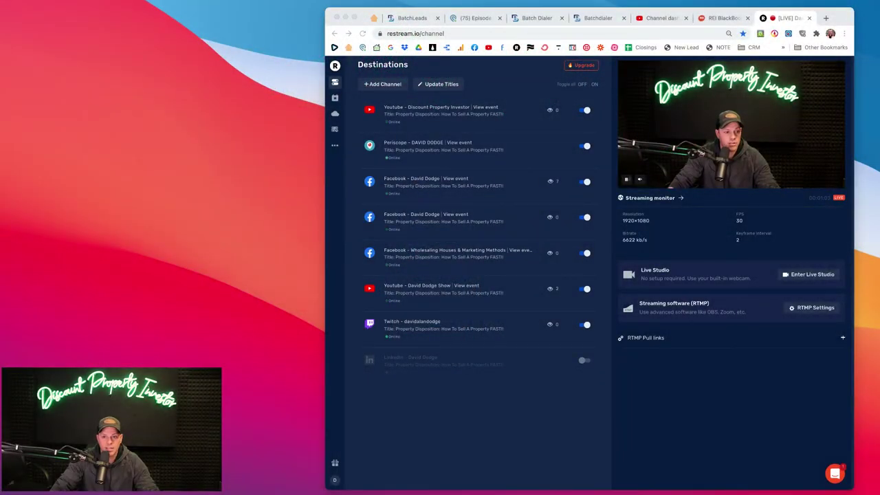
Switch from the Restream dashboard to the REI BlackBook offer page tab with Ctrl+Shift+Tab.
{"action": "key", "text": "ctrl+shift+Tab"}
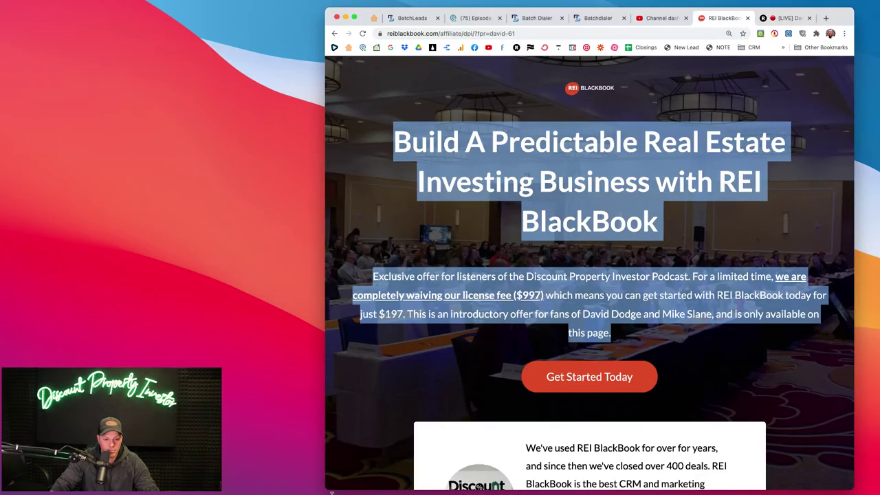
Widen the browser window to the left and reposition it on screen.
{"action": "left_click_drag", "start_coordinate": [327, 490], "coordinate": [165, 491]}
{"action": "left_click", "coordinate": [376, 233]}
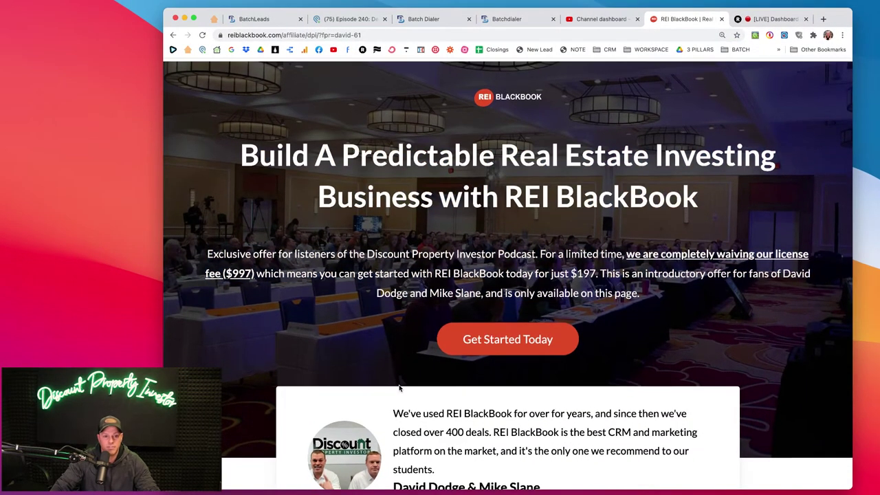
{"action": "scroll", "coordinate": [364, 199], "scroll_direction": "down", "scroll_amount": 1}
{"action": "scroll", "coordinate": [238, 407], "scroll_direction": "up", "scroll_amount": 1}
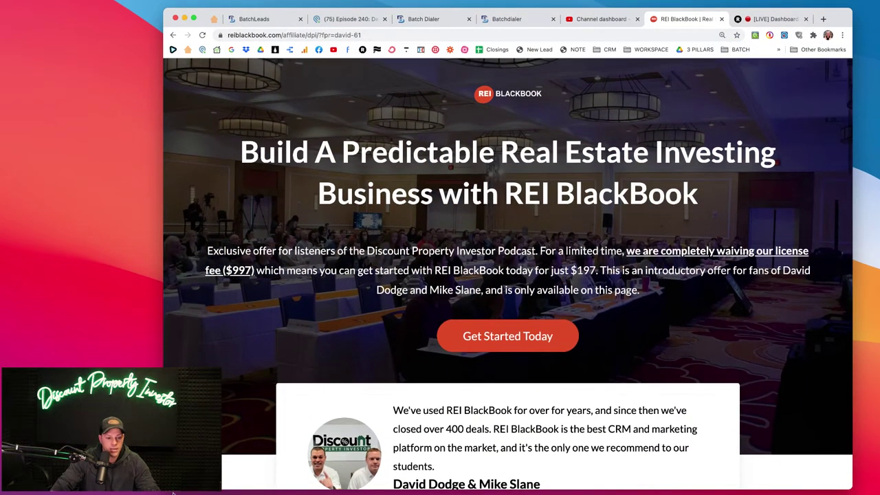
{"action": "left_click_drag", "start_coordinate": [164, 489], "coordinate": [69, 490]}
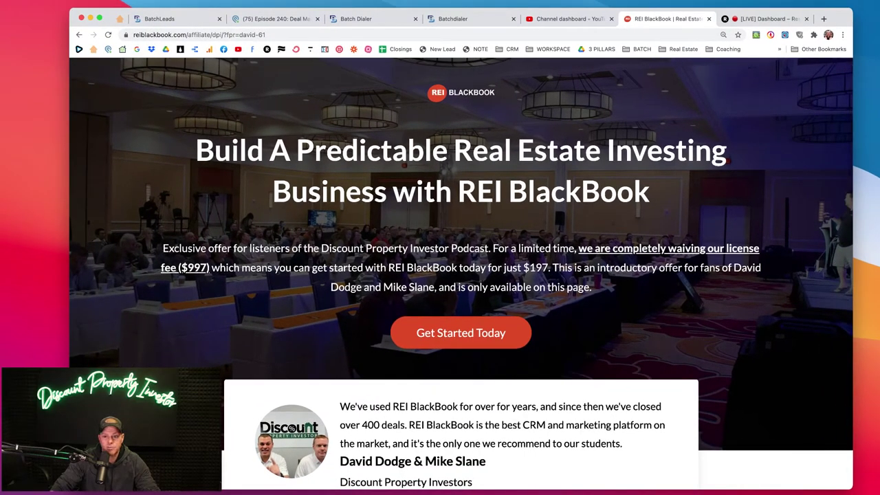
{"action": "left_click_drag", "start_coordinate": [845, 17], "coordinate": [862, 18]}
{"action": "left_click", "coordinate": [42, 83]}
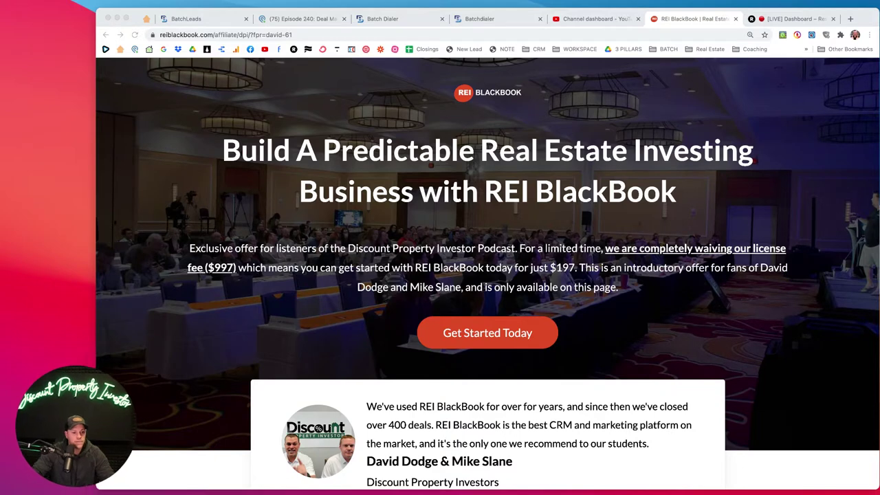
{"action": "left_click_drag", "start_coordinate": [865, 21], "coordinate": [826, 22]}
Remove the affiliate path from the address and load the reiblackbook.com home page.
{"action": "left_click", "coordinate": [202, 36]}
{"action": "left_click", "coordinate": [162, 35]}
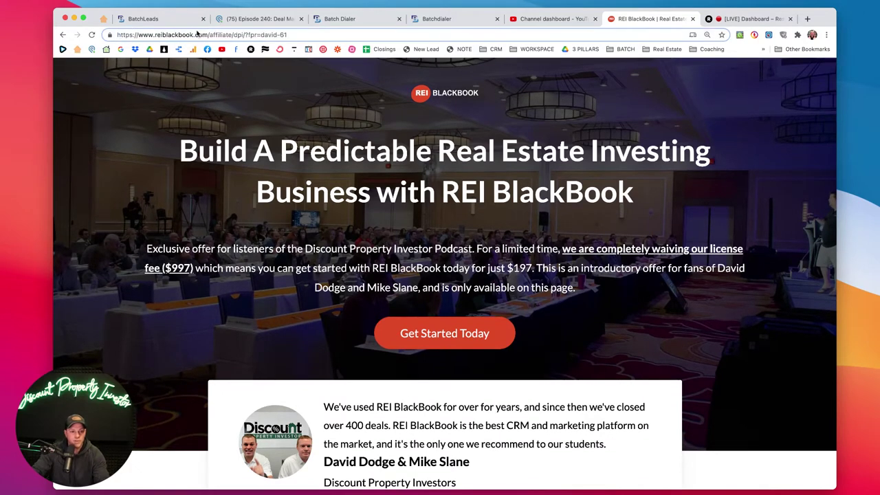
{"action": "left_click_drag", "start_coordinate": [239, 36], "coordinate": [384, 46]}
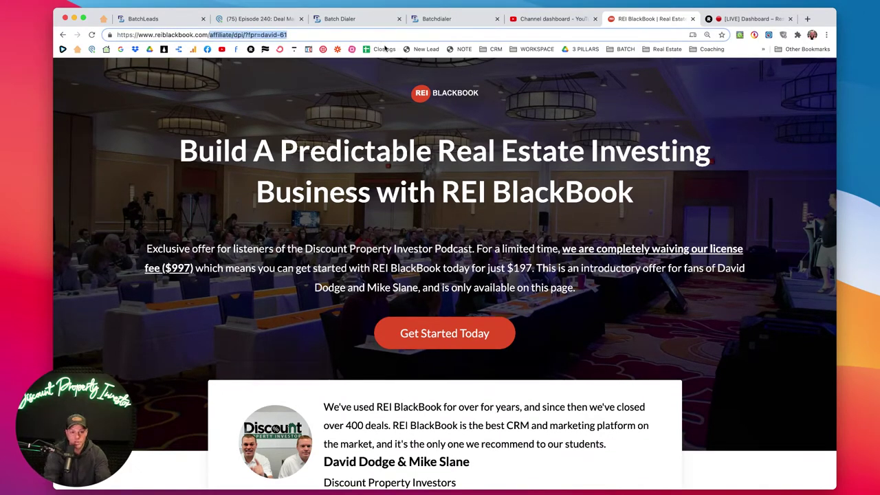
{"action": "key", "text": "BackSpace"}
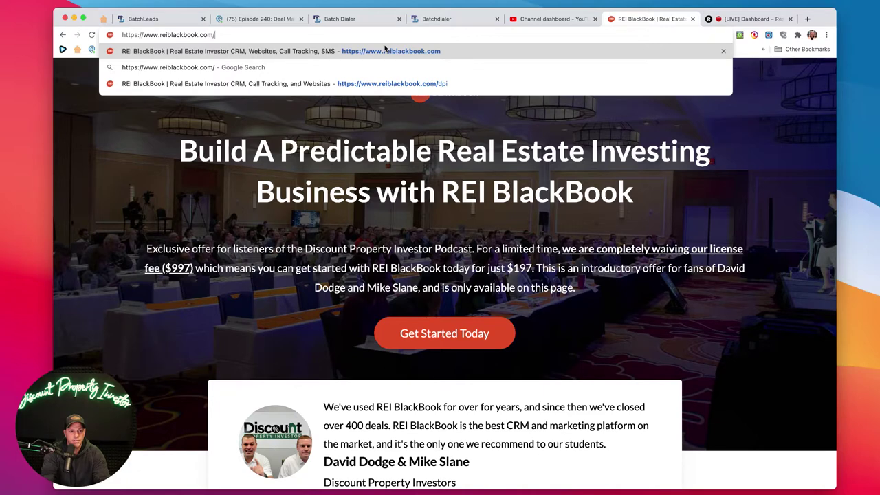
{"action": "key", "text": "Return"}
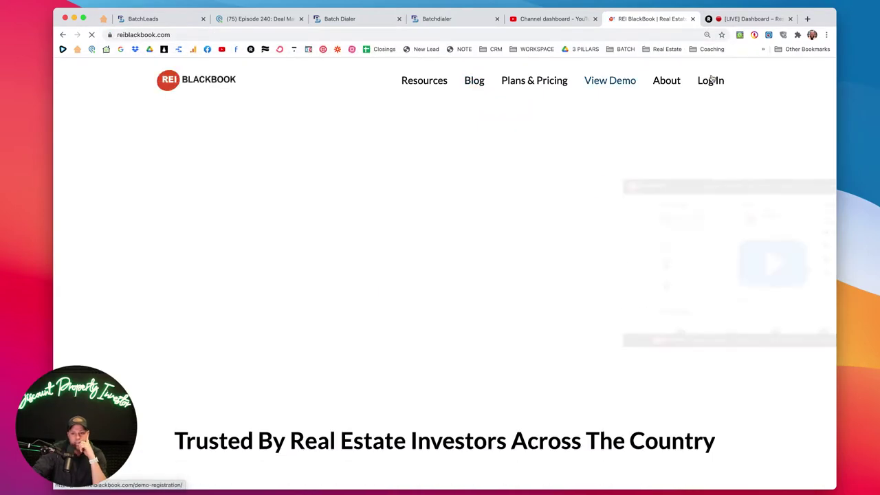
Log in with the saved credentials and show the Property Pipeline filtered to Closed.
{"action": "left_click", "coordinate": [709, 81]}
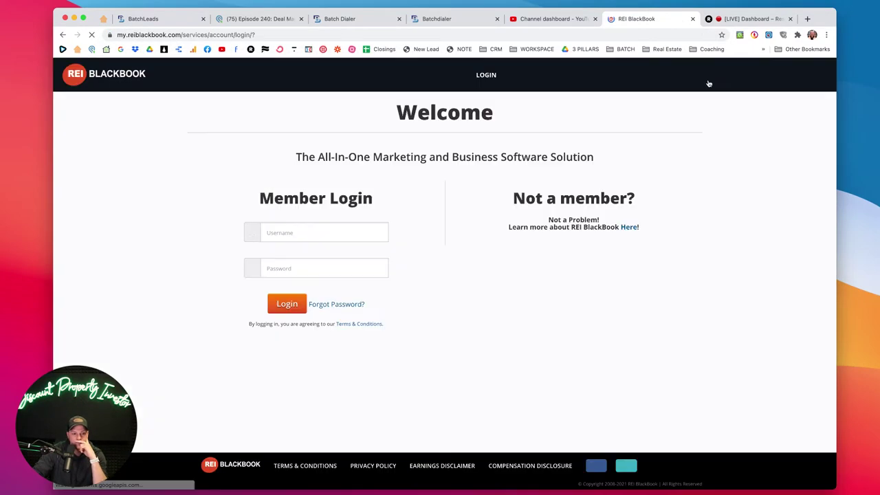
{"action": "left_click", "coordinate": [287, 304]}
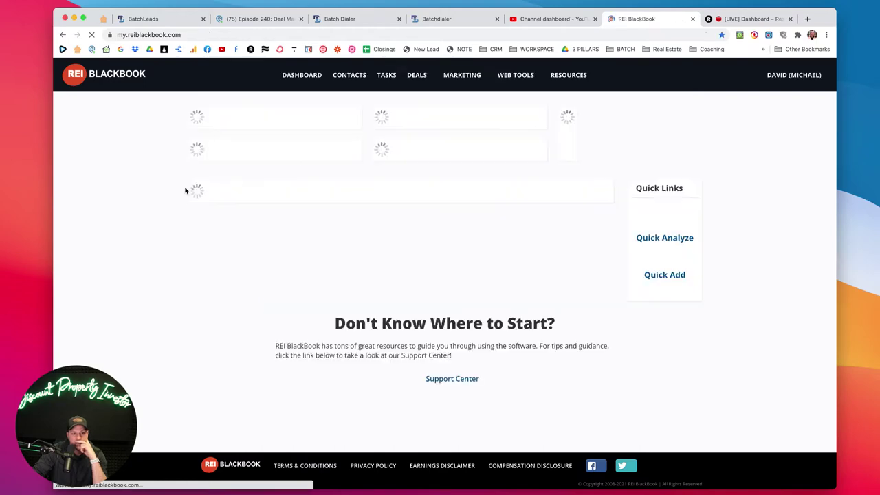
{"action": "scroll", "coordinate": [426, 369], "scroll_direction": "down", "scroll_amount": 4}
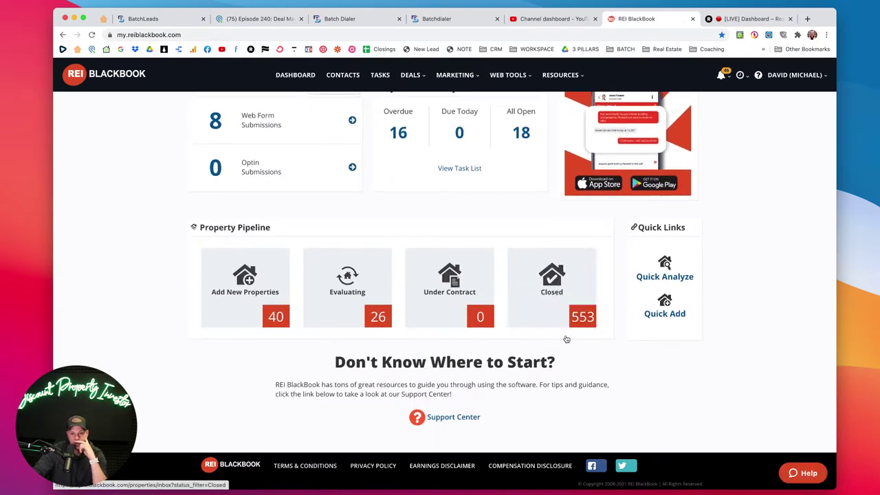
{"action": "scroll", "coordinate": [562, 319], "scroll_direction": "up", "scroll_amount": 1}
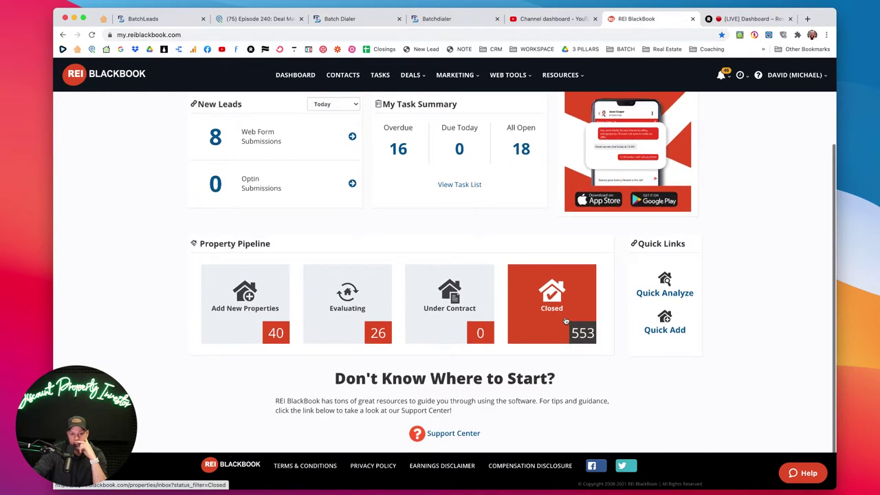
{"action": "scroll", "coordinate": [558, 326], "scroll_direction": "up", "scroll_amount": 3}
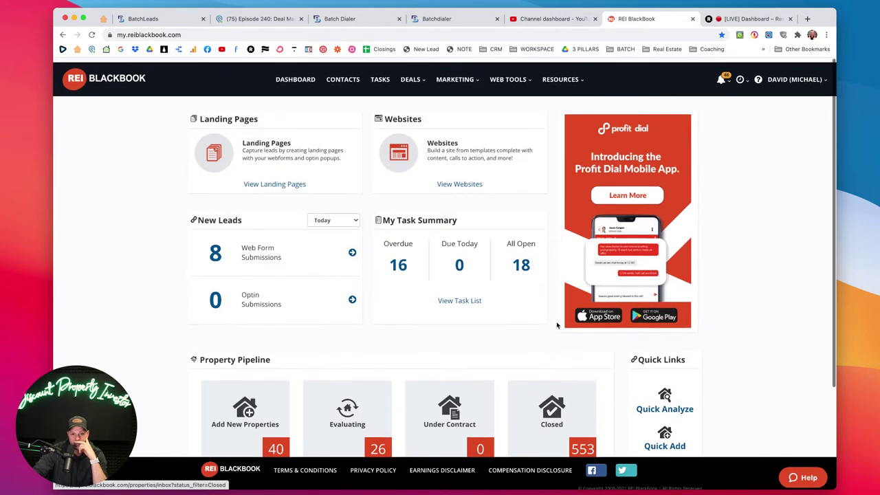
{"action": "scroll", "coordinate": [558, 326], "scroll_direction": "down", "scroll_amount": 3}
{"action": "left_click", "coordinate": [551, 313]}
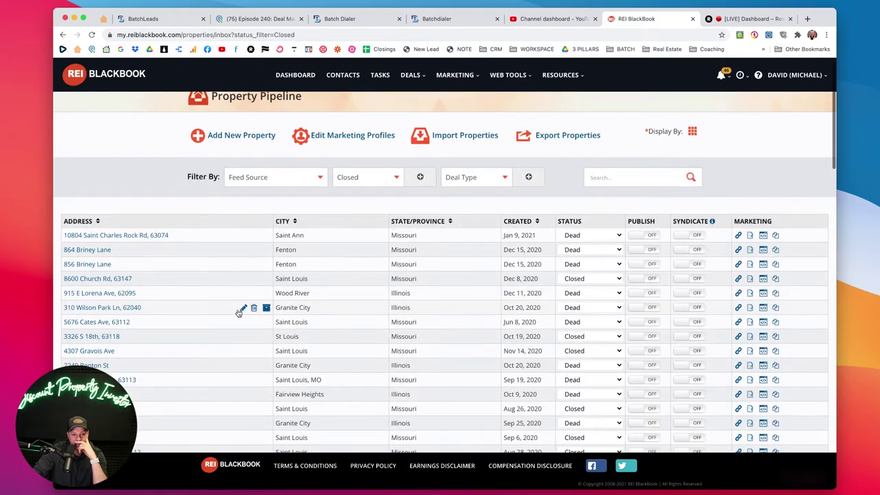
Scroll through the Closed properties, checking the deal type and status filters while keeping Closed.
{"action": "scroll", "coordinate": [211, 310], "scroll_direction": "down", "scroll_amount": 4}
{"action": "scroll", "coordinate": [211, 313], "scroll_direction": "down", "scroll_amount": 12}
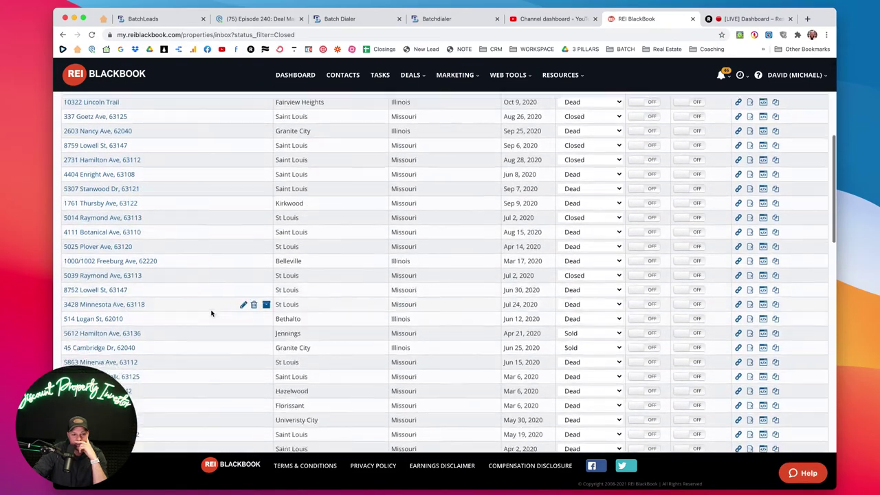
{"action": "scroll", "coordinate": [211, 314], "scroll_direction": "down", "scroll_amount": 6}
{"action": "scroll", "coordinate": [211, 313], "scroll_direction": "up", "scroll_amount": 18}
{"action": "scroll", "coordinate": [212, 314], "scroll_direction": "up", "scroll_amount": 5}
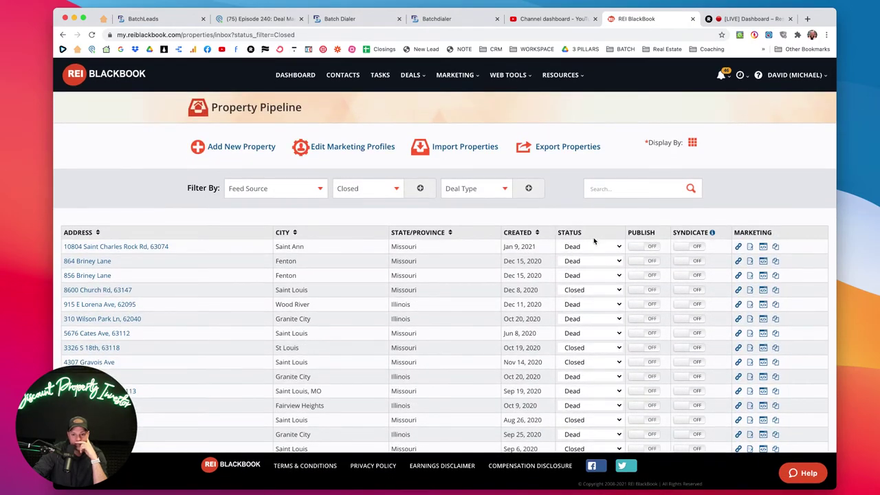
{"action": "left_click", "coordinate": [475, 189]}
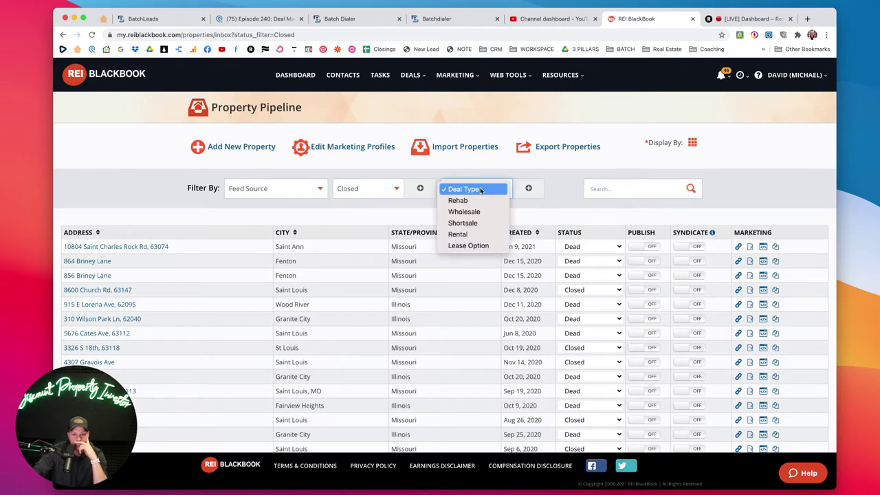
{"action": "left_click", "coordinate": [395, 190]}
{"action": "left_click", "coordinate": [396, 192]}
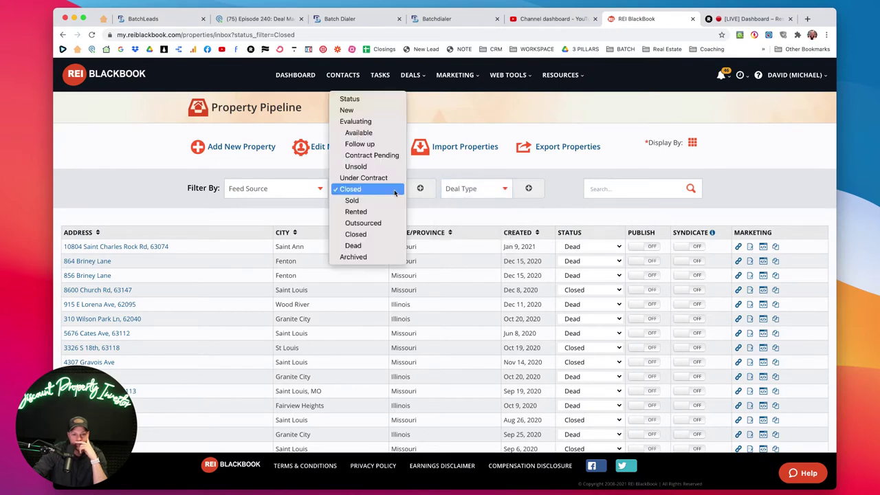
{"action": "left_click", "coordinate": [395, 192]}
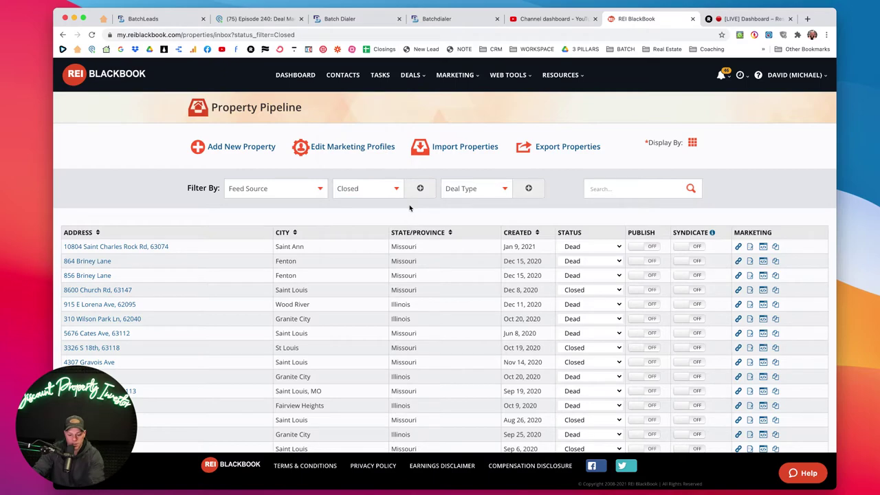
{"action": "scroll", "coordinate": [275, 282], "scroll_direction": "down", "scroll_amount": 5}
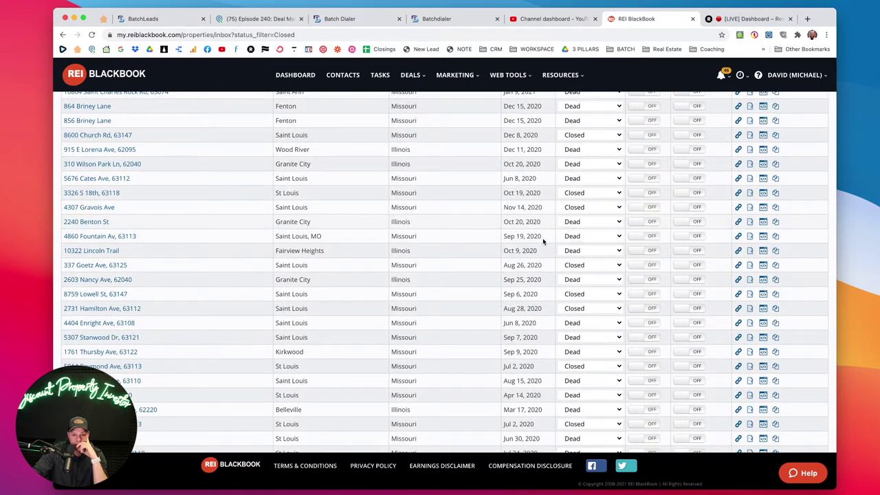
{"action": "scroll", "coordinate": [427, 275], "scroll_direction": "down", "scroll_amount": 10}
{"action": "scroll", "coordinate": [339, 310], "scroll_direction": "down", "scroll_amount": 10}
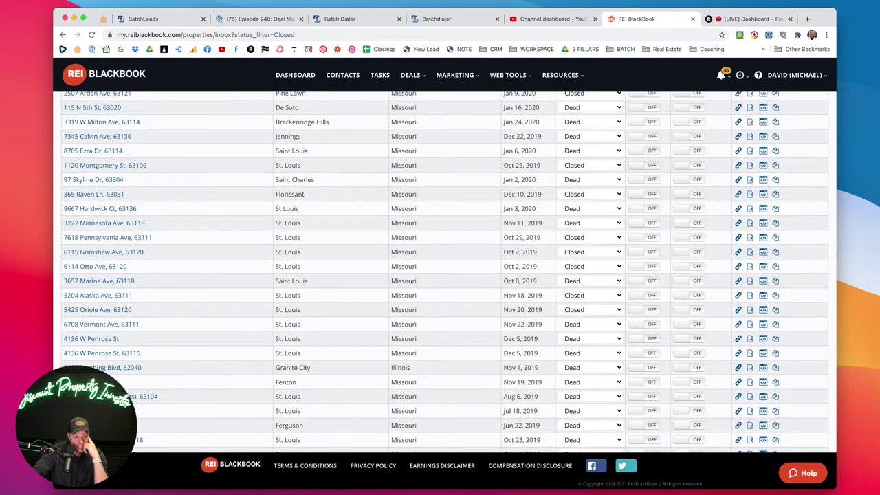
{"action": "scroll", "coordinate": [206, 328], "scroll_direction": "down", "scroll_amount": 8}
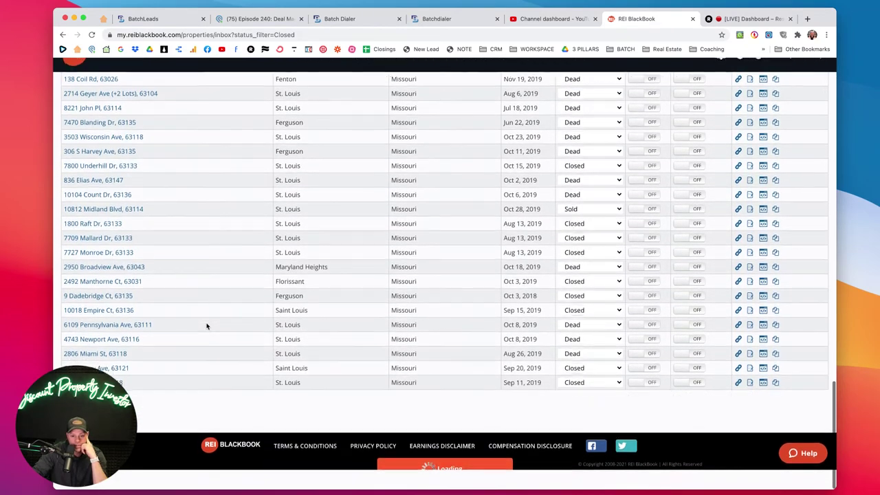
{"action": "scroll", "coordinate": [234, 282], "scroll_direction": "up", "scroll_amount": 20}
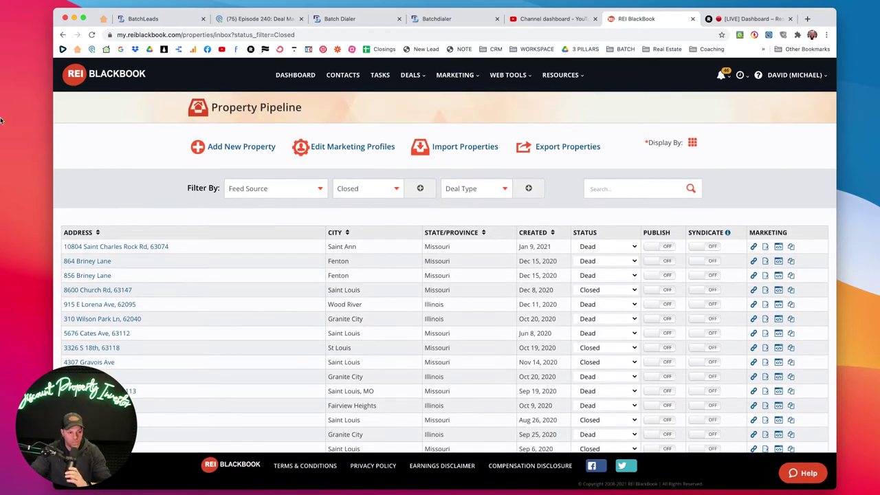
Refocus and nudge the browser window, then start a new empty browser tab.
{"action": "left_click", "coordinate": [463, 101]}
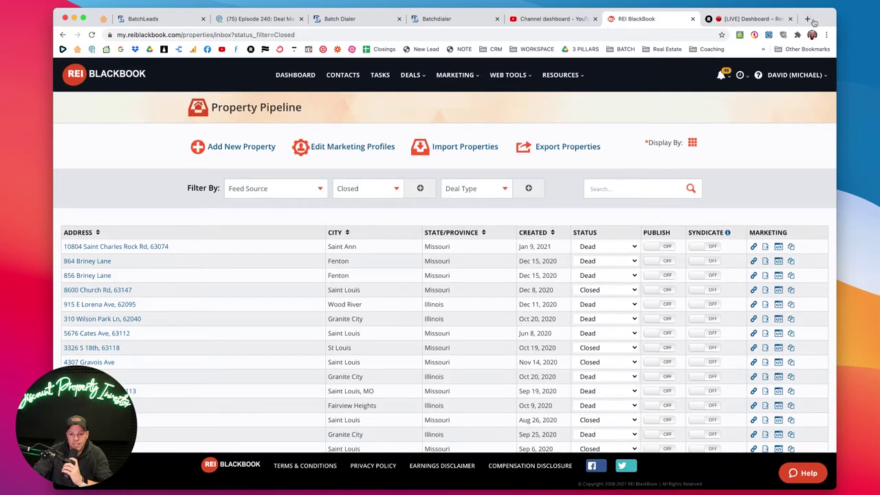
{"action": "left_click_drag", "start_coordinate": [824, 16], "coordinate": [844, 16]}
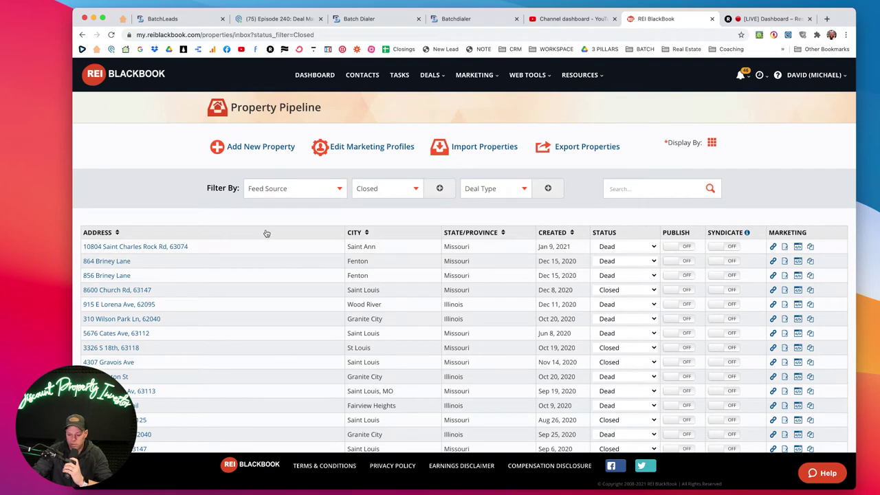
{"action": "scroll", "coordinate": [152, 195], "scroll_direction": "up", "scroll_amount": 1}
{"action": "scroll", "coordinate": [154, 197], "scroll_direction": "down", "scroll_amount": 1}
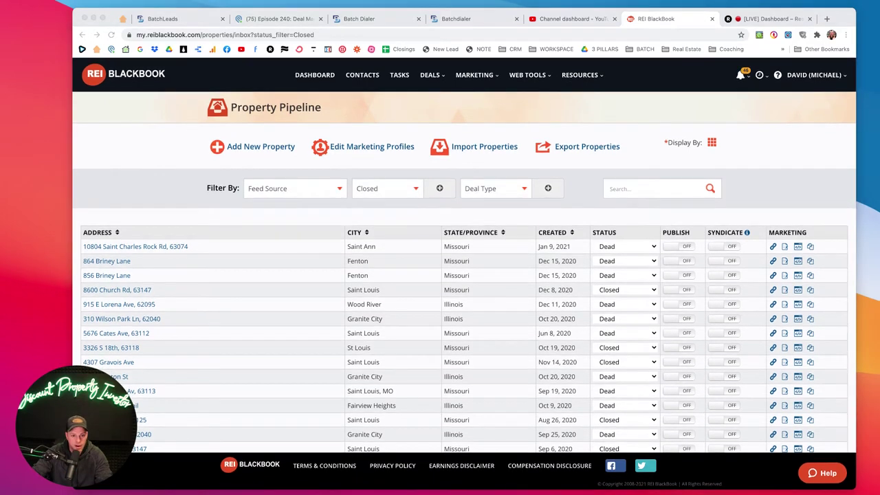
{"action": "left_click", "coordinate": [283, 221]}
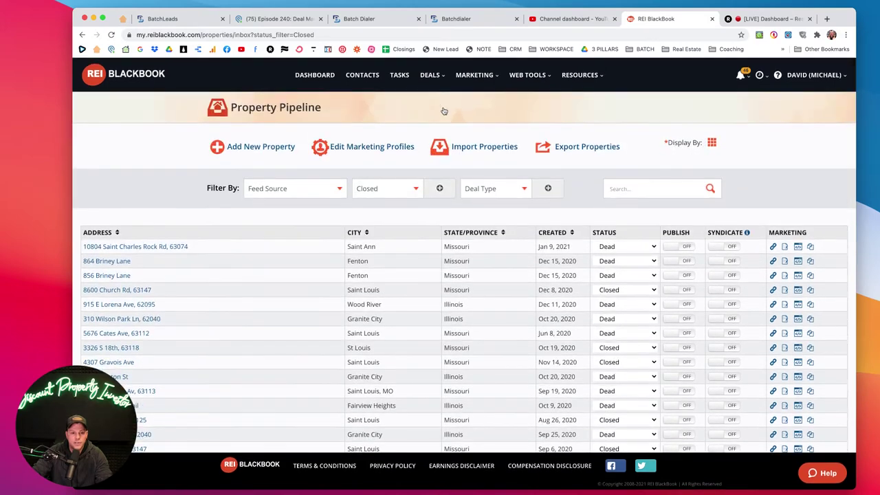
{"action": "left_click", "coordinate": [827, 18]}
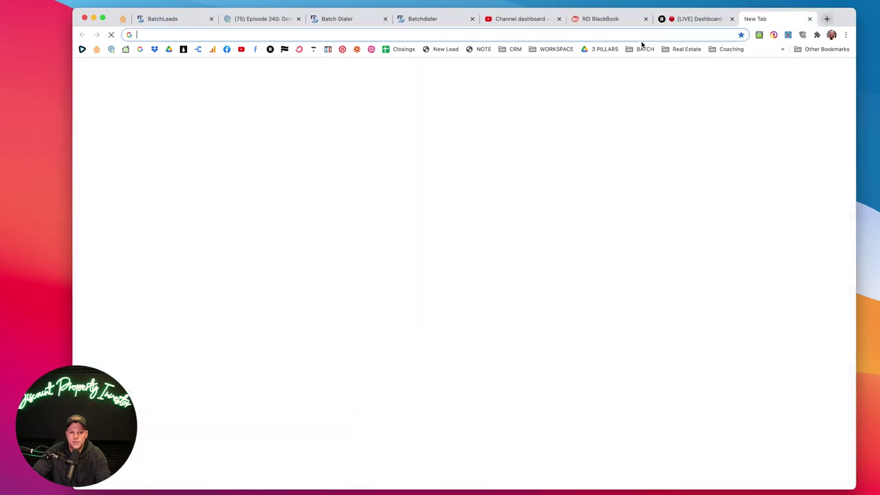
Load thediscountpropertyinvestor.com in the new tab.
{"action": "type", "text": "thedis"}
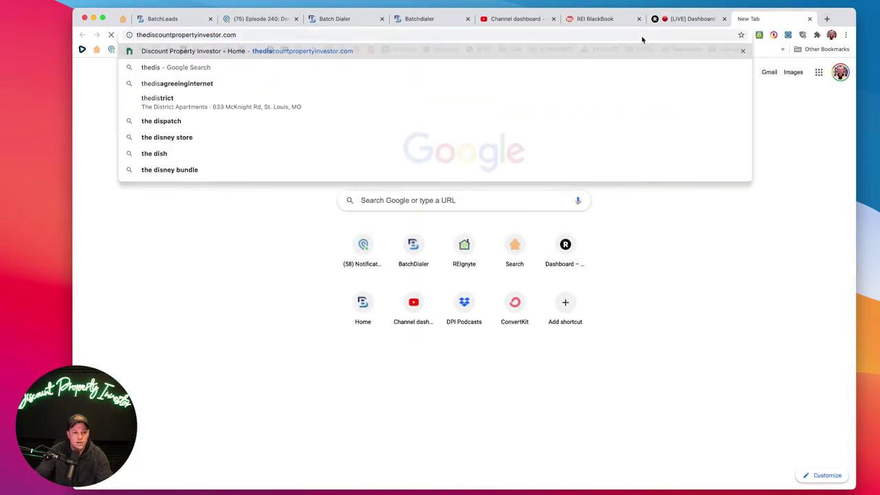
{"action": "key", "text": "Return"}
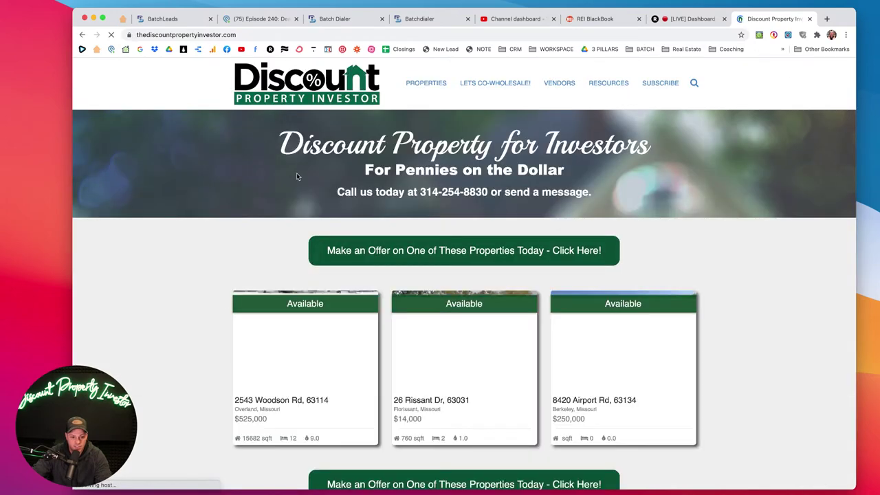
{"action": "scroll", "coordinate": [284, 213], "scroll_direction": "down", "scroll_amount": 2}
{"action": "scroll", "coordinate": [229, 200], "scroll_direction": "down", "scroll_amount": 4}
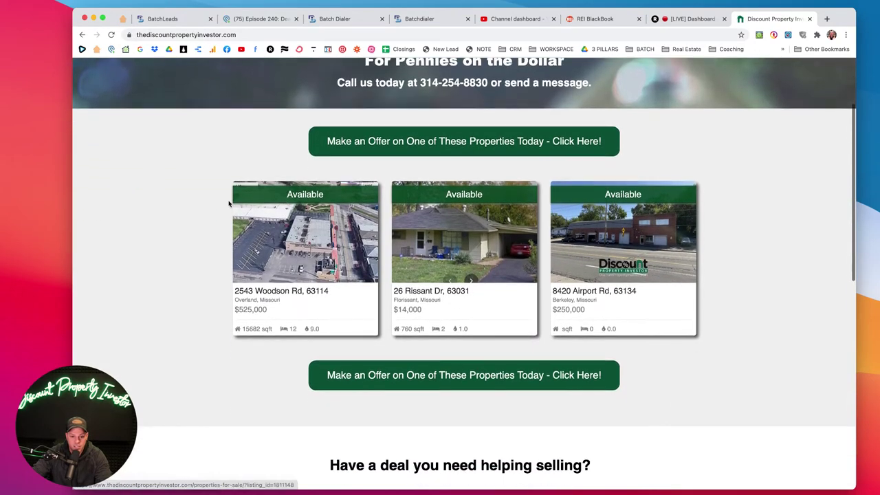
{"action": "scroll", "coordinate": [229, 204], "scroll_direction": "up", "scroll_amount": 1}
{"action": "scroll", "coordinate": [229, 204], "scroll_direction": "up", "scroll_amount": 1}
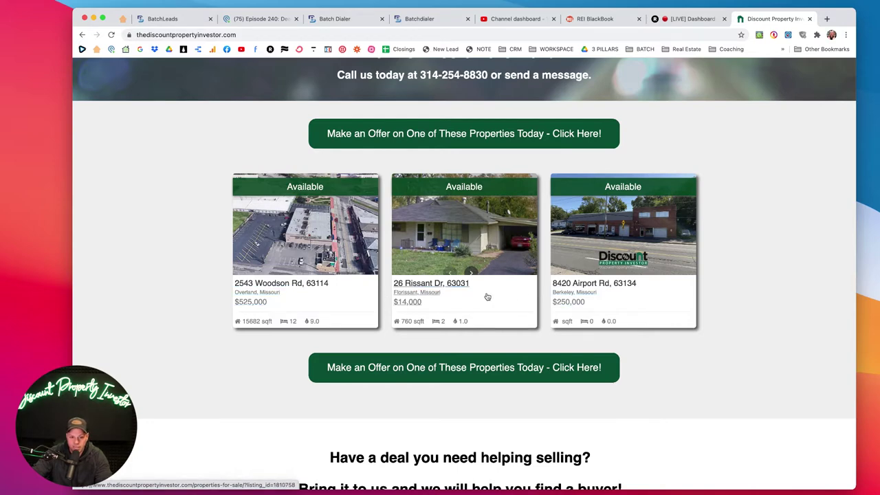
{"action": "scroll", "coordinate": [475, 295], "scroll_direction": "up", "scroll_amount": 1}
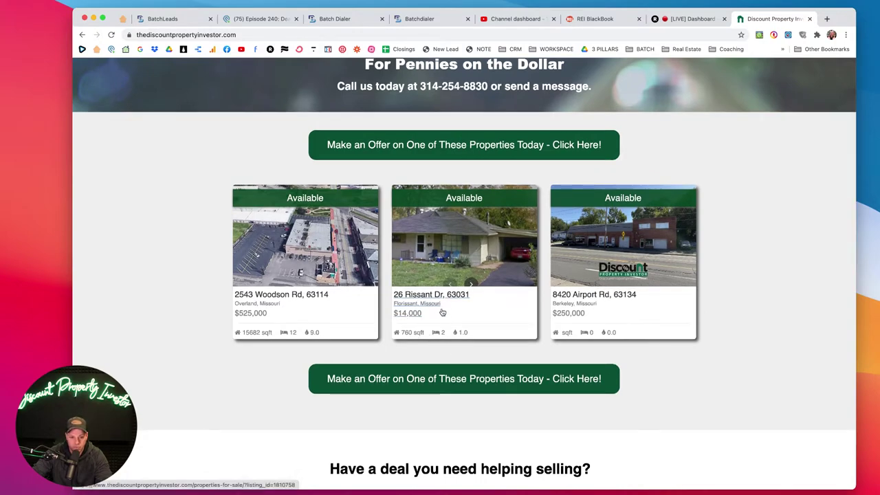
{"action": "scroll", "coordinate": [451, 310], "scroll_direction": "up", "scroll_amount": 1}
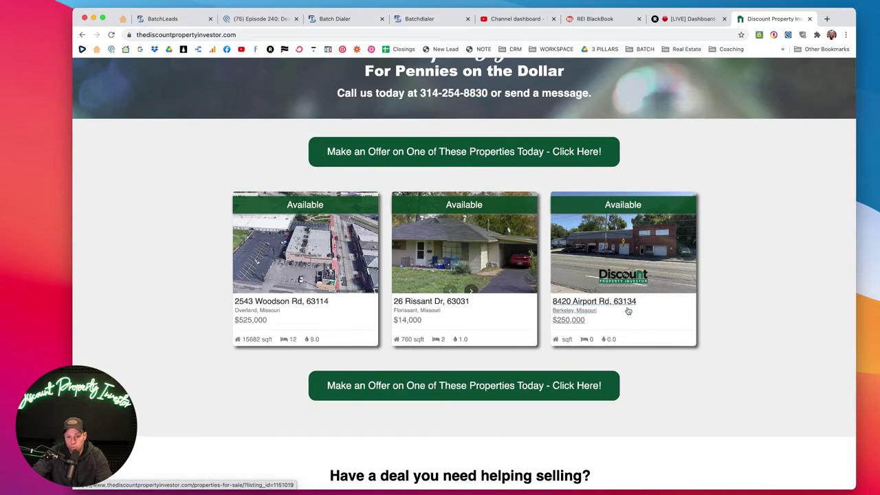
{"action": "scroll", "coordinate": [654, 311], "scroll_direction": "up", "scroll_amount": 1}
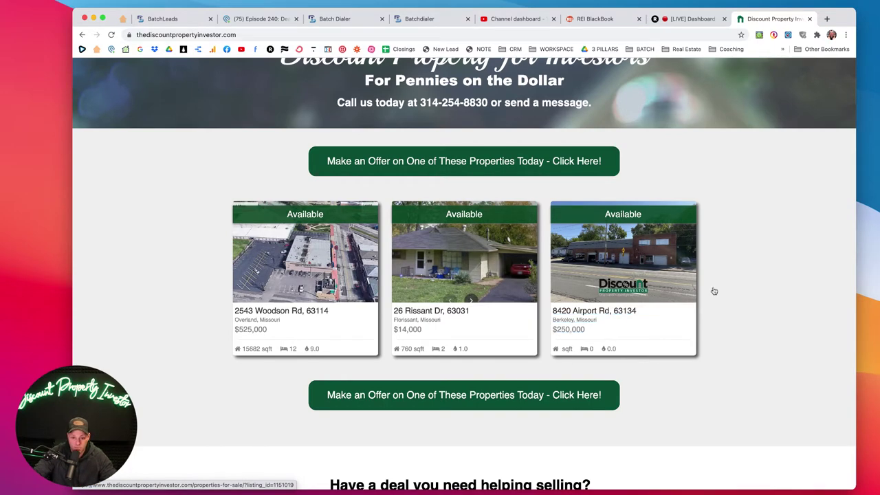
{"action": "scroll", "coordinate": [546, 282], "scroll_direction": "up", "scroll_amount": 6}
{"action": "scroll", "coordinate": [548, 287], "scroll_direction": "down", "scroll_amount": 5}
{"action": "scroll", "coordinate": [548, 287], "scroll_direction": "down", "scroll_amount": 2}
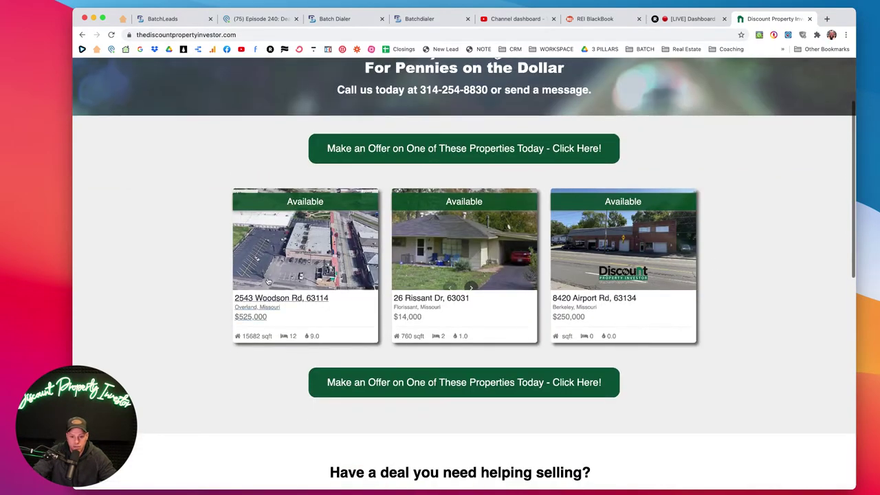
{"action": "scroll", "coordinate": [206, 271], "scroll_direction": "up", "scroll_amount": 6}
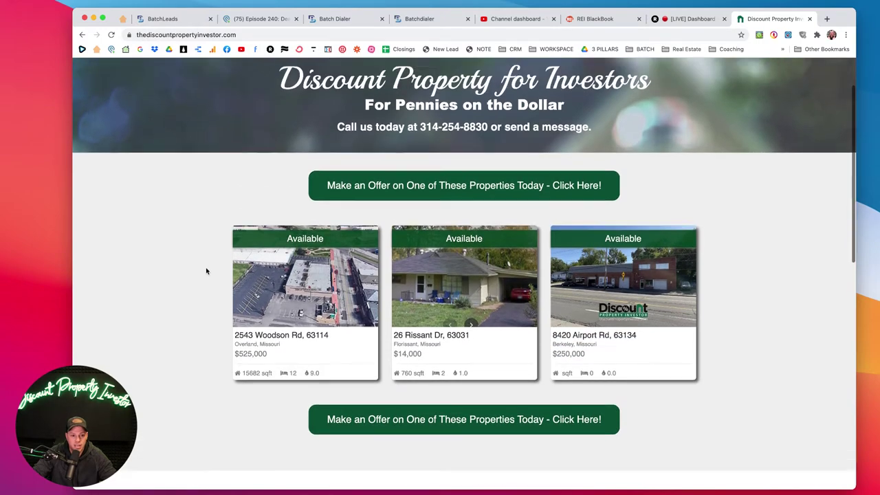
{"action": "scroll", "coordinate": [207, 271], "scroll_direction": "up", "scroll_amount": 2}
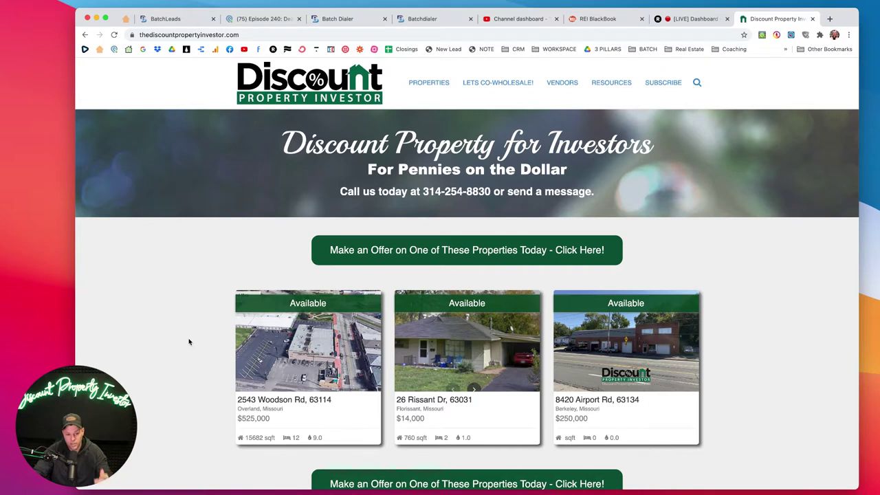
{"action": "scroll", "coordinate": [214, 277], "scroll_direction": "down", "scroll_amount": 3}
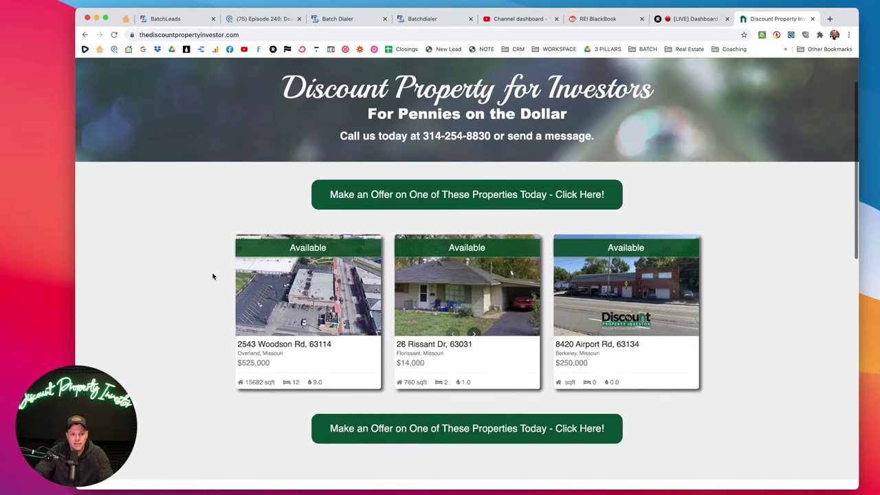
{"action": "scroll", "coordinate": [213, 276], "scroll_direction": "up", "scroll_amount": 3}
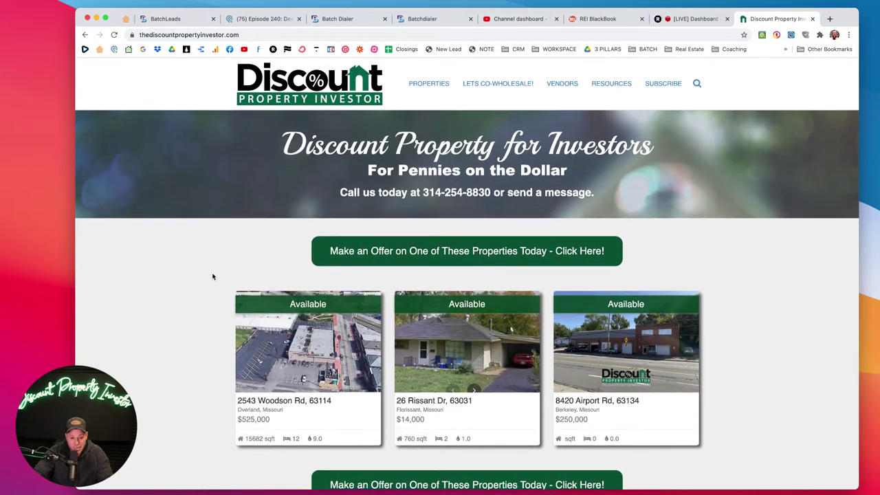
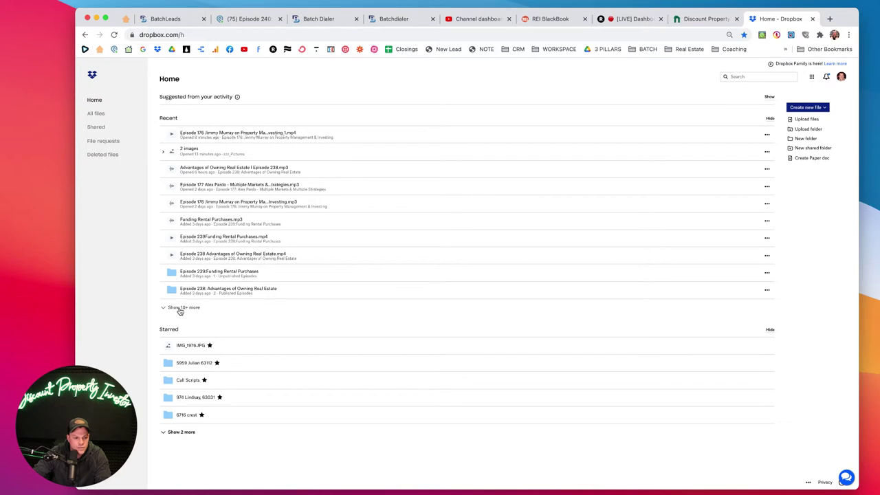
Show 10+ more recent Dropbox files and browse them, then switch to the Podio Episode 240 tab.
{"action": "left_click", "coordinate": [179, 309]}
{"action": "scroll", "coordinate": [296, 345], "scroll_direction": "down", "scroll_amount": 3}
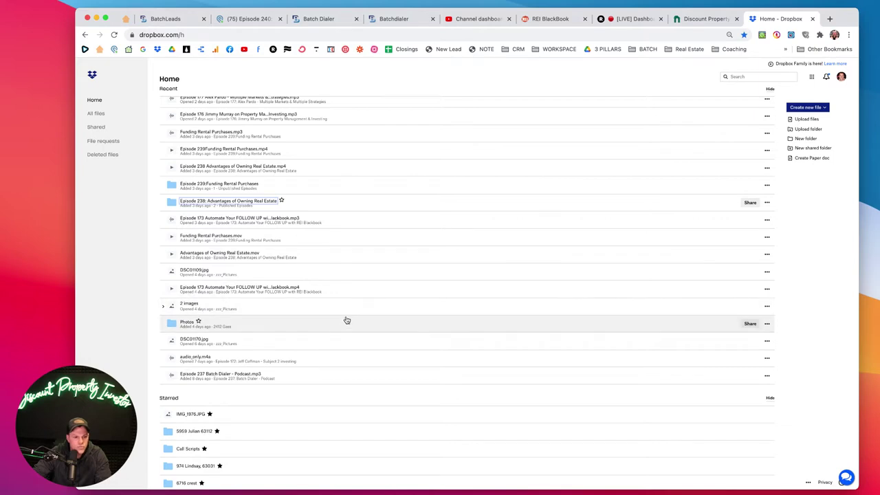
{"action": "scroll", "coordinate": [346, 320], "scroll_direction": "up", "scroll_amount": 3}
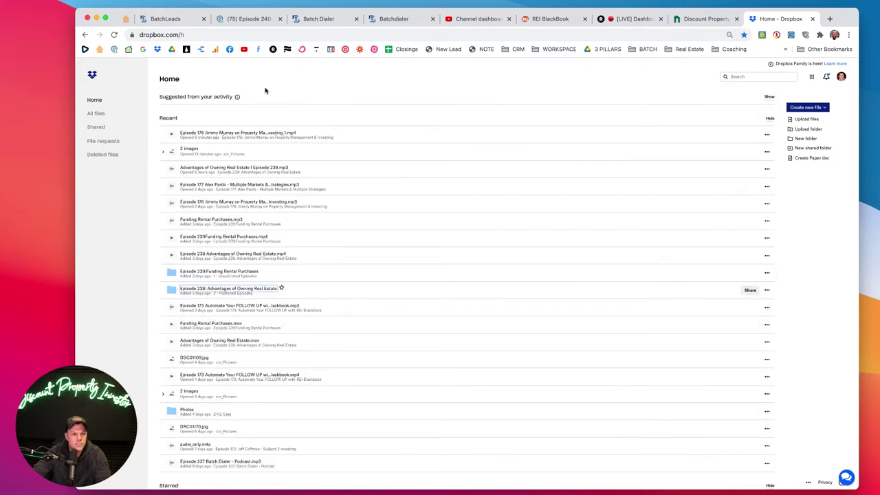
{"action": "left_click", "coordinate": [245, 19]}
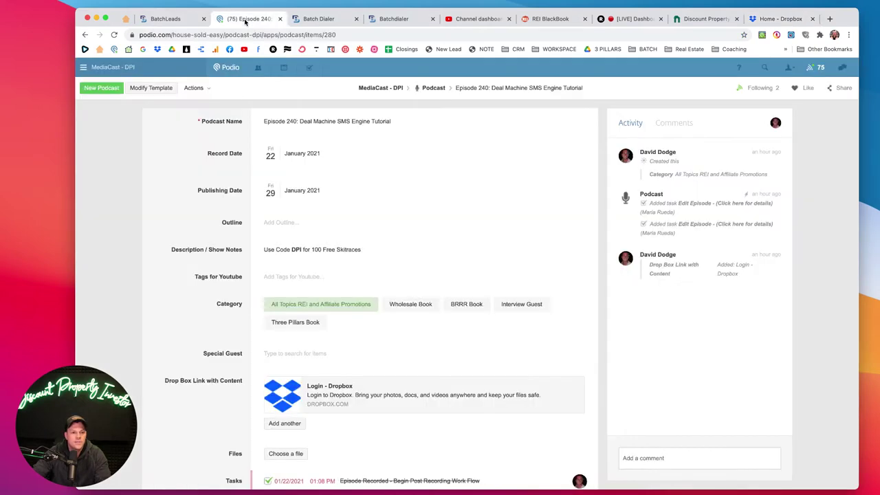
Open the Cahokia offer in the Wholesale workspace's Offers app.
{"action": "left_click", "coordinate": [114, 49]}
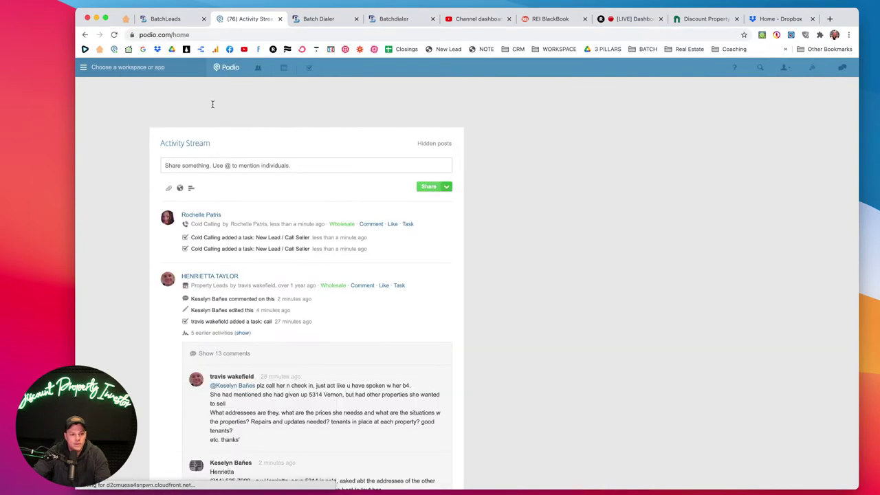
{"action": "left_click", "coordinate": [84, 67]}
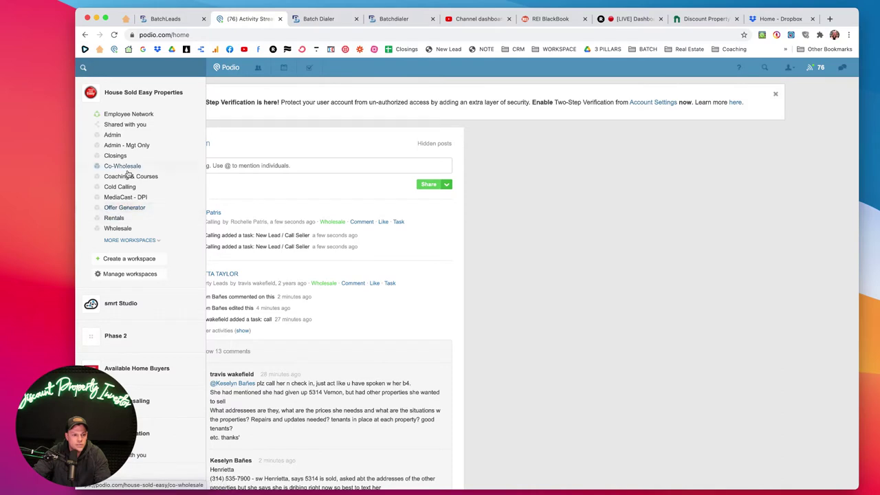
{"action": "left_click", "coordinate": [119, 229]}
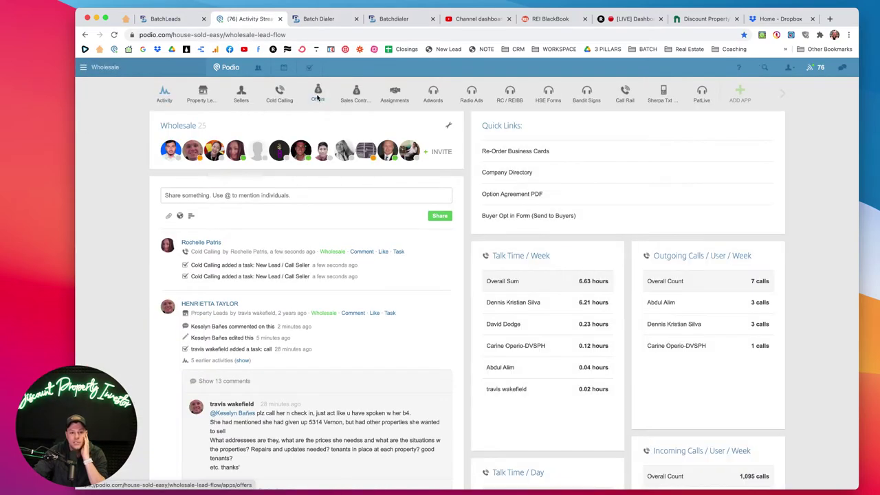
{"action": "left_click", "coordinate": [318, 102]}
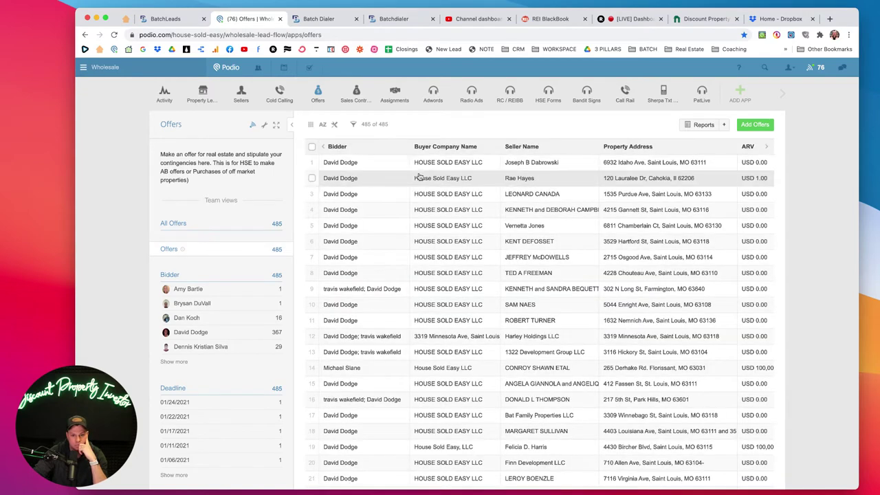
{"action": "left_click", "coordinate": [464, 180]}
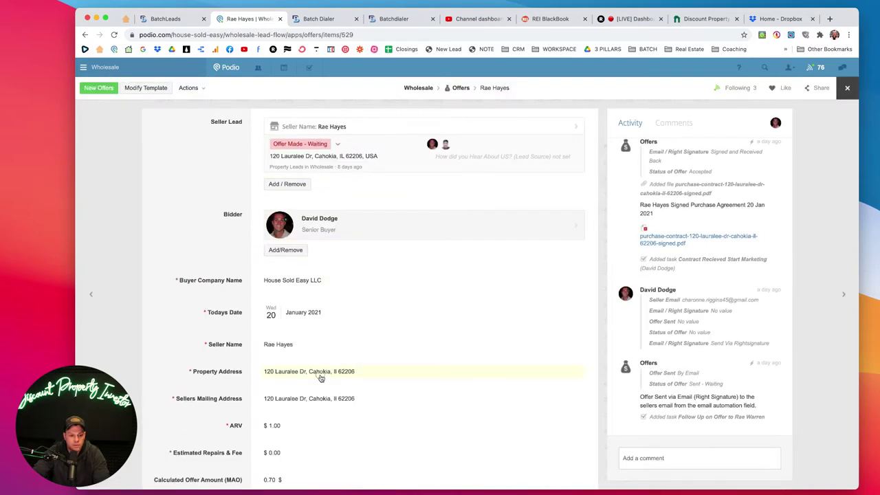
Select the offer's full Property Address and switch to the Discount Property website.
{"action": "left_click", "coordinate": [314, 371]}
{"action": "triple_click", "coordinate": [311, 373]}
{"action": "key", "text": "super+c"}
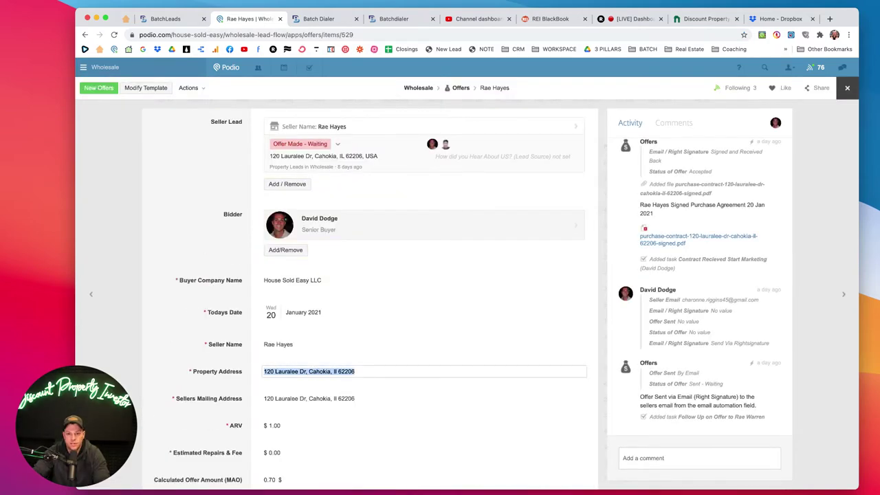
{"action": "left_click", "coordinate": [627, 20]}
{"action": "left_click", "coordinate": [689, 20]}
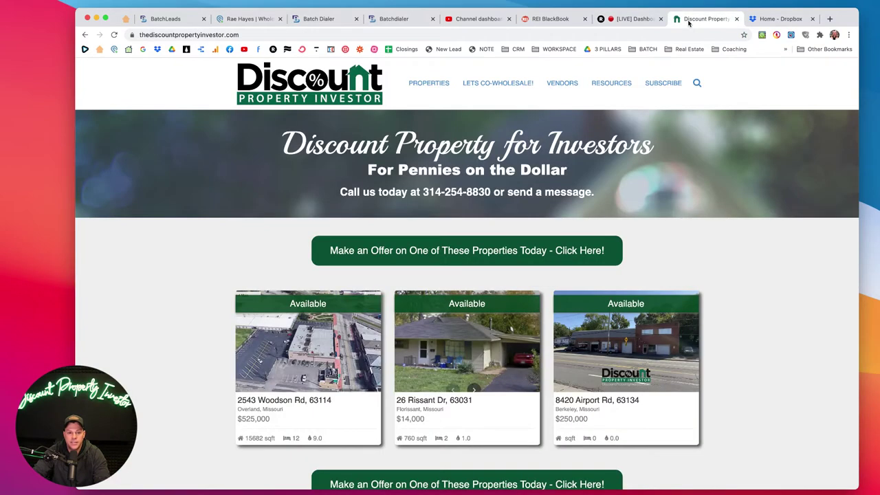
Open REI BlackBook's Add New Property form.
{"action": "left_click_drag", "start_coordinate": [549, 21], "coordinate": [616, 24]}
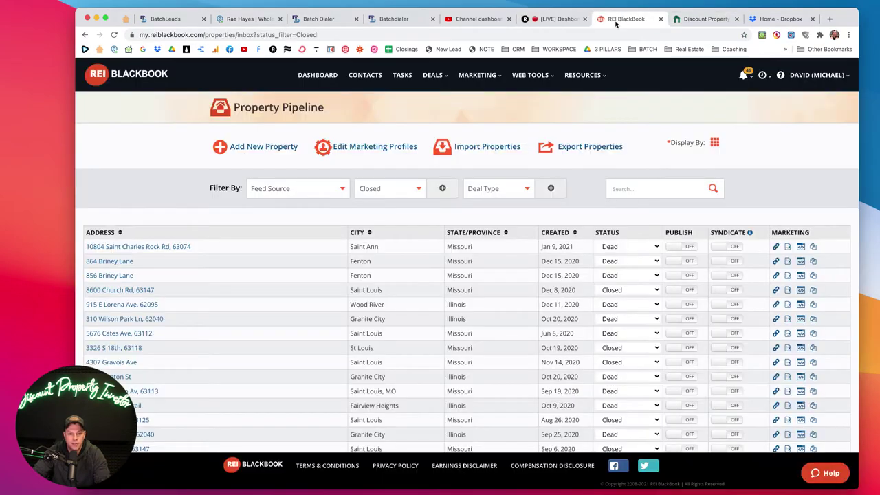
{"action": "left_click", "coordinate": [260, 149]}
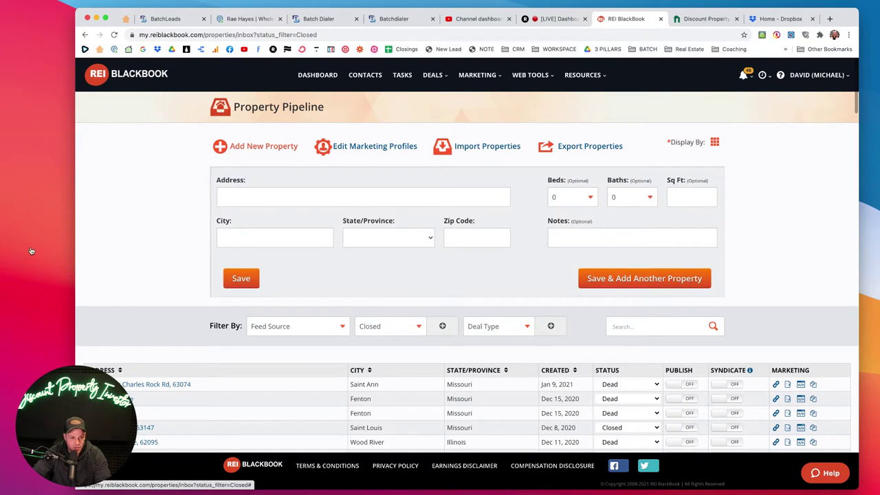
{"action": "scroll", "coordinate": [125, 175], "scroll_direction": "down", "scroll_amount": 1}
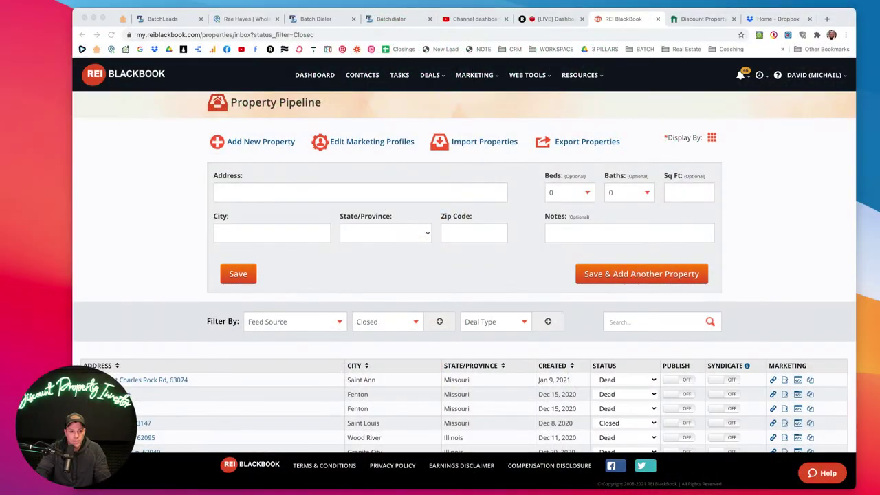
{"action": "scroll", "coordinate": [575, 135], "scroll_direction": "up", "scroll_amount": 1}
{"action": "left_click", "coordinate": [575, 135]}
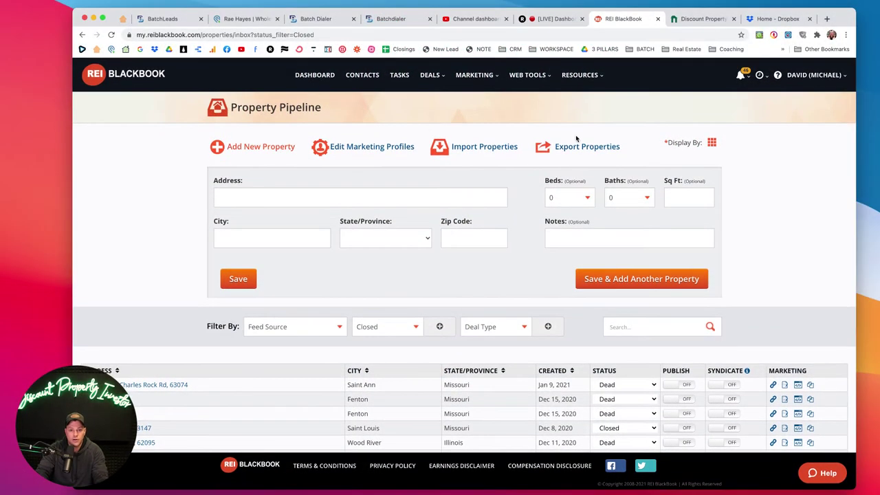
Enter the pasted street address, city Cahokia, state Illinois and zip 62206, trimming city/state from the address.
{"action": "left_click", "coordinate": [244, 193]}
{"action": "key", "text": "super+v"}
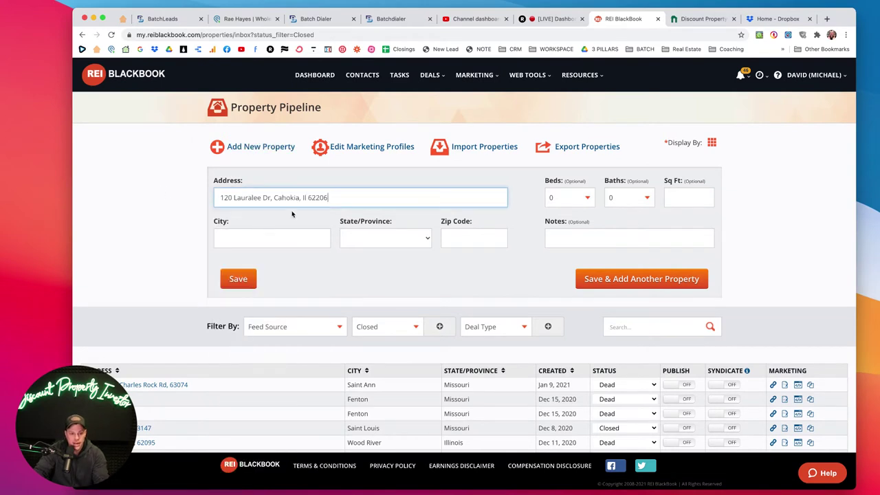
{"action": "left_click", "coordinate": [252, 238]}
{"action": "type", "text": "C"}
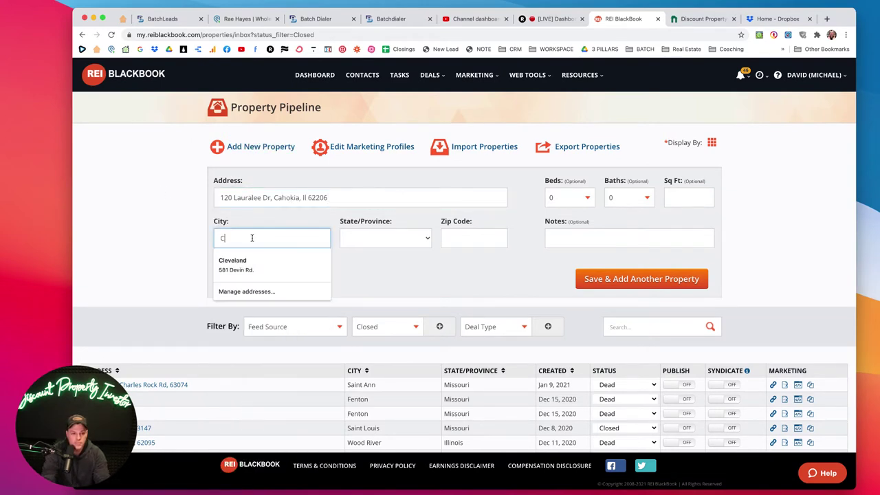
{"action": "type", "text": "ahokia"}
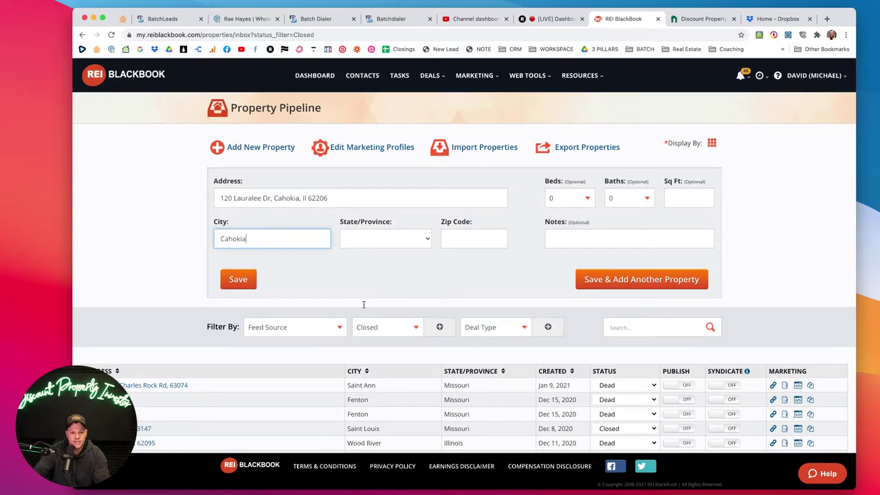
{"action": "left_click", "coordinate": [383, 245]}
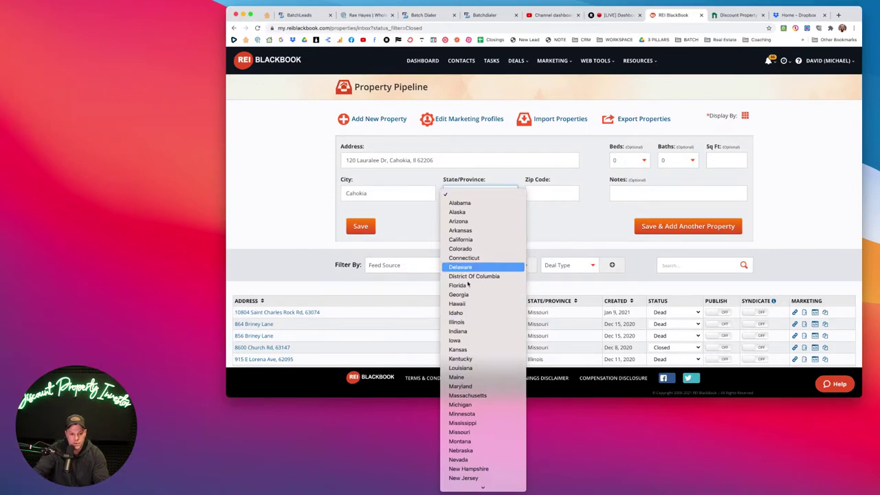
{"action": "left_click", "coordinate": [457, 322]}
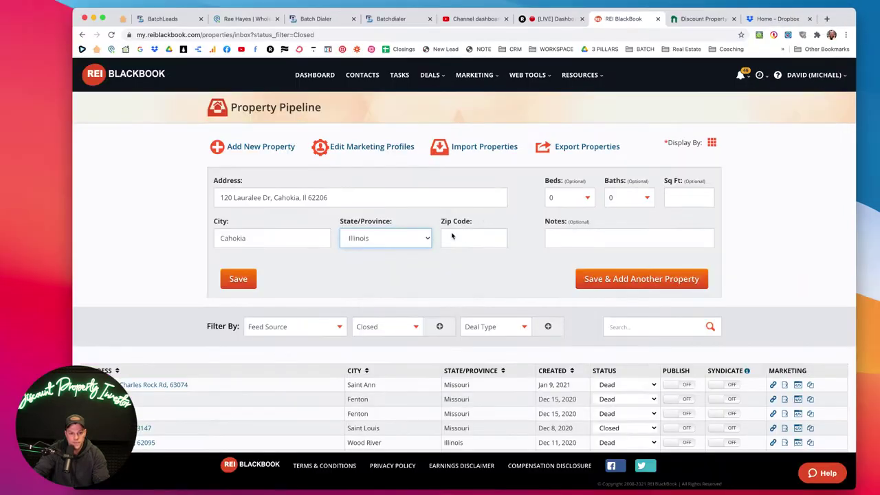
{"action": "left_click", "coordinate": [546, 192]}
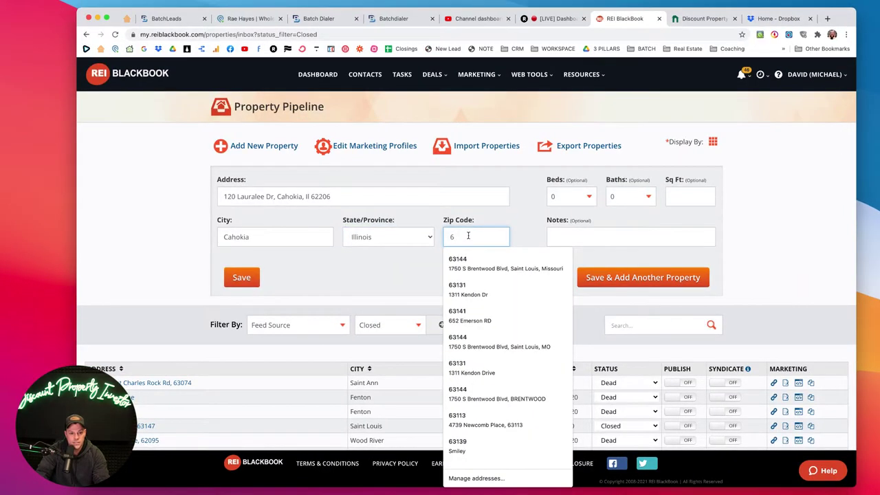
{"action": "type", "text": "62206"}
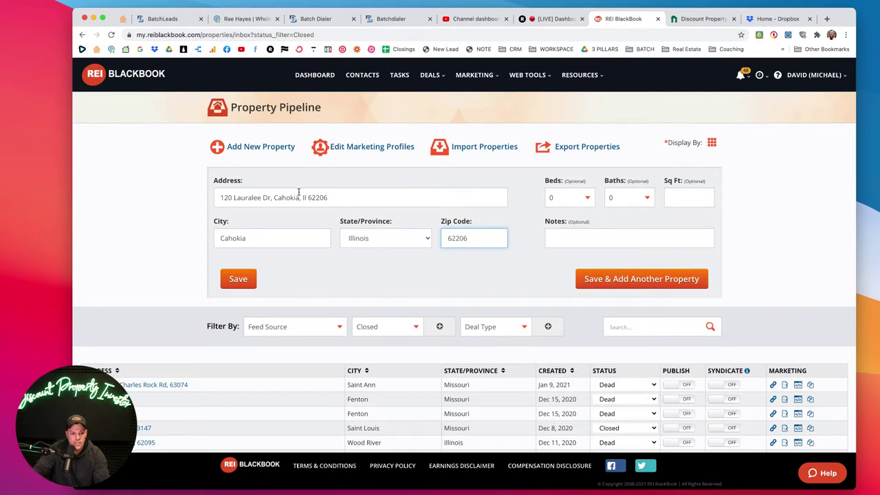
{"action": "left_click_drag", "start_coordinate": [273, 197], "coordinate": [309, 197]}
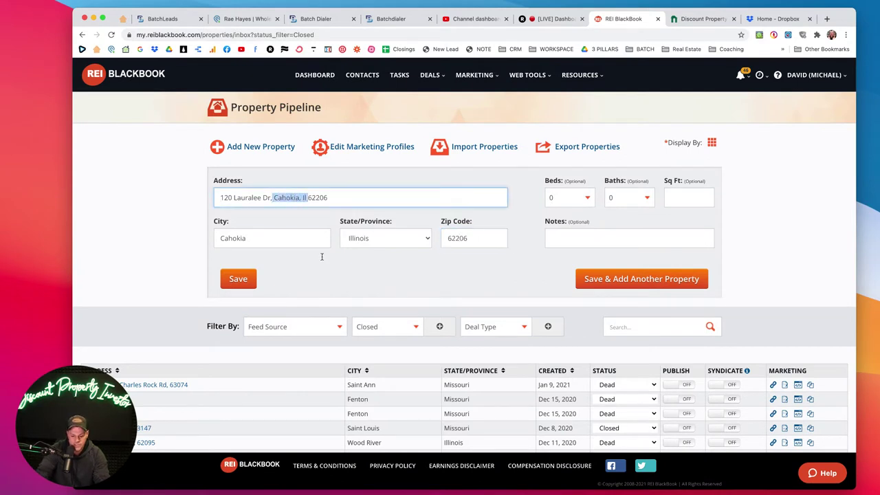
{"action": "key", "text": "BackSpace"}
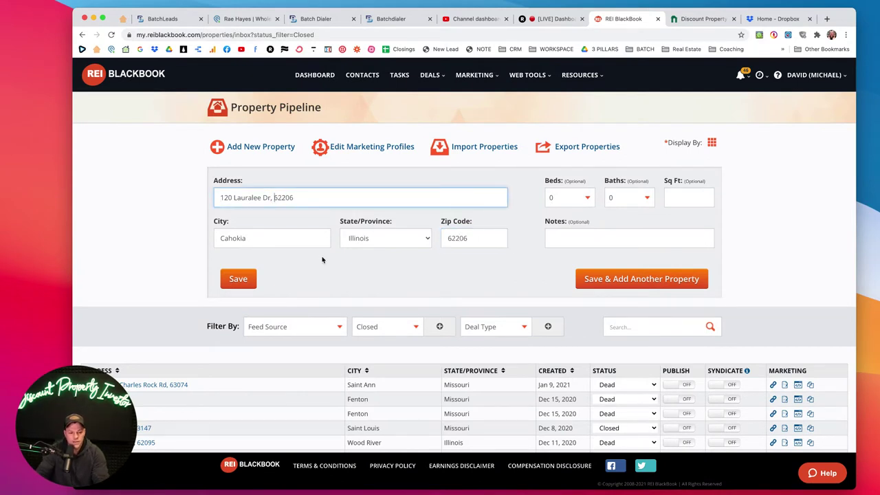
Glance over the Discount Property website, then return to the new property form.
{"action": "left_click", "coordinate": [702, 19]}
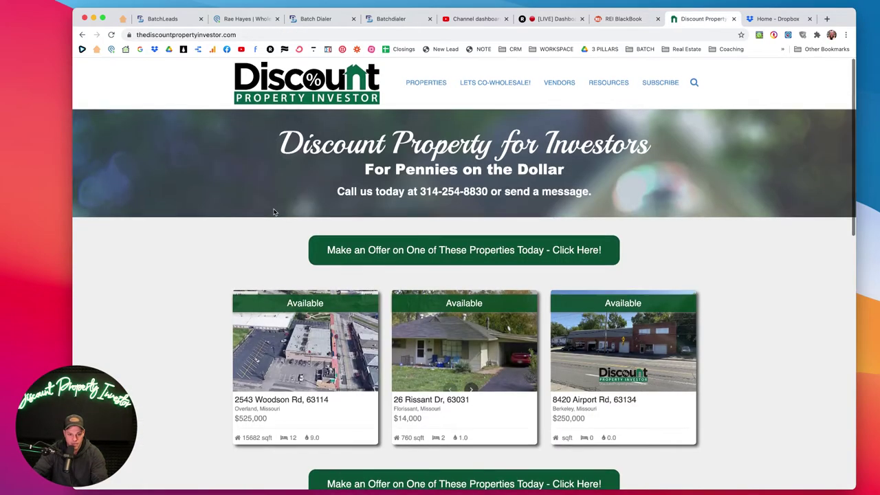
{"action": "scroll", "coordinate": [275, 212], "scroll_direction": "down", "scroll_amount": 10}
{"action": "scroll", "coordinate": [276, 211], "scroll_direction": "up", "scroll_amount": 10}
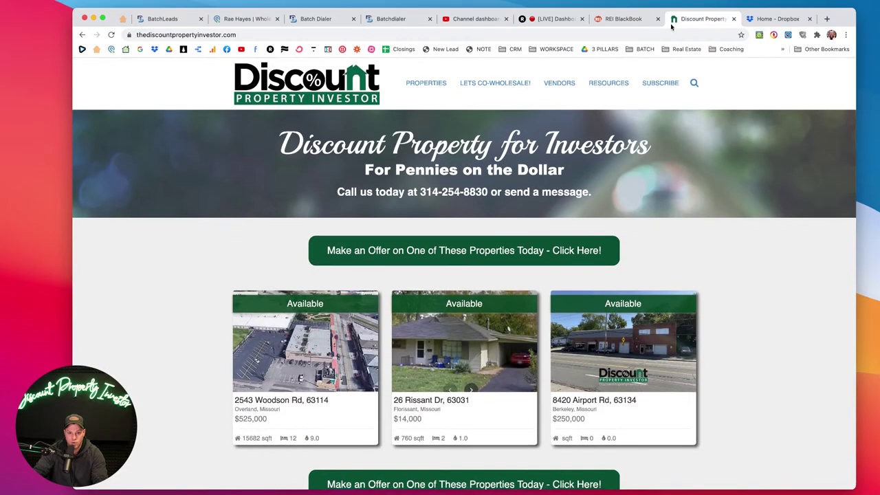
{"action": "left_click", "coordinate": [624, 19]}
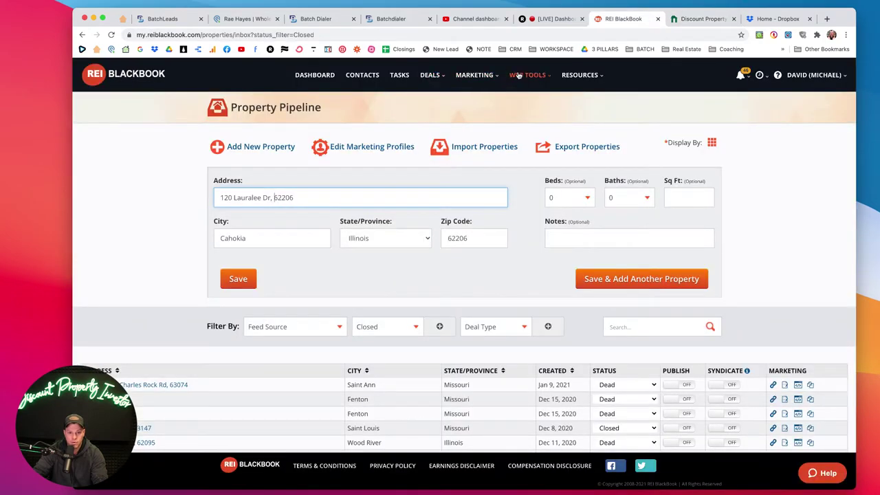
Browse REI BlackBook's web publishing tools and marketing features menus.
{"action": "left_click", "coordinate": [553, 79]}
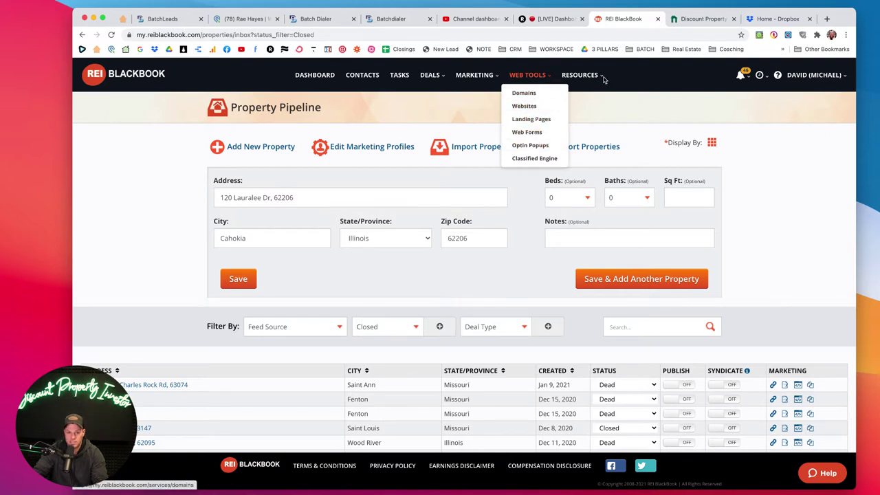
{"action": "left_click", "coordinate": [480, 88]}
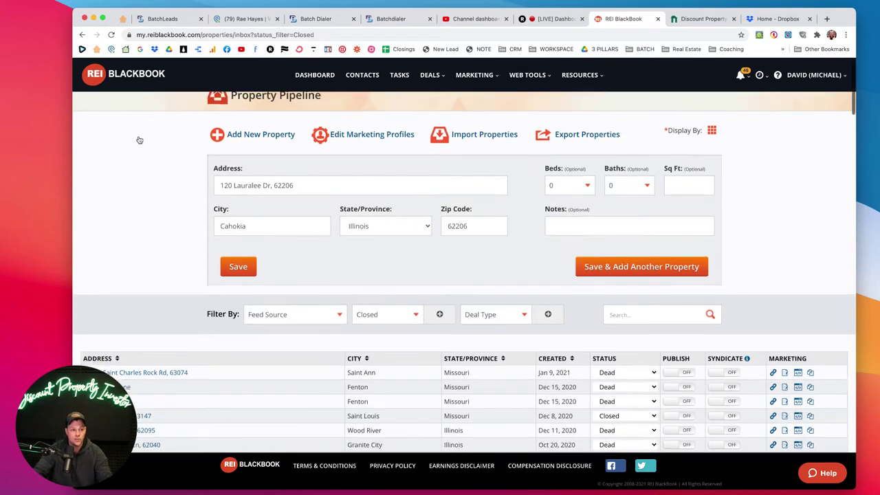
{"action": "scroll", "coordinate": [151, 142], "scroll_direction": "down", "scroll_amount": 1}
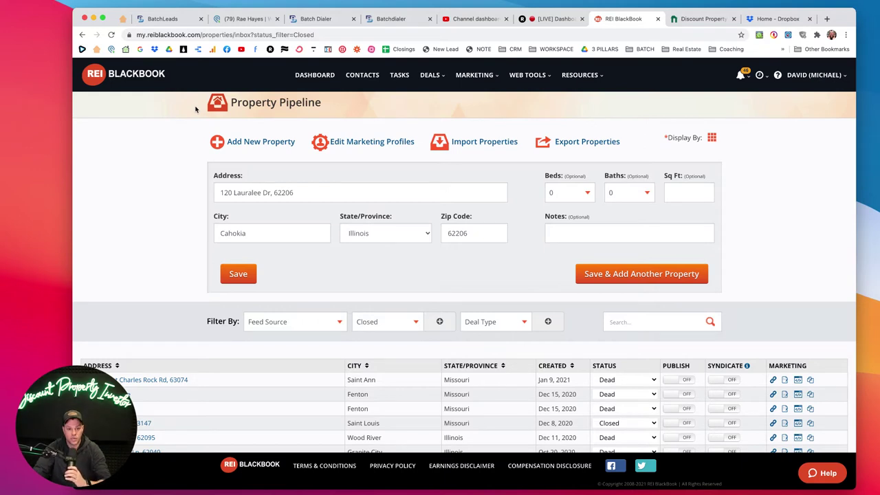
{"action": "scroll", "coordinate": [198, 112], "scroll_direction": "up", "scroll_amount": 1}
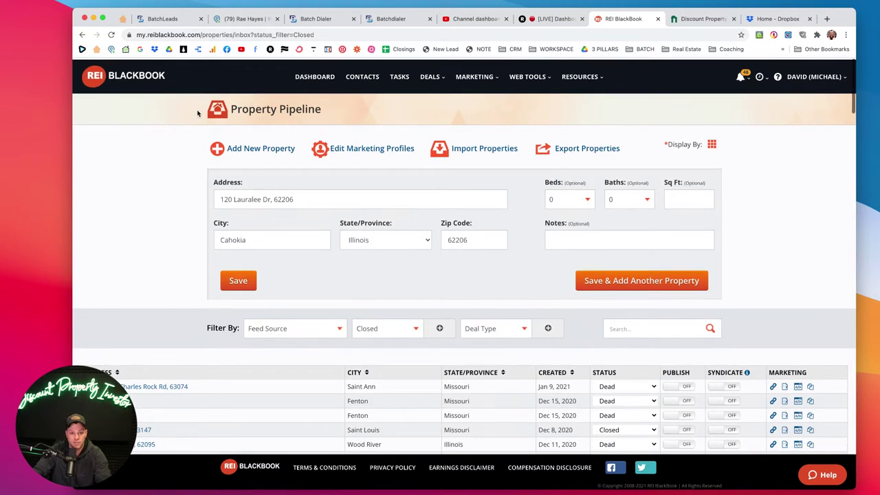
{"action": "left_click", "coordinate": [492, 76]}
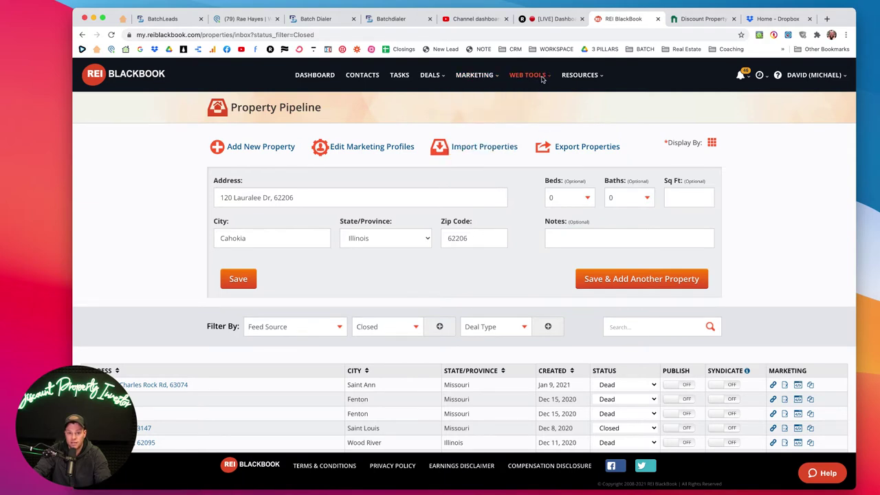
{"action": "mouse_move", "coordinate": [541, 76]}
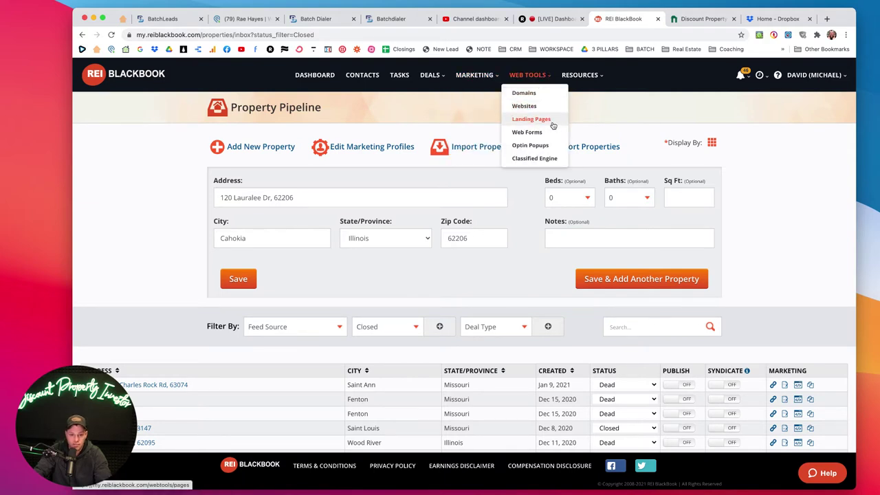
{"action": "mouse_move", "coordinate": [428, 79]}
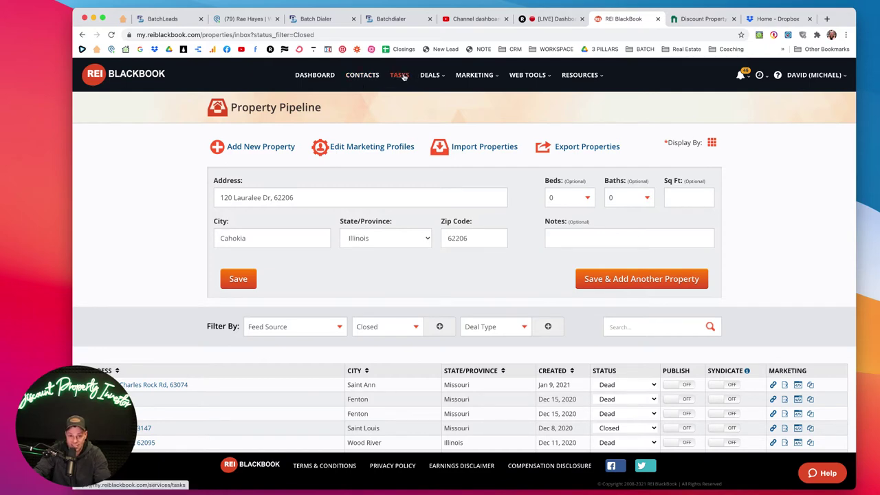
{"action": "scroll", "coordinate": [102, 144], "scroll_direction": "down", "scroll_amount": 3}
{"action": "scroll", "coordinate": [102, 144], "scroll_direction": "up", "scroll_amount": 3}
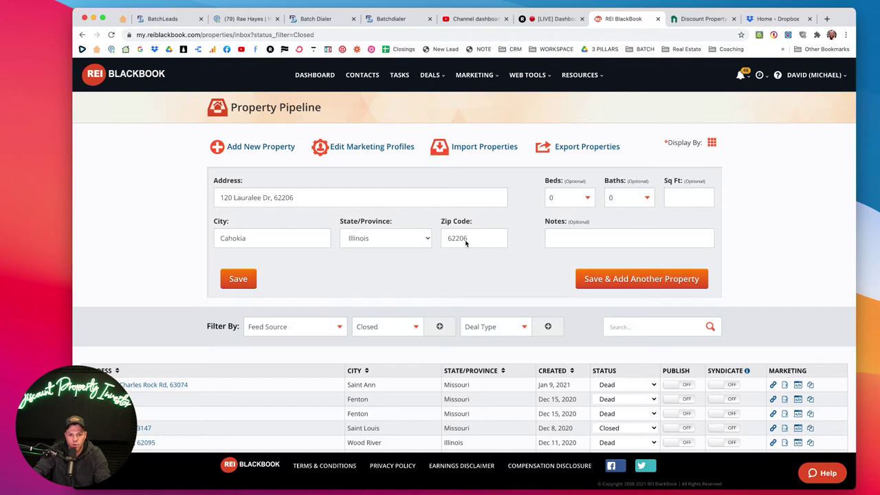
{"action": "left_click", "coordinate": [578, 197]}
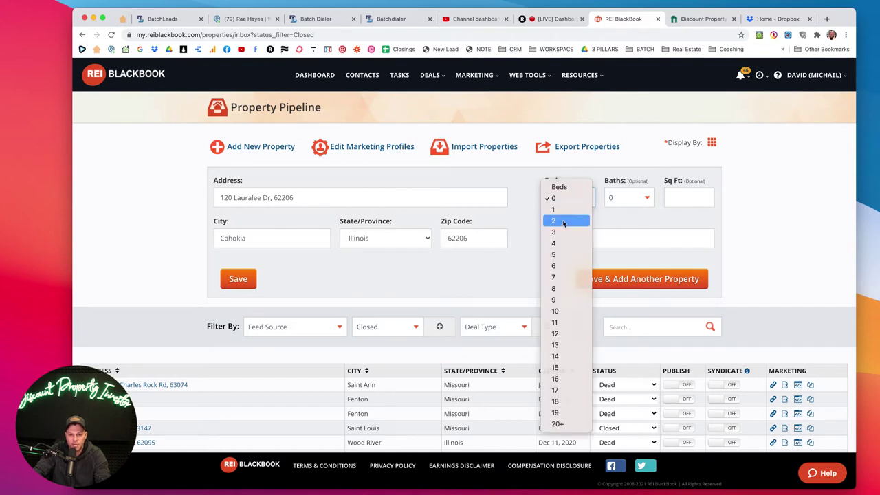
{"action": "left_click", "coordinate": [563, 221]}
{"action": "left_click_drag", "start_coordinate": [303, 198], "coordinate": [199, 198]}
{"action": "key", "text": "super+c"}
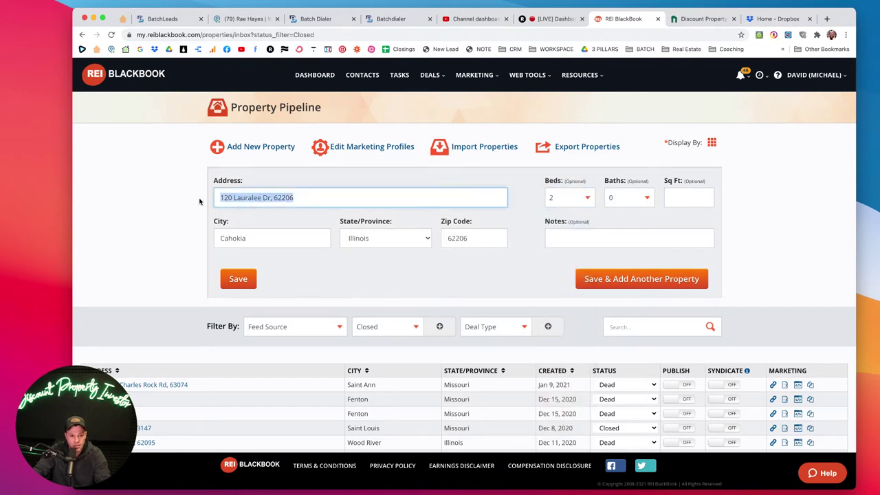
{"action": "key", "text": "super+t"}
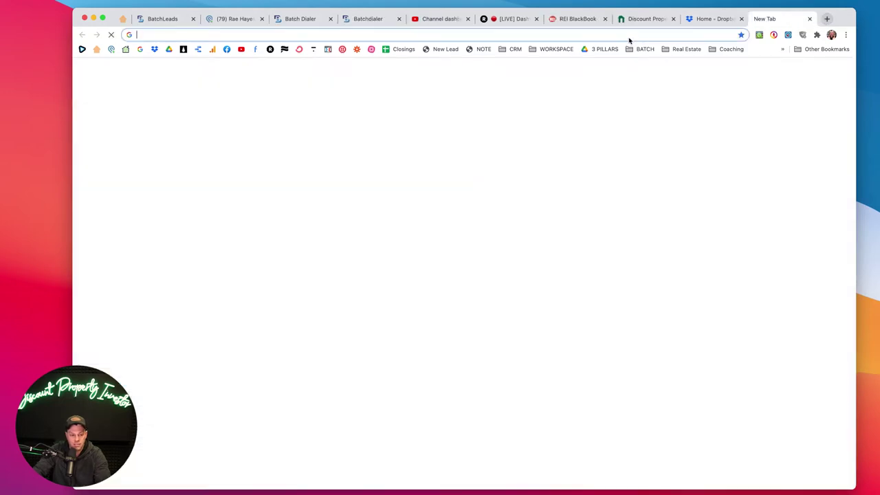
{"action": "key", "text": "super+v"}
{"action": "key", "text": "Return"}
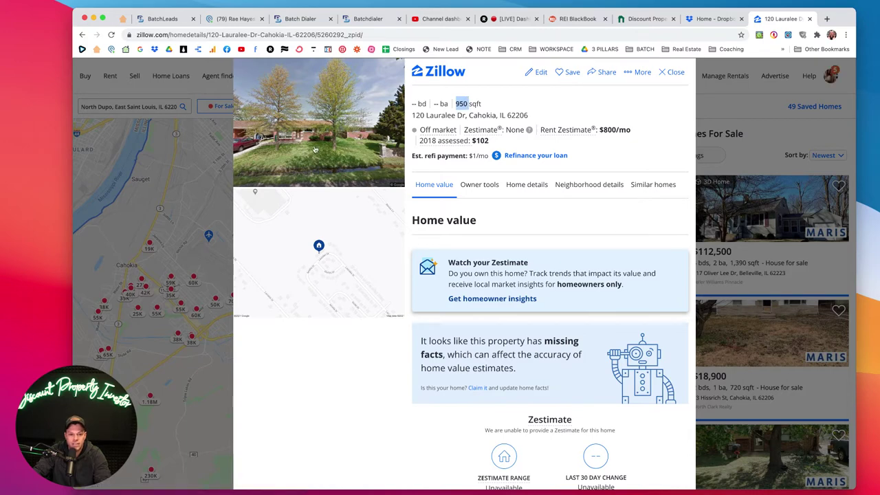
{"action": "left_click", "coordinate": [309, 135]}
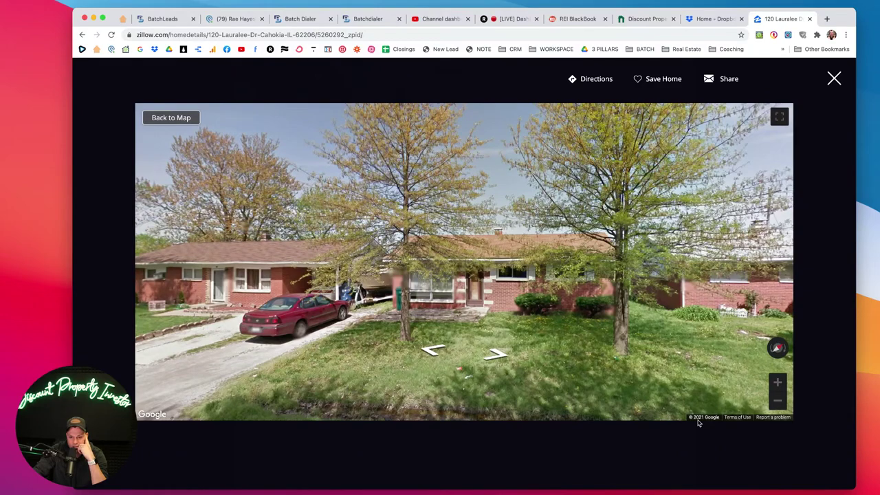
{"action": "left_click", "coordinate": [691, 385]}
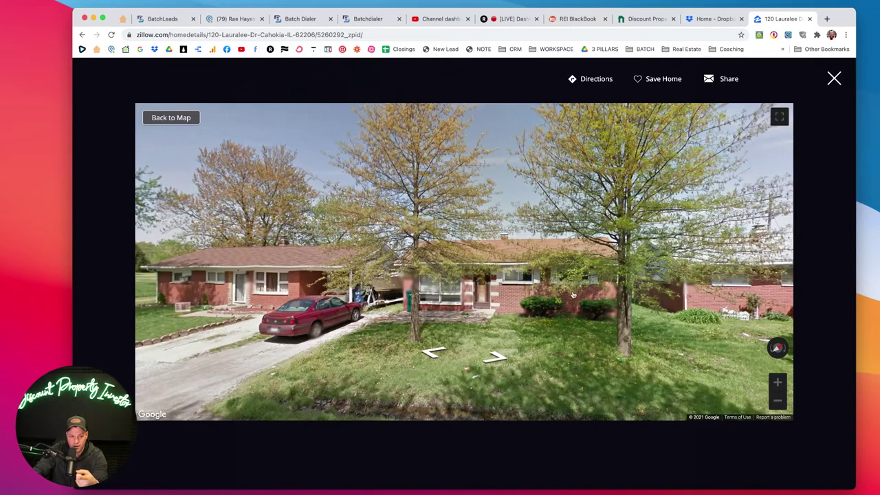
{"action": "left_click", "coordinate": [834, 79]}
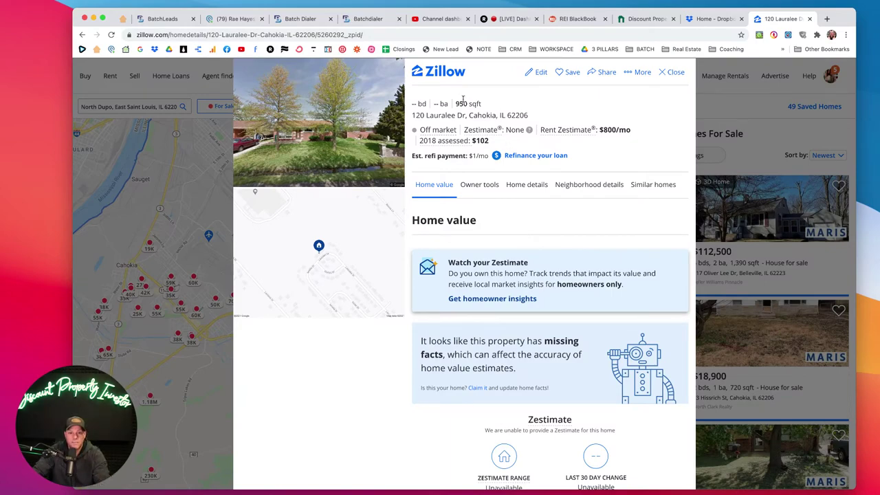
Set Baths to 1 and enter 950 as the square footage.
{"action": "left_click", "coordinate": [581, 19]}
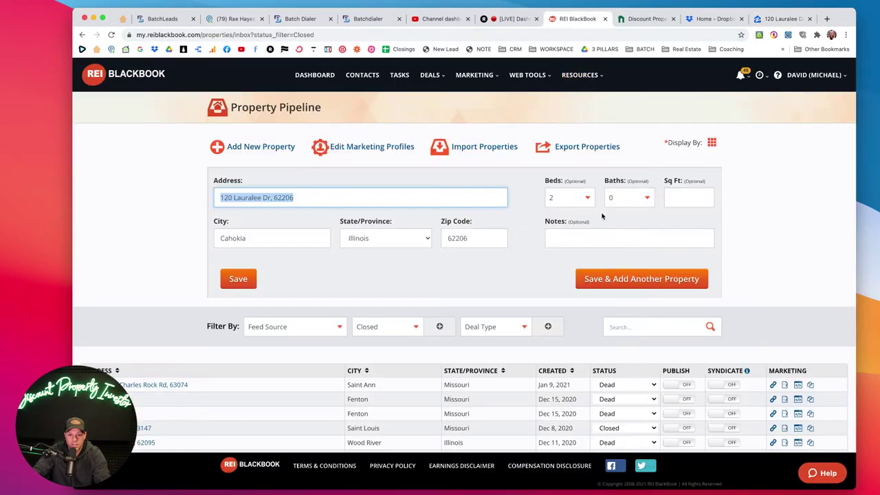
{"action": "left_click", "coordinate": [633, 198]}
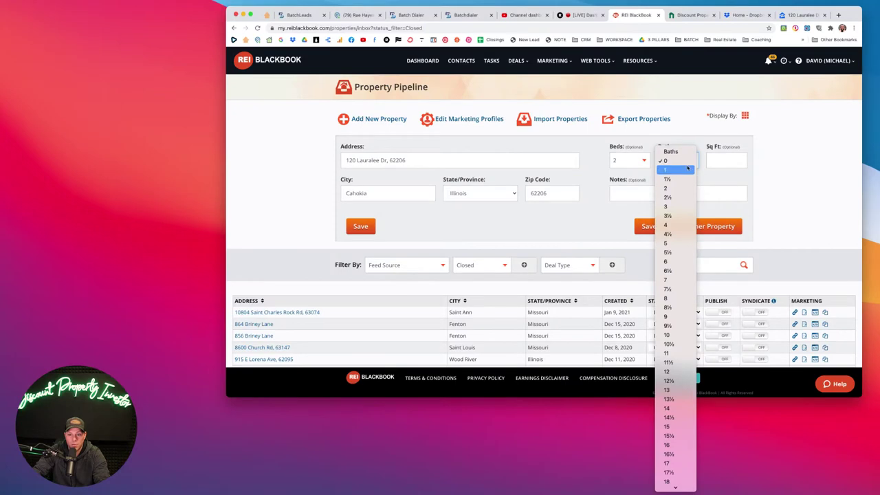
{"action": "left_click", "coordinate": [675, 169]}
{"action": "left_click", "coordinate": [687, 198]}
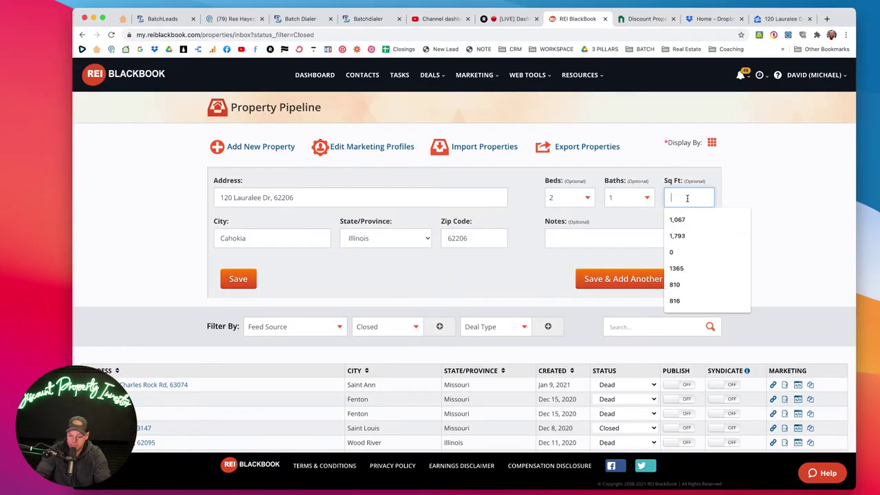
{"action": "type", "text": "95"}
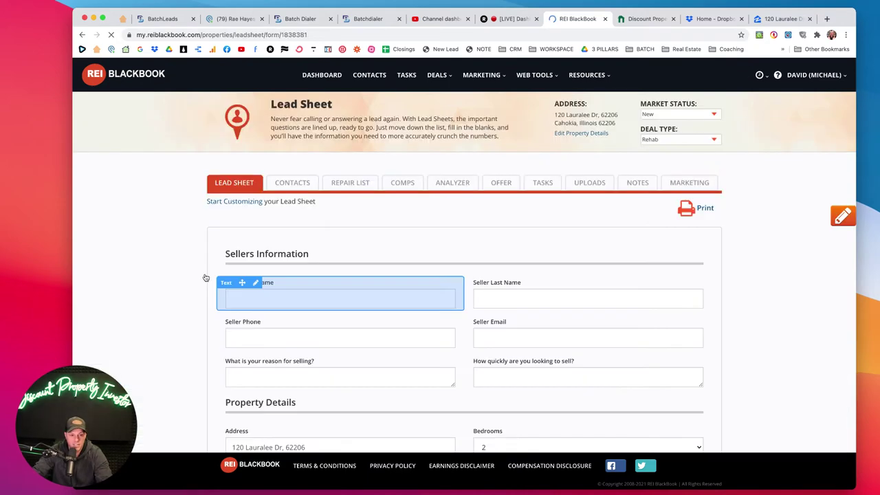
Set the lead sheet's property type to Single Family Residence.
{"action": "scroll", "coordinate": [159, 256], "scroll_direction": "down", "scroll_amount": 2}
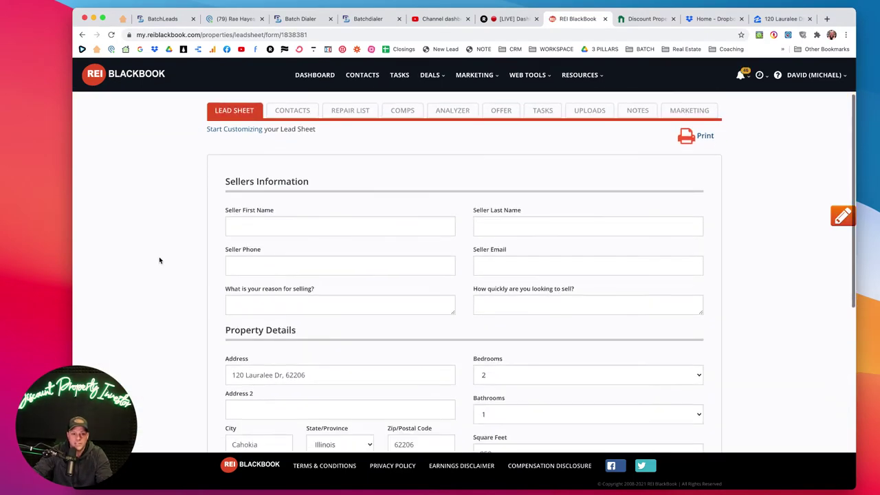
{"action": "scroll", "coordinate": [159, 256], "scroll_direction": "up", "scroll_amount": 2}
{"action": "scroll", "coordinate": [318, 309], "scroll_direction": "down", "scroll_amount": 10}
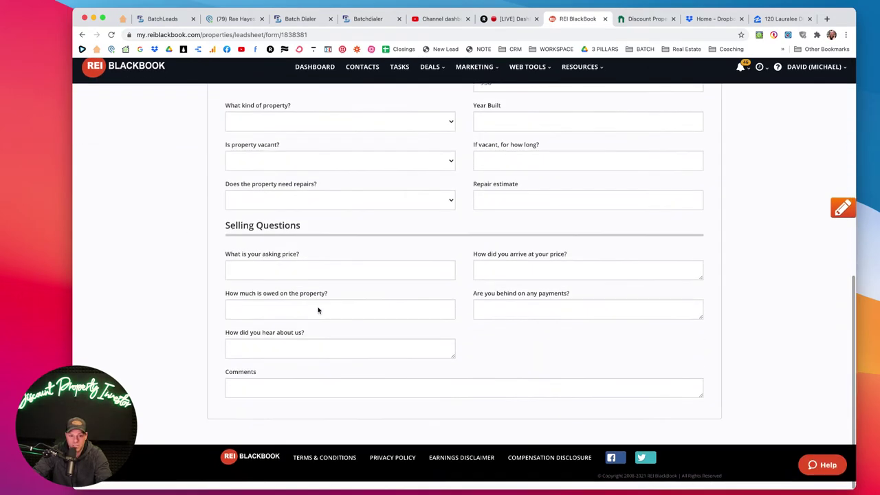
{"action": "scroll", "coordinate": [317, 309], "scroll_direction": "up", "scroll_amount": 10}
{"action": "scroll", "coordinate": [205, 306], "scroll_direction": "down", "scroll_amount": 5}
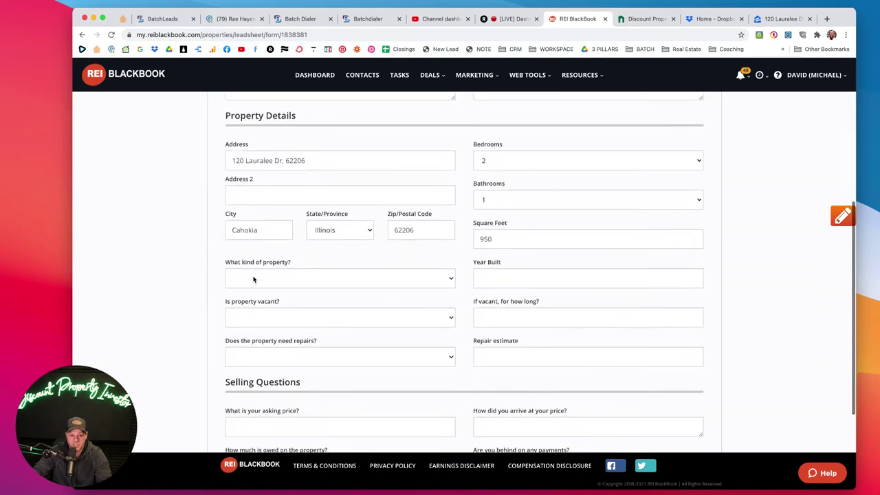
{"action": "left_click", "coordinate": [275, 278]}
{"action": "left_click", "coordinate": [288, 287]}
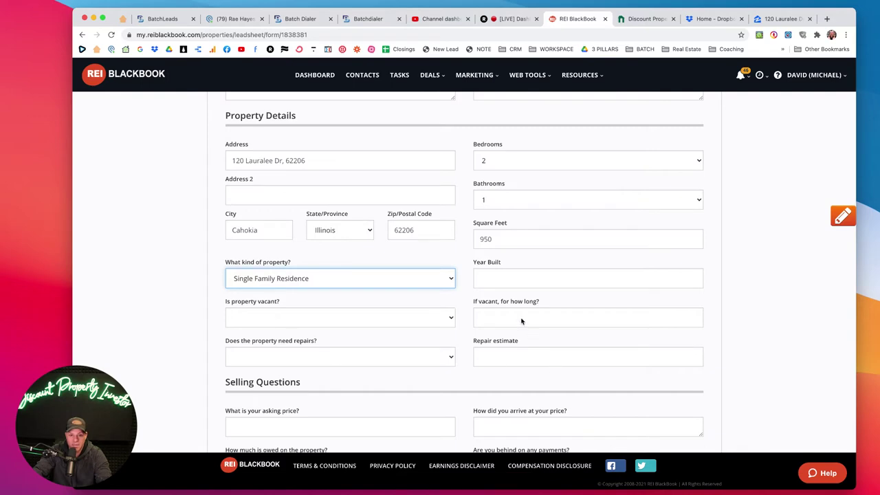
Check the year built in Zillow's Home details, then return to the lead sheet.
{"action": "left_click", "coordinate": [782, 19]}
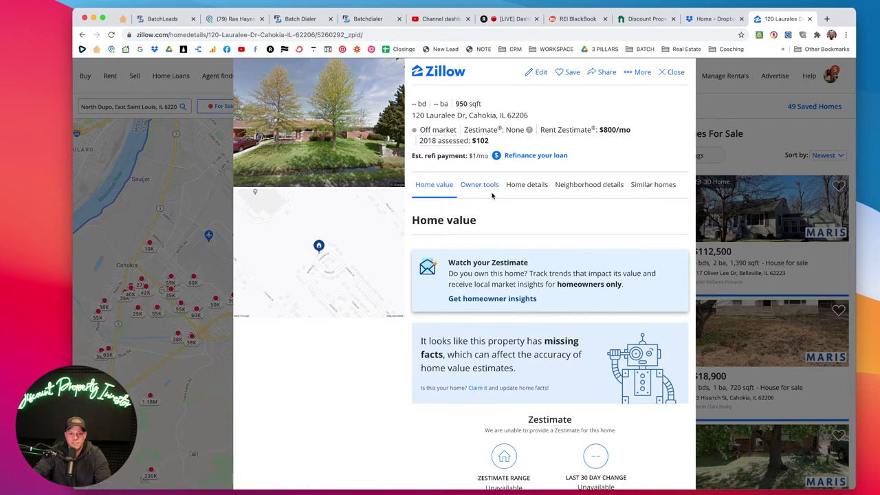
{"action": "left_click", "coordinate": [530, 187]}
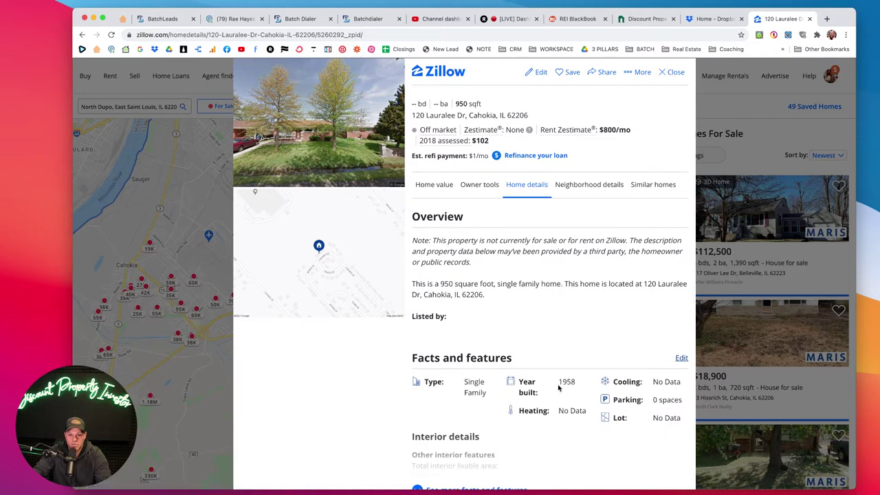
{"action": "left_click", "coordinate": [573, 19]}
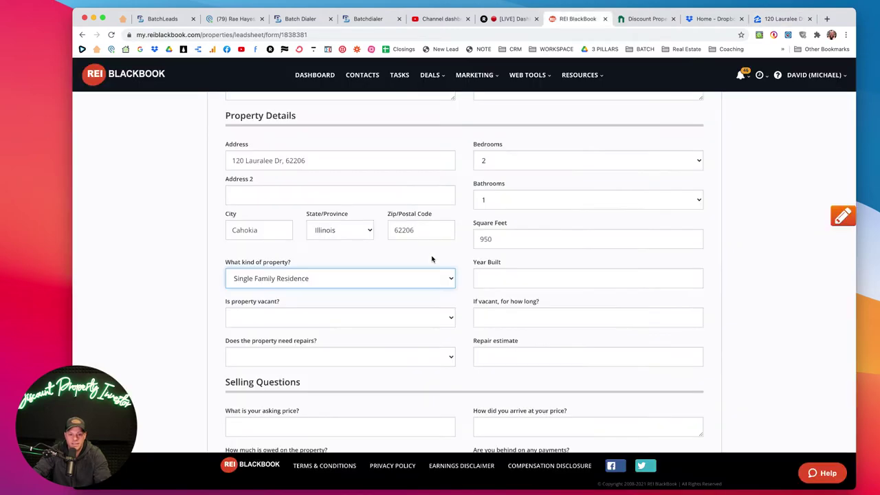
Enter 1958 as Year Built and click away so the lead sheet saves.
{"action": "left_click", "coordinate": [505, 278]}
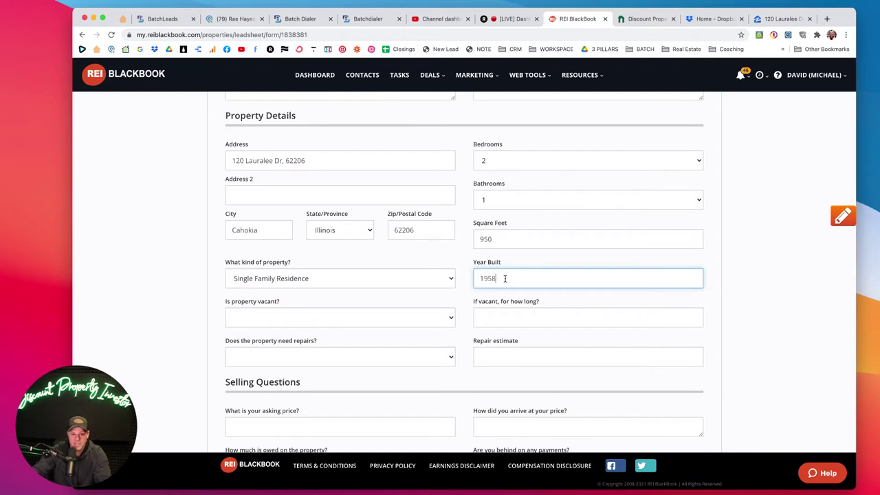
{"action": "left_click", "coordinate": [797, 270]}
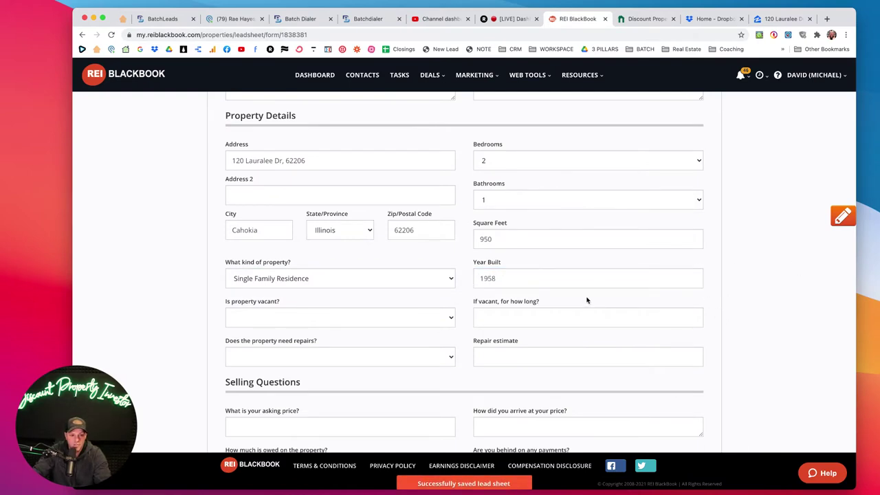
{"action": "scroll", "coordinate": [402, 303], "scroll_direction": "up", "scroll_amount": 10}
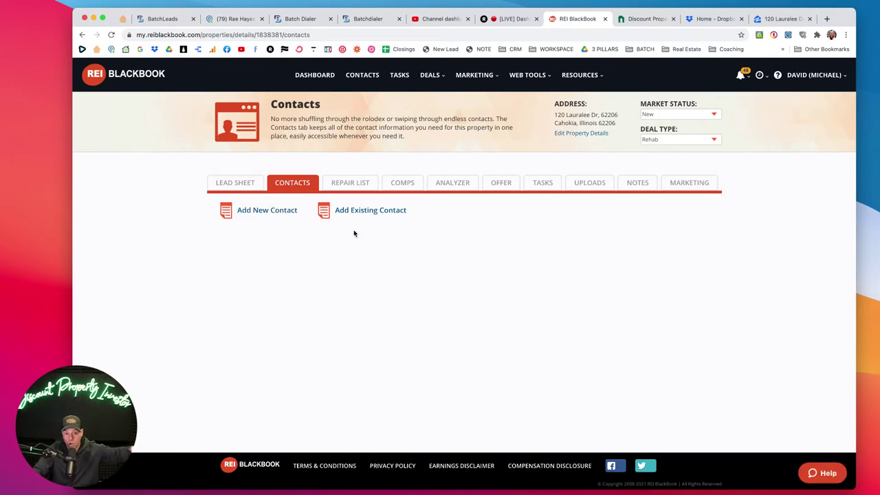
Open the REPAIR LIST tab and scroll through its Exterior cost categories.
{"action": "left_click", "coordinate": [366, 184]}
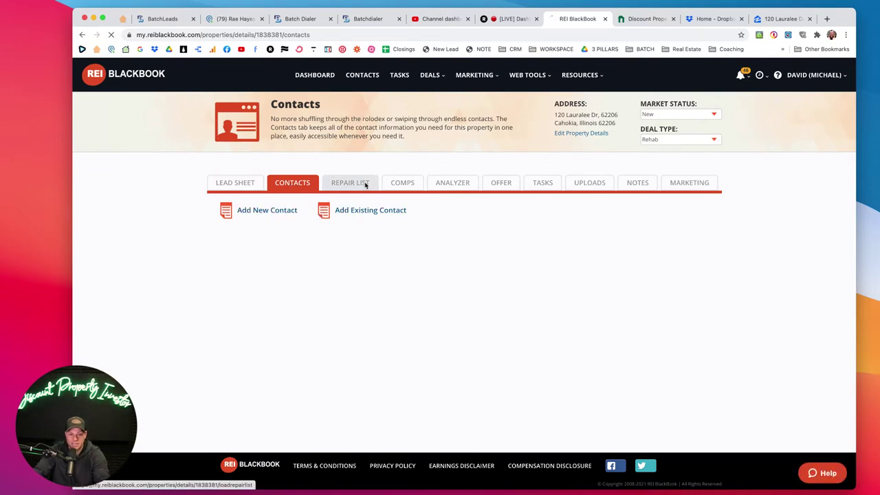
{"action": "scroll", "coordinate": [187, 243], "scroll_direction": "down", "scroll_amount": 2}
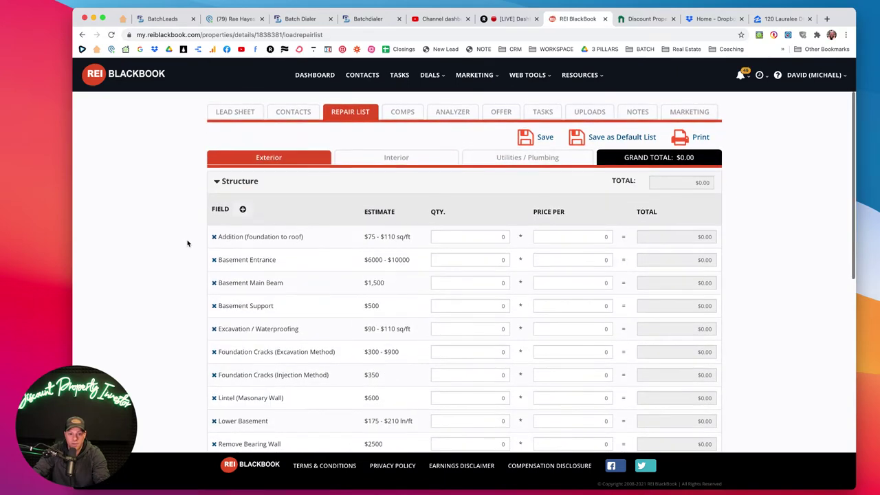
{"action": "scroll", "coordinate": [187, 243], "scroll_direction": "up", "scroll_amount": 2}
{"action": "scroll", "coordinate": [187, 243], "scroll_direction": "down", "scroll_amount": 10}
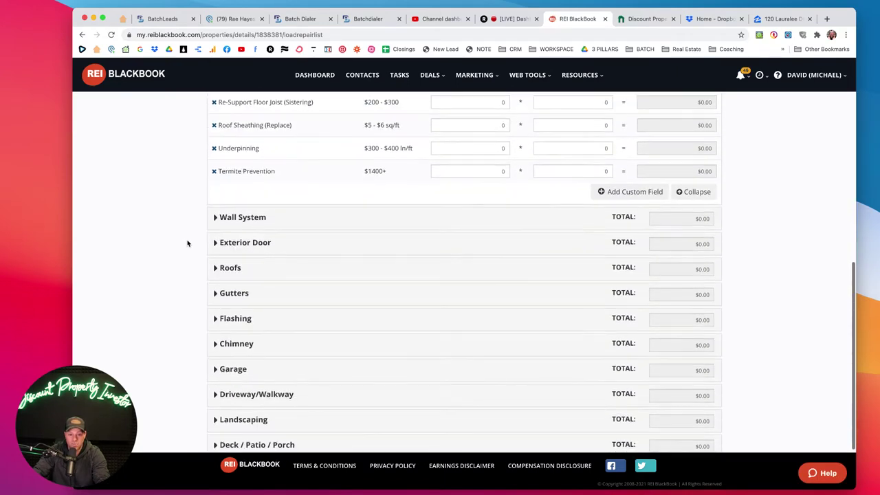
{"action": "scroll", "coordinate": [187, 244], "scroll_direction": "up", "scroll_amount": 12}
{"action": "scroll", "coordinate": [187, 243], "scroll_direction": "down", "scroll_amount": 1}
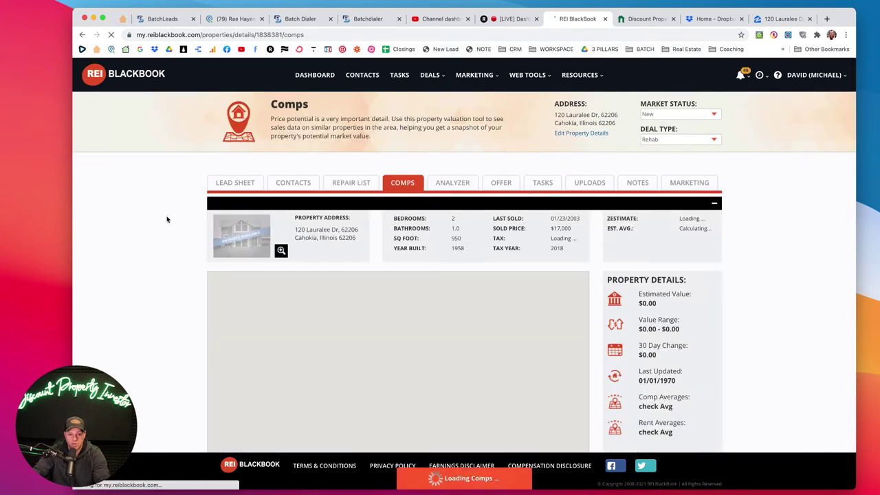
{"action": "scroll", "coordinate": [180, 220], "scroll_direction": "down", "scroll_amount": 2}
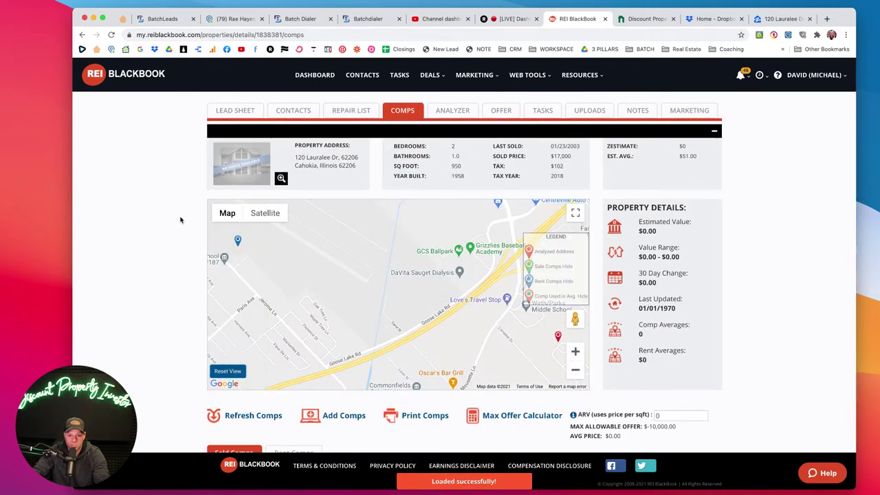
{"action": "scroll", "coordinate": [180, 220], "scroll_direction": "up", "scroll_amount": 1}
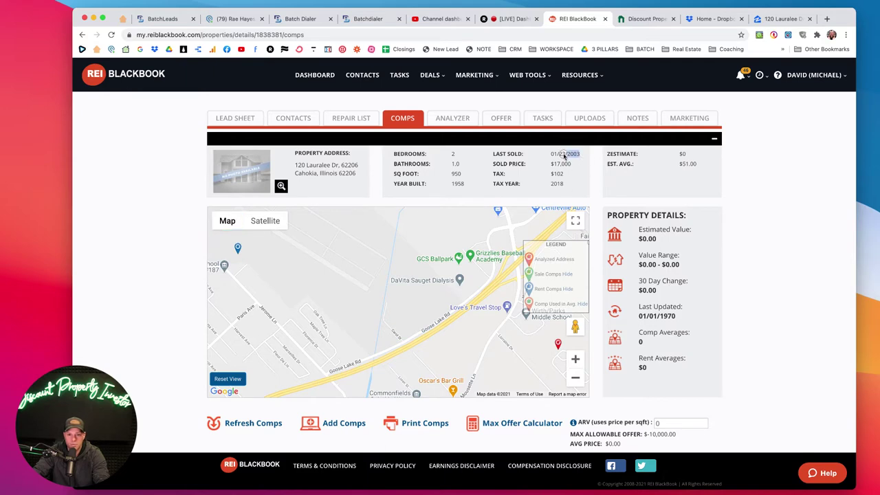
{"action": "scroll", "coordinate": [542, 165], "scroll_direction": "up", "scroll_amount": 2}
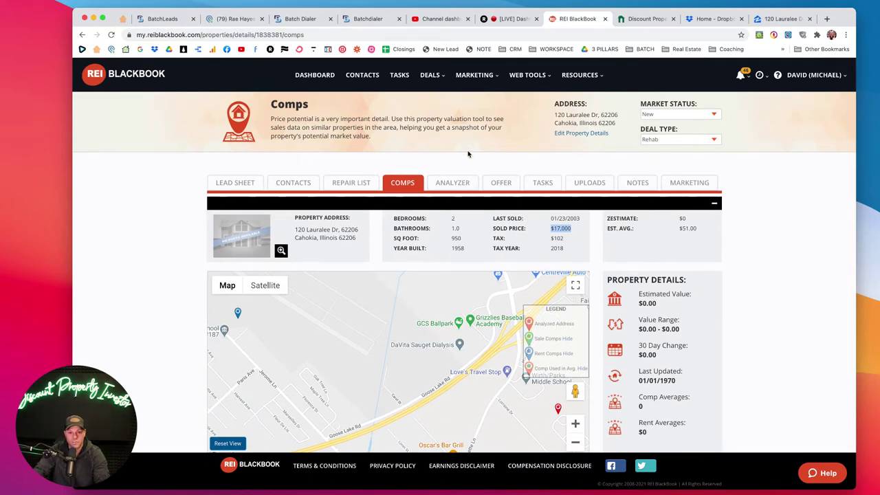
{"action": "scroll", "coordinate": [481, 178], "scroll_direction": "down", "scroll_amount": 1}
{"action": "scroll", "coordinate": [522, 220], "scroll_direction": "up", "scroll_amount": 1}
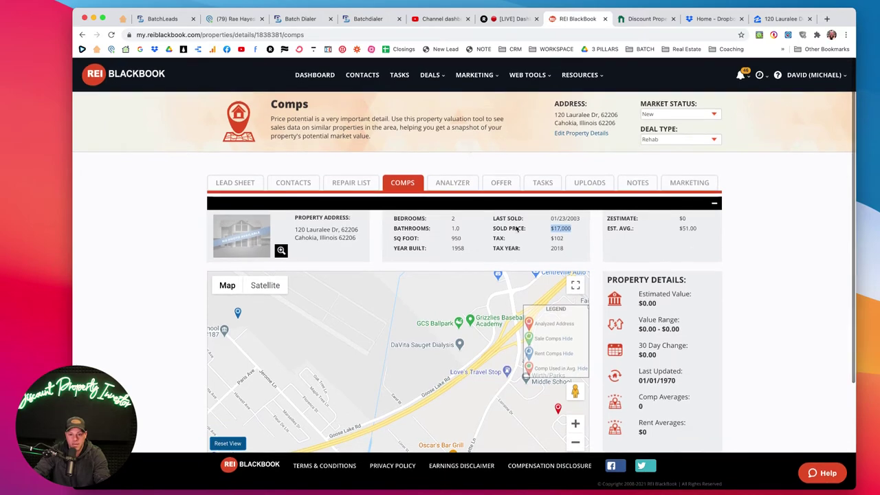
{"action": "left_click", "coordinate": [542, 230]}
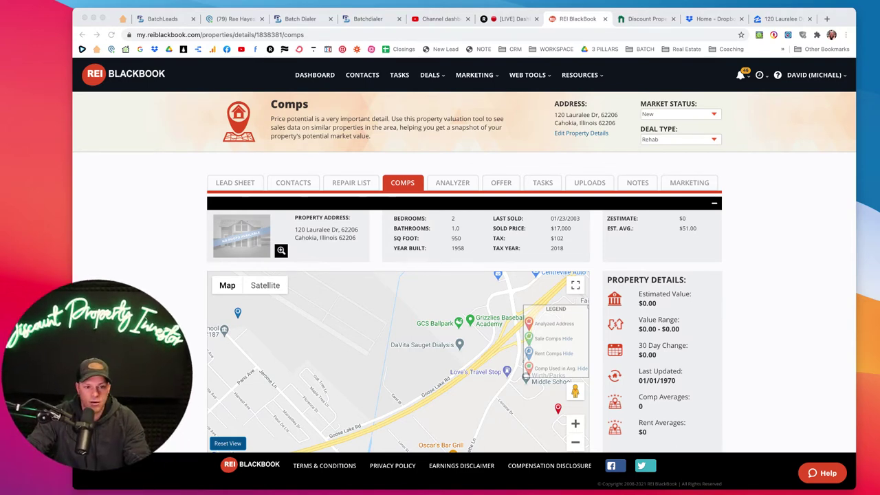
{"action": "left_click", "coordinate": [310, 146]}
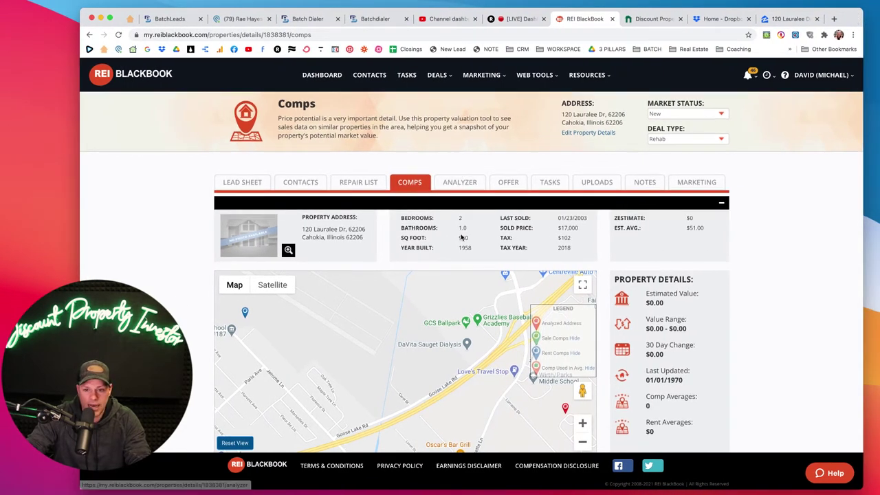
Scroll through the Analyzer tab's profit figures, then move to the empty Tasks tab.
{"action": "scroll", "coordinate": [443, 200], "scroll_direction": "down", "scroll_amount": 2}
{"action": "scroll", "coordinate": [454, 194], "scroll_direction": "up", "scroll_amount": 2}
{"action": "left_click", "coordinate": [456, 184]}
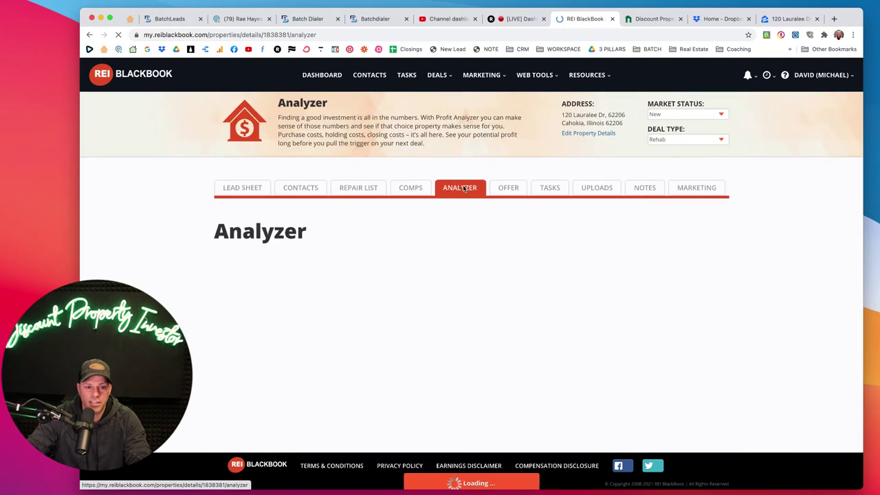
{"action": "scroll", "coordinate": [163, 199], "scroll_direction": "down", "scroll_amount": 5}
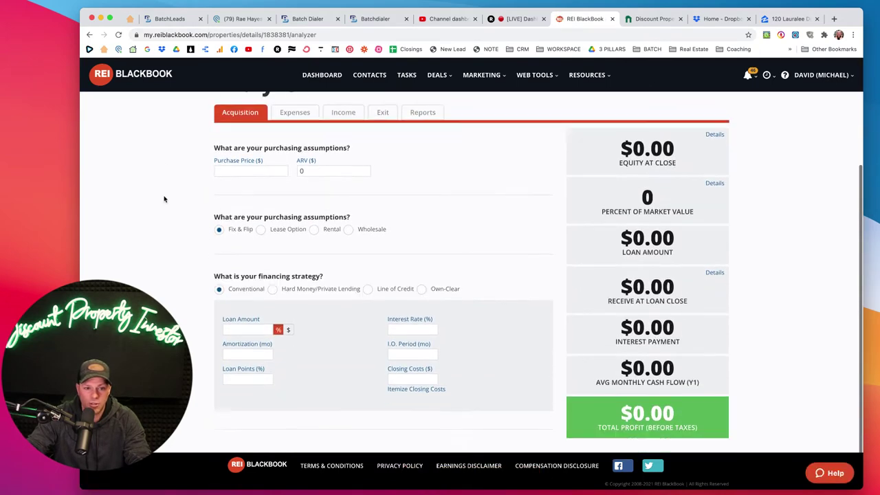
{"action": "scroll", "coordinate": [163, 198], "scroll_direction": "up", "scroll_amount": 2}
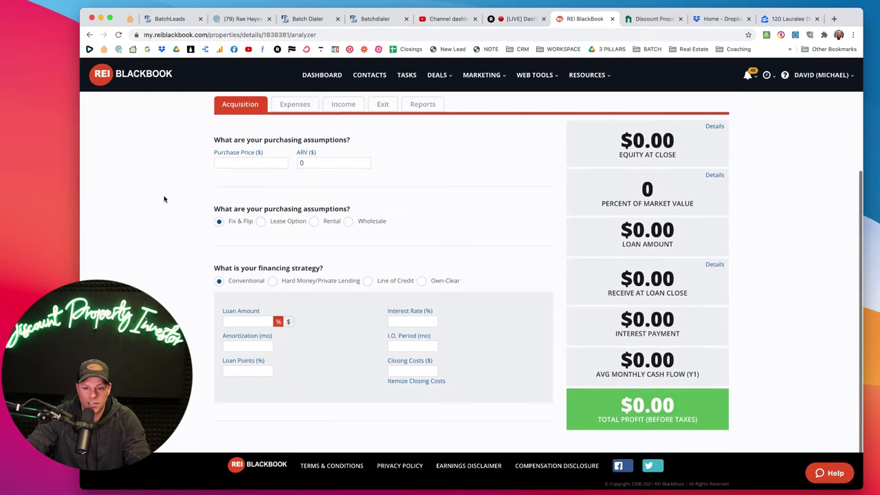
{"action": "scroll", "coordinate": [164, 199], "scroll_direction": "up", "scroll_amount": 4}
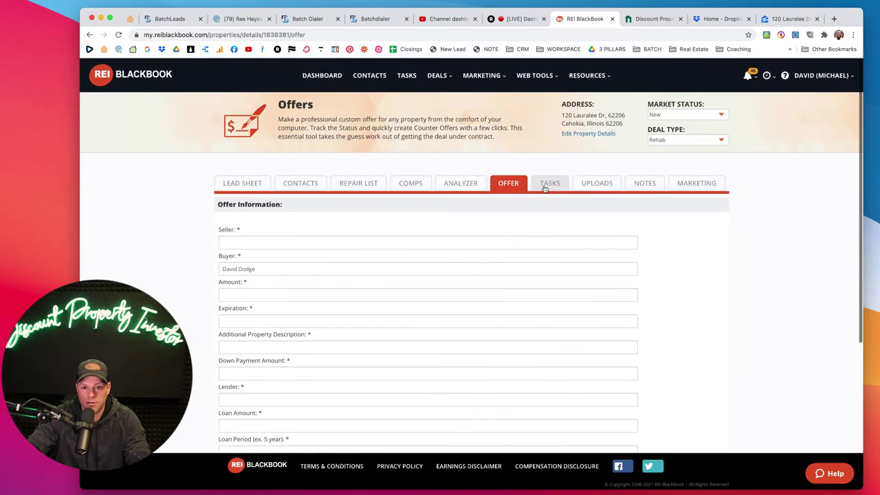
{"action": "left_click", "coordinate": [548, 184]}
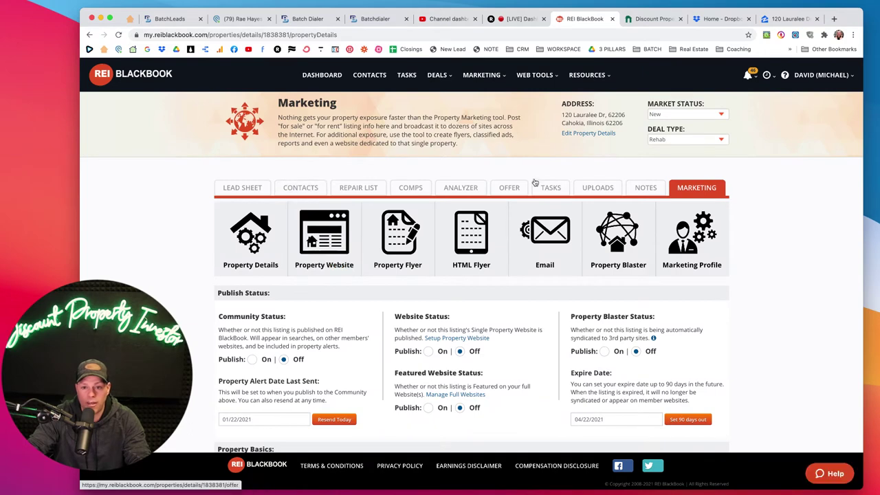
Scroll through the property's Marketing page, where all publishing options are off.
{"action": "scroll", "coordinate": [739, 198], "scroll_direction": "down", "scroll_amount": 2}
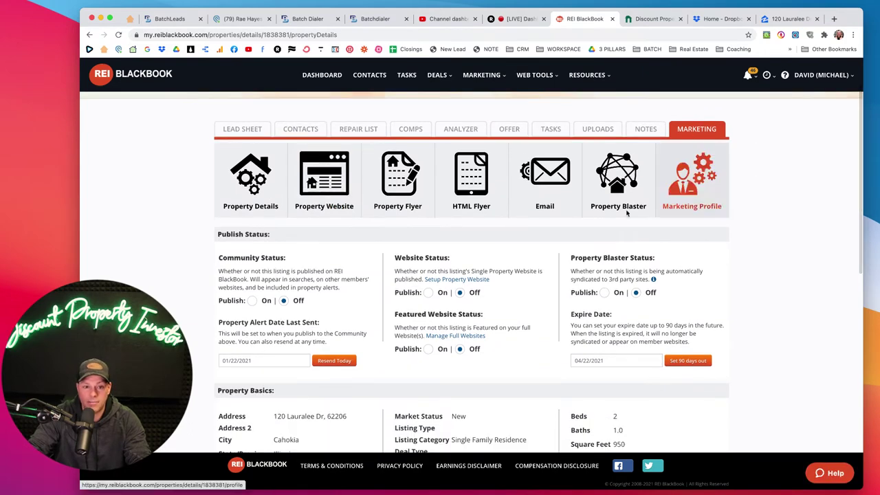
{"action": "scroll", "coordinate": [626, 213], "scroll_direction": "up", "scroll_amount": 1}
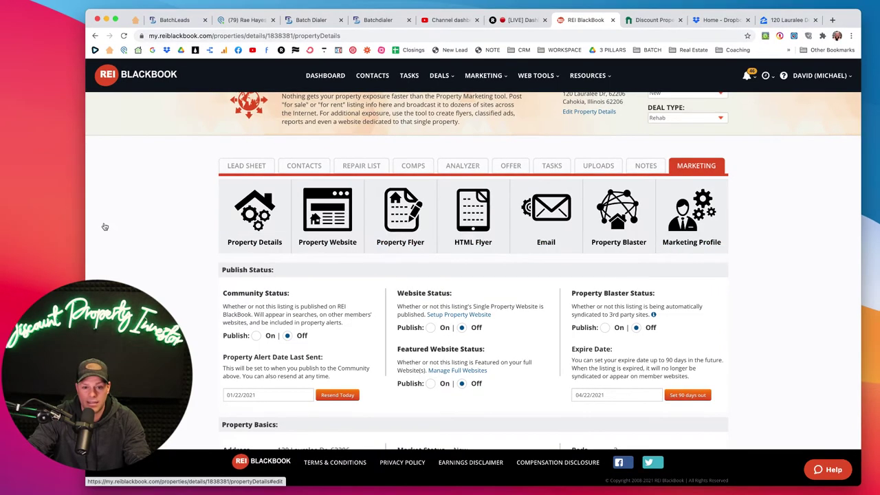
{"action": "scroll", "coordinate": [184, 245], "scroll_direction": "down", "scroll_amount": 5}
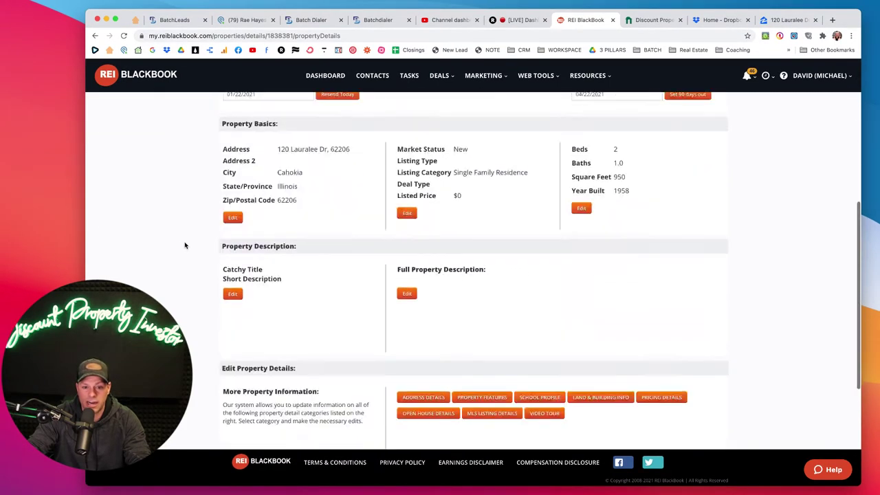
{"action": "scroll", "coordinate": [184, 244], "scroll_direction": "down", "scroll_amount": 3}
{"action": "scroll", "coordinate": [184, 245], "scroll_direction": "up", "scroll_amount": 8}
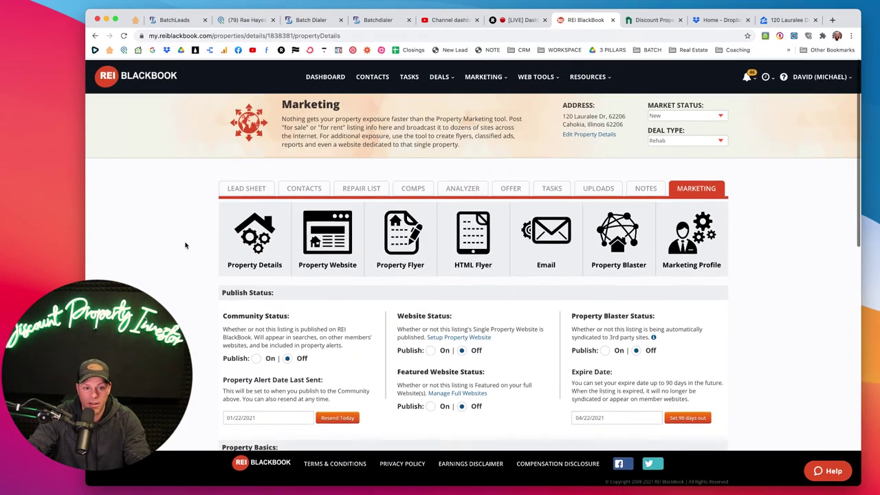
{"action": "scroll", "coordinate": [185, 245], "scroll_direction": "down", "scroll_amount": 2}
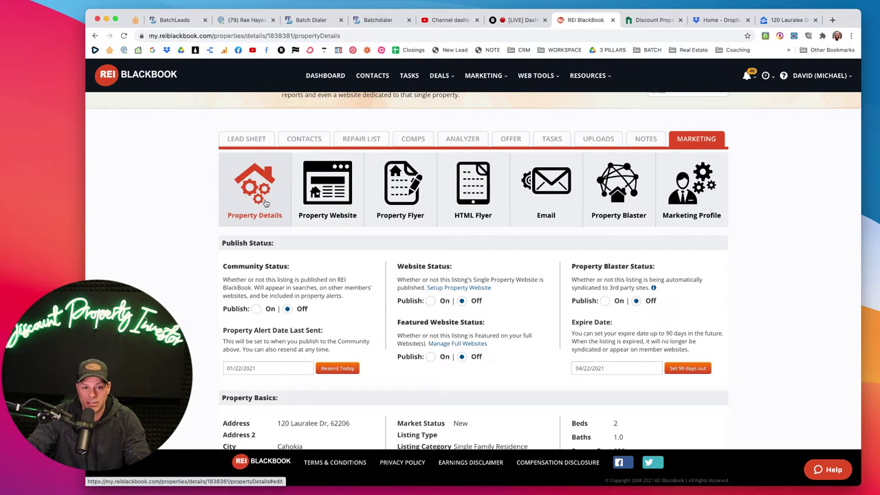
{"action": "scroll", "coordinate": [354, 215], "scroll_direction": "down", "scroll_amount": 1}
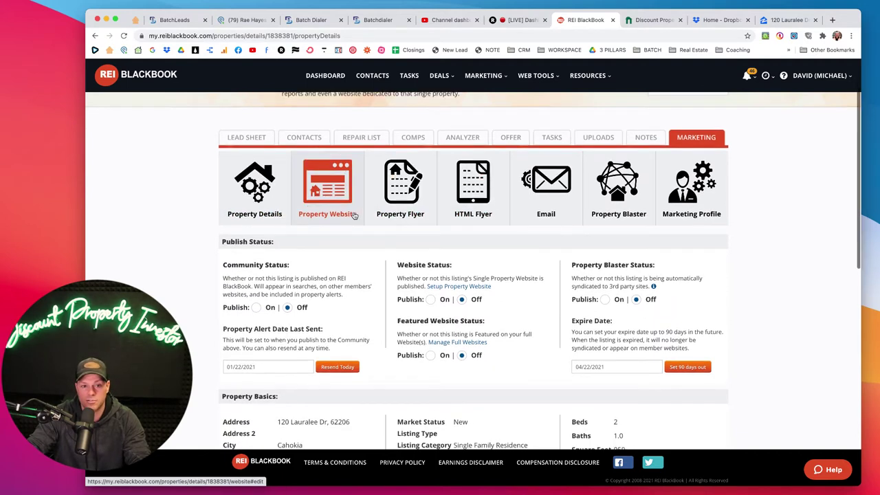
{"action": "scroll", "coordinate": [354, 215], "scroll_direction": "up", "scroll_amount": 1}
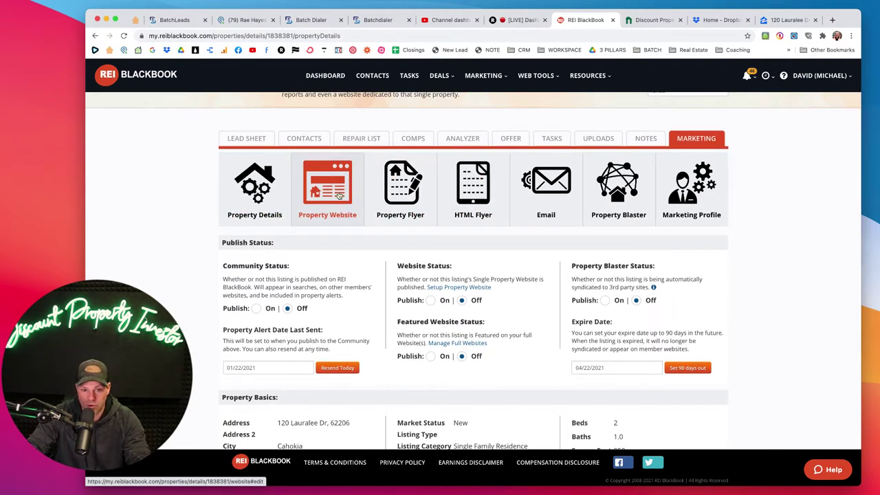
{"action": "left_click", "coordinate": [661, 20]}
{"action": "scroll", "coordinate": [474, 249], "scroll_direction": "down", "scroll_amount": 5}
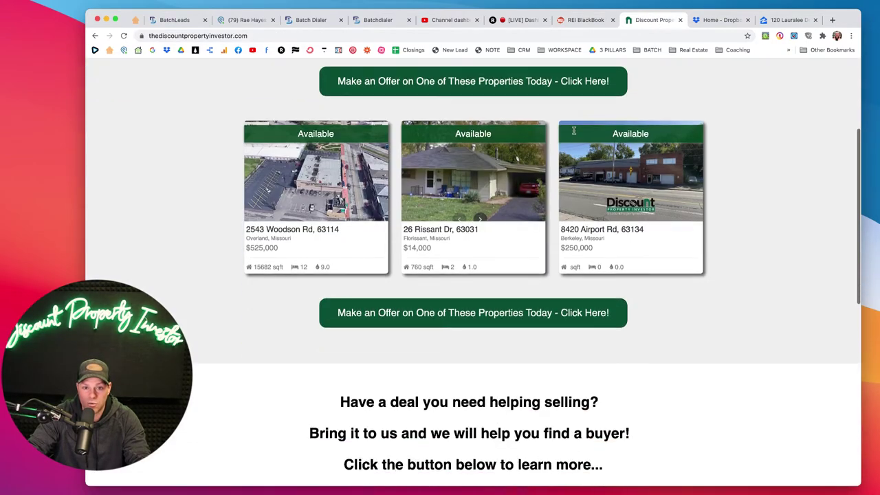
{"action": "scroll", "coordinate": [473, 249], "scroll_direction": "up", "scroll_amount": 5}
{"action": "left_click", "coordinate": [587, 20]}
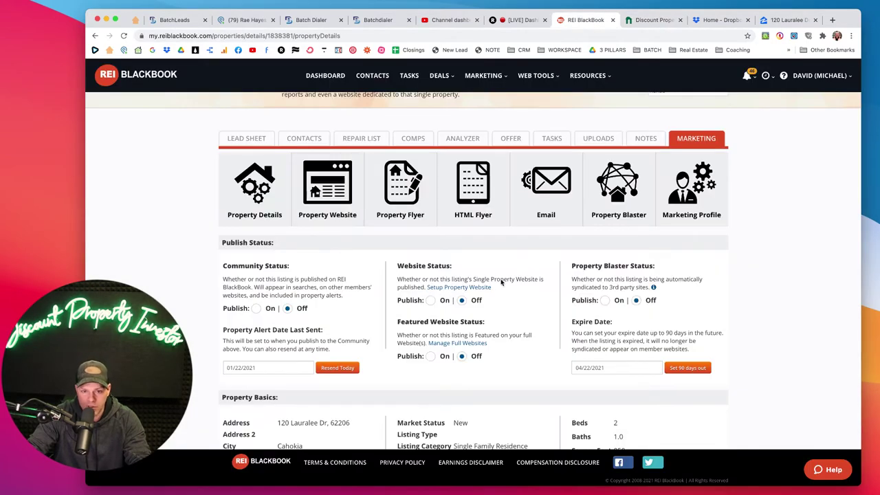
{"action": "scroll", "coordinate": [499, 281], "scroll_direction": "up", "scroll_amount": 1}
{"action": "scroll", "coordinate": [496, 282], "scroll_direction": "down", "scroll_amount": 3}
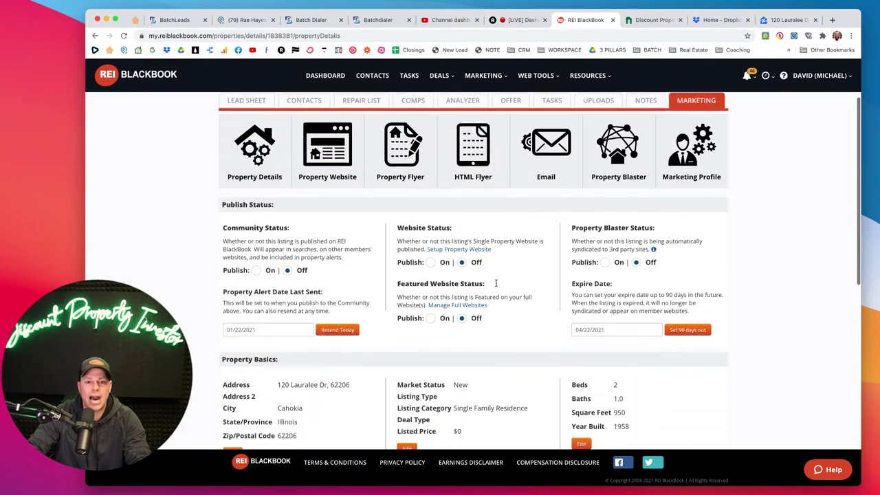
{"action": "left_click", "coordinate": [716, 20]}
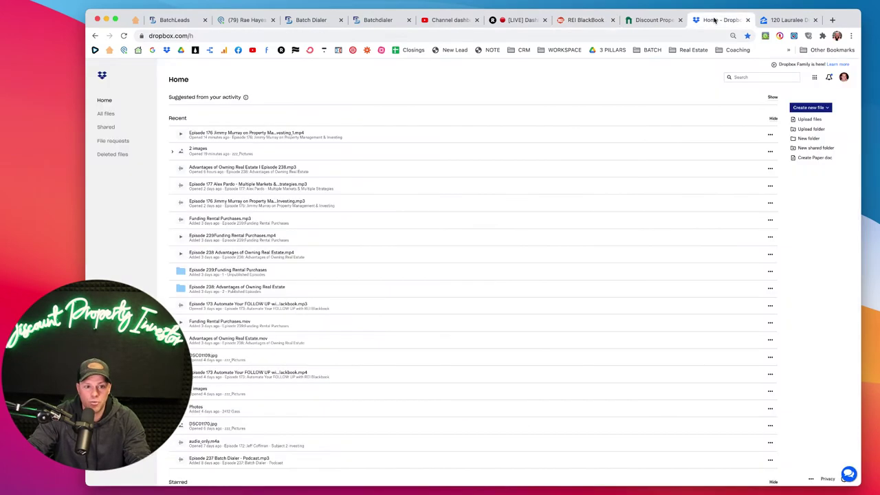
{"action": "left_click", "coordinate": [786, 20]}
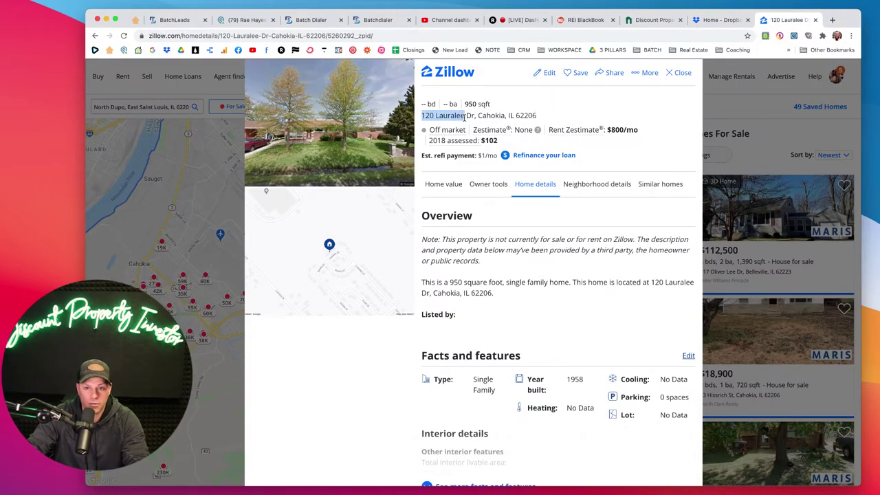
{"action": "left_click", "coordinate": [713, 21]}
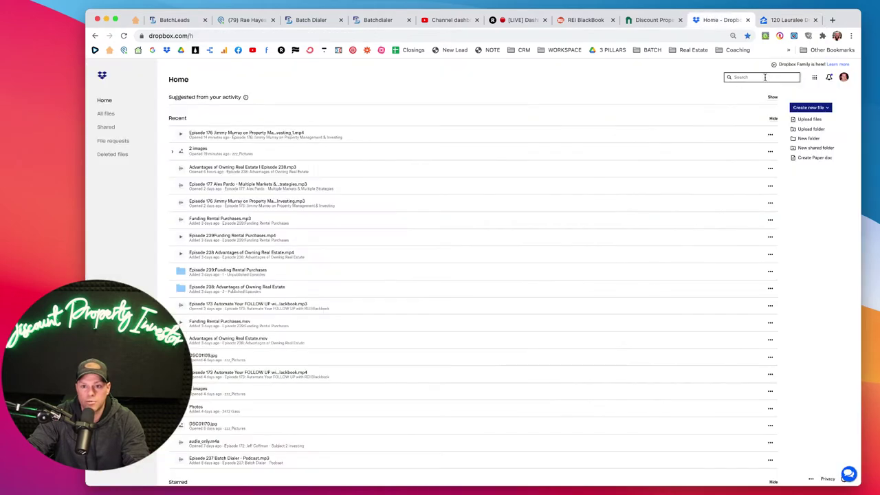
{"action": "left_click", "coordinate": [765, 77]}
{"action": "key", "text": "Return"}
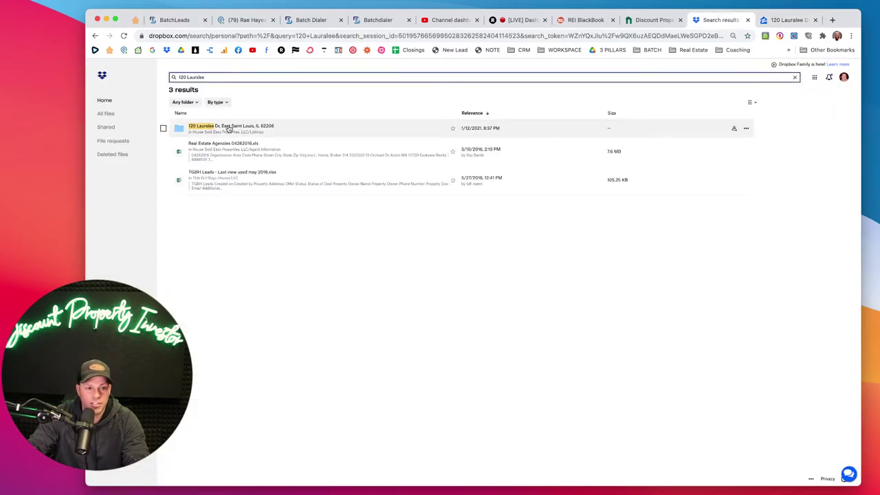
{"action": "left_click", "coordinate": [229, 127]}
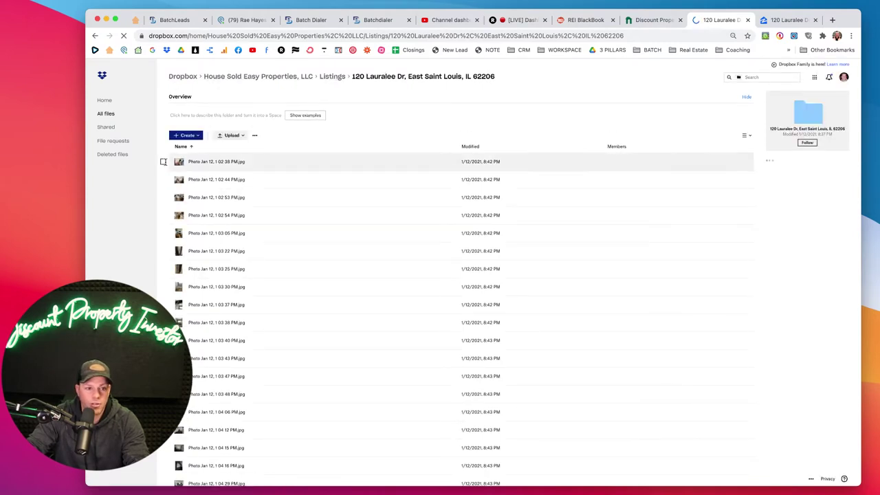
{"action": "left_click", "coordinate": [163, 147]}
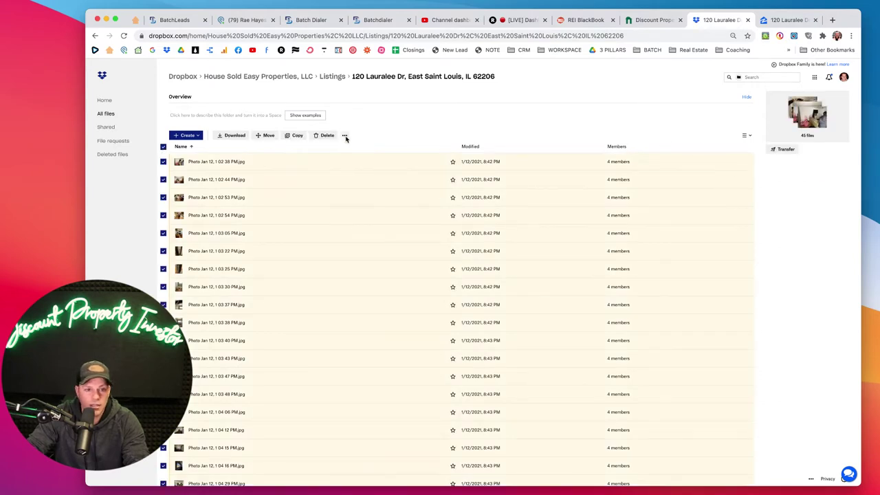
{"action": "left_click", "coordinate": [234, 135]}
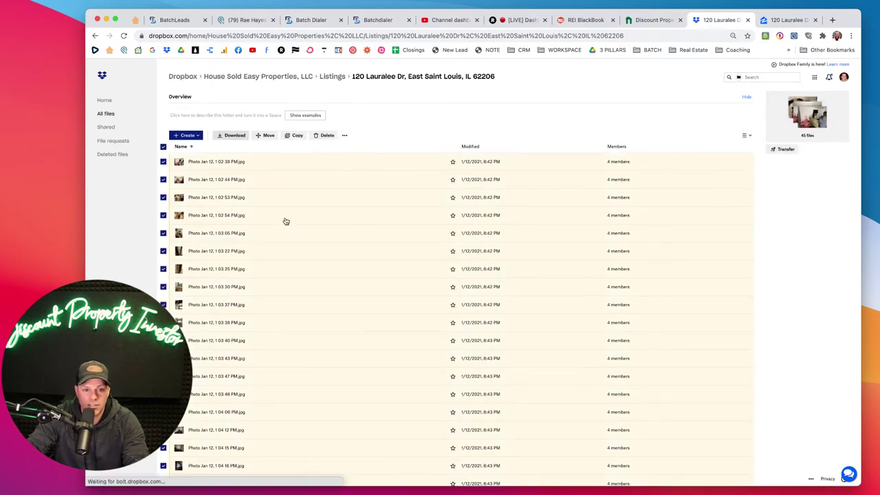
{"action": "scroll", "coordinate": [287, 221], "scroll_direction": "down", "scroll_amount": 10}
{"action": "scroll", "coordinate": [287, 222], "scroll_direction": "down", "scroll_amount": 2}
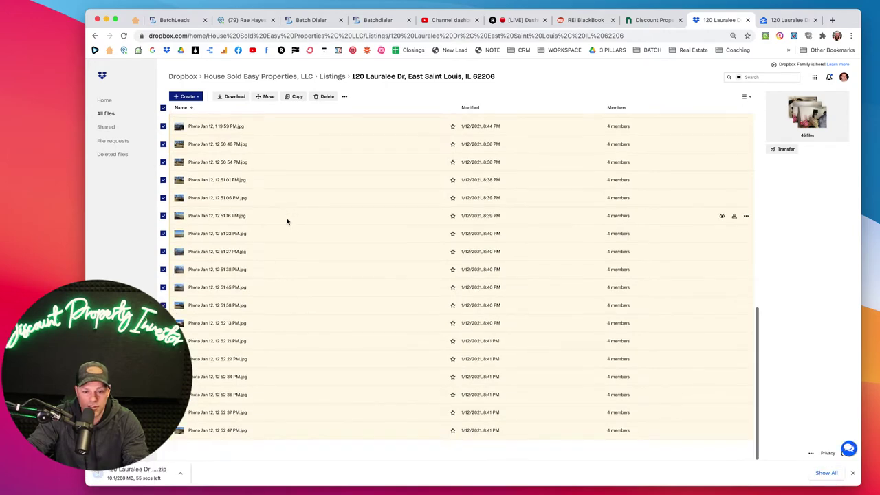
{"action": "scroll", "coordinate": [287, 221], "scroll_direction": "down", "scroll_amount": 2}
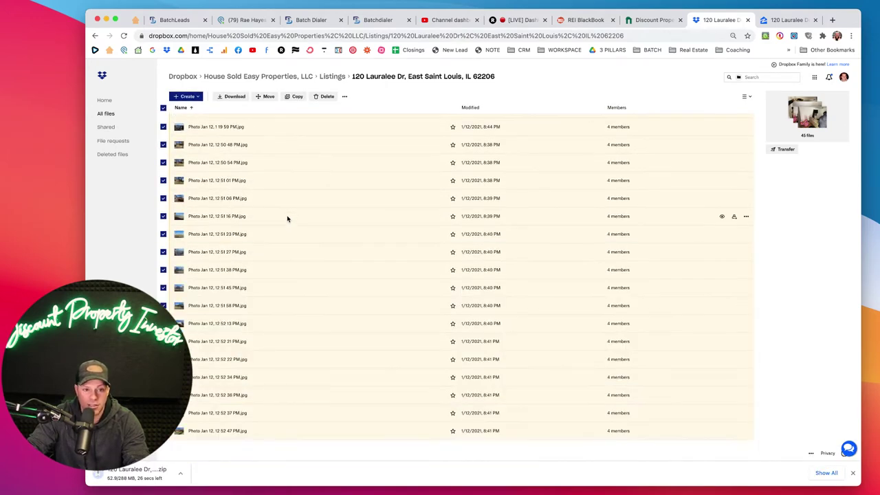
{"action": "scroll", "coordinate": [288, 218], "scroll_direction": "up", "scroll_amount": 15}
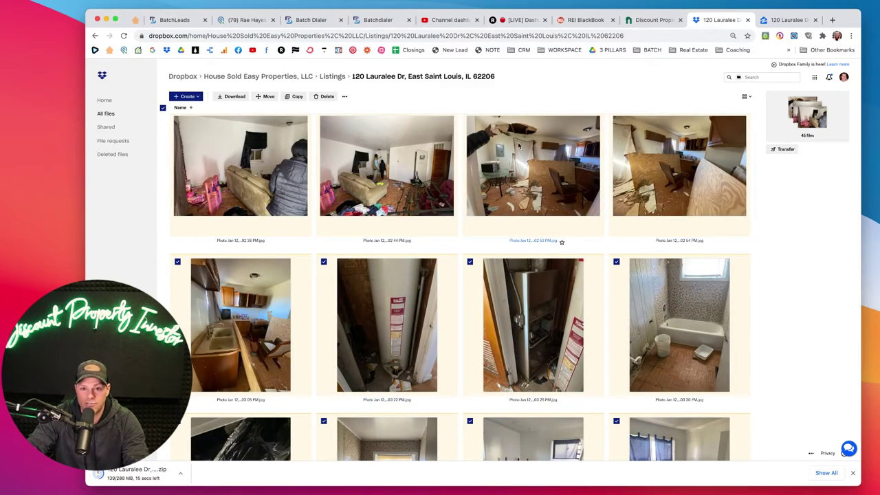
Scroll through the folder's exterior and interior photos to the last one and back while the zip finishes.
{"action": "scroll", "coordinate": [626, 155], "scroll_direction": "down", "scroll_amount": 2}
{"action": "scroll", "coordinate": [622, 162], "scroll_direction": "up", "scroll_amount": 3}
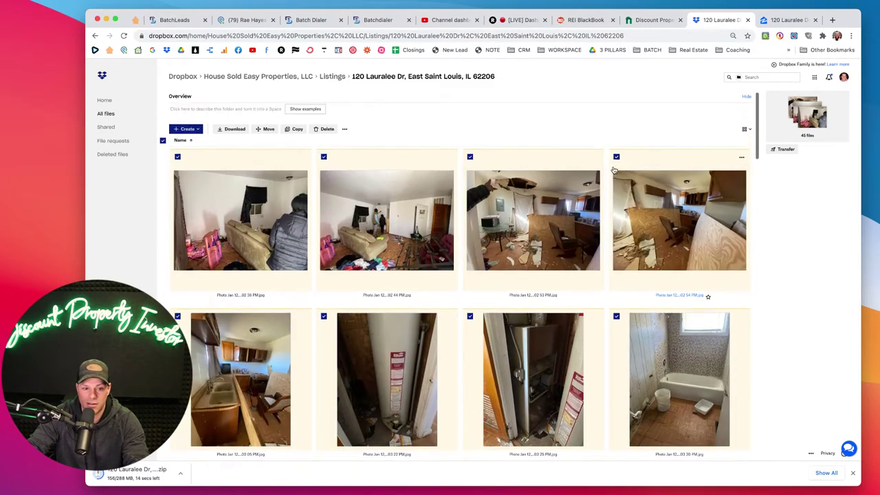
{"action": "scroll", "coordinate": [616, 168], "scroll_direction": "down", "scroll_amount": 1}
{"action": "scroll", "coordinate": [619, 175], "scroll_direction": "down", "scroll_amount": 3}
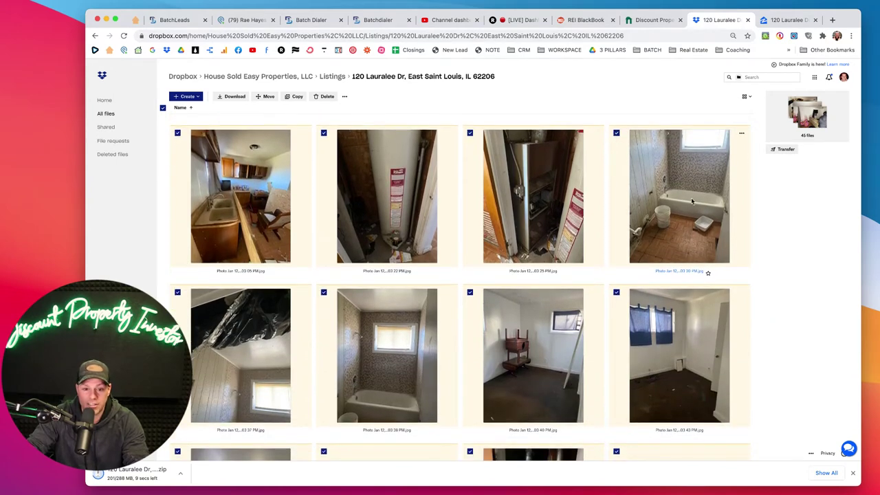
{"action": "scroll", "coordinate": [659, 182], "scroll_direction": "down", "scroll_amount": 3}
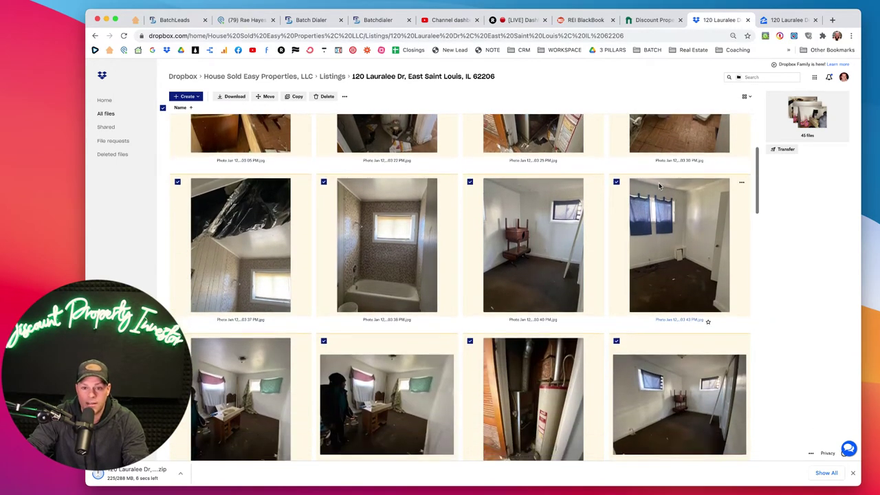
{"action": "scroll", "coordinate": [659, 182], "scroll_direction": "down", "scroll_amount": 2}
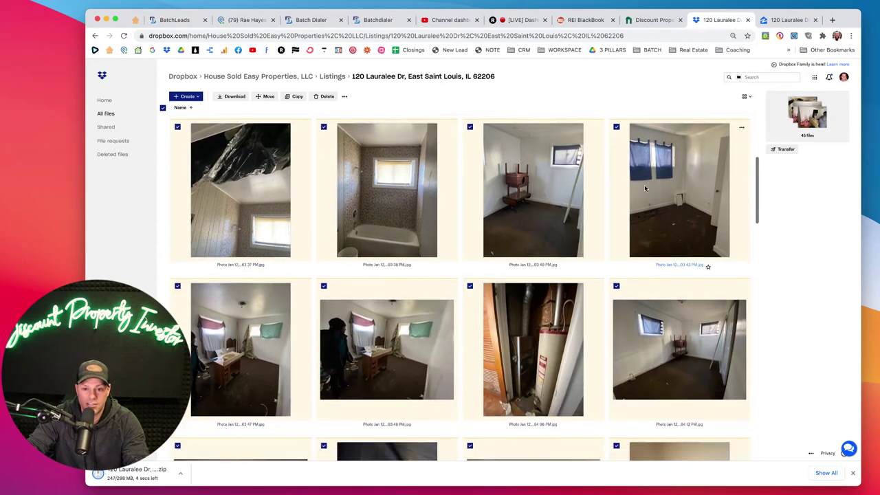
{"action": "scroll", "coordinate": [644, 185], "scroll_direction": "down", "scroll_amount": 3}
{"action": "scroll", "coordinate": [644, 184], "scroll_direction": "up", "scroll_amount": 3}
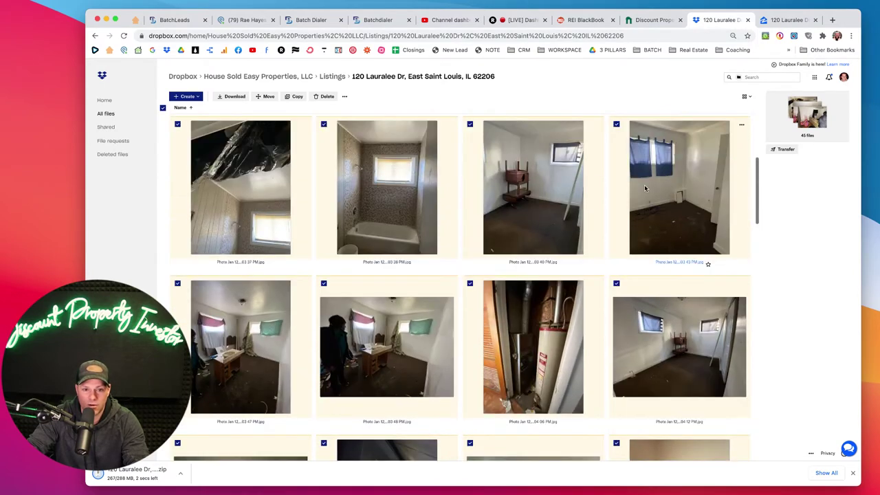
{"action": "scroll", "coordinate": [644, 187], "scroll_direction": "up", "scroll_amount": 1}
{"action": "scroll", "coordinate": [261, 199], "scroll_direction": "up", "scroll_amount": 8}
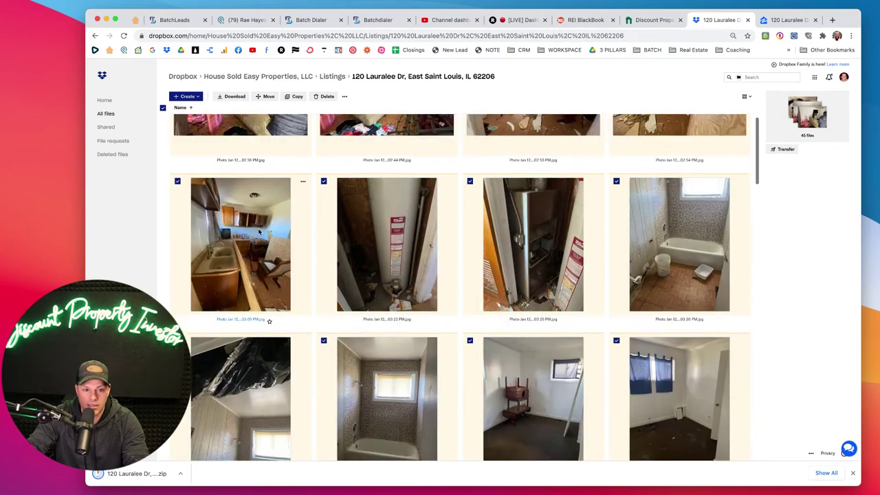
{"action": "scroll", "coordinate": [286, 383], "scroll_direction": "up", "scroll_amount": 3}
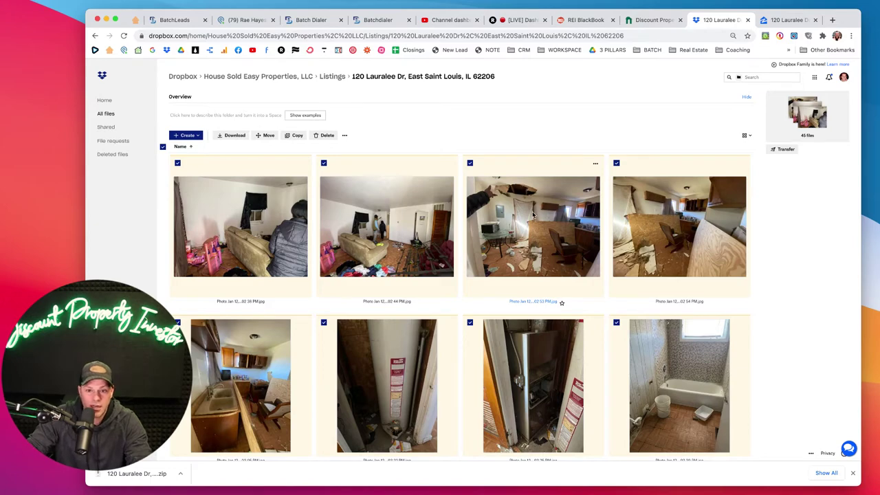
{"action": "scroll", "coordinate": [533, 215], "scroll_direction": "down", "scroll_amount": 3}
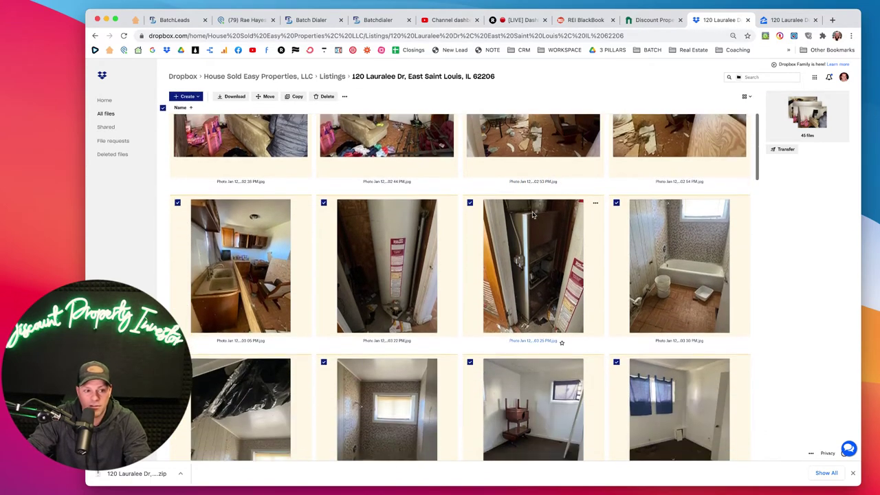
{"action": "scroll", "coordinate": [533, 216], "scroll_direction": "down", "scroll_amount": 9}
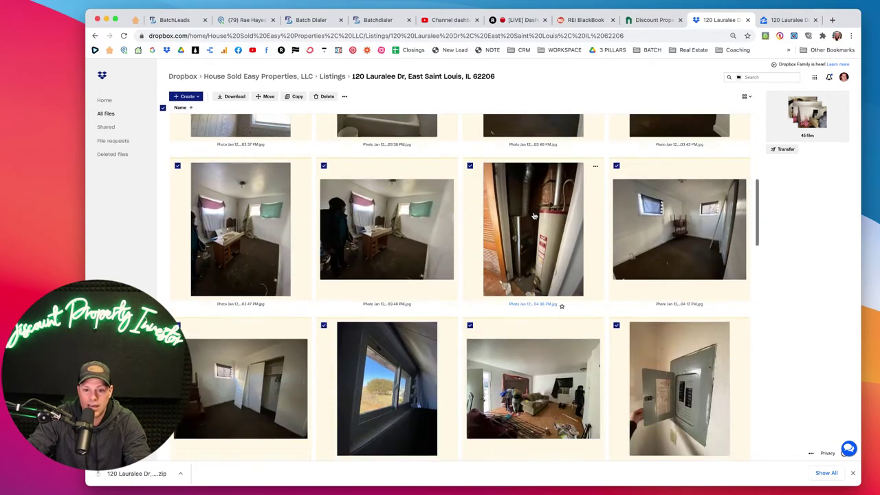
{"action": "scroll", "coordinate": [532, 215], "scroll_direction": "down", "scroll_amount": 5}
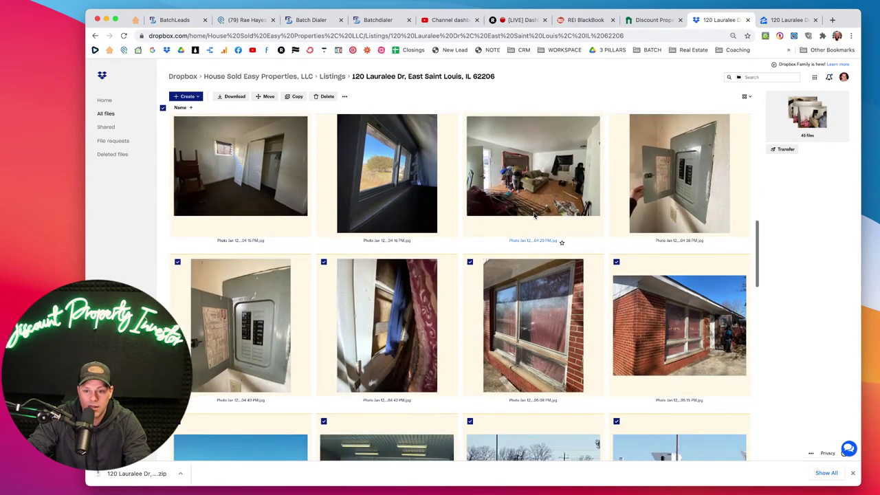
{"action": "scroll", "coordinate": [534, 215], "scroll_direction": "down", "scroll_amount": 6}
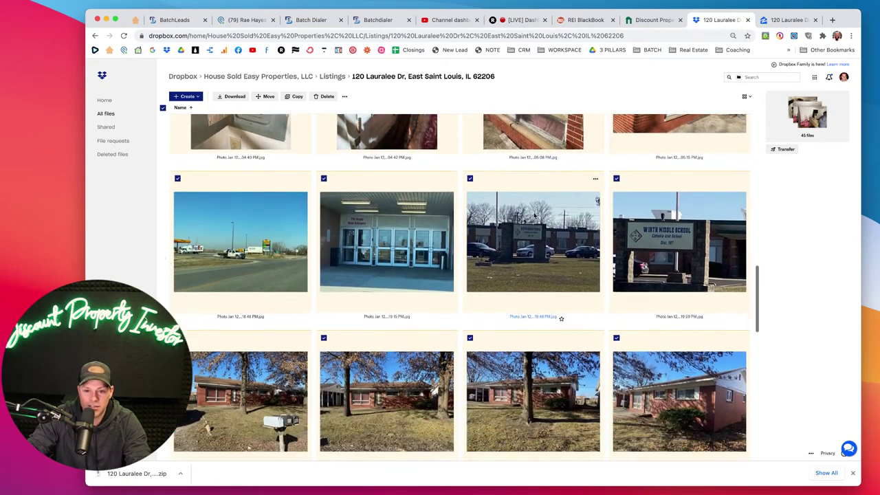
{"action": "scroll", "coordinate": [534, 215], "scroll_direction": "down", "scroll_amount": 1}
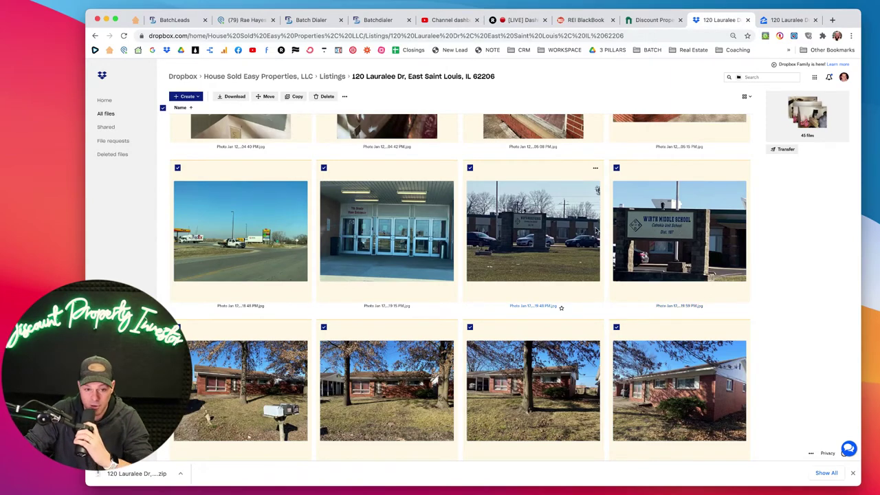
{"action": "scroll", "coordinate": [515, 234], "scroll_direction": "down", "scroll_amount": 5}
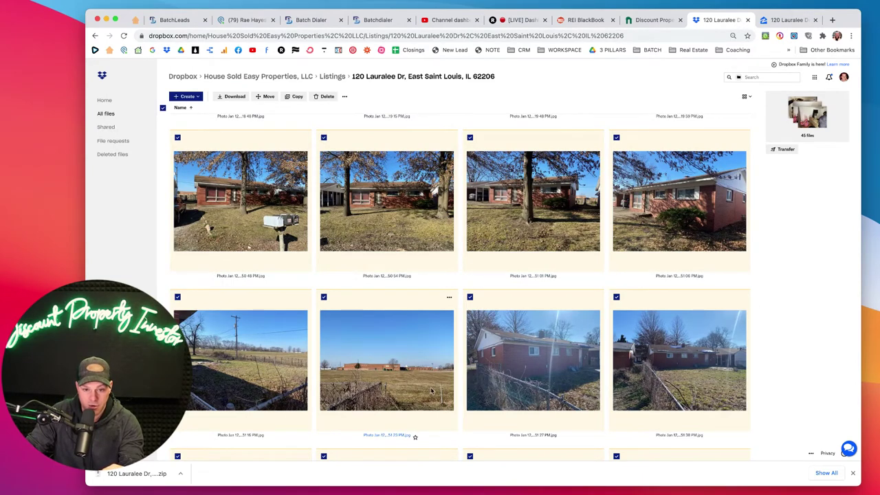
{"action": "scroll", "coordinate": [422, 339], "scroll_direction": "down", "scroll_amount": 4}
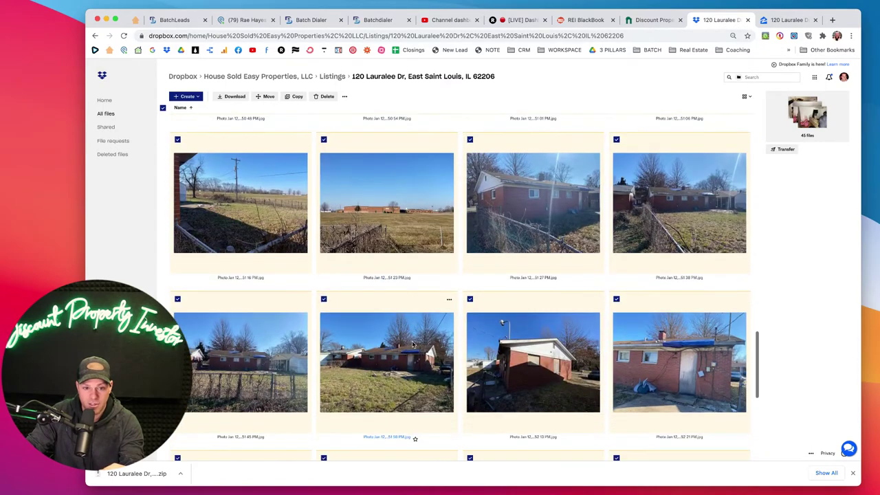
{"action": "scroll", "coordinate": [412, 344], "scroll_direction": "up", "scroll_amount": 4}
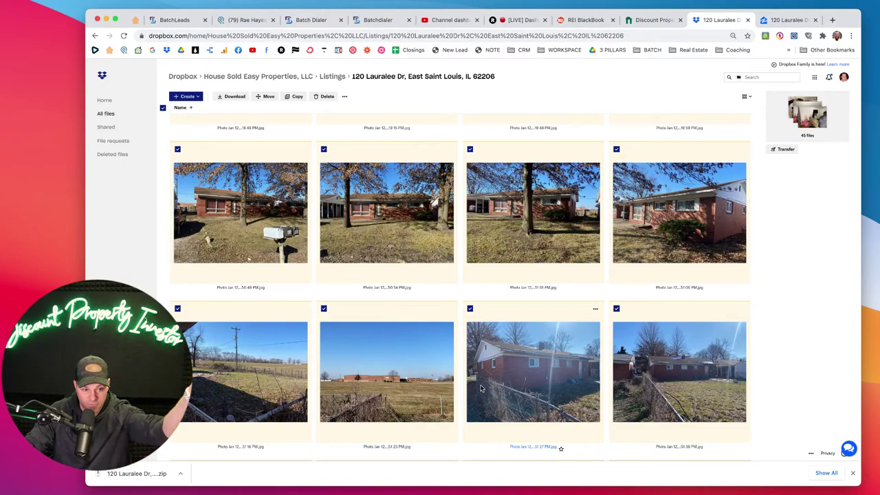
{"action": "scroll", "coordinate": [444, 387], "scroll_direction": "down", "scroll_amount": 4}
{"action": "scroll", "coordinate": [438, 370], "scroll_direction": "down", "scroll_amount": 5}
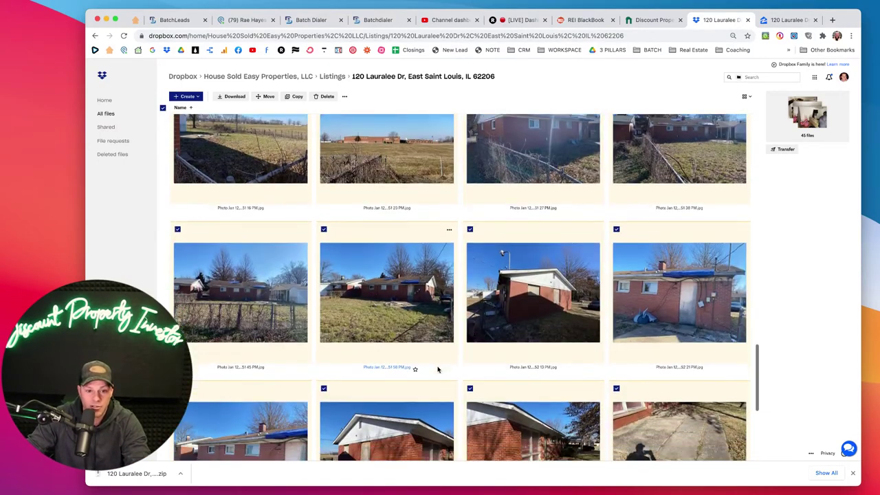
{"action": "scroll", "coordinate": [438, 370], "scroll_direction": "down", "scroll_amount": 4}
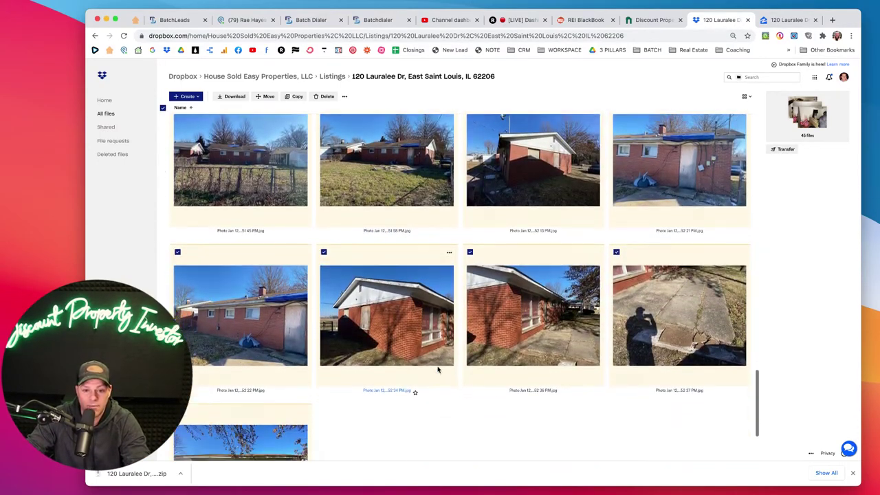
{"action": "scroll", "coordinate": [439, 369], "scroll_direction": "down", "scroll_amount": 1}
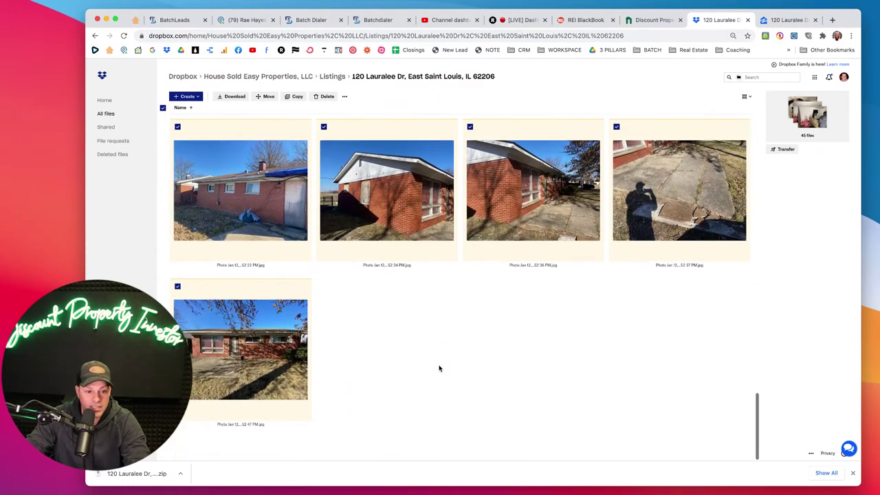
{"action": "scroll", "coordinate": [368, 350], "scroll_direction": "up", "scroll_amount": 20}
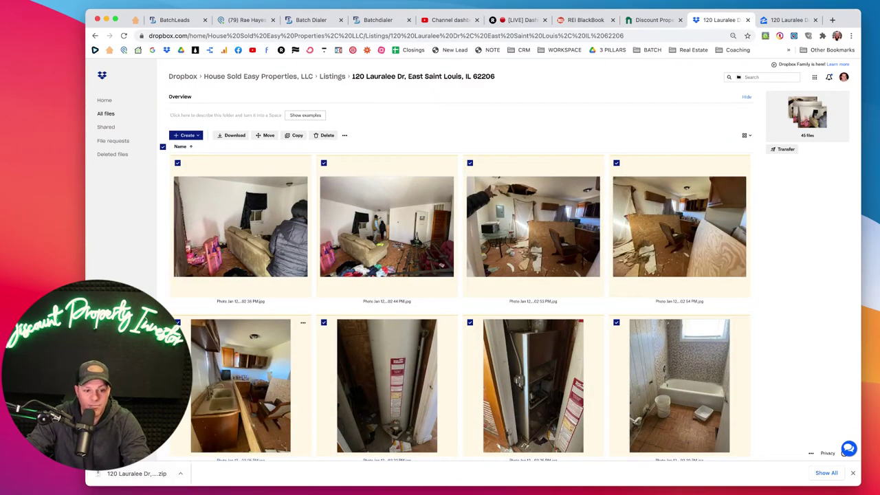
Reveal the downloaded photo zip on the desktop and close the Dropbox tab.
{"action": "left_click", "coordinate": [131, 474]}
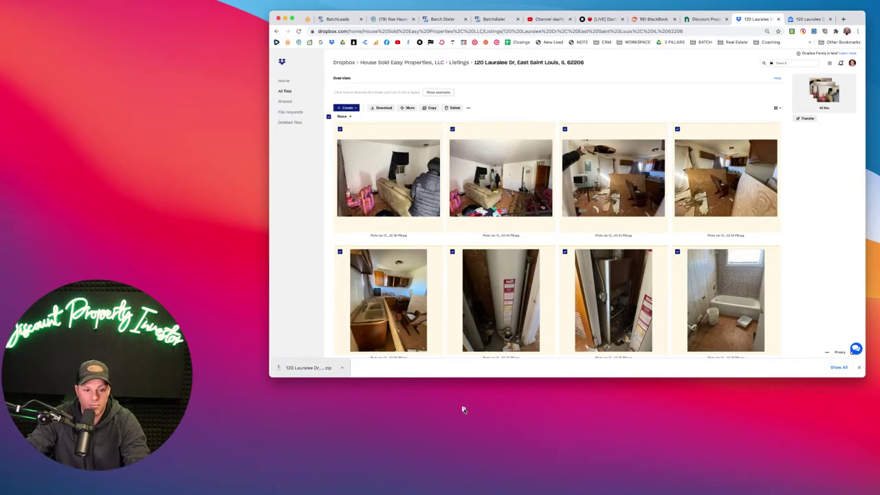
{"action": "left_click", "coordinate": [296, 238]}
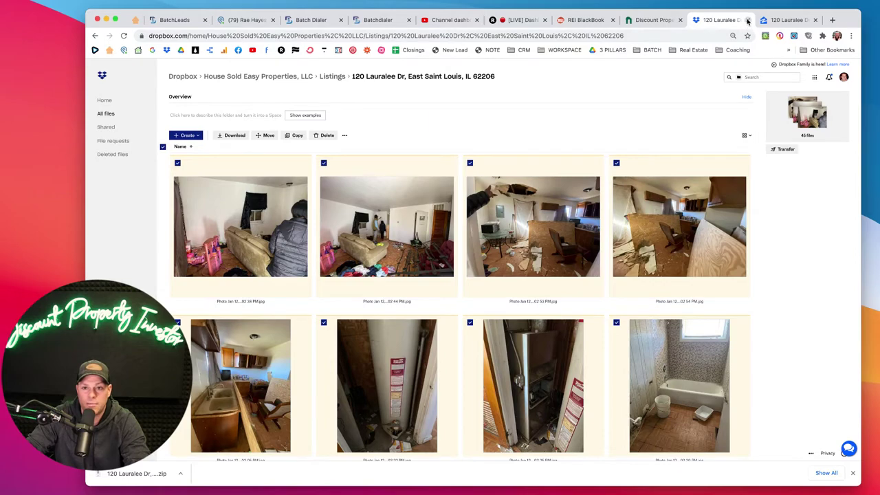
{"action": "key", "text": "super+w"}
{"action": "left_click", "coordinate": [629, 20]}
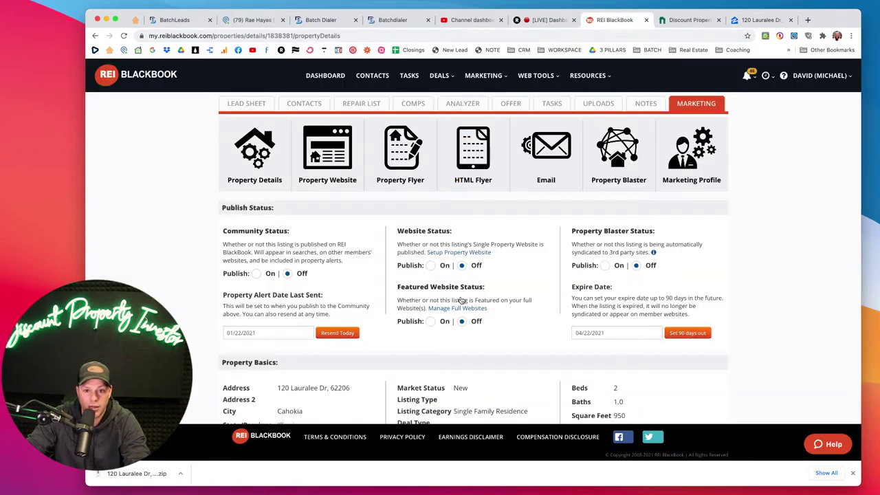
{"action": "scroll", "coordinate": [460, 301], "scroll_direction": "up", "scroll_amount": 1}
{"action": "scroll", "coordinate": [461, 300], "scroll_direction": "up", "scroll_amount": 1}
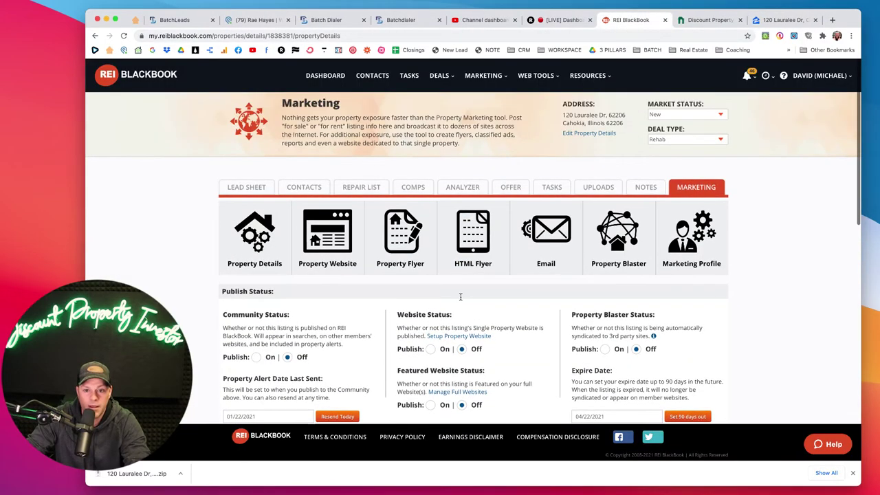
{"action": "left_click", "coordinate": [597, 191]}
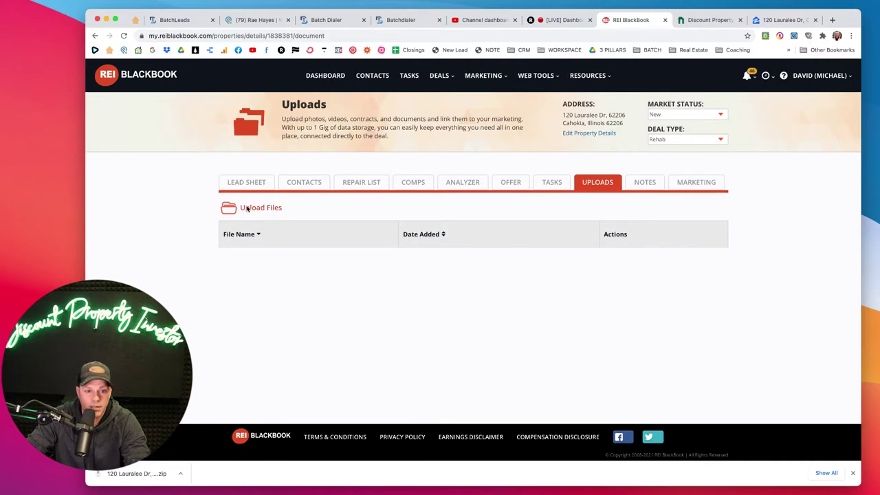
{"action": "left_click", "coordinate": [249, 209]}
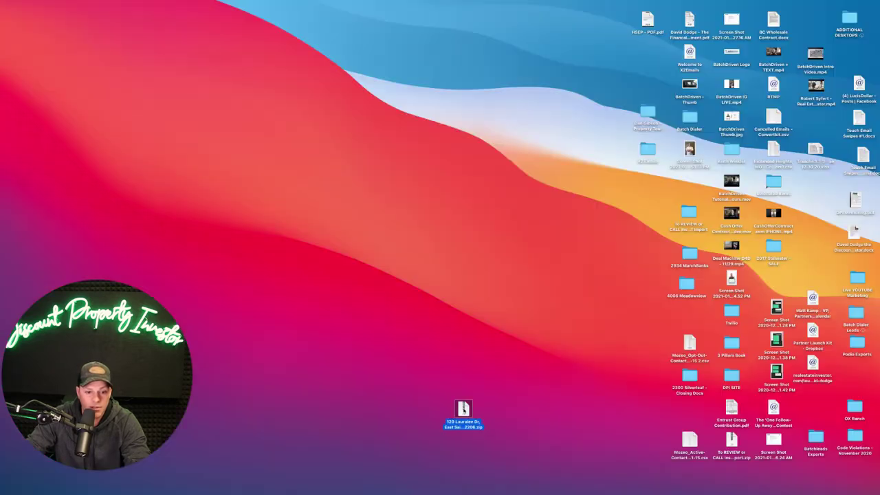
{"action": "double_click", "coordinate": [463, 409]}
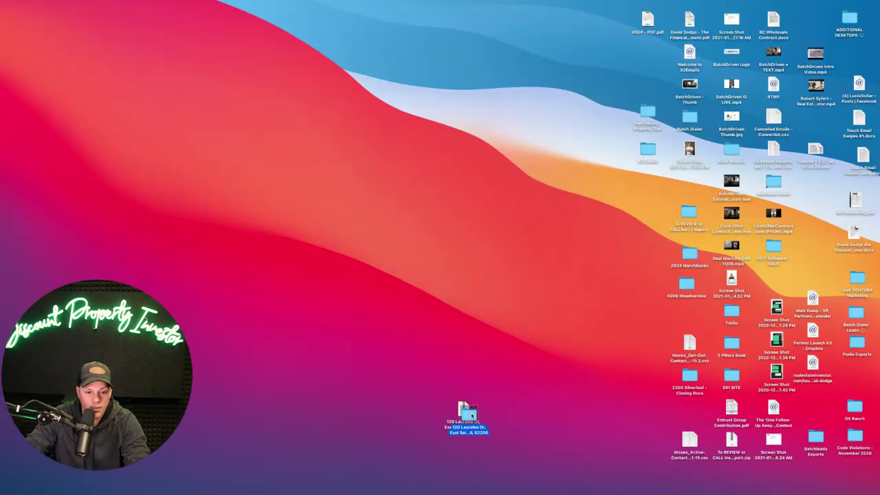
{"action": "double_click", "coordinate": [469, 412]}
{"action": "left_click", "coordinate": [637, 58]}
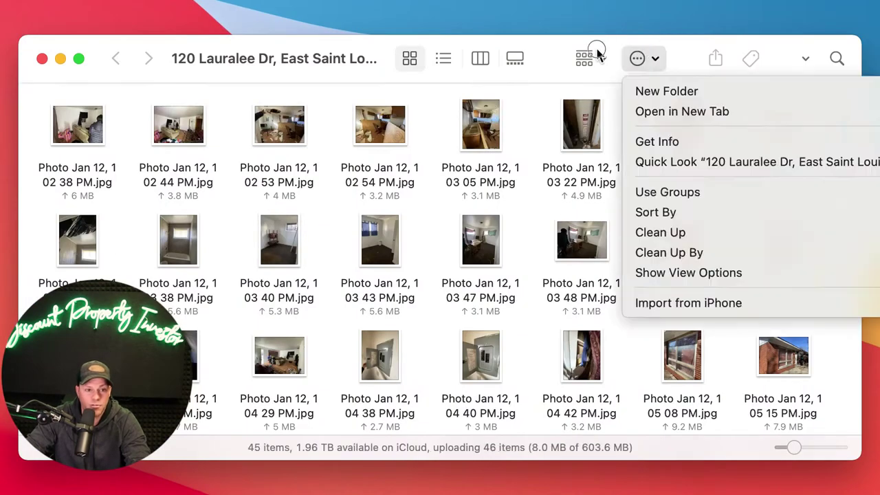
{"action": "left_click", "coordinate": [130, 89]}
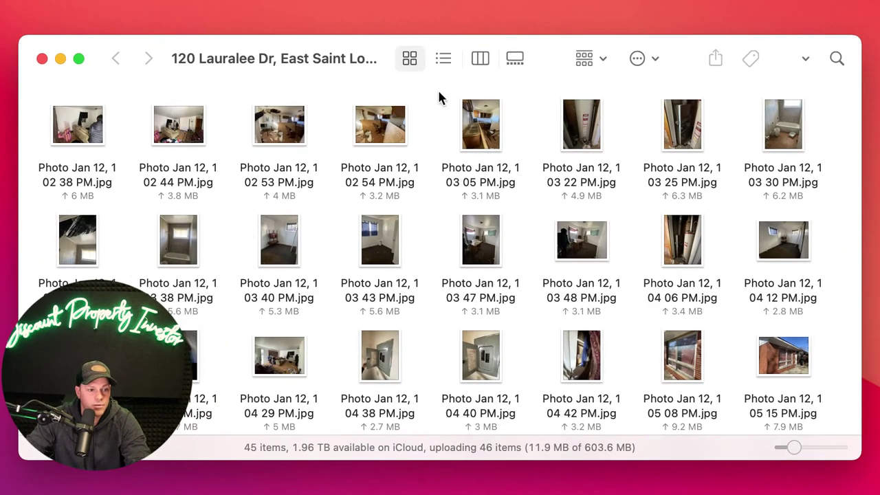
{"action": "left_click_drag", "start_coordinate": [37, 99], "coordinate": [829, 423]}
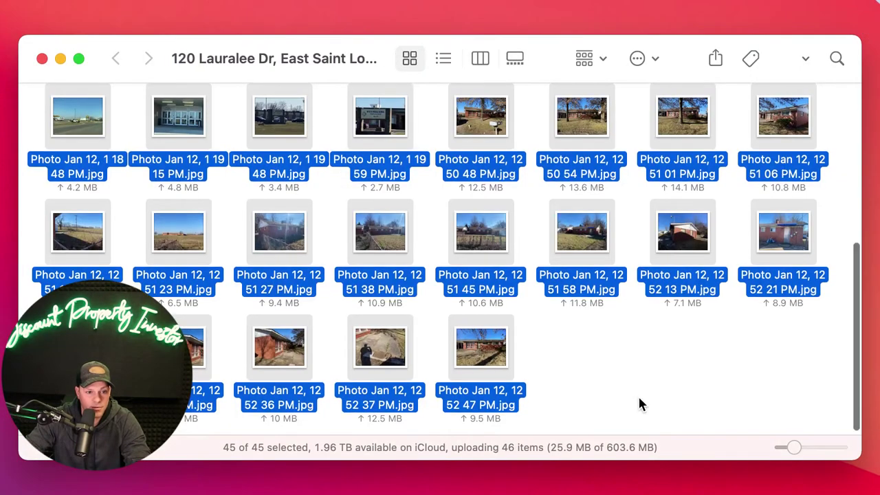
{"action": "left_click_drag", "start_coordinate": [872, 457], "coordinate": [636, 446]}
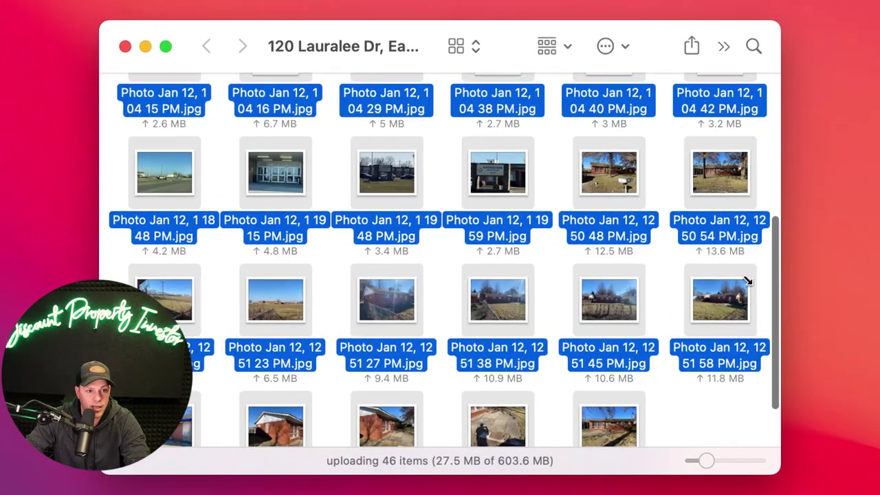
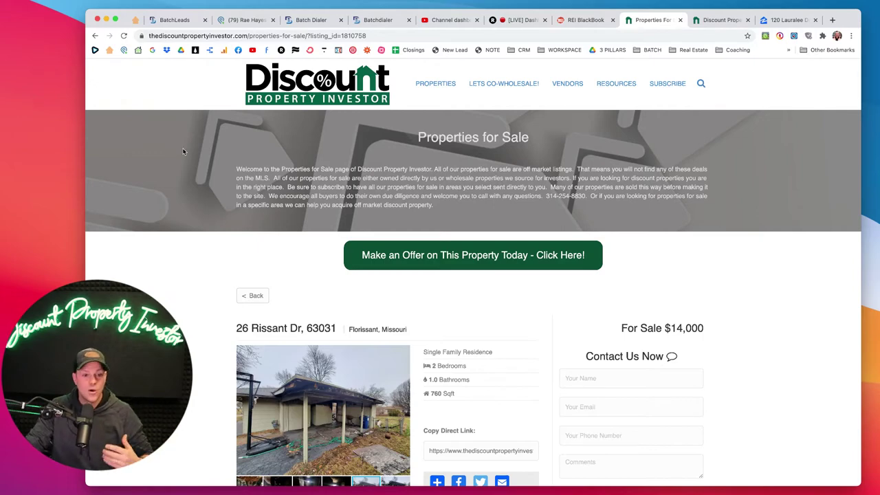
{"action": "scroll", "coordinate": [182, 151], "scroll_direction": "down", "scroll_amount": 5}
{"action": "scroll", "coordinate": [193, 131], "scroll_direction": "up", "scroll_amount": 5}
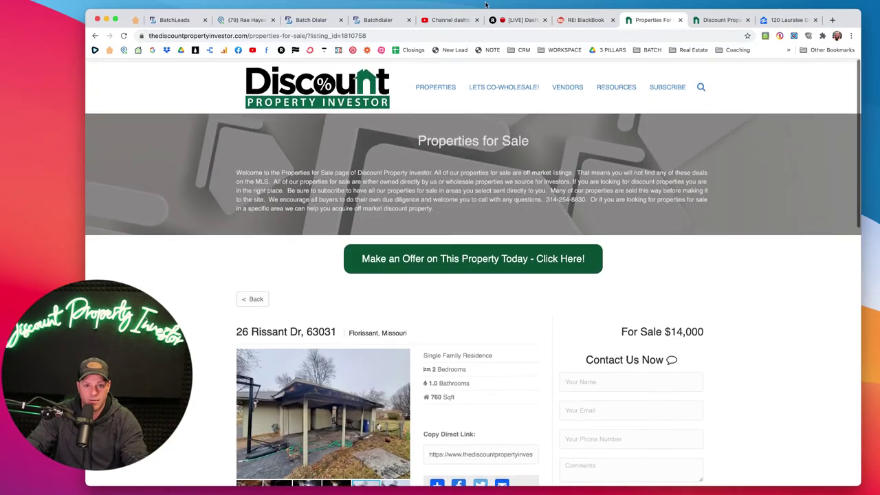
{"action": "left_click", "coordinate": [585, 19]}
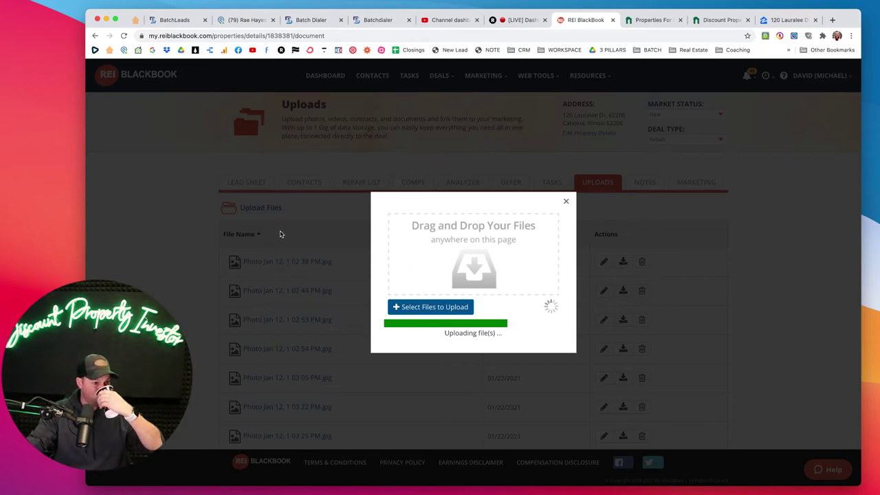
{"action": "left_click", "coordinate": [48, 147]}
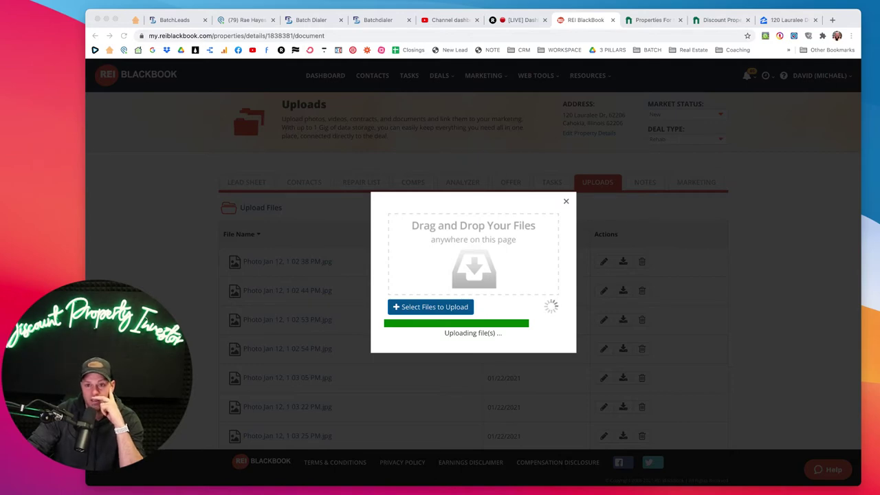
{"action": "left_click", "coordinate": [790, 19]}
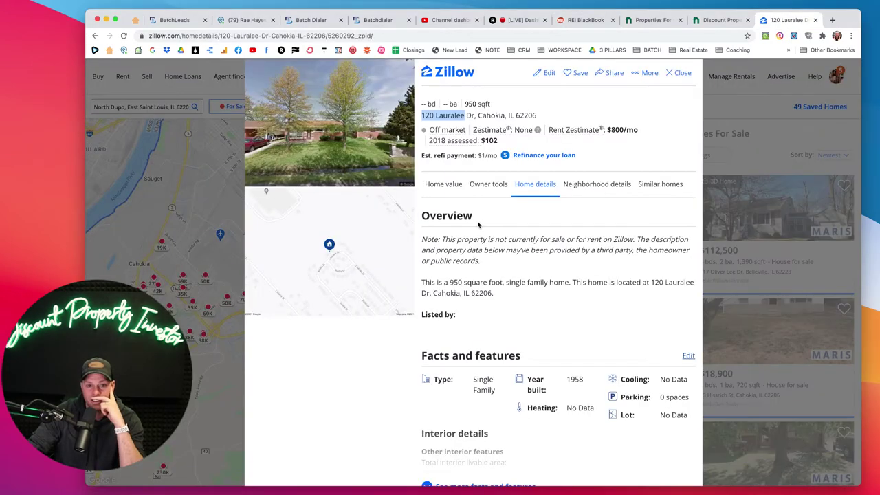
Scroll up to Zillow's Home value section, which has no Zestimate, then load the PropStream bookmark.
{"action": "scroll", "coordinate": [479, 225], "scroll_direction": "up", "scroll_amount": 1}
{"action": "scroll", "coordinate": [479, 225], "scroll_direction": "up", "scroll_amount": 10}
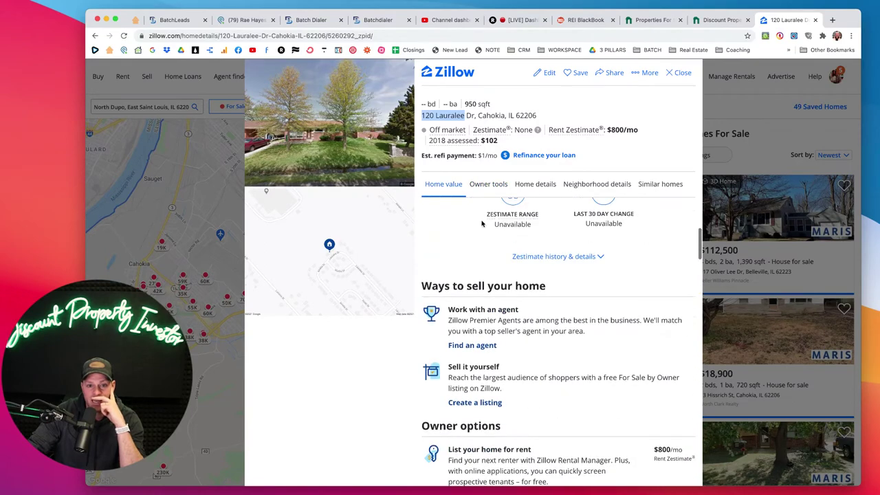
{"action": "left_click", "coordinate": [109, 51]}
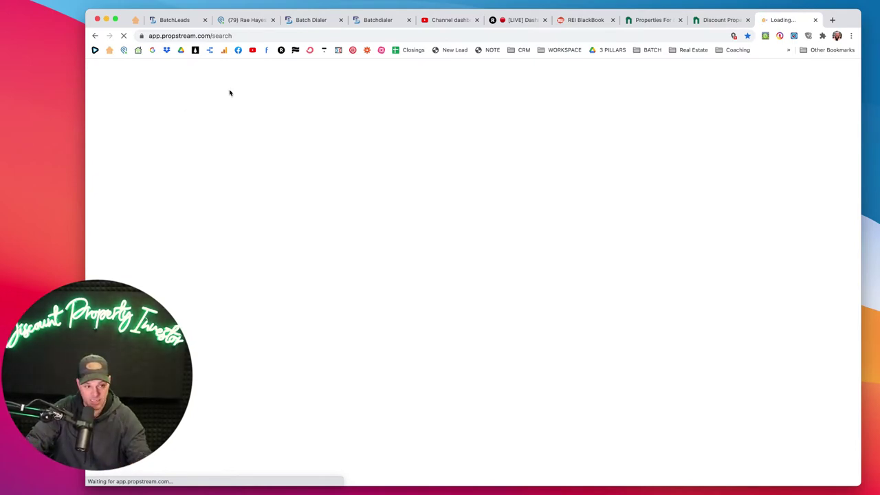
{"action": "left_click", "coordinate": [275, 36]}
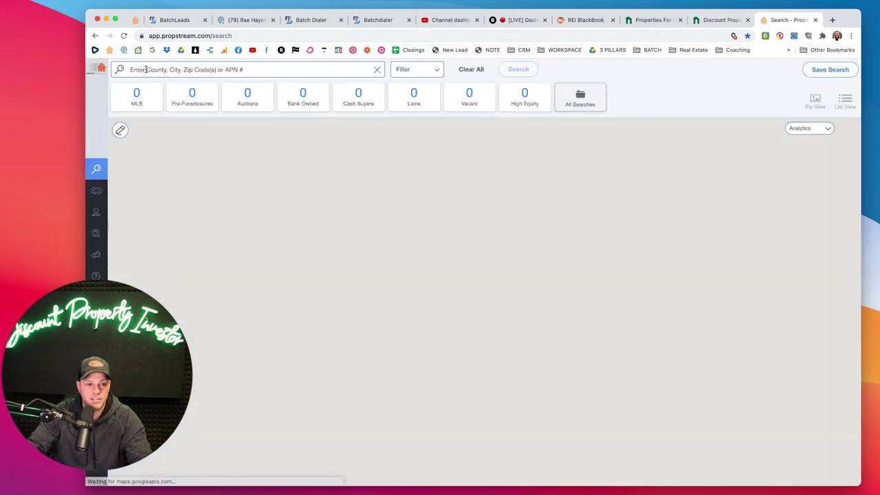
{"action": "left_click", "coordinate": [146, 69]}
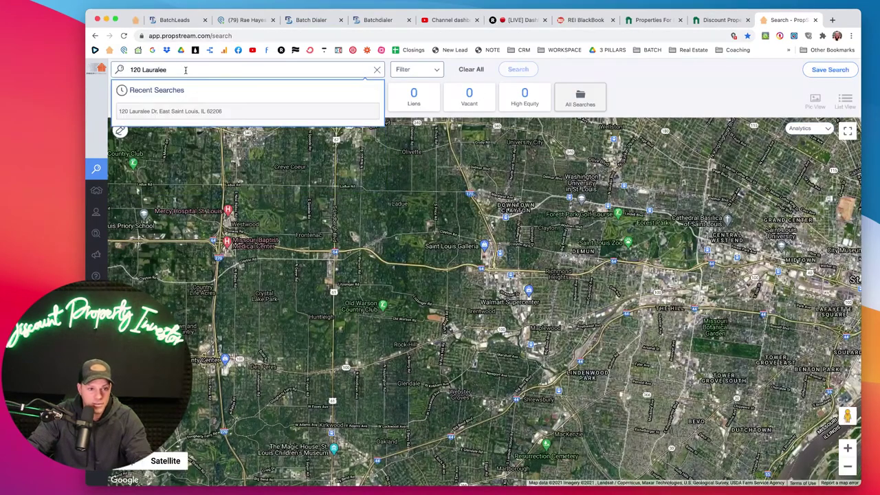
{"action": "left_click", "coordinate": [170, 112]}
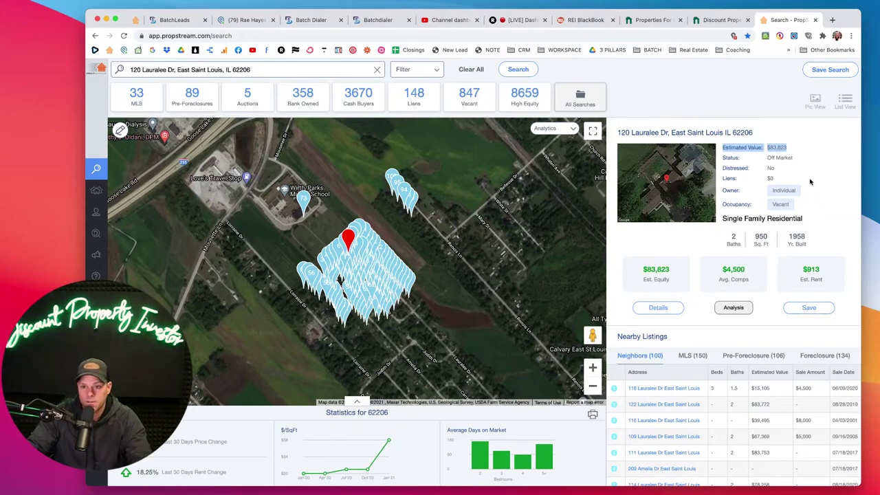
Select the $83,823 estimated value, then go back to the REI BlackBook uploads page.
{"action": "left_click", "coordinate": [798, 150]}
{"action": "left_click_drag", "start_coordinate": [726, 148], "coordinate": [735, 146]}
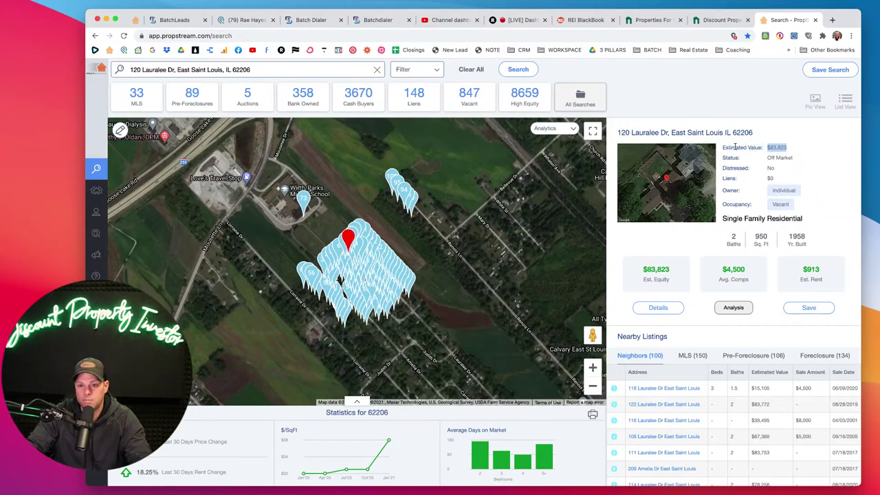
{"action": "left_click_drag", "start_coordinate": [799, 149], "coordinate": [779, 159]}
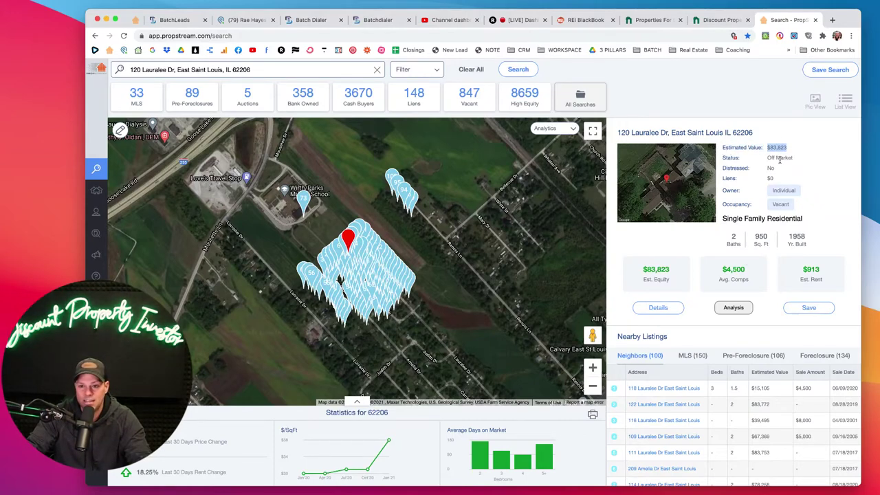
{"action": "left_click", "coordinate": [803, 158]}
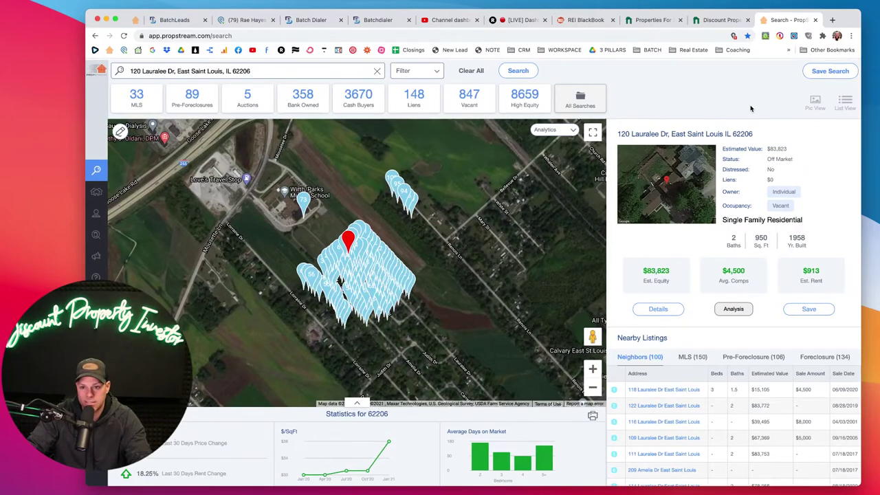
{"action": "mouse_move", "coordinate": [792, 148]}
{"action": "left_mouse_down"}
{"action": "mouse_move", "coordinate": [720, 148]}
{"action": "mouse_move", "coordinate": [778, 147]}
{"action": "left_mouse_up"}
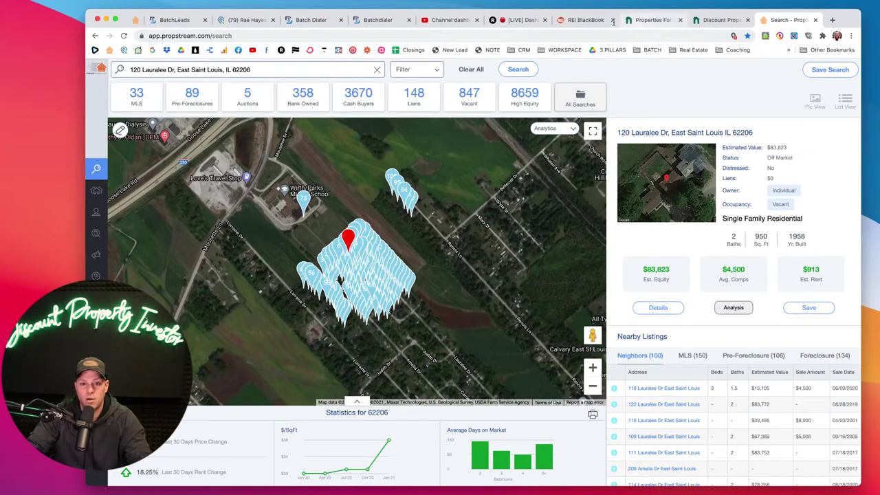
{"action": "left_click", "coordinate": [581, 20]}
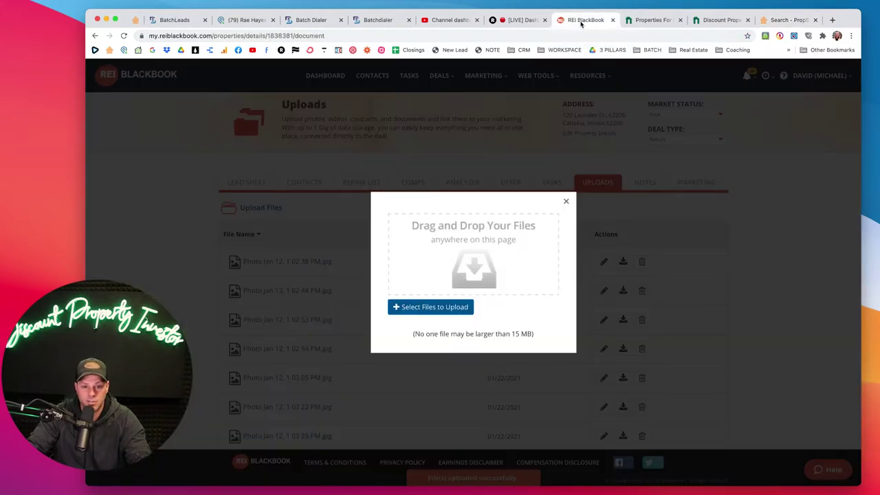
Dismiss the finished-upload prompt and open the property's marketing details to its image list.
{"action": "left_click", "coordinate": [566, 202]}
{"action": "scroll", "coordinate": [383, 320], "scroll_direction": "down", "scroll_amount": 20}
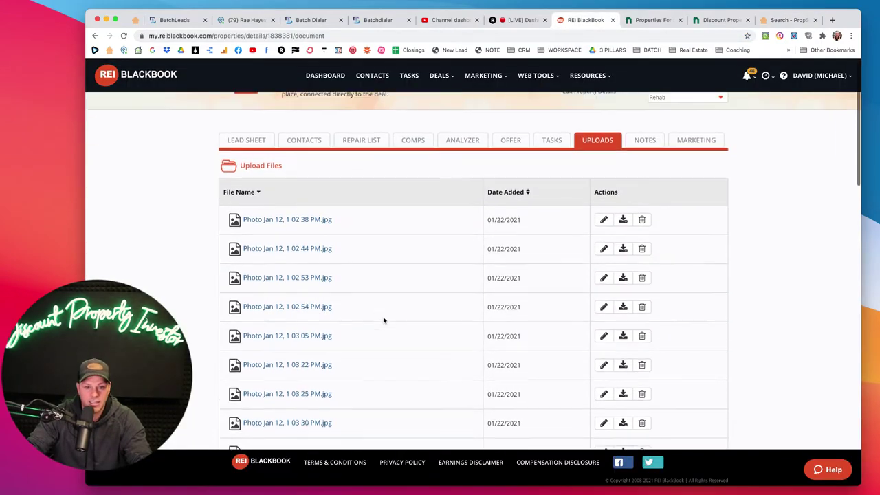
{"action": "scroll", "coordinate": [385, 320], "scroll_direction": "down", "scroll_amount": 5}
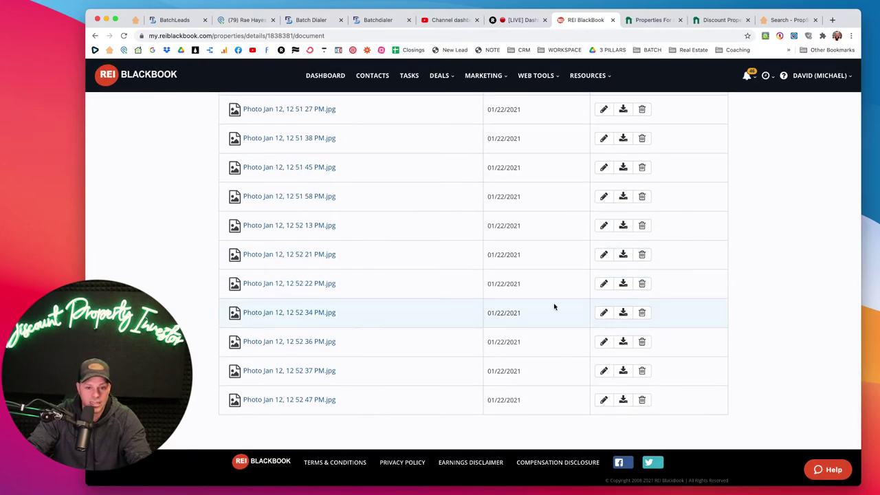
{"action": "scroll", "coordinate": [557, 305], "scroll_direction": "up", "scroll_amount": 20}
{"action": "left_click", "coordinate": [710, 183]}
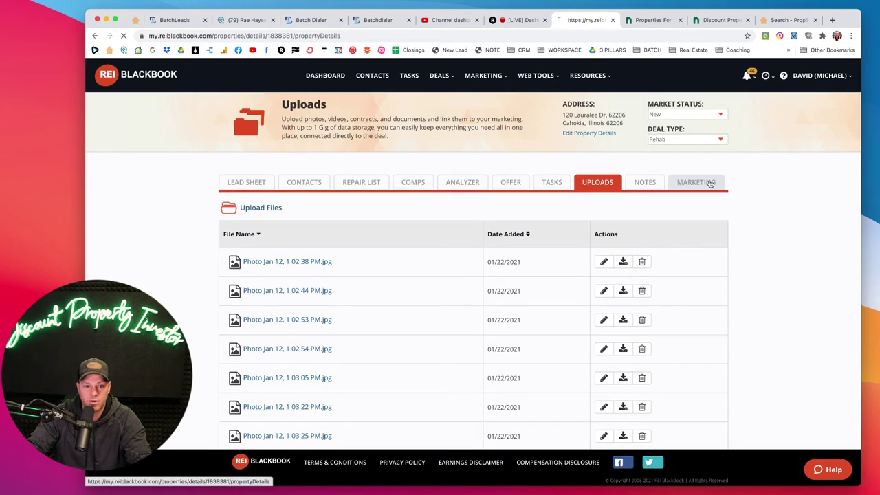
{"action": "scroll", "coordinate": [345, 272], "scroll_direction": "down", "scroll_amount": 10}
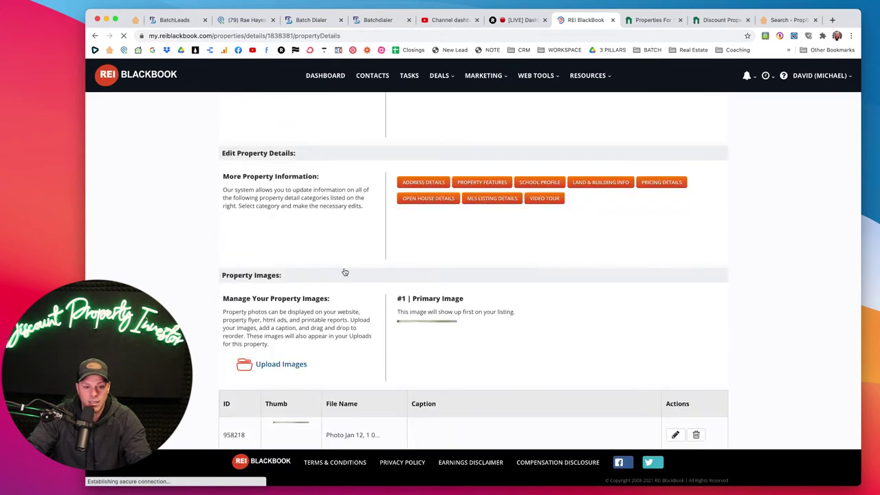
{"action": "scroll", "coordinate": [345, 272], "scroll_direction": "down", "scroll_amount": 6}
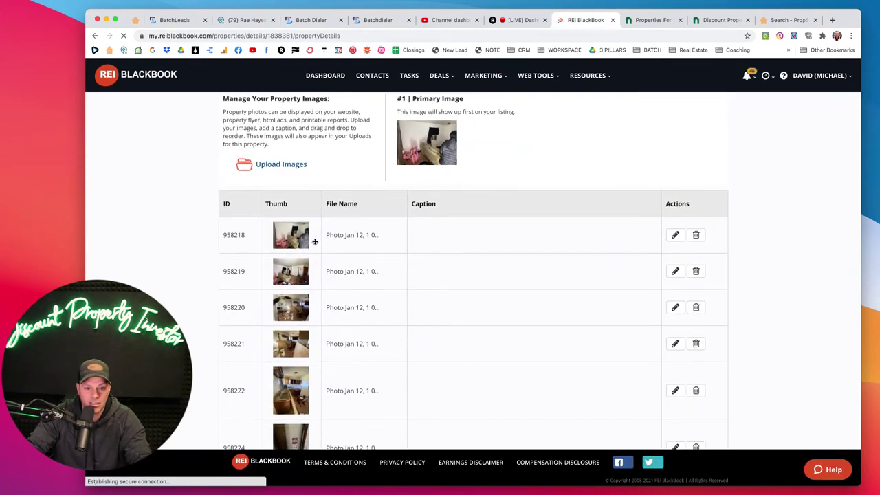
{"action": "scroll", "coordinate": [349, 254], "scroll_direction": "down", "scroll_amount": 15}
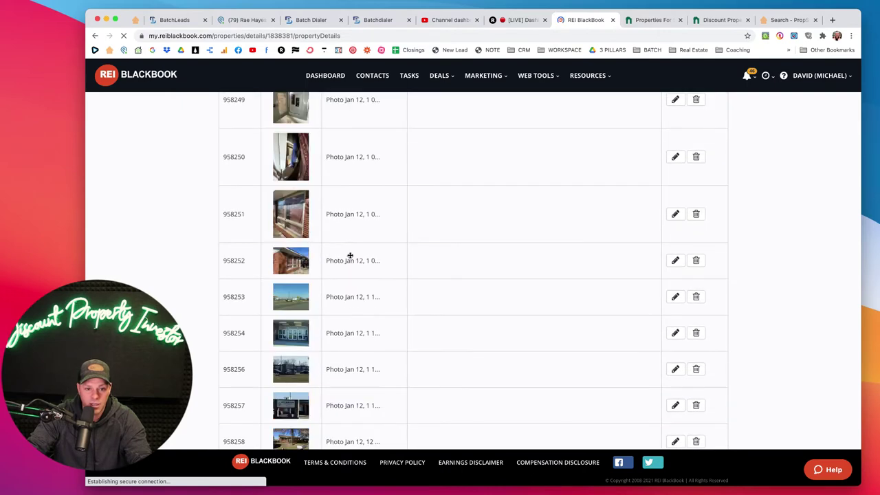
{"action": "scroll", "coordinate": [350, 255], "scroll_direction": "down", "scroll_amount": 12}
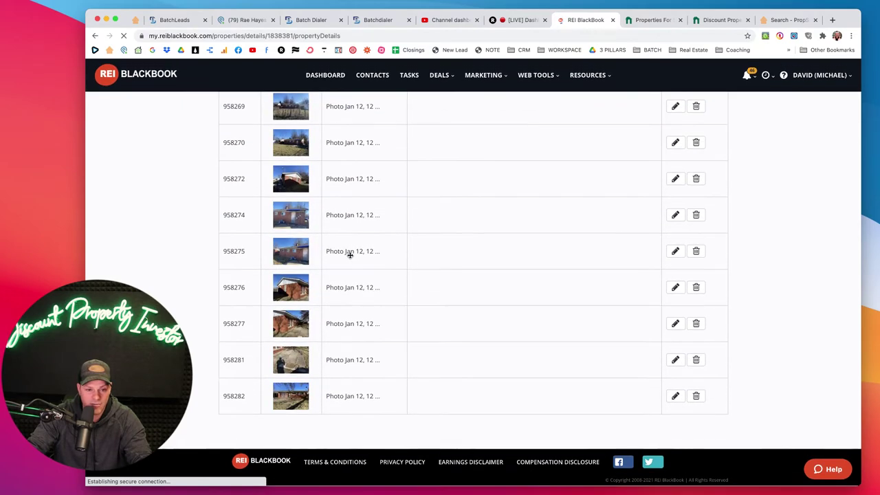
{"action": "scroll", "coordinate": [344, 310], "scroll_direction": "up", "scroll_amount": 3}
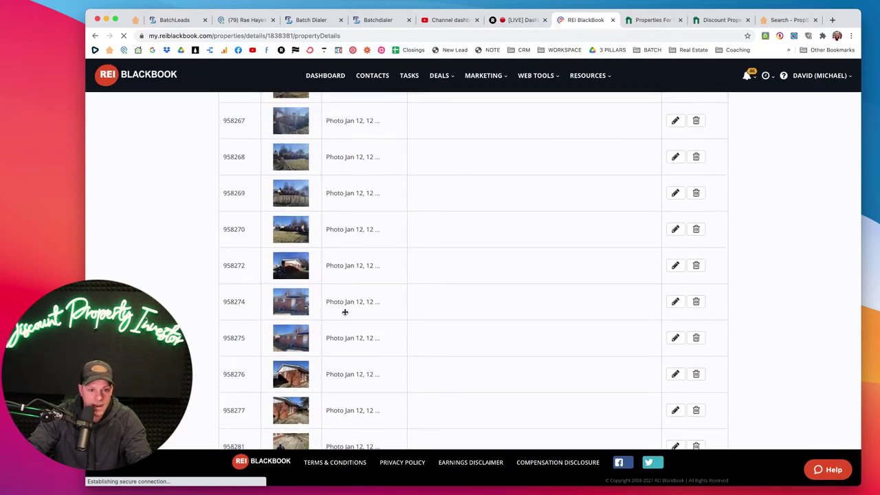
Reorder the first images, moving photo 958276 into third place.
{"action": "left_click_drag", "start_coordinate": [298, 277], "coordinate": [329, 279]}
{"action": "scroll", "coordinate": [331, 337], "scroll_direction": "down", "scroll_amount": 15}
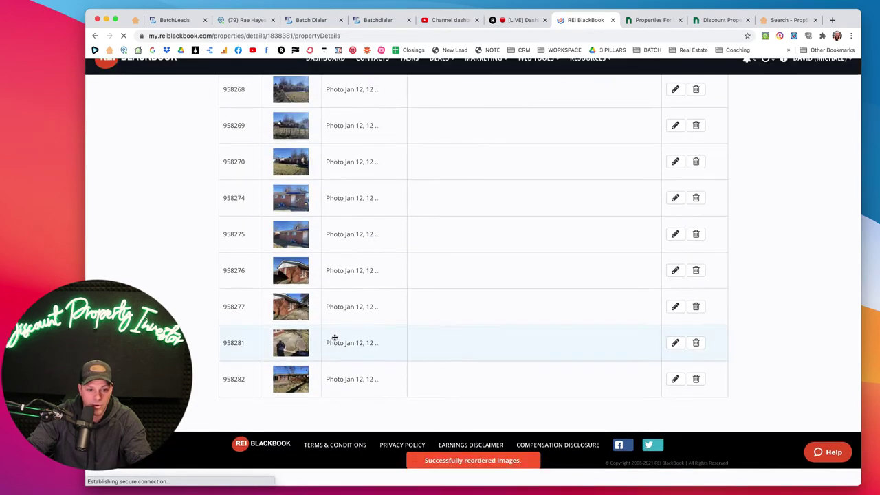
{"action": "left_click_drag", "start_coordinate": [335, 338], "coordinate": [299, 287]}
{"action": "scroll", "coordinate": [300, 314], "scroll_direction": "up", "scroll_amount": 5}
{"action": "scroll", "coordinate": [301, 391], "scroll_direction": "up", "scroll_amount": 15}
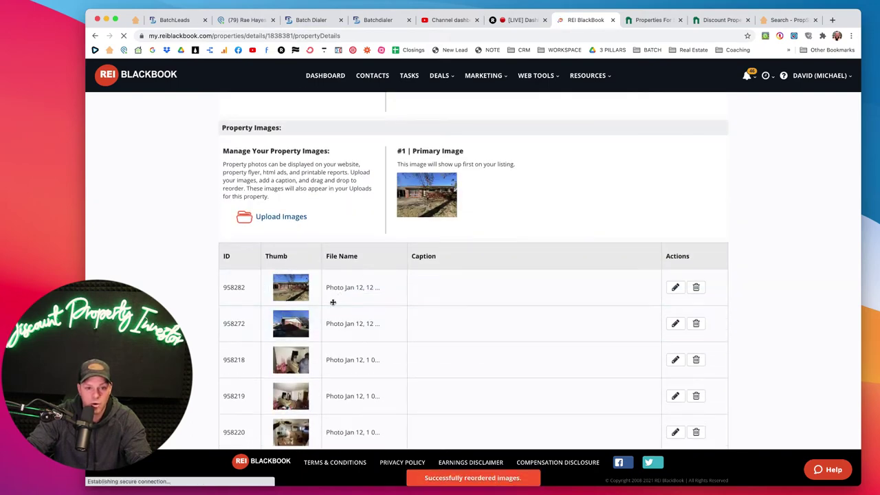
{"action": "scroll", "coordinate": [320, 317], "scroll_direction": "down", "scroll_amount": 1}
{"action": "scroll", "coordinate": [321, 321], "scroll_direction": "down", "scroll_amount": 3}
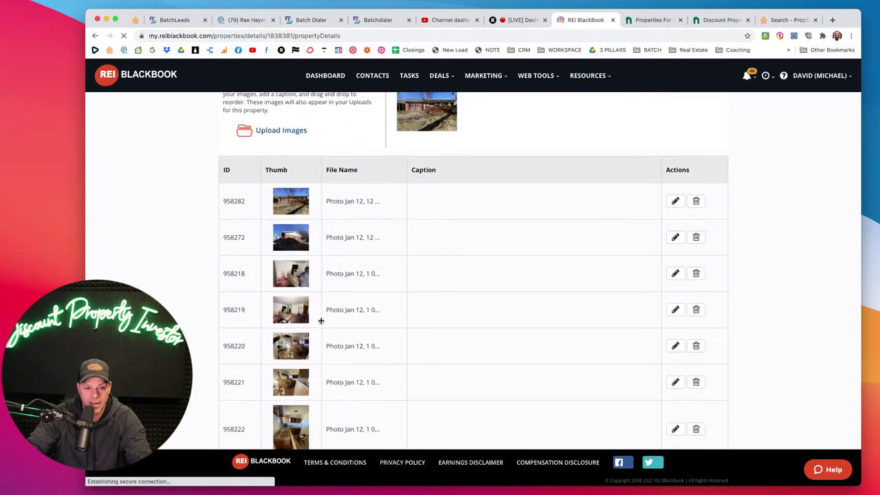
{"action": "scroll", "coordinate": [320, 321], "scroll_direction": "down", "scroll_amount": 15}
{"action": "left_click_drag", "start_coordinate": [320, 320], "coordinate": [311, 357]}
{"action": "scroll", "coordinate": [310, 288], "scroll_direction": "up", "scroll_amount": 15}
{"action": "scroll", "coordinate": [302, 286], "scroll_direction": "up", "scroll_amount": 8}
{"action": "scroll", "coordinate": [302, 286], "scroll_direction": "down", "scroll_amount": 4}
{"action": "scroll", "coordinate": [226, 275], "scroll_direction": "down", "scroll_amount": 2}
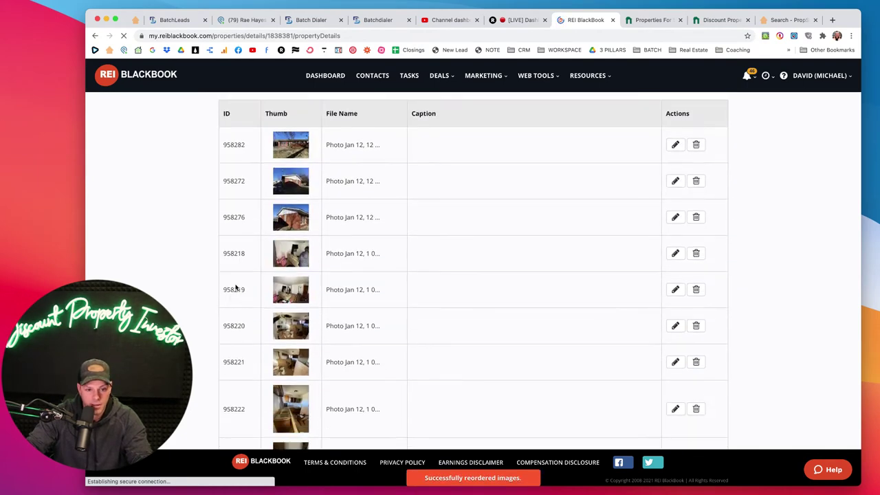
{"action": "scroll", "coordinate": [236, 287], "scroll_direction": "down", "scroll_amount": 10}
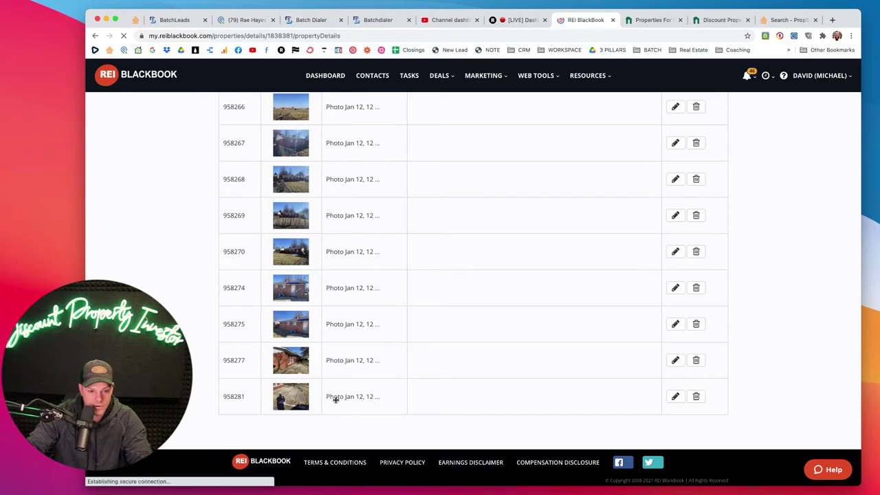
Preview photo 958281 at full size, then delete it.
{"action": "left_click", "coordinate": [292, 397]}
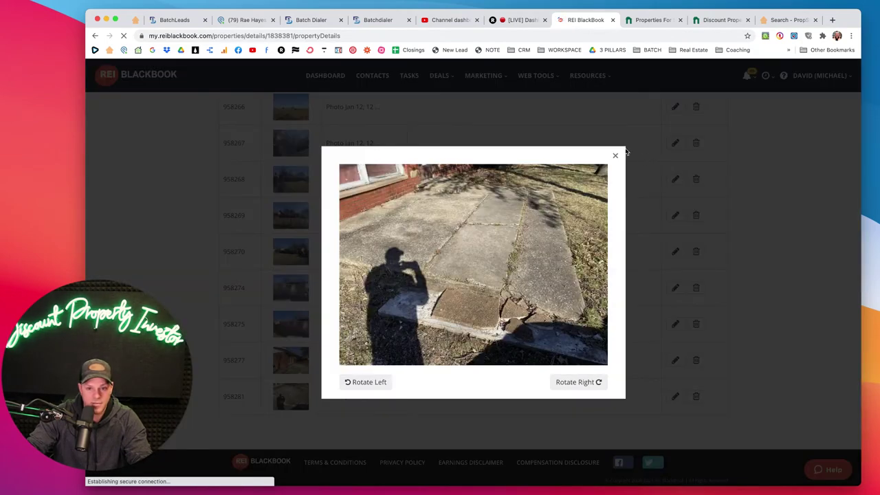
{"action": "left_click", "coordinate": [616, 158]}
{"action": "left_click", "coordinate": [696, 397]}
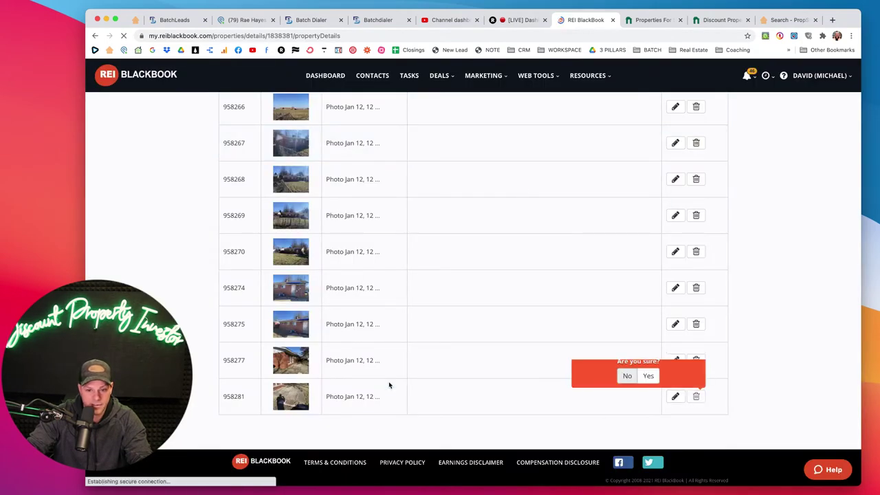
{"action": "left_click", "coordinate": [655, 382]}
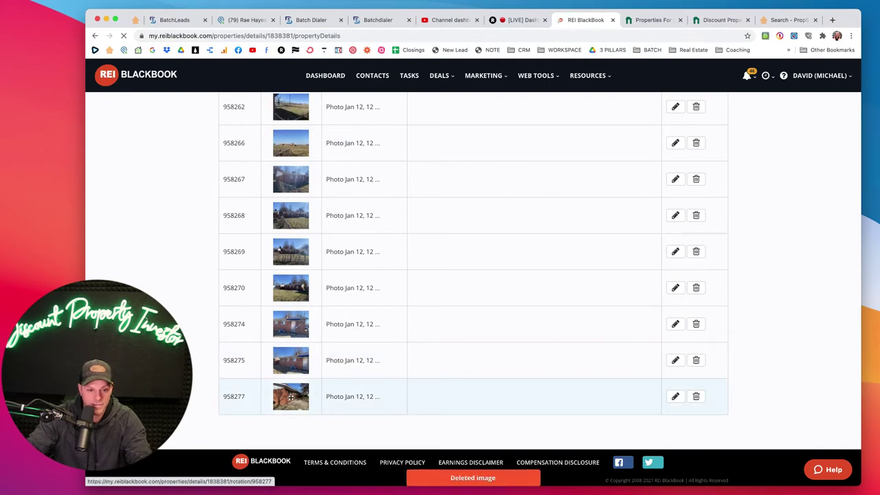
Drag photo 958277 and neighbouring exterior shots up toward the top of the list.
{"action": "left_click_drag", "start_coordinate": [291, 395], "coordinate": [308, 329]}
{"action": "scroll", "coordinate": [299, 324], "scroll_direction": "up", "scroll_amount": 15}
{"action": "scroll", "coordinate": [388, 367], "scroll_direction": "down", "scroll_amount": 10}
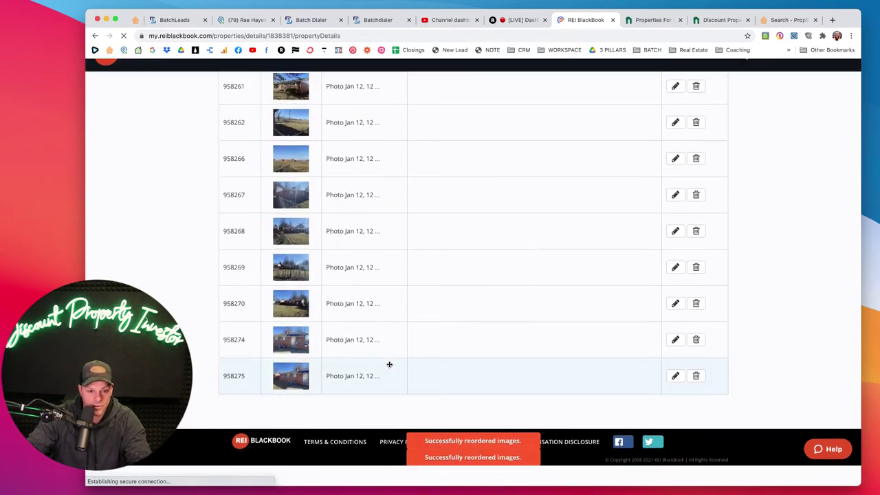
{"action": "left_click_drag", "start_coordinate": [291, 395], "coordinate": [301, 344]}
{"action": "scroll", "coordinate": [301, 347], "scroll_direction": "up", "scroll_amount": 10}
{"action": "scroll", "coordinate": [301, 343], "scroll_direction": "up", "scroll_amount": 10}
{"action": "scroll", "coordinate": [300, 345], "scroll_direction": "up", "scroll_amount": 5}
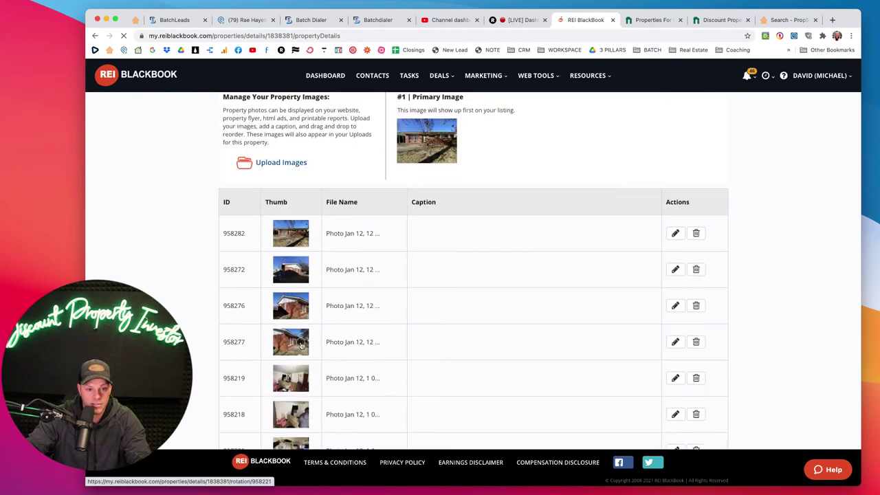
{"action": "scroll", "coordinate": [344, 358], "scroll_direction": "down", "scroll_amount": 1}
{"action": "scroll", "coordinate": [357, 371], "scroll_direction": "down", "scroll_amount": 5}
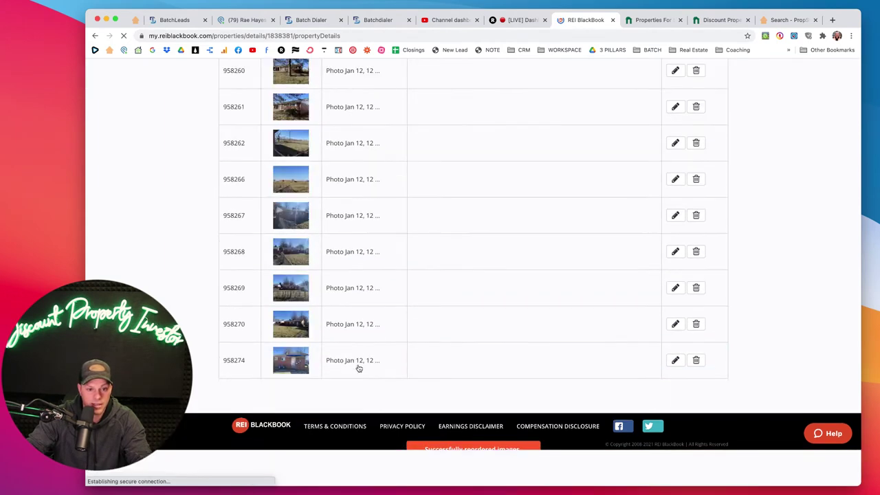
{"action": "left_click_drag", "start_coordinate": [353, 393], "coordinate": [298, 332]}
{"action": "scroll", "coordinate": [298, 332], "scroll_direction": "up", "scroll_amount": 10}
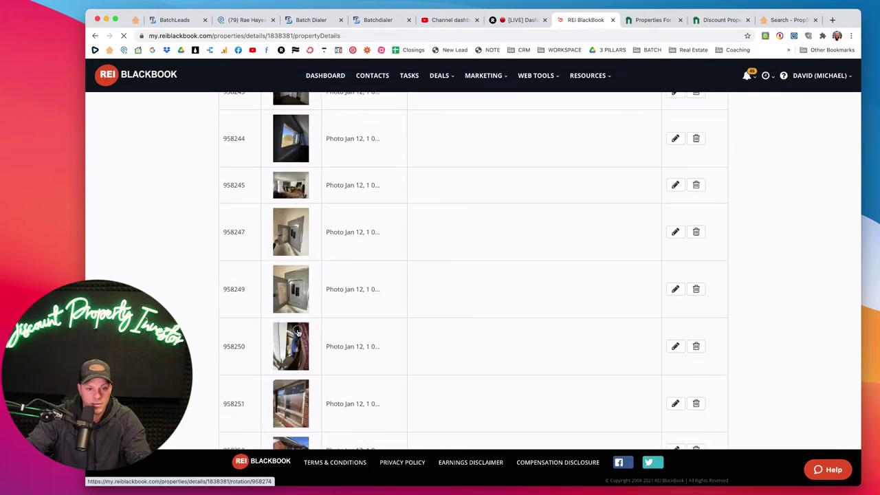
{"action": "scroll", "coordinate": [298, 331], "scroll_direction": "up", "scroll_amount": 5}
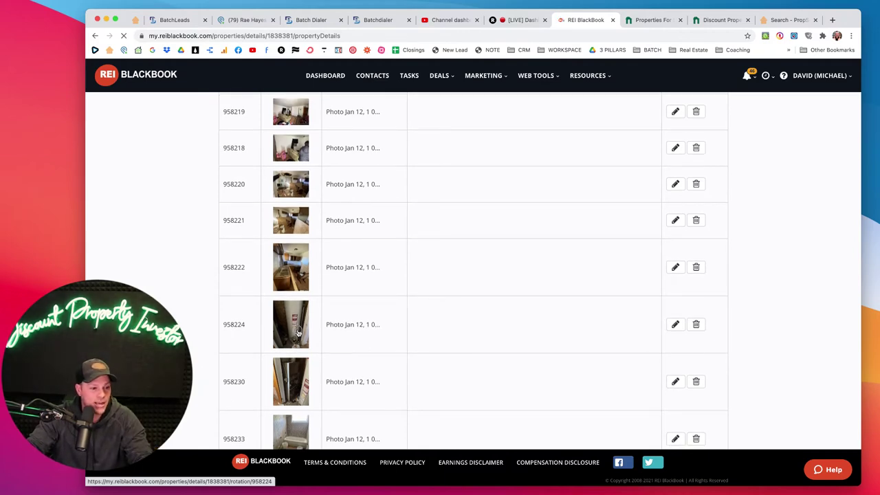
{"action": "left_click_drag", "start_coordinate": [298, 333], "coordinate": [334, 344]}
{"action": "scroll", "coordinate": [367, 345], "scroll_direction": "down", "scroll_amount": 10}
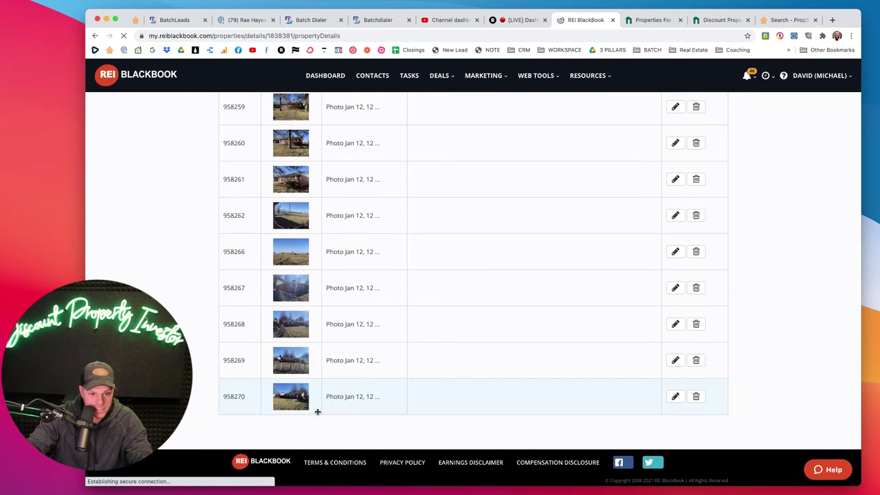
{"action": "scroll", "coordinate": [320, 330], "scroll_direction": "up", "scroll_amount": 1}
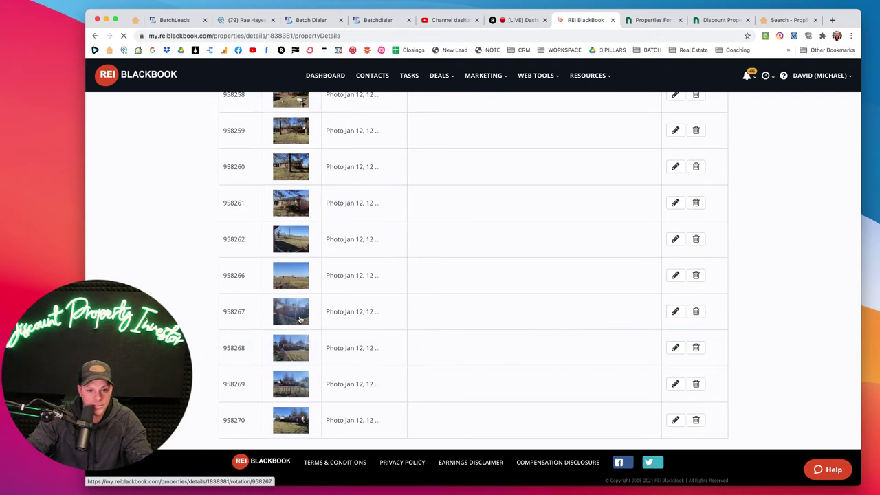
Move photo 958267 up near the top and review the resulting image order.
{"action": "left_click_drag", "start_coordinate": [320, 304], "coordinate": [314, 249]}
{"action": "scroll", "coordinate": [318, 300], "scroll_direction": "up", "scroll_amount": 8}
{"action": "scroll", "coordinate": [314, 301], "scroll_direction": "up", "scroll_amount": 15}
{"action": "scroll", "coordinate": [315, 301], "scroll_direction": "up", "scroll_amount": 15}
{"action": "scroll", "coordinate": [355, 353], "scroll_direction": "down", "scroll_amount": 10}
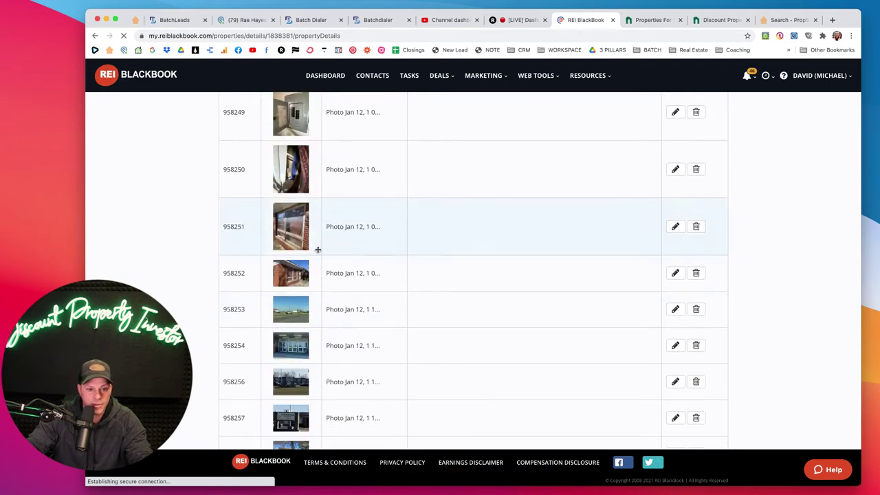
{"action": "scroll", "coordinate": [321, 280], "scroll_direction": "down", "scroll_amount": 1}
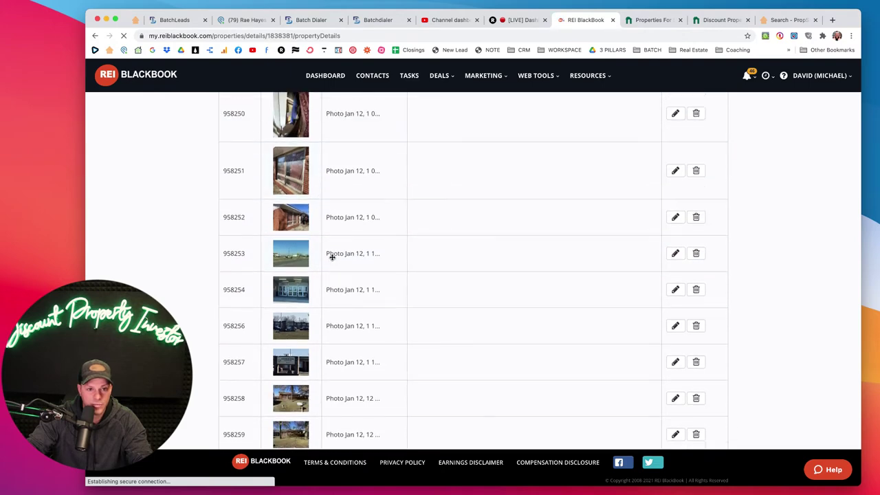
{"action": "scroll", "coordinate": [332, 257], "scroll_direction": "down", "scroll_amount": 5}
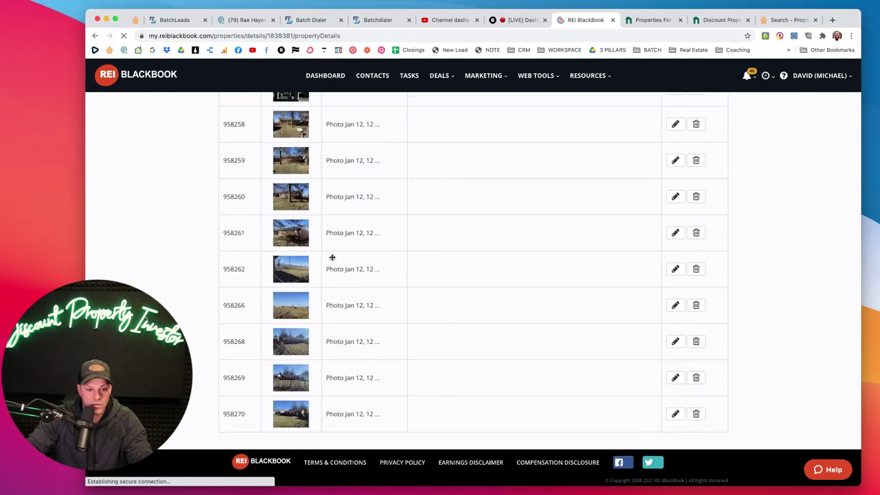
{"action": "scroll", "coordinate": [332, 257], "scroll_direction": "down", "scroll_amount": 5}
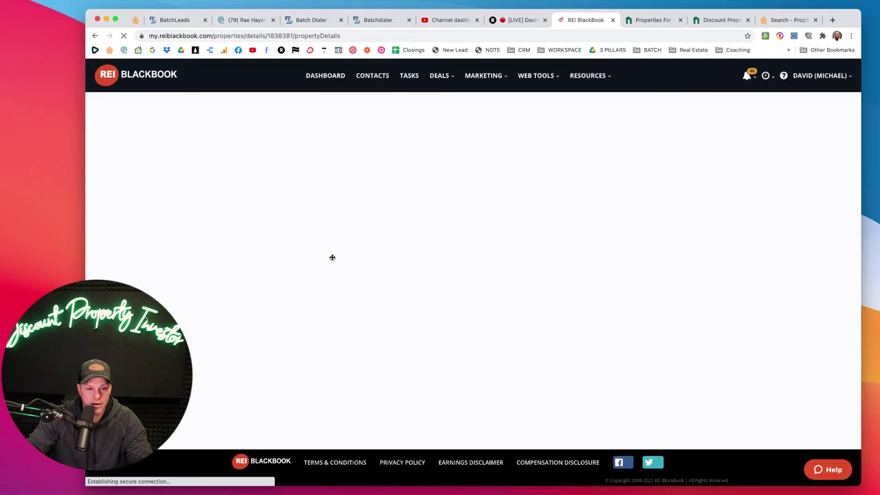
{"action": "scroll", "coordinate": [332, 257], "scroll_direction": "up", "scroll_amount": 5}
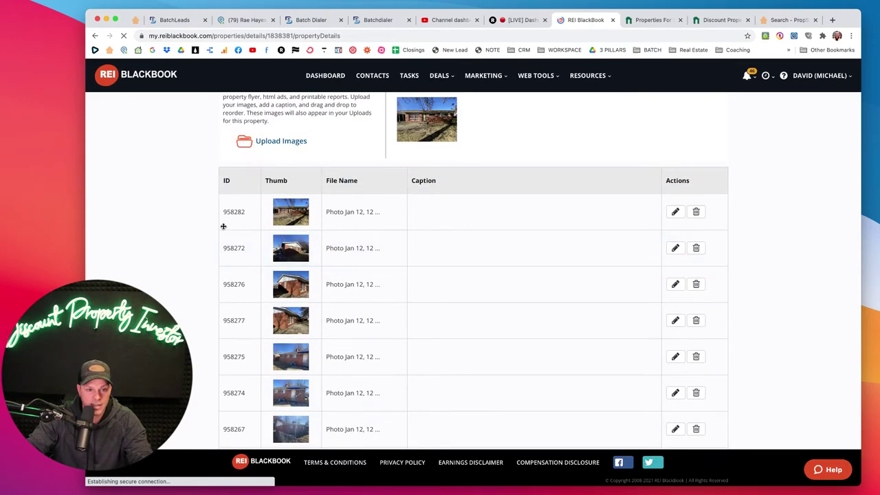
{"action": "scroll", "coordinate": [339, 231], "scroll_direction": "up", "scroll_amount": 1}
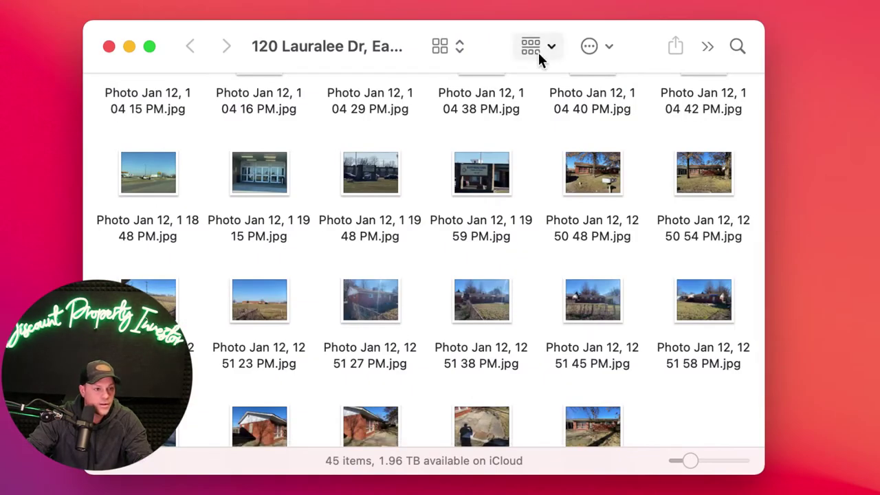
Choose 'as List' from Finder's view options for the property photo folder.
{"action": "left_click", "coordinate": [460, 47]}
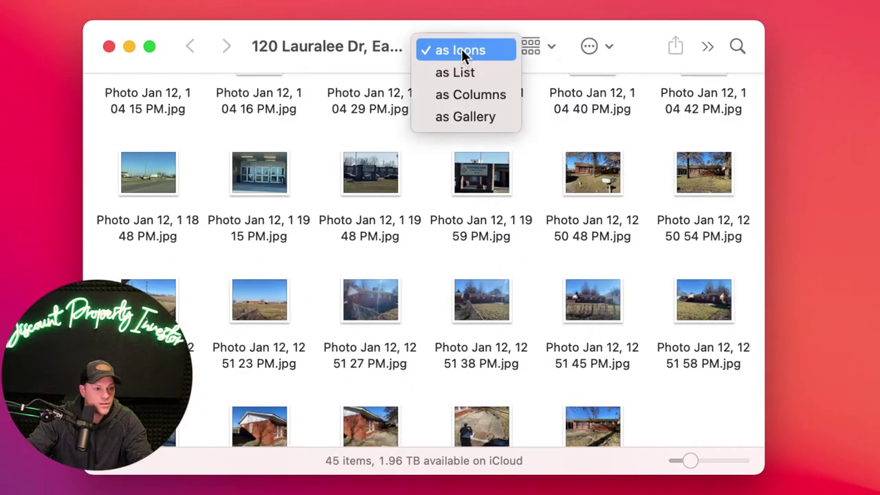
{"action": "left_click", "coordinate": [489, 73]}
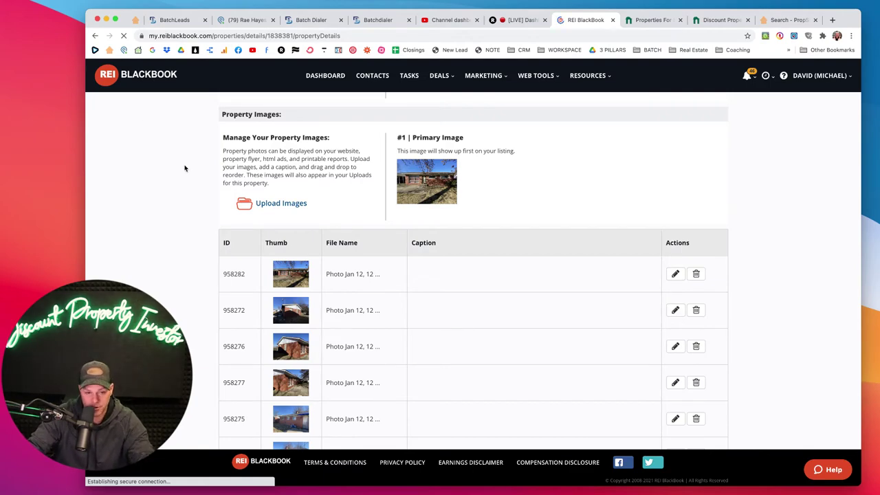
{"action": "scroll", "coordinate": [185, 168], "scroll_direction": "up", "scroll_amount": 5}
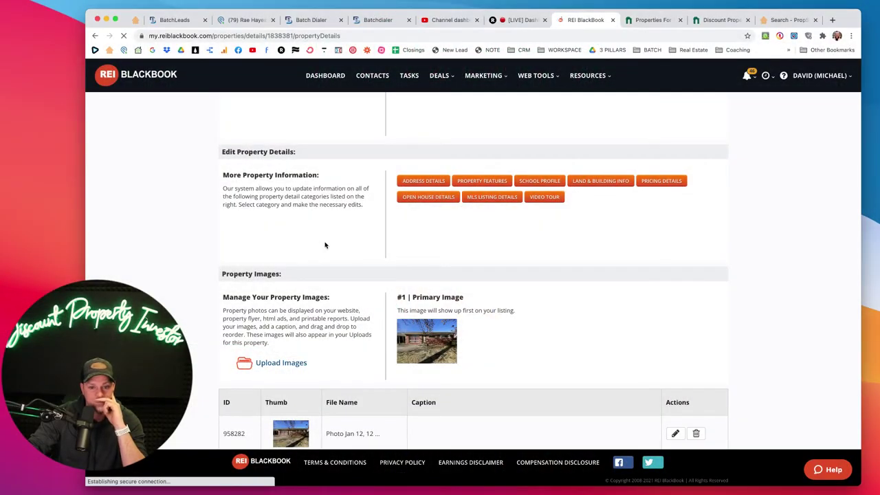
{"action": "scroll", "coordinate": [325, 246], "scroll_direction": "down", "scroll_amount": 3}
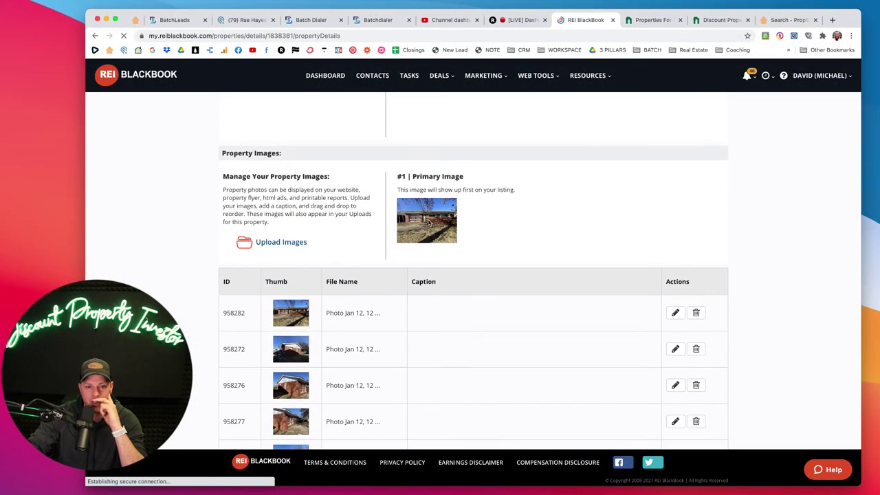
{"action": "scroll", "coordinate": [351, 234], "scroll_direction": "down", "scroll_amount": 5}
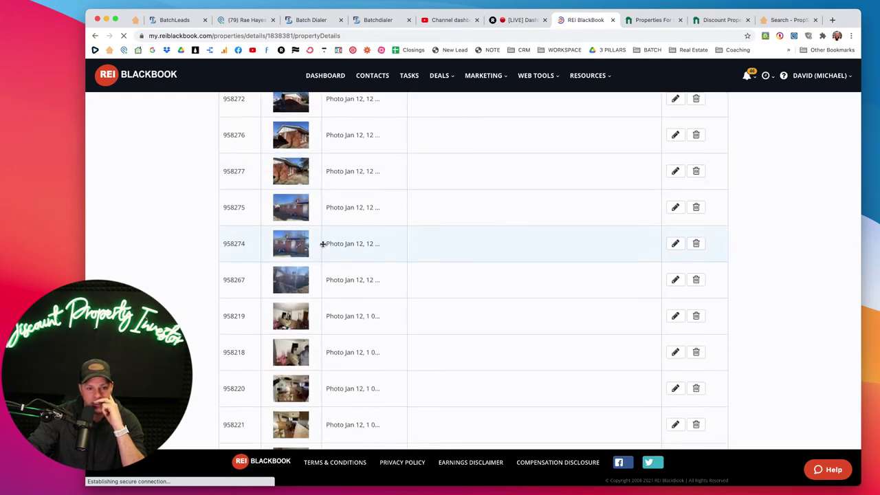
Mark the market status Available with a Rental deal type and a 12,500 listed price, then save.
{"action": "scroll", "coordinate": [322, 244], "scroll_direction": "up", "scroll_amount": 5}
{"action": "scroll", "coordinate": [322, 244], "scroll_direction": "up", "scroll_amount": 6}
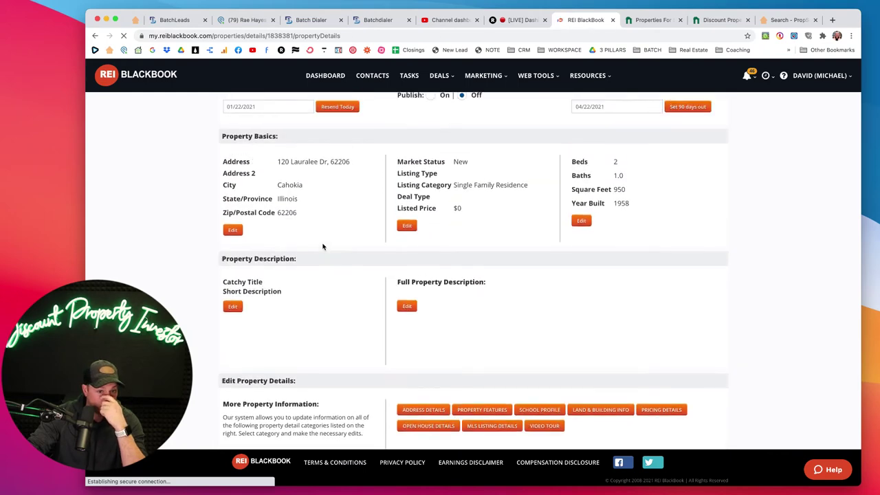
{"action": "scroll", "coordinate": [344, 265], "scroll_direction": "up", "scroll_amount": 1}
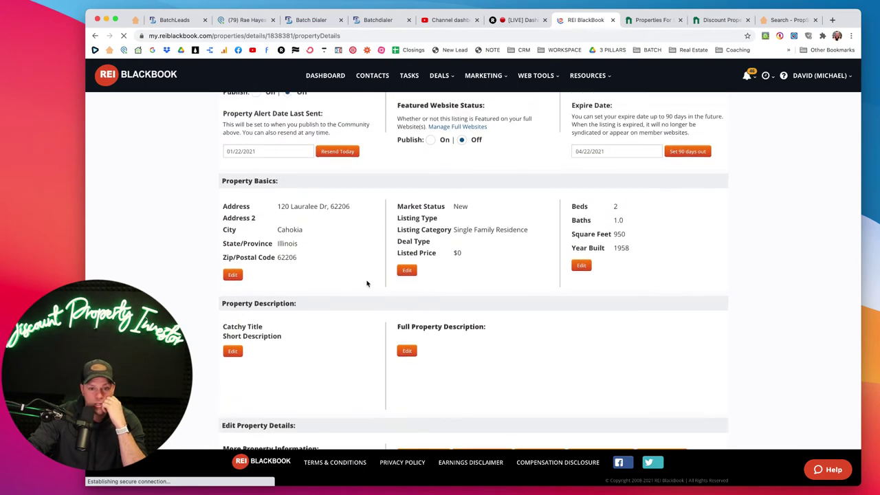
{"action": "left_click", "coordinate": [408, 270]}
{"action": "left_click", "coordinate": [475, 209]}
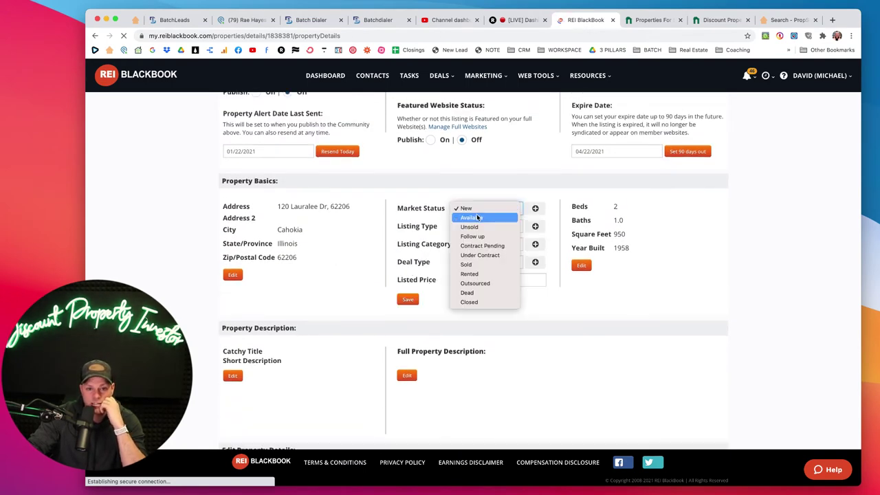
{"action": "left_click", "coordinate": [481, 216]}
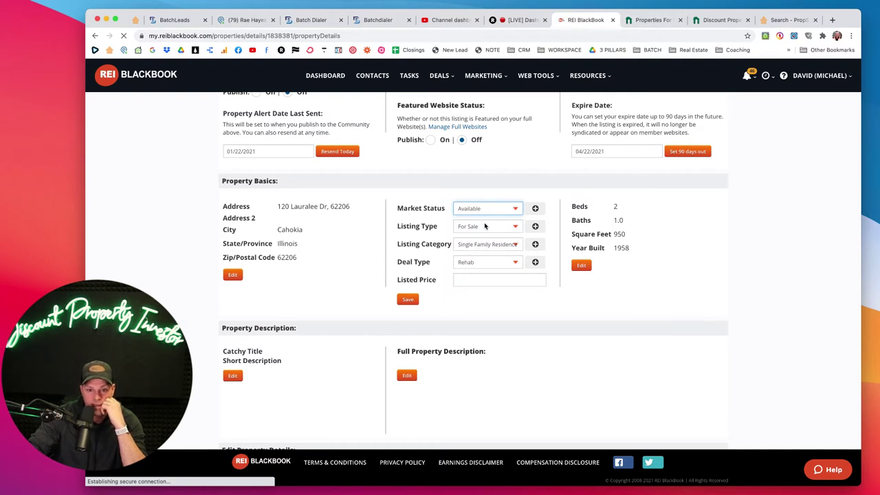
{"action": "left_click", "coordinate": [480, 264]}
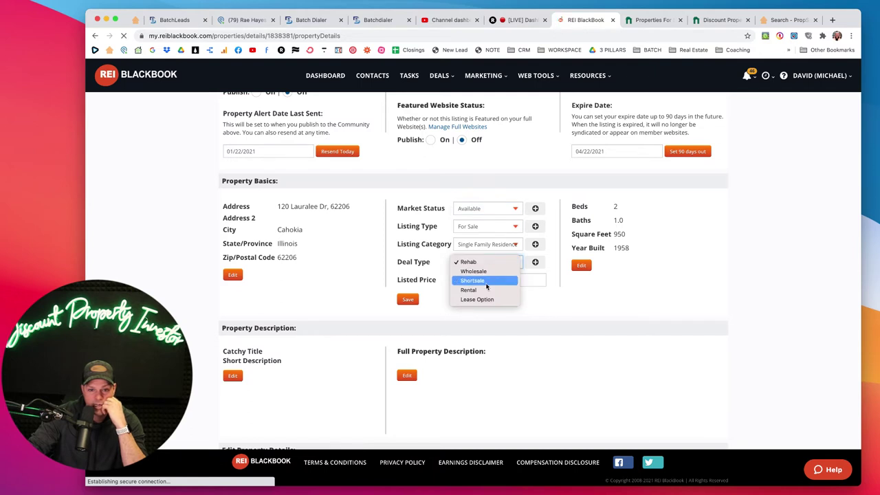
{"action": "key", "text": "Escape"}
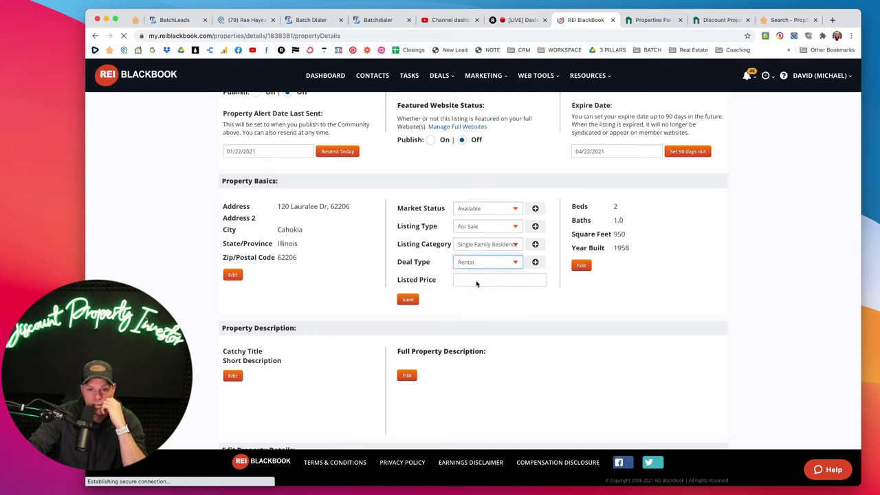
{"action": "left_click", "coordinate": [477, 280]}
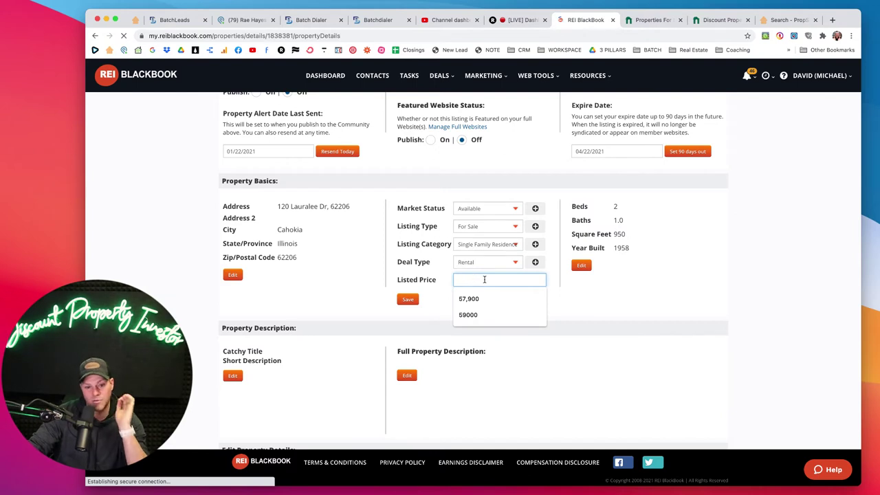
{"action": "type", "text": "12,500"}
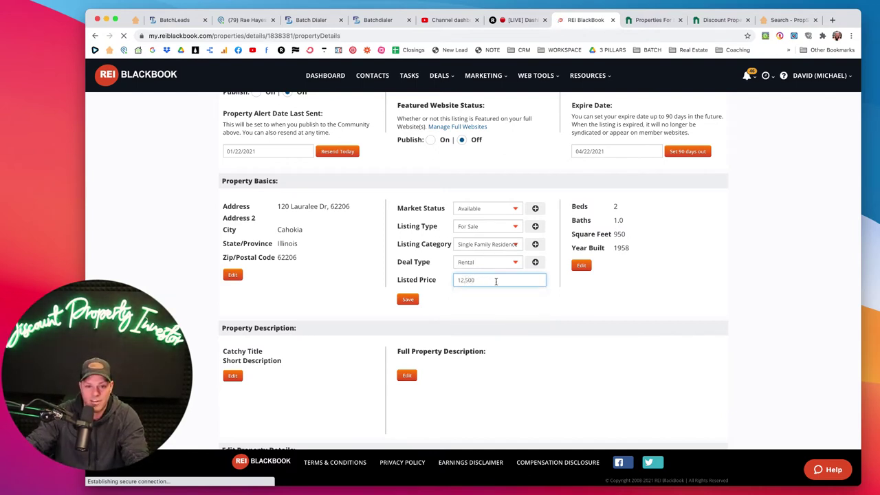
{"action": "left_click", "coordinate": [488, 298]}
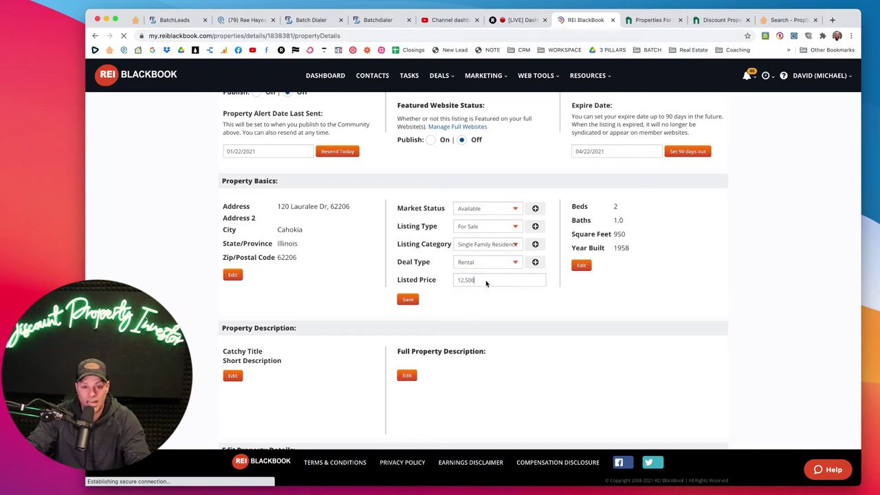
{"action": "double_click", "coordinate": [486, 283]}
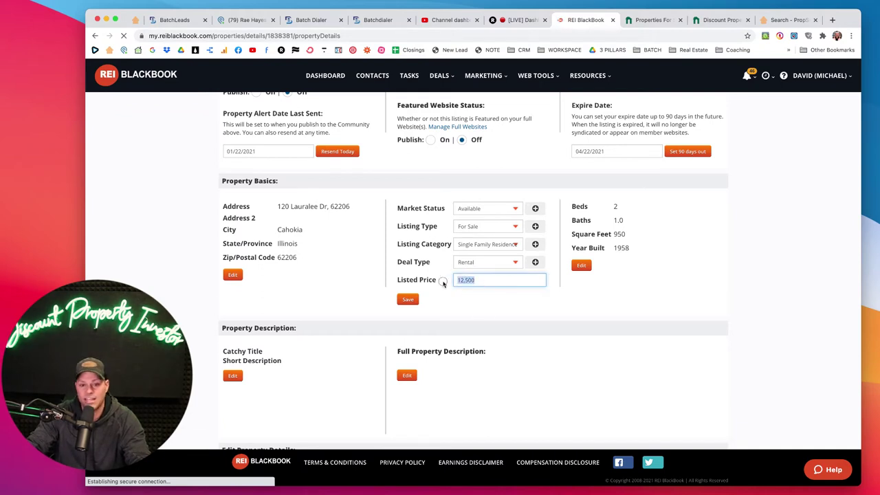
{"action": "left_click", "coordinate": [476, 295]}
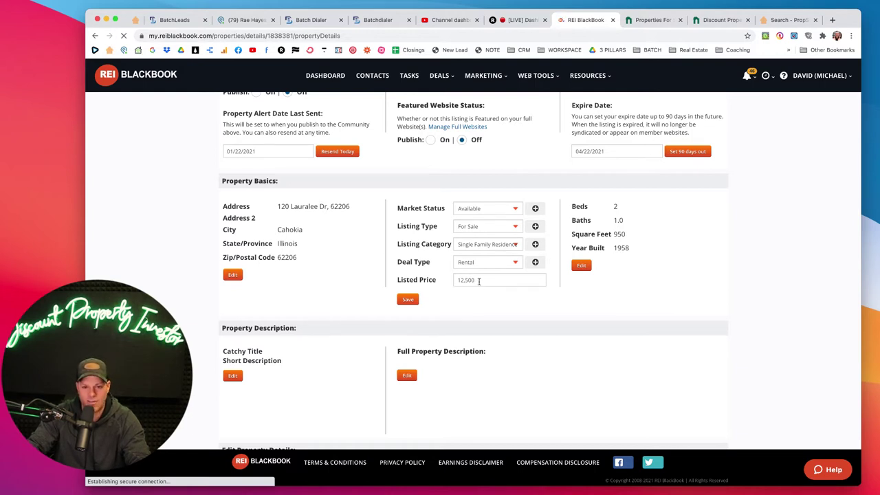
{"action": "left_click", "coordinate": [408, 301]}
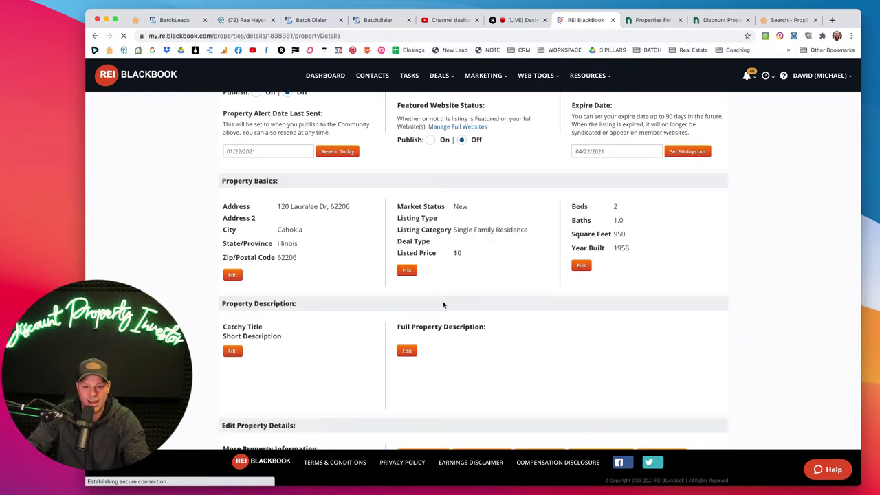
Reopen the property basics and save them again.
{"action": "scroll", "coordinate": [450, 282], "scroll_direction": "up", "scroll_amount": 2}
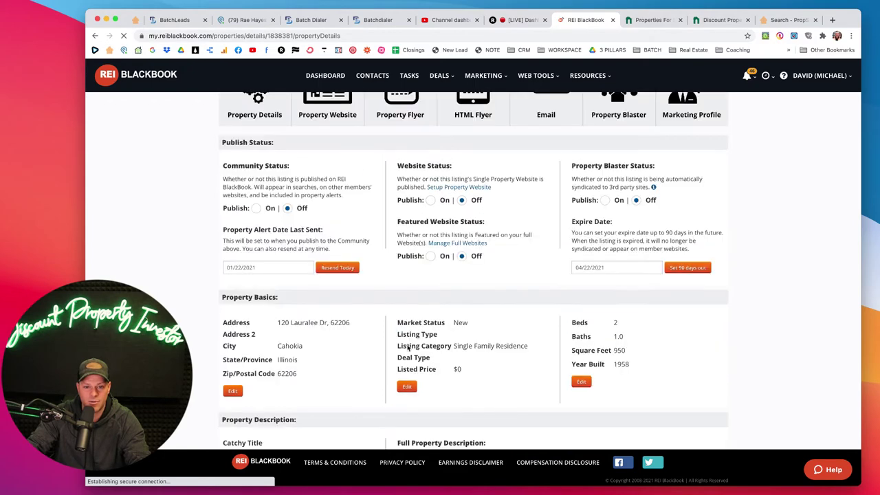
{"action": "scroll", "coordinate": [449, 283], "scroll_direction": "down", "scroll_amount": 1}
{"action": "left_click", "coordinate": [408, 304]}
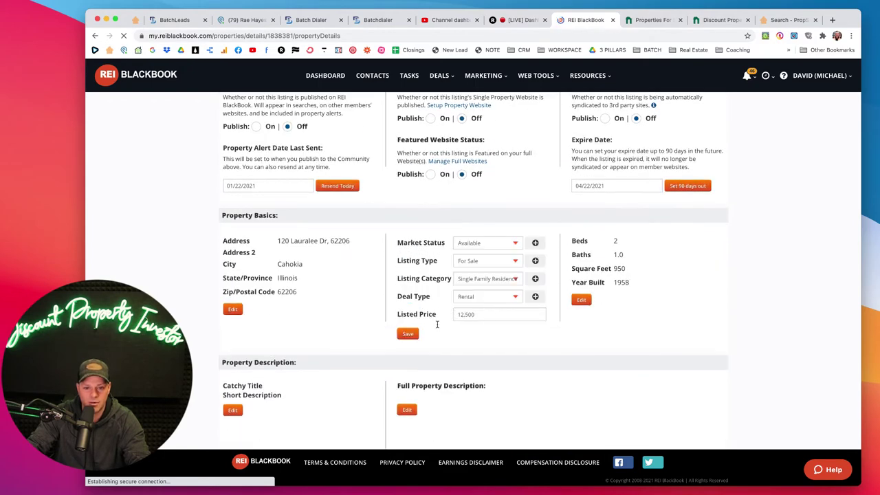
{"action": "left_click", "coordinate": [415, 334]}
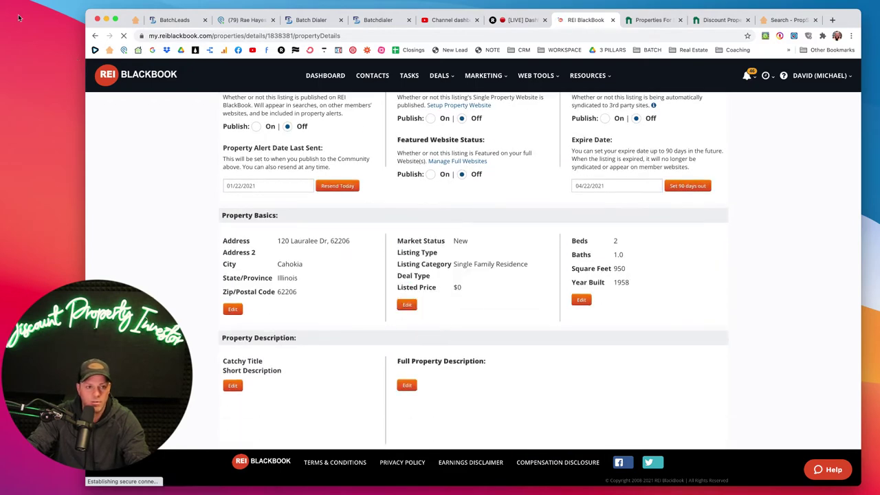
Replace the listed price with 12500, save, and reload to confirm the details.
{"action": "scroll", "coordinate": [363, 242], "scroll_direction": "down", "scroll_amount": 2}
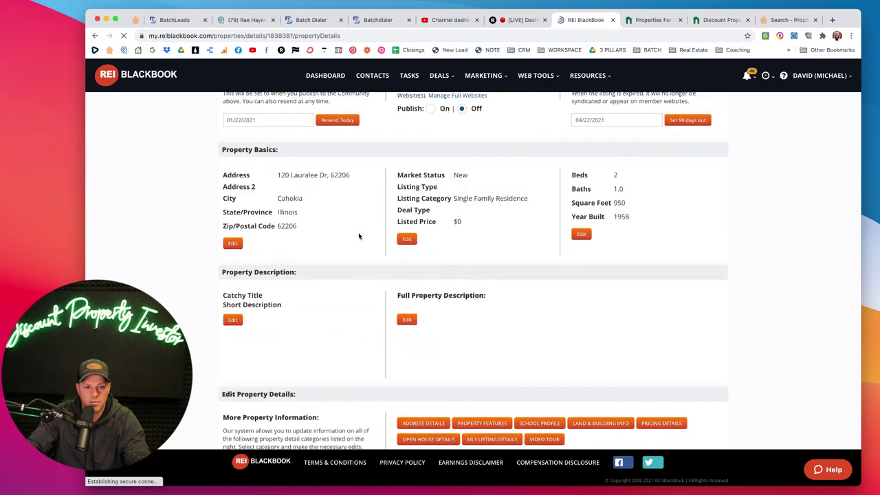
{"action": "scroll", "coordinate": [359, 238], "scroll_direction": "up", "scroll_amount": 1}
{"action": "scroll", "coordinate": [481, 244], "scroll_direction": "down", "scroll_amount": 1}
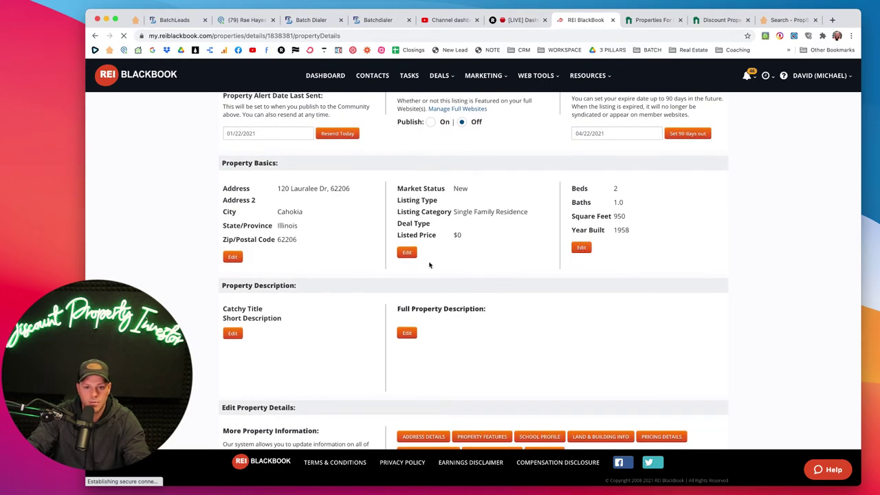
{"action": "left_click", "coordinate": [410, 254]}
{"action": "left_click", "coordinate": [487, 267]}
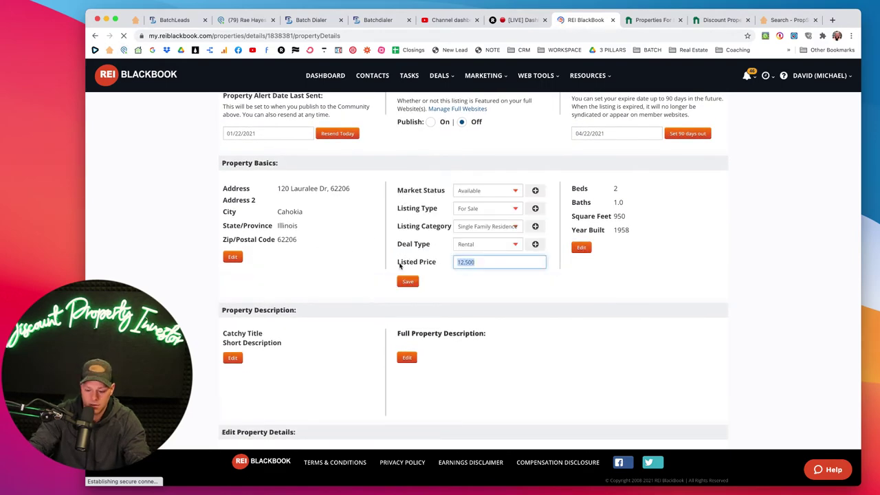
{"action": "key", "text": "ctrl+a"}
{"action": "key", "text": "BackSpace"}
{"action": "type", "text": "12500"}
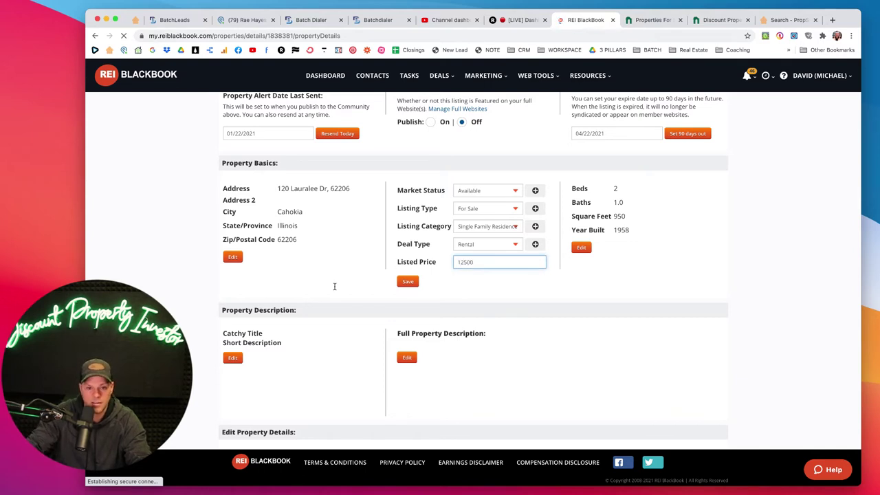
{"action": "left_click", "coordinate": [411, 283]}
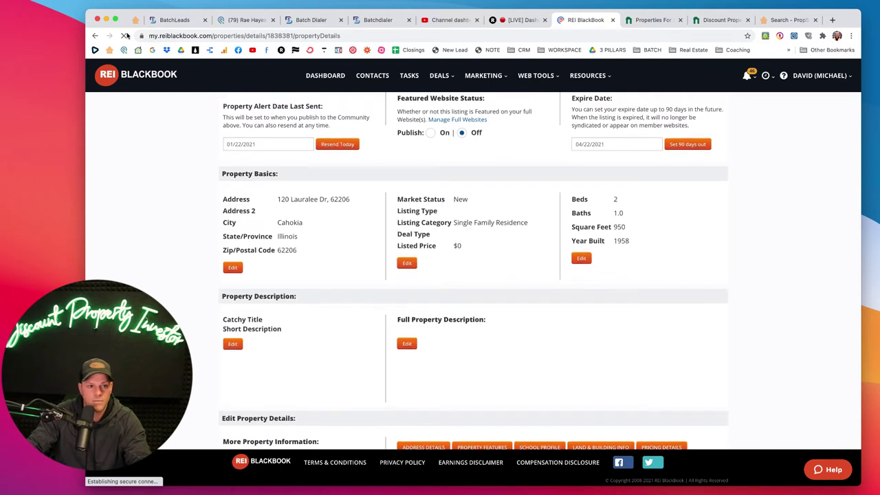
{"action": "left_click", "coordinate": [124, 36]}
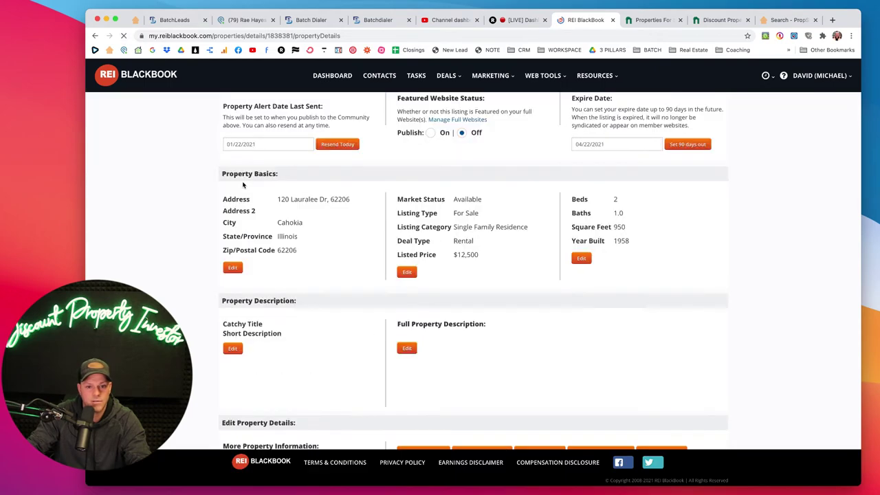
{"action": "scroll", "coordinate": [438, 266], "scroll_direction": "down", "scroll_amount": 10}
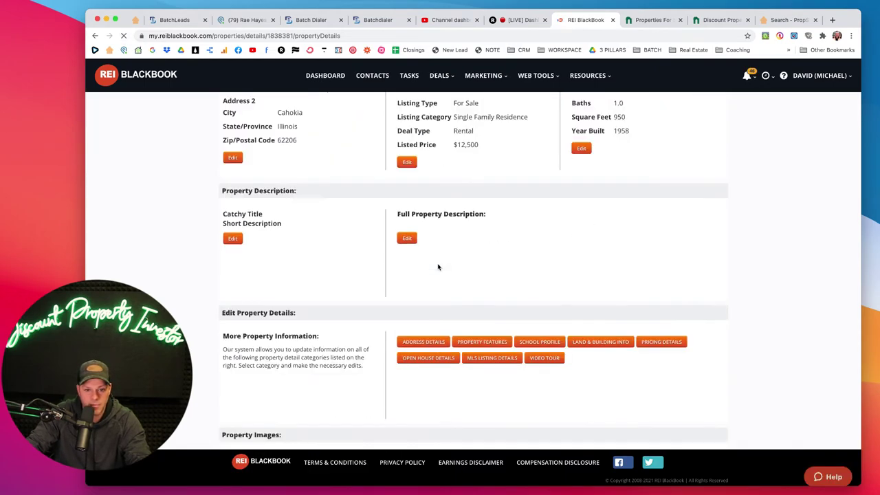
{"action": "scroll", "coordinate": [438, 266], "scroll_direction": "down", "scroll_amount": 2}
{"action": "scroll", "coordinate": [438, 267], "scroll_direction": "up", "scroll_amount": 10}
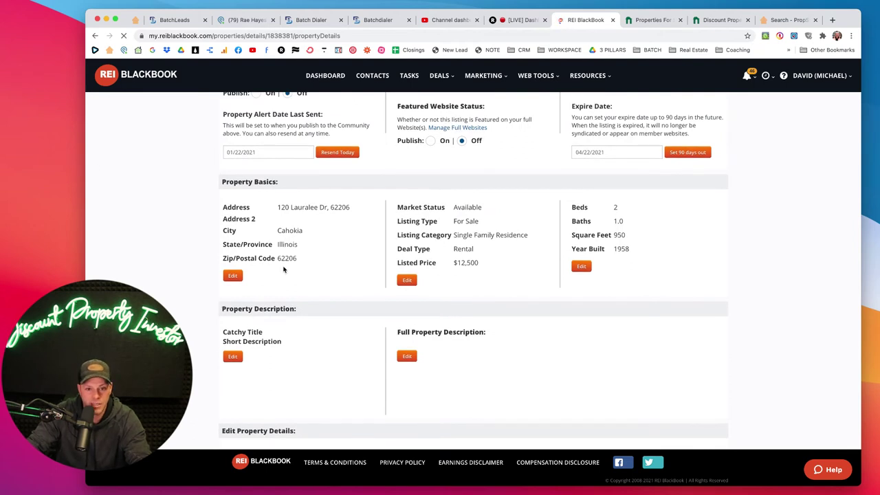
{"action": "scroll", "coordinate": [458, 288], "scroll_direction": "up", "scroll_amount": 1}
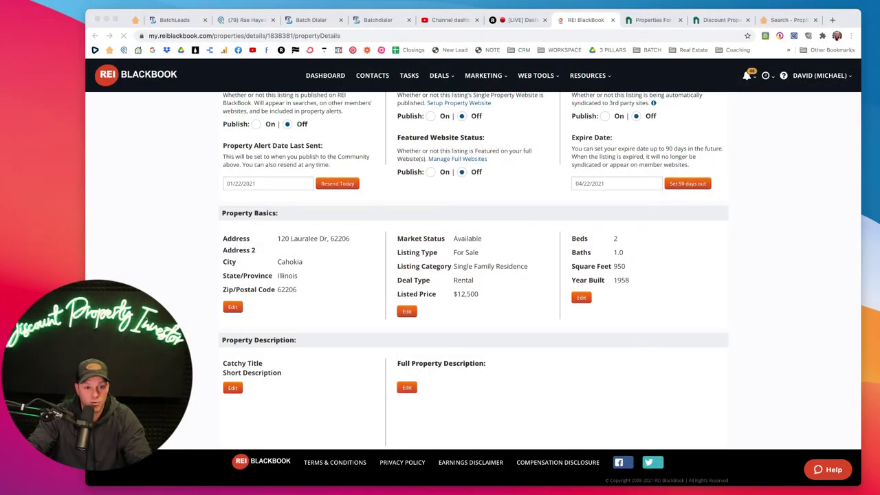
{"action": "left_click", "coordinate": [205, 197]}
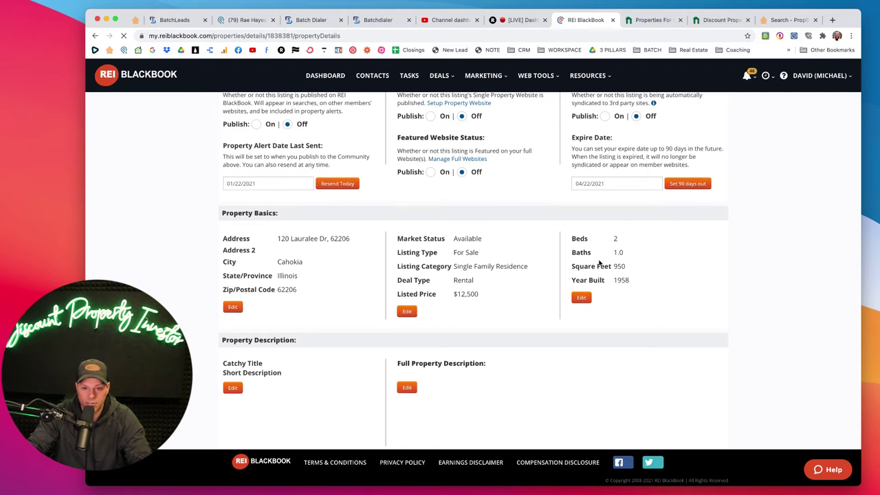
Enter 'Great Rental Opportunity - High ROI' as the catchy title.
{"action": "scroll", "coordinate": [514, 275], "scroll_direction": "down", "scroll_amount": 2}
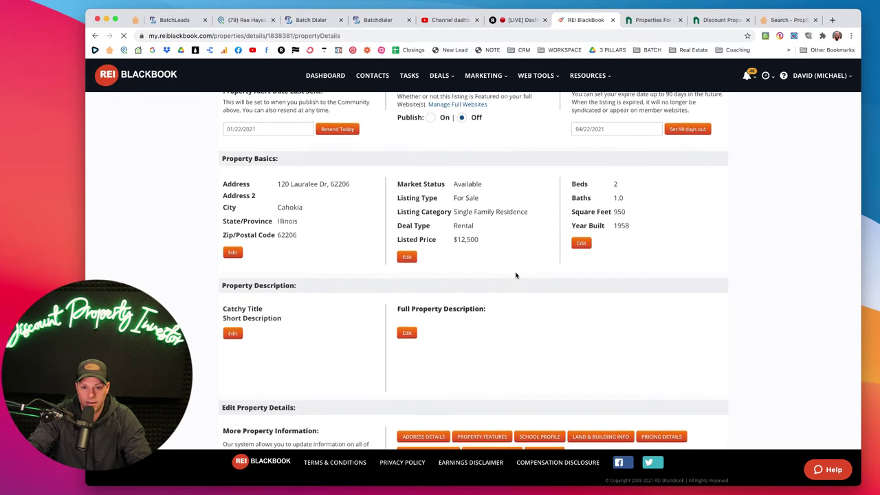
{"action": "left_click", "coordinate": [233, 332]}
{"action": "left_click", "coordinate": [328, 312]}
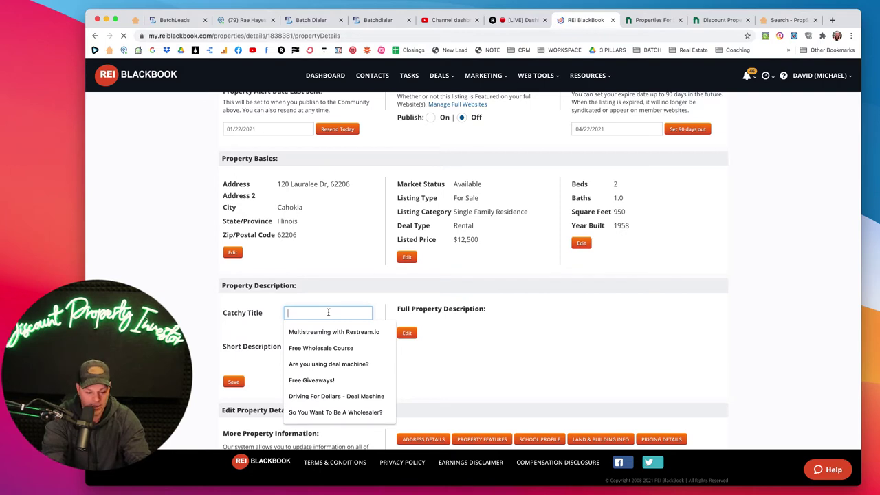
{"action": "type", "text": "Great Rental Oppo"}
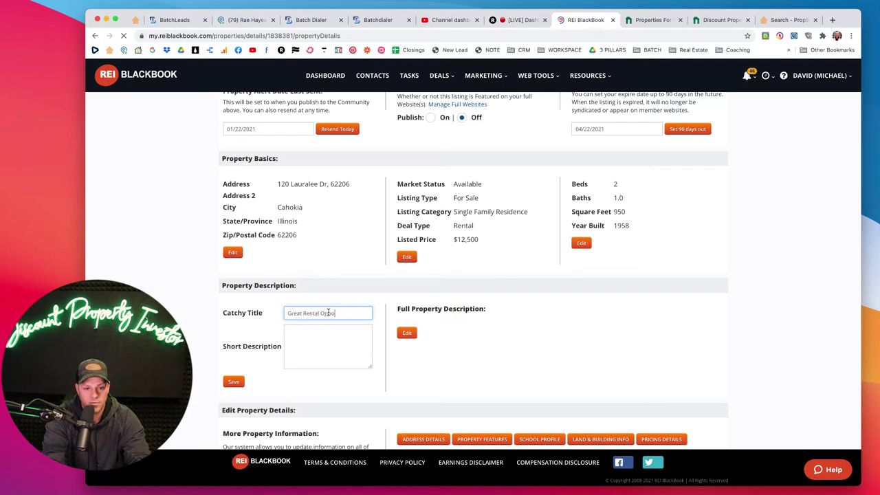
{"action": "type", "text": "rtunity - Hi"}
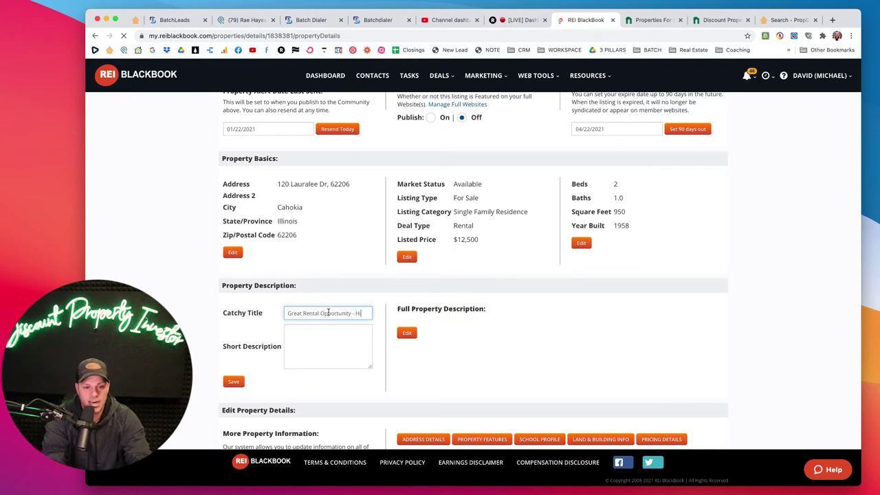
{"action": "type", "text": "gh ROI"}
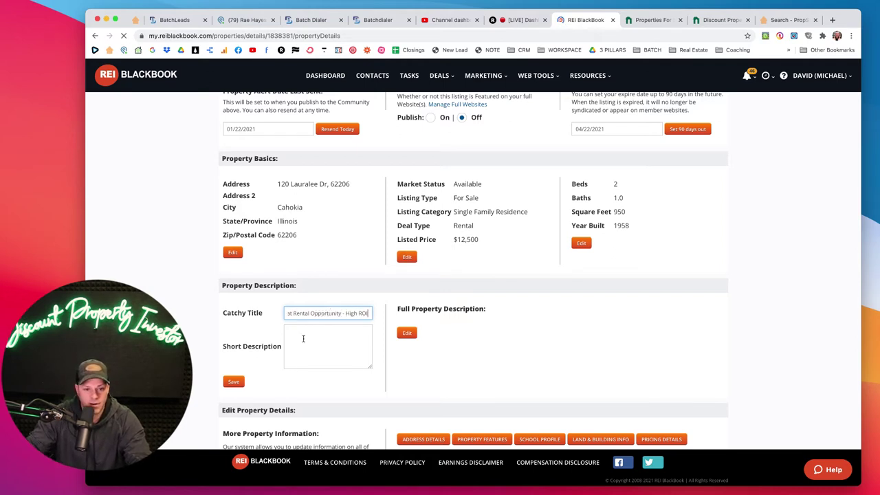
{"action": "left_click", "coordinate": [323, 346]}
Copy the catchy title into the short description and save both.
{"action": "left_click", "coordinate": [303, 315]}
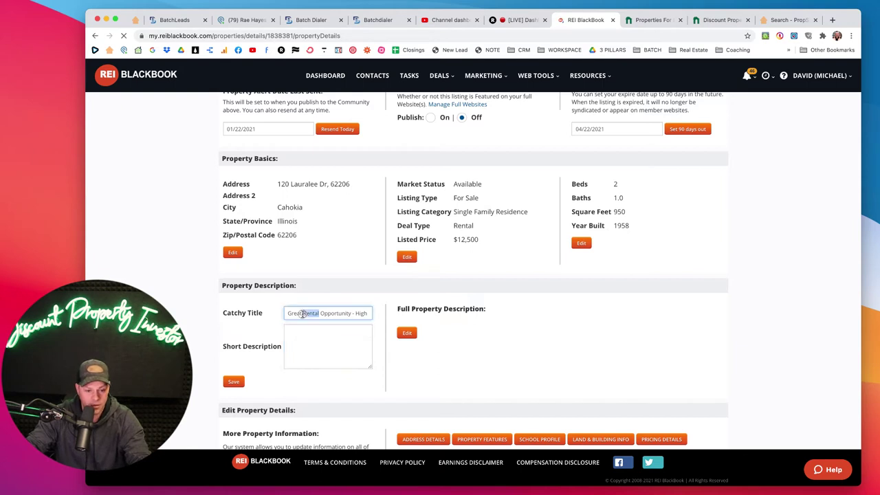
{"action": "key", "text": "ctrl+a"}
{"action": "key", "text": "ctrl+c"}
{"action": "left_click", "coordinate": [309, 348]}
{"action": "key", "text": "ctrl+v"}
{"action": "left_click", "coordinate": [233, 382]}
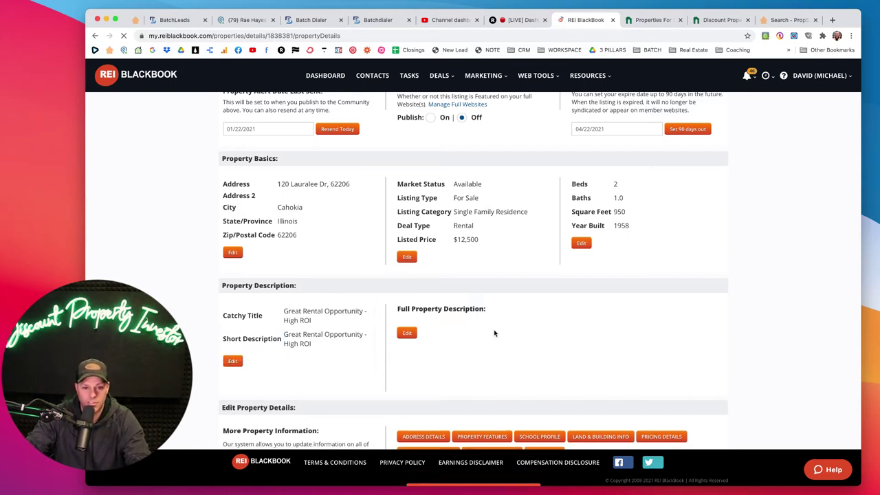
Start editing the Full Property Description.
{"action": "left_click", "coordinate": [407, 334]}
{"action": "left_click", "coordinate": [455, 337]}
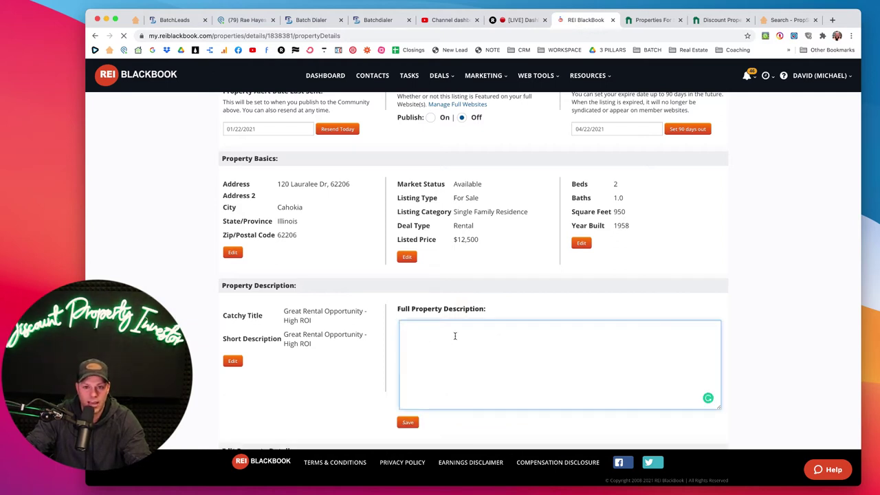
{"action": "scroll", "coordinate": [464, 361], "scroll_direction": "down", "scroll_amount": 1}
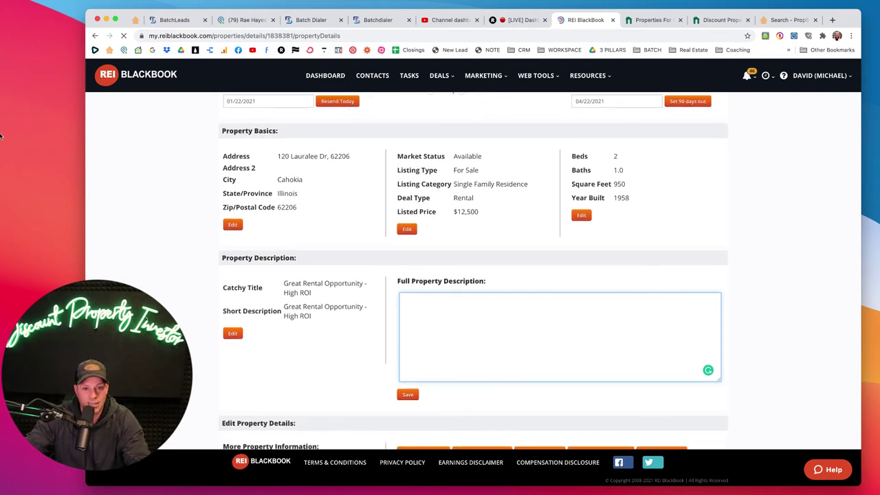
{"action": "left_click", "coordinate": [651, 21]}
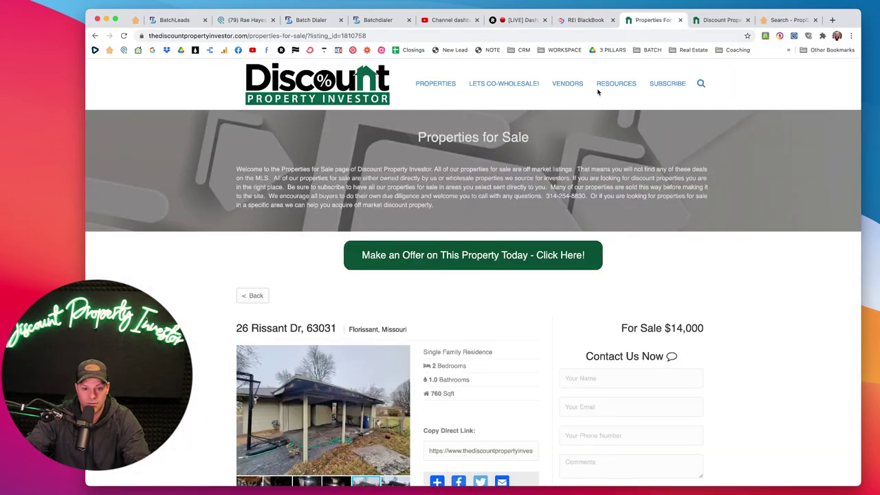
{"action": "scroll", "coordinate": [597, 92], "scroll_direction": "down", "scroll_amount": 5}
{"action": "left_click", "coordinate": [331, 280]}
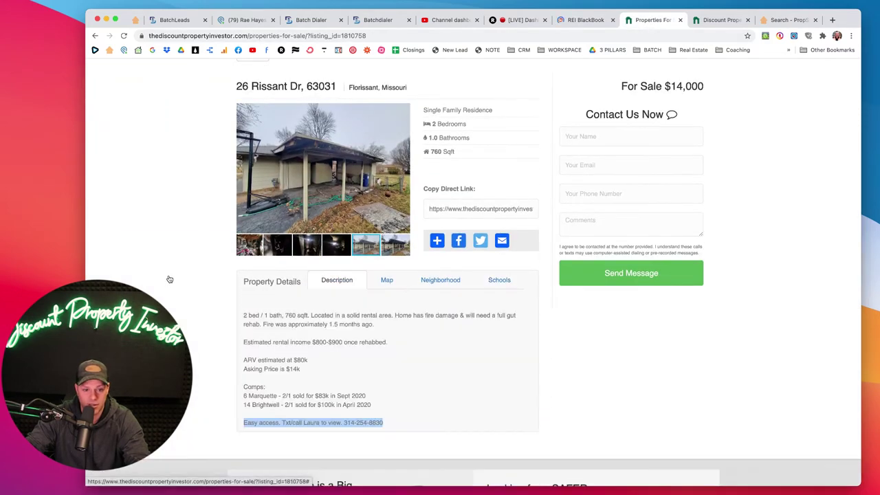
{"action": "scroll", "coordinate": [170, 279], "scroll_direction": "down", "scroll_amount": 1}
{"action": "left_click_drag", "start_coordinate": [397, 382], "coordinate": [229, 271]}
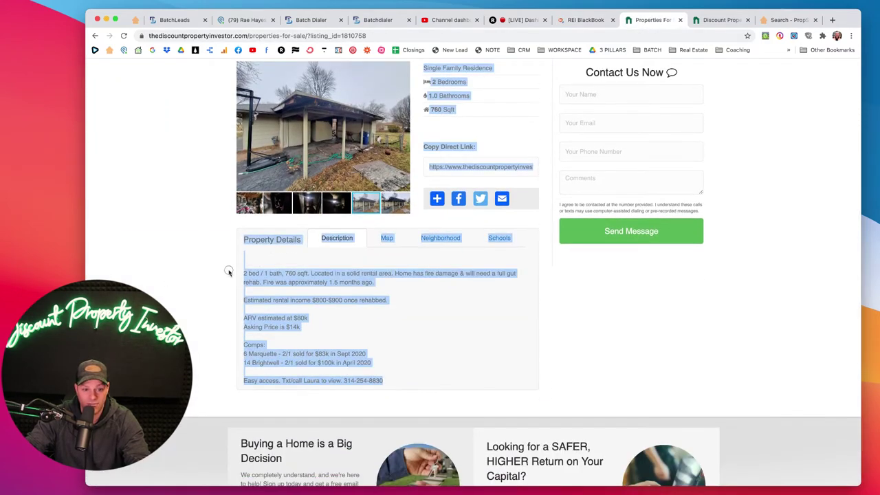
{"action": "left_click", "coordinate": [397, 330]}
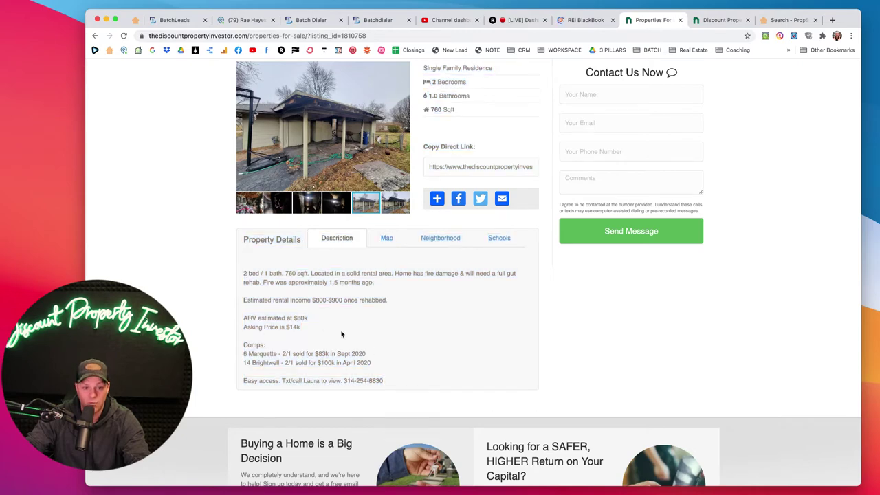
{"action": "mouse_move", "coordinate": [243, 317]}
{"action": "left_mouse_down"}
{"action": "mouse_move", "coordinate": [315, 318]}
{"action": "mouse_move", "coordinate": [246, 329]}
{"action": "left_mouse_up"}
{"action": "left_click", "coordinate": [242, 327]}
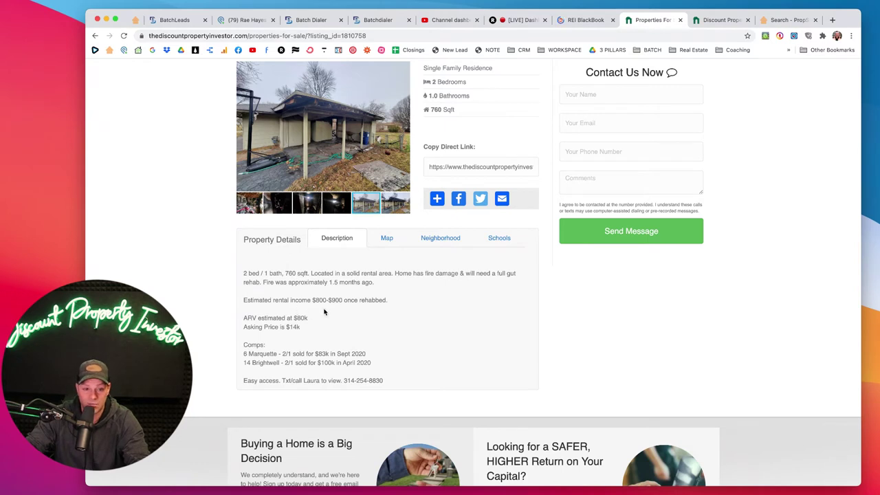
{"action": "left_click_drag", "start_coordinate": [242, 300], "coordinate": [393, 301]}
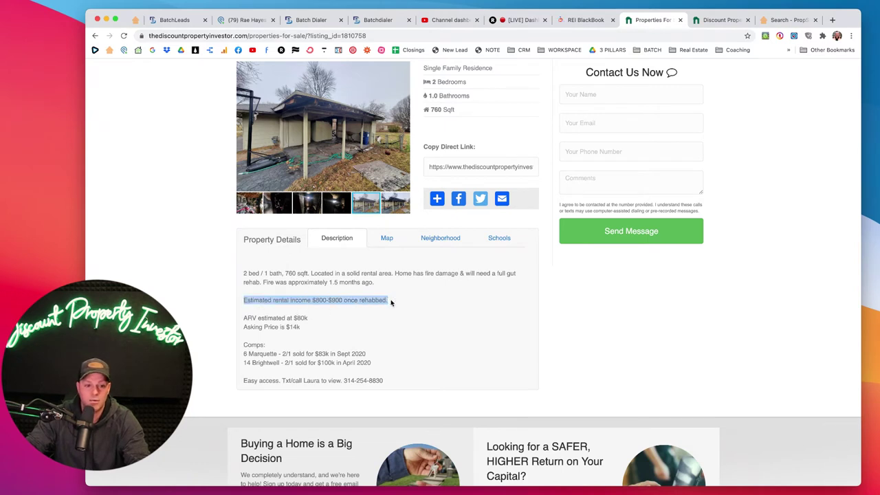
{"action": "left_click", "coordinate": [375, 384]}
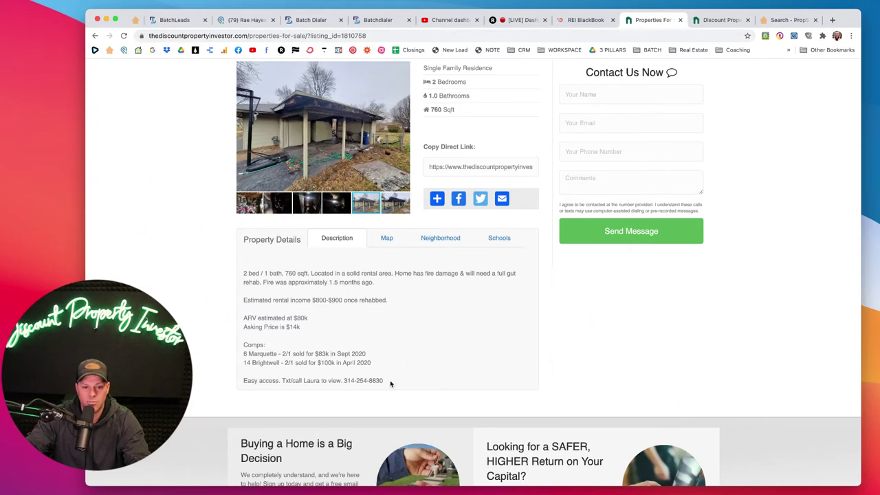
{"action": "scroll", "coordinate": [391, 383], "scroll_direction": "up", "scroll_amount": 5}
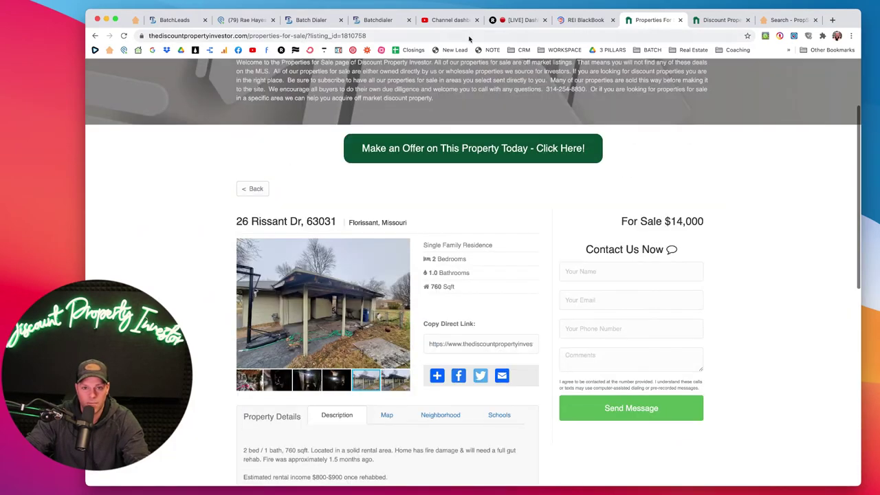
{"action": "left_click", "coordinate": [575, 21]}
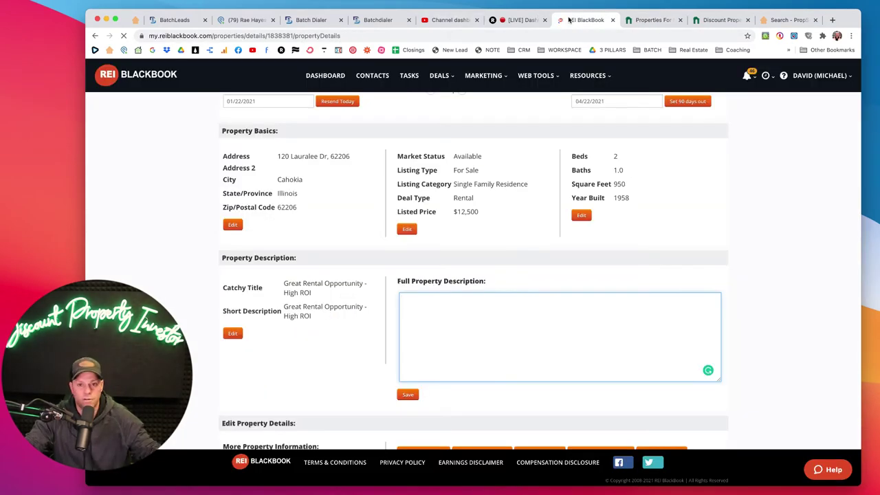
{"action": "scroll", "coordinate": [482, 251], "scroll_direction": "down", "scroll_amount": 2}
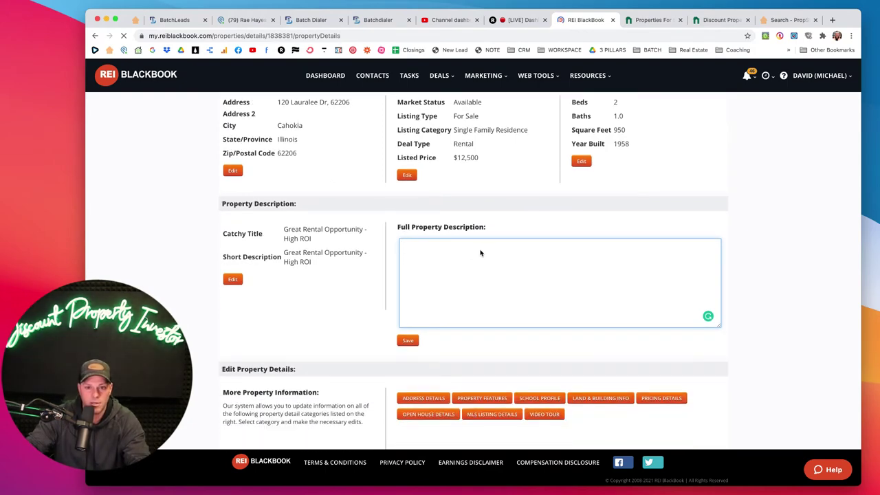
{"action": "left_click", "coordinate": [789, 20]}
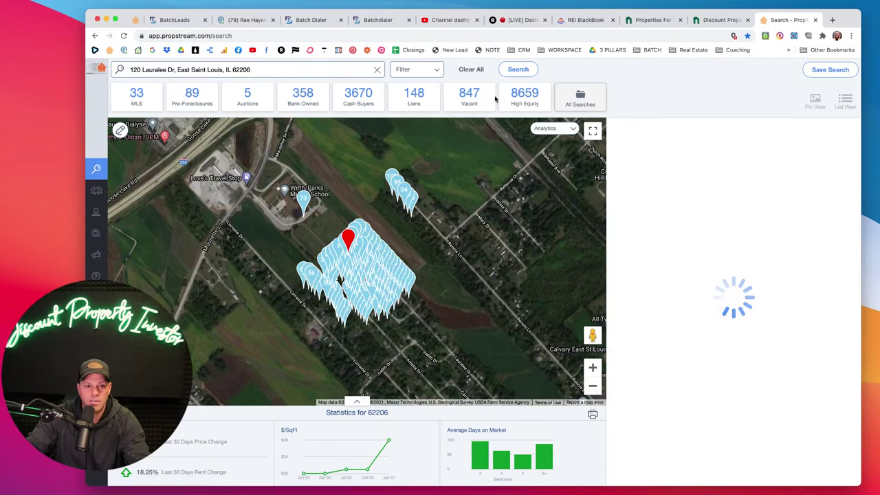
{"action": "left_click", "coordinate": [261, 69]}
{"action": "left_click_drag", "start_coordinate": [267, 72], "coordinate": [170, 62]}
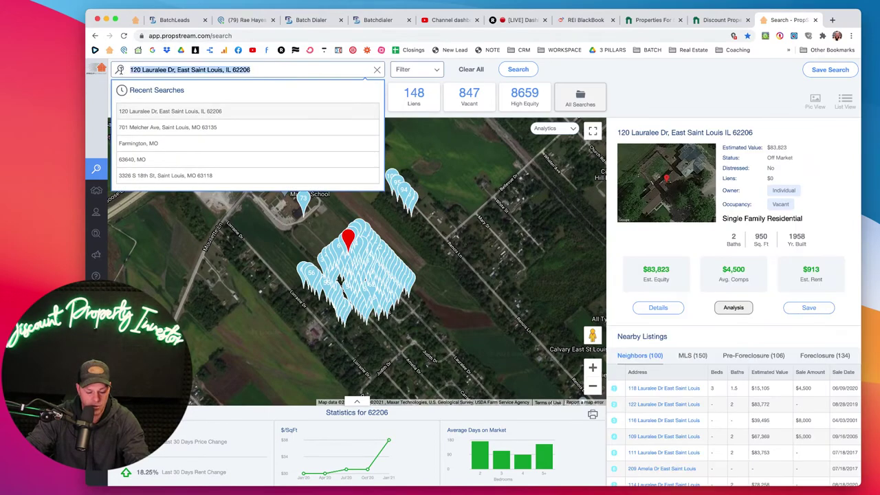
{"action": "left_click", "coordinate": [718, 20]}
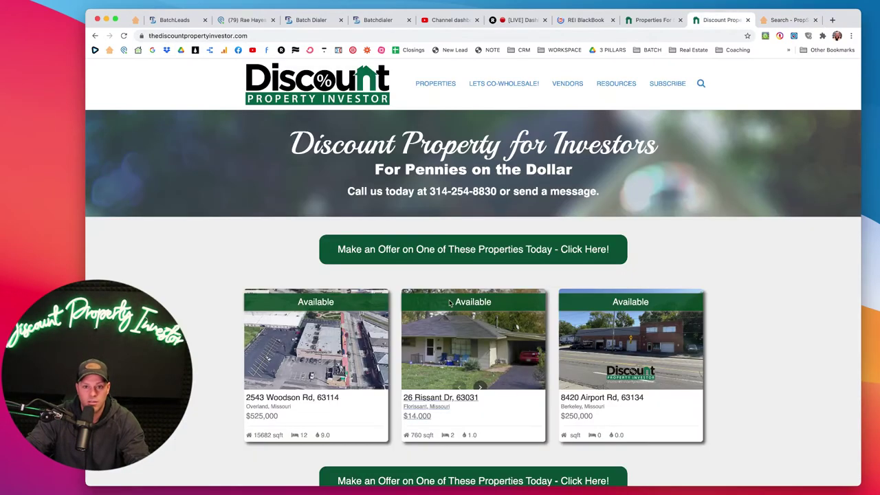
Paste the address into the description, replace East Saint Louis with Cahokia, and add Cahokia to the dictionary.
{"action": "left_click", "coordinate": [448, 20]}
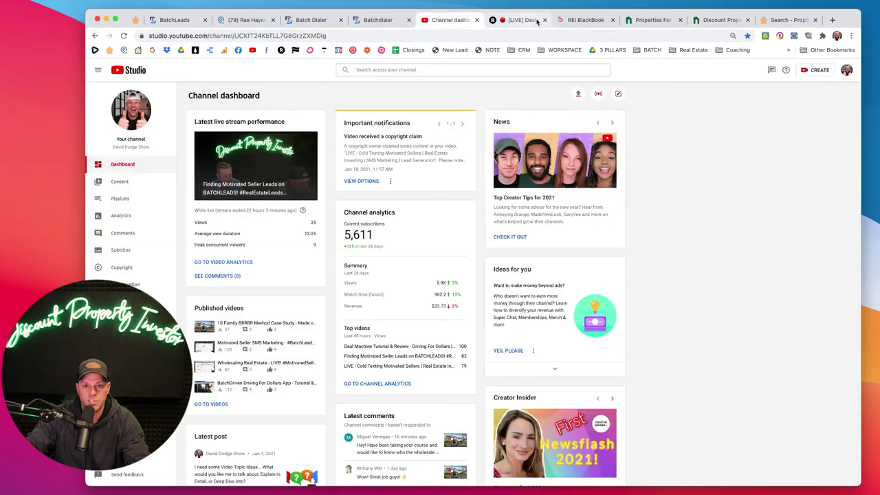
{"action": "left_click", "coordinate": [600, 21]}
{"action": "left_click", "coordinate": [515, 249]}
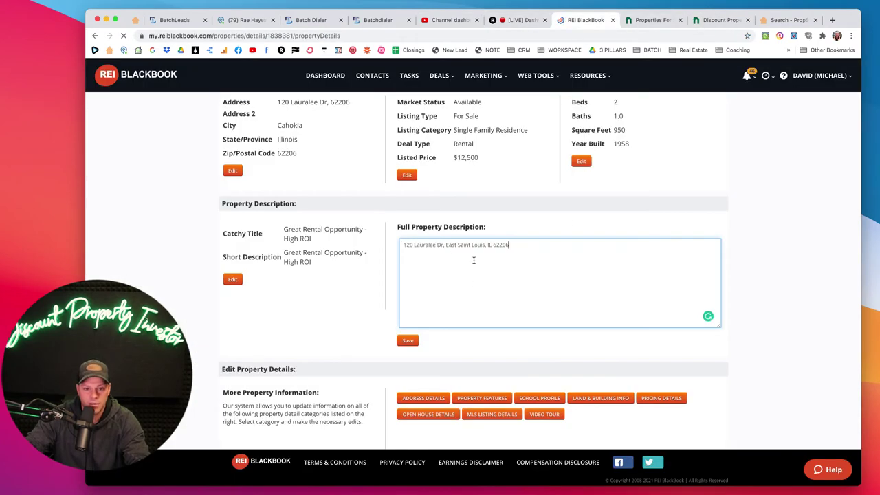
{"action": "left_click_drag", "start_coordinate": [445, 246], "coordinate": [482, 250]}
{"action": "type", "text": "C"}
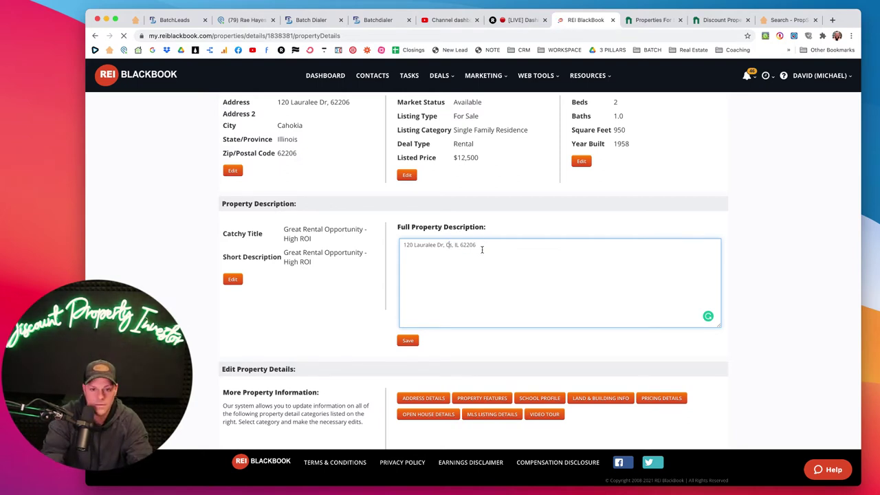
{"action": "type", "text": "ahokia"}
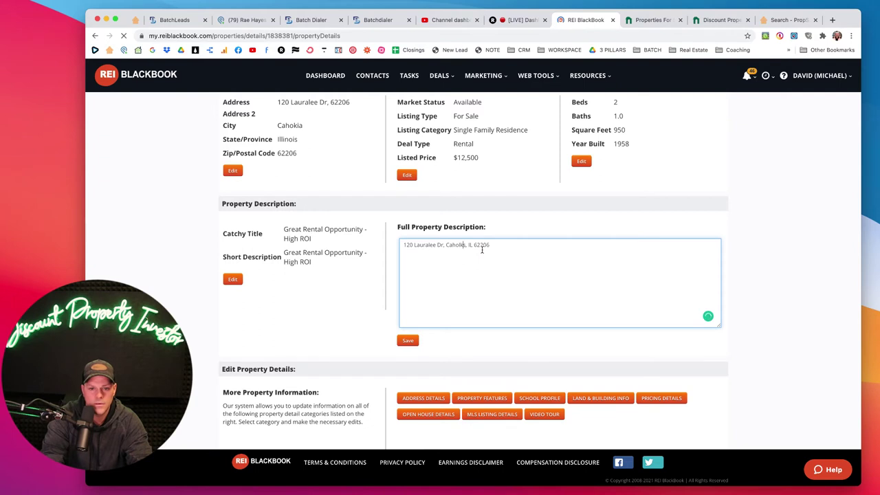
{"action": "key", "text": "Delete"}
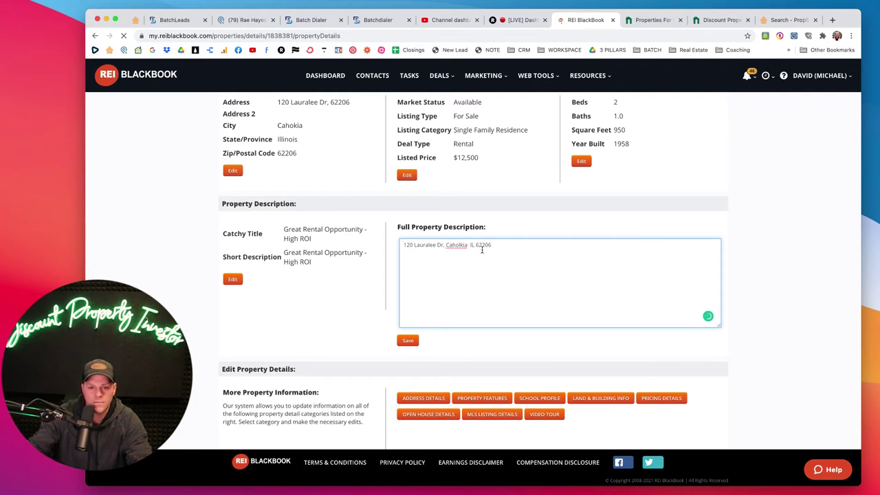
{"action": "right_click", "coordinate": [455, 247]}
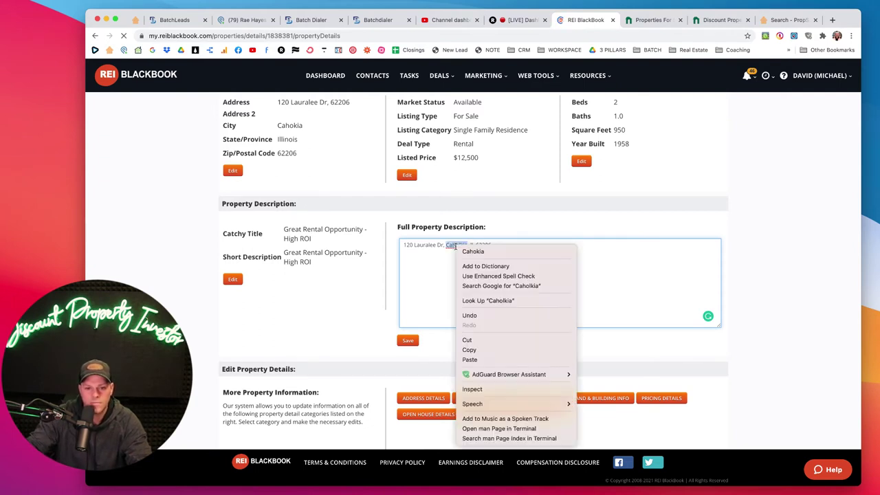
{"action": "left_click", "coordinate": [485, 262]}
Add the lines '2 Bed - 1 Bath - Slab' and '950 SF Backs to Middle School' below the address.
{"action": "left_click", "coordinate": [509, 245]}
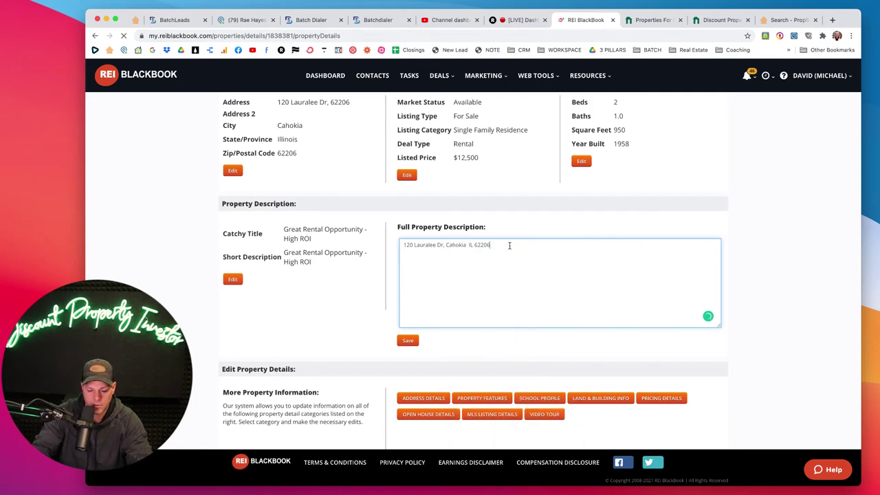
{"action": "key", "text": "Return"}
{"action": "type", "text": "2 Bed - 1 Bath"}
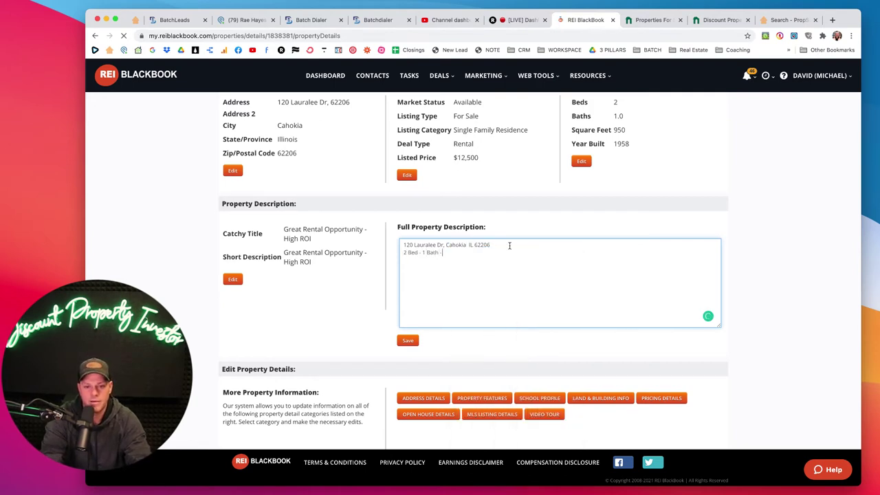
{"action": "type", "text": " - Slab"}
{"action": "key", "text": "Return"}
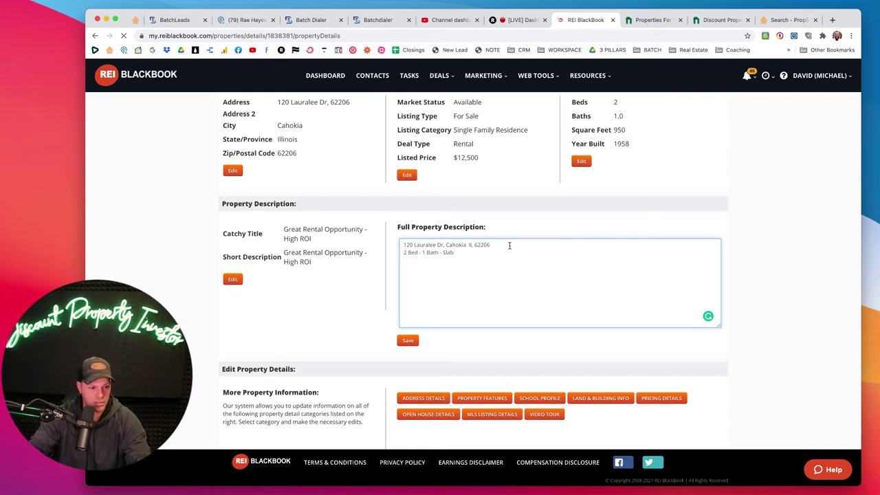
{"action": "key", "text": "Return"}
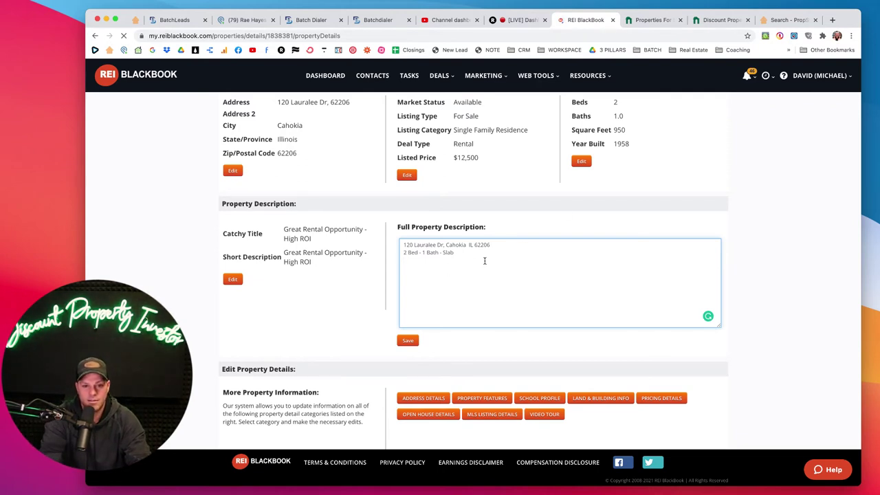
{"action": "type", "text": "950 S"}
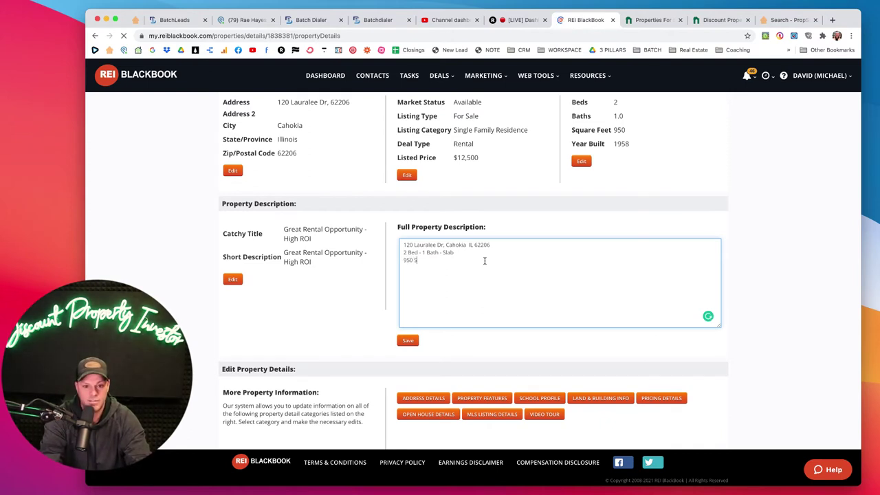
{"action": "type", "text": "F  "}
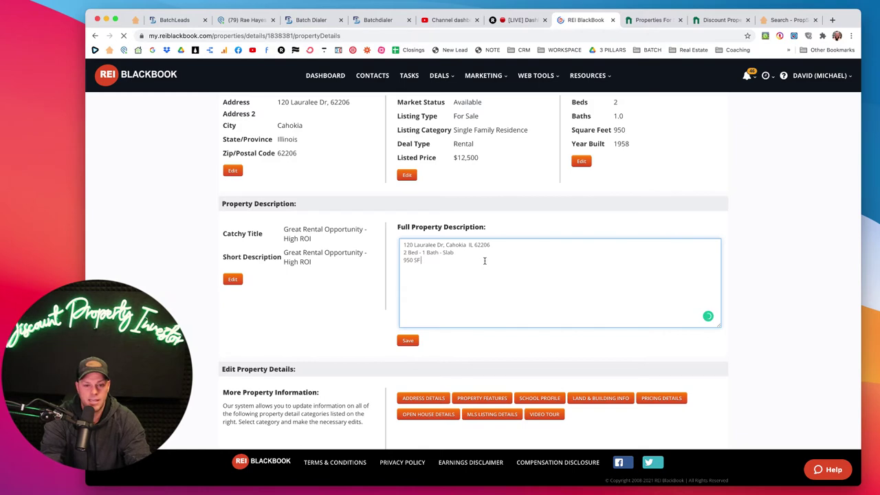
{"action": "type", "text": "Backs to"}
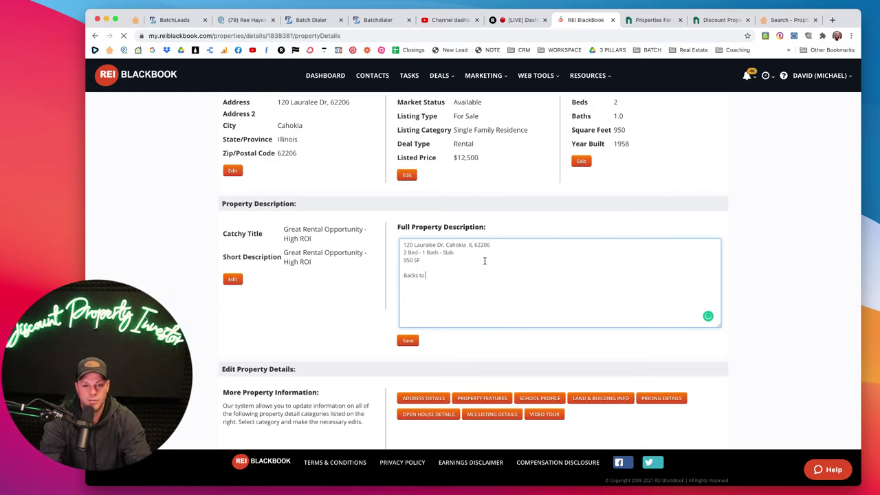
{"action": "type", "text": " Middle"}
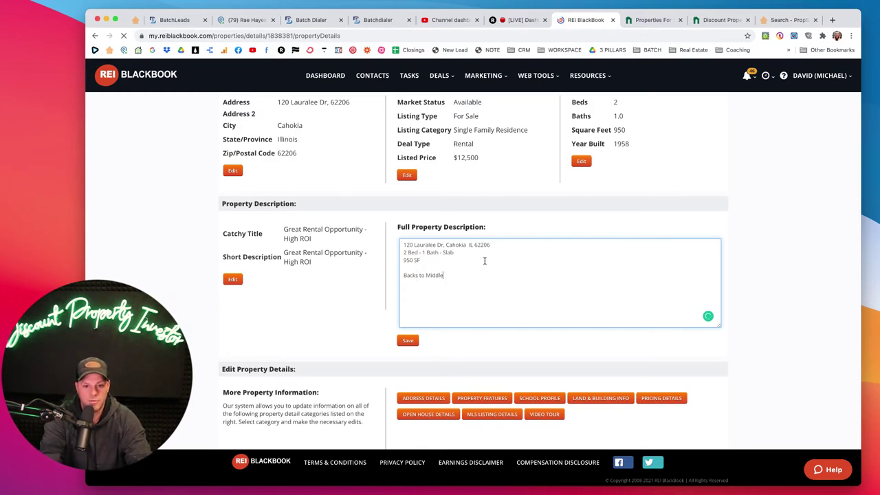
{"action": "type", "text": " School!"}
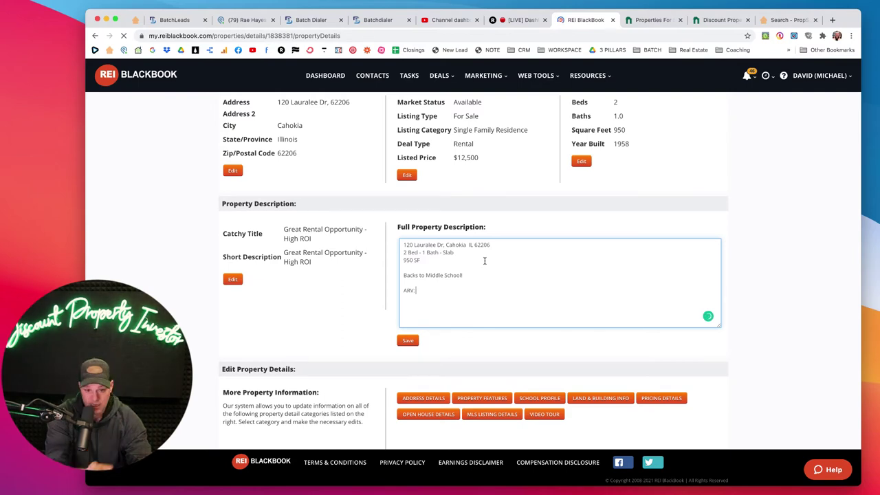
{"action": "left_click", "coordinate": [789, 22]}
{"action": "left_click_drag", "start_coordinate": [791, 148], "coordinate": [723, 147]}
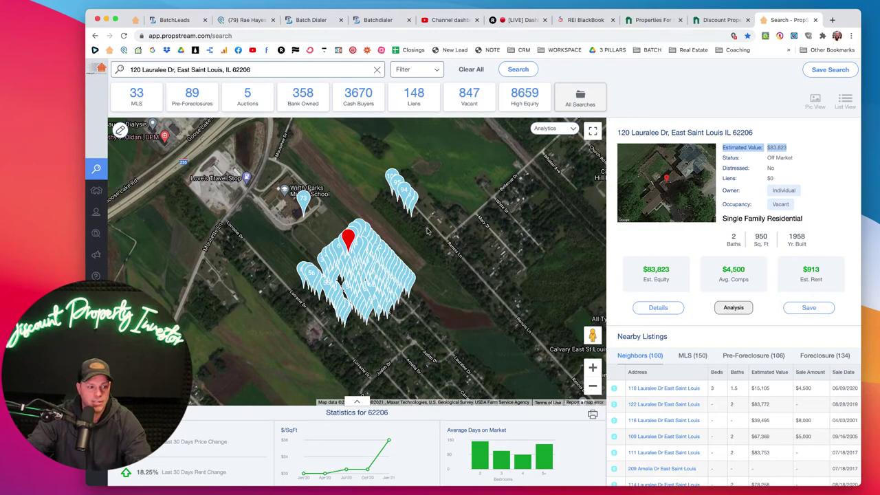
{"action": "left_click", "coordinate": [753, 93]}
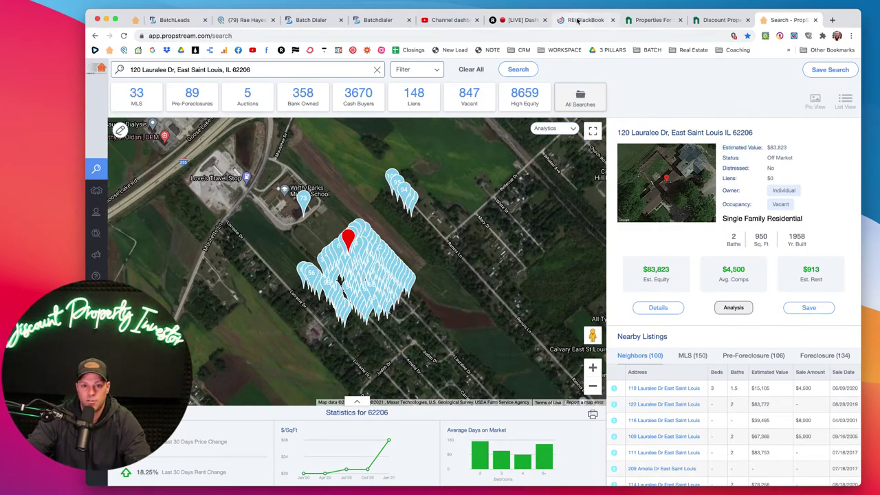
{"action": "left_click", "coordinate": [577, 20]}
{"action": "left_click", "coordinate": [437, 291]}
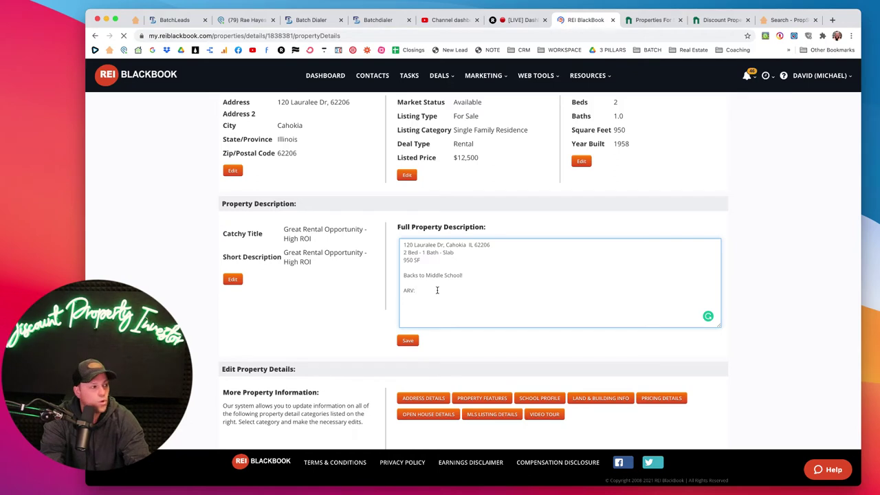
Add the lines '$30-50', 'Repairs ~ 10K' and 'Asking 12,500' to the description.
{"action": "type", "text": "$"}
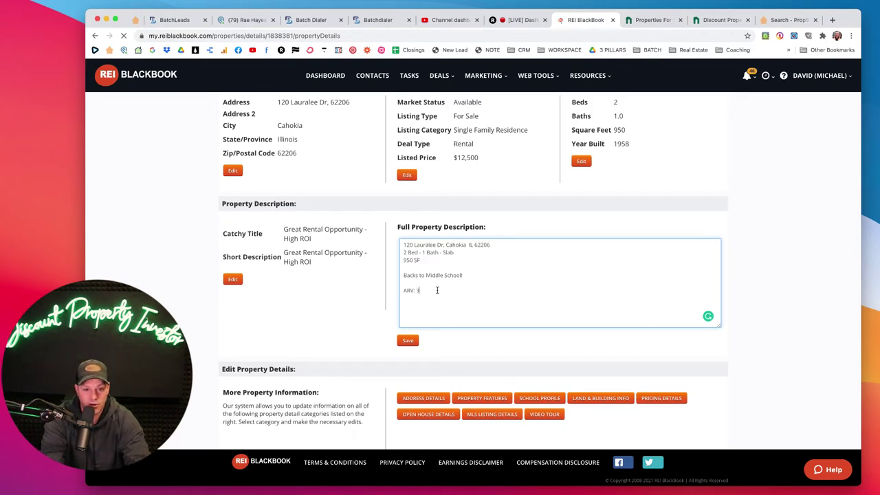
{"action": "type", "text": "30-50K"}
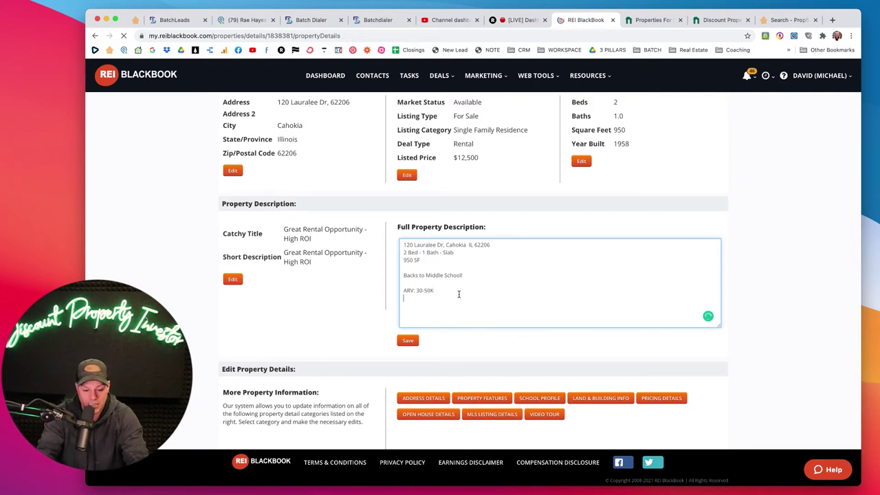
{"action": "type", "text": "Rep"}
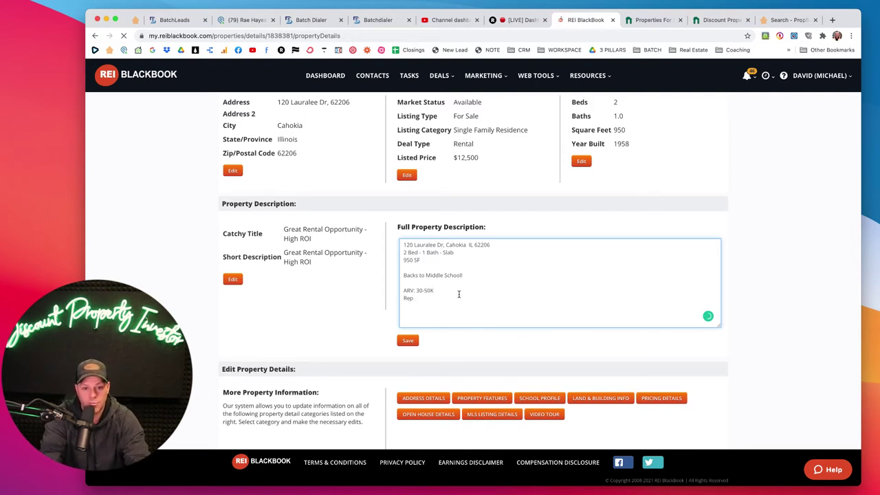
{"action": "type", "text": "airs -"}
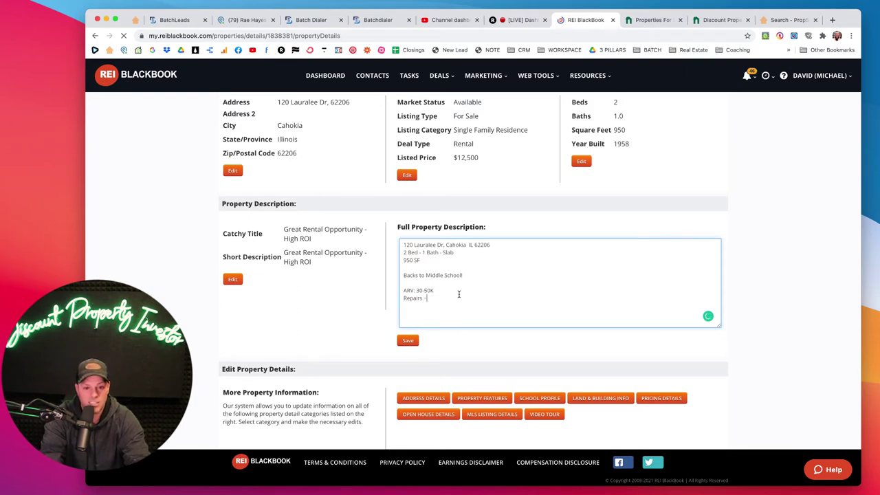
{"action": "type", "text": "rs ~ 10K"}
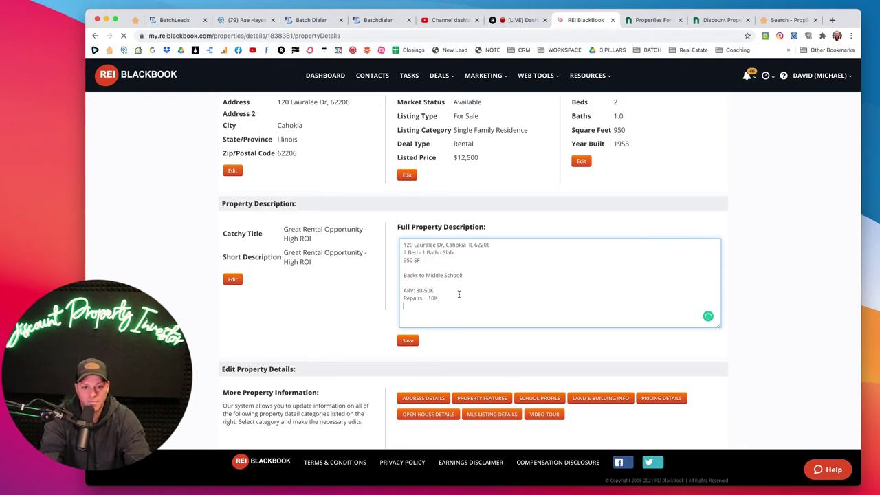
{"action": "key", "text": "Return"}
{"action": "type", "text": "Asking 12"}
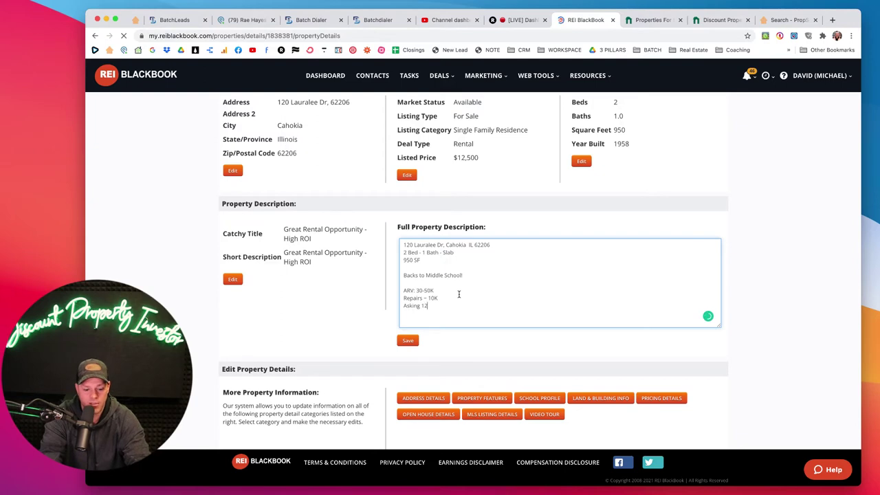
{"action": "type", "text": ",500"}
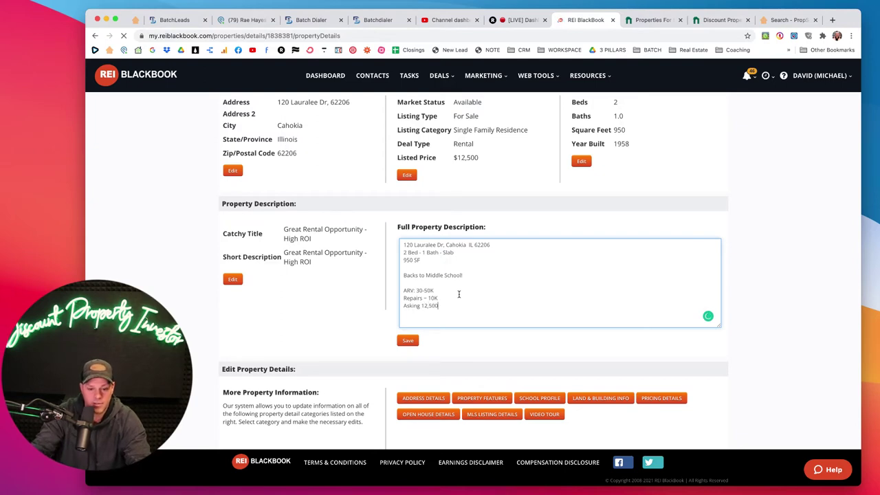
{"action": "key", "text": "Return"}
{"action": "key", "text": "Return"}
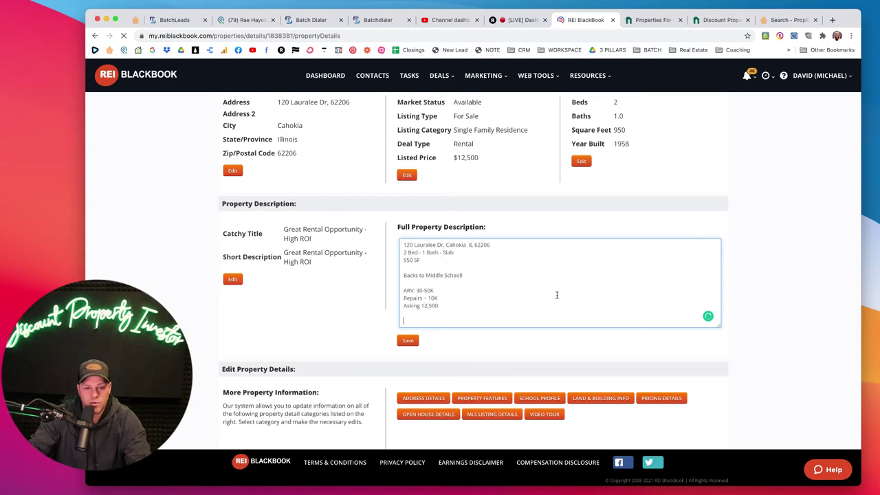
Add a closing 'Call for Lockbox Code:' line to the description.
{"action": "scroll", "coordinate": [554, 295], "scroll_direction": "down", "scroll_amount": 1}
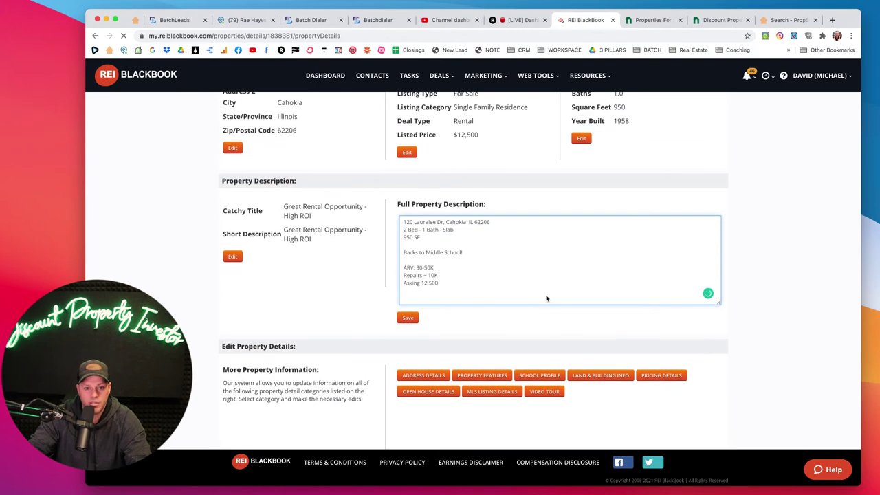
{"action": "scroll", "coordinate": [546, 296], "scroll_direction": "up", "scroll_amount": 1}
{"action": "type", "text": "C"}
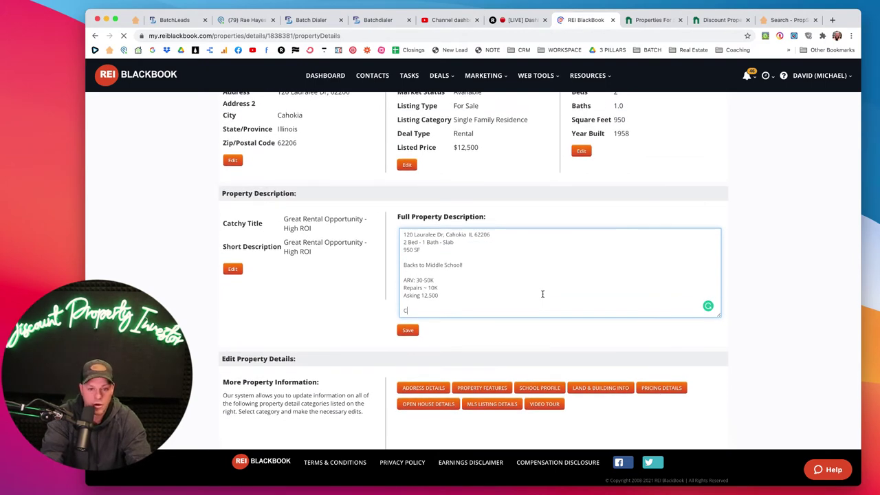
{"action": "type", "text": "all for Lock"}
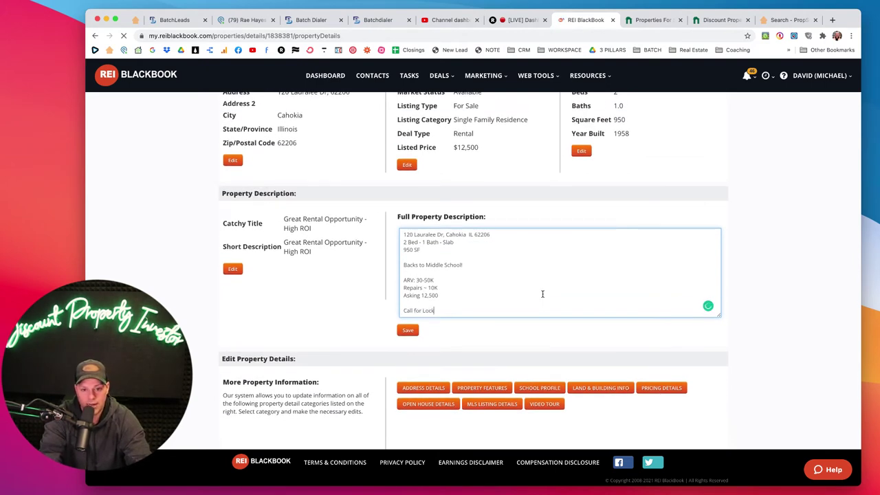
{"action": "type", "text": "box:"}
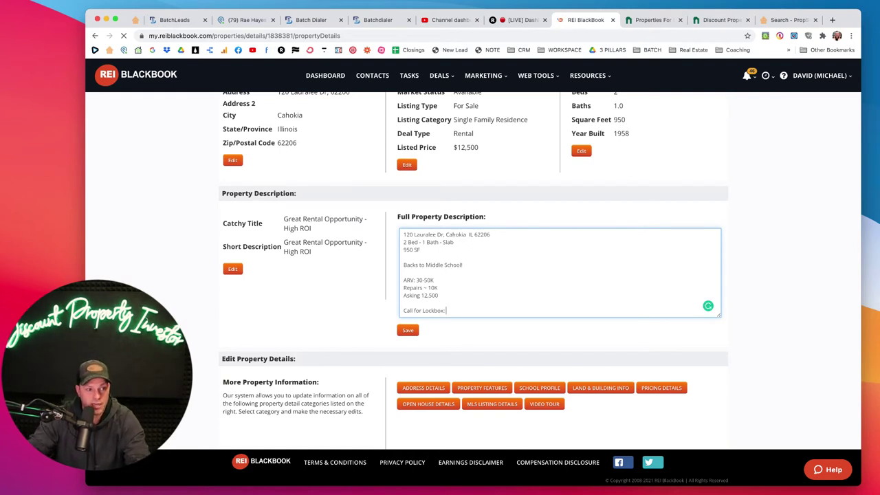
{"action": "scroll", "coordinate": [474, 306], "scroll_direction": "down", "scroll_amount": 1}
{"action": "scroll", "coordinate": [474, 306], "scroll_direction": "down", "scroll_amount": 1}
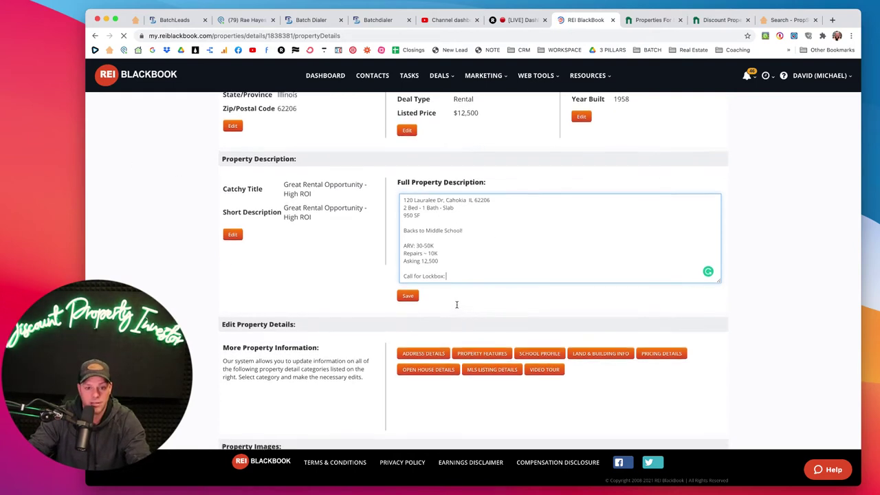
{"action": "scroll", "coordinate": [455, 304], "scroll_direction": "up", "scroll_amount": 1}
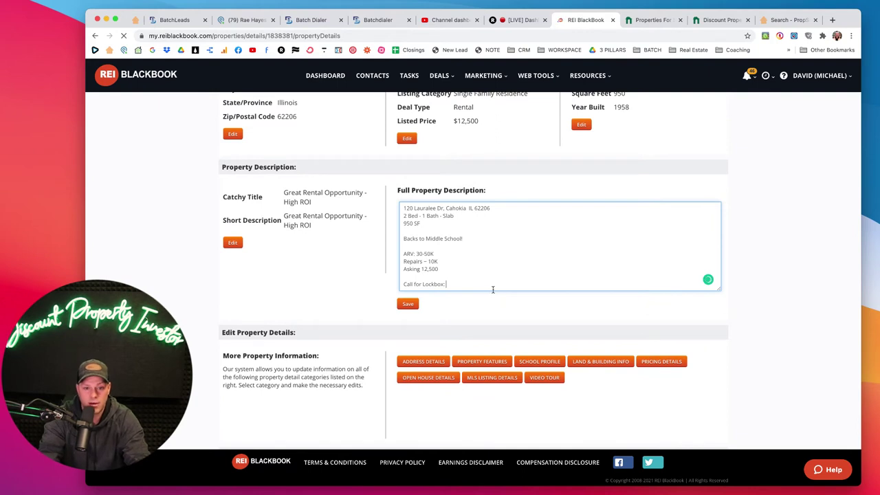
{"action": "type", "text": "Cod"}
{"action": "key", "text": "BackSpace"}
{"action": "key", "text": "BackSpace"}
{"action": "key", "text": "BackSpace"}
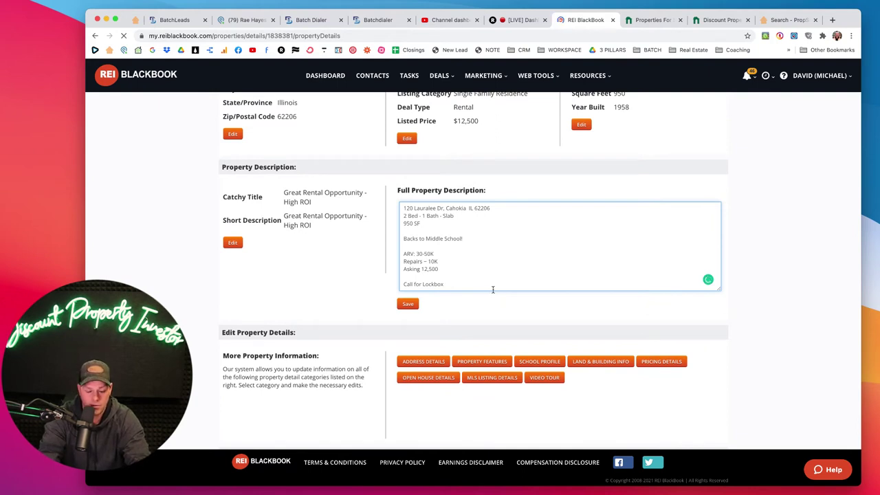
{"action": "type", "text": "Code:"}
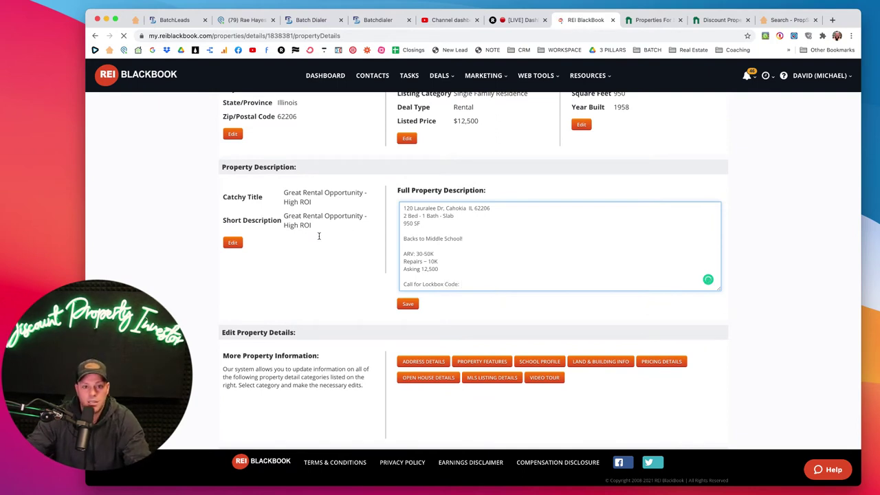
{"action": "scroll", "coordinate": [330, 239], "scroll_direction": "up", "scroll_amount": 2}
{"action": "left_click", "coordinate": [650, 20]}
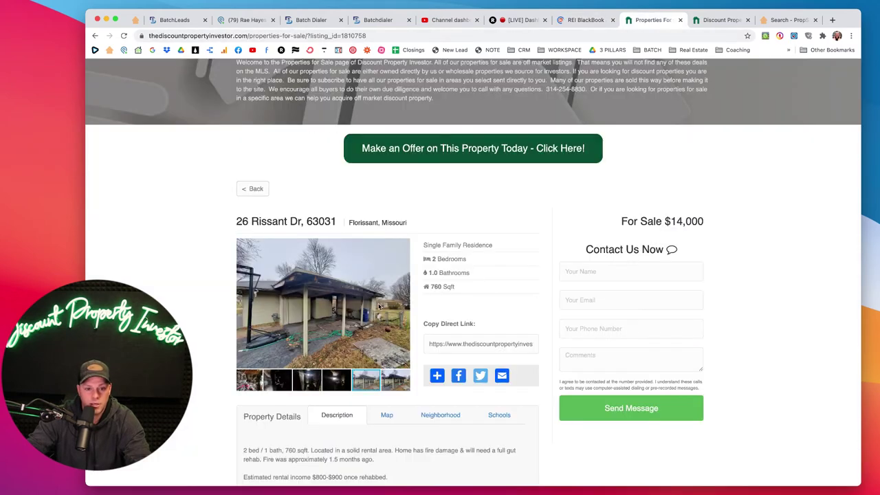
{"action": "scroll", "coordinate": [390, 397], "scroll_direction": "down", "scroll_amount": 3}
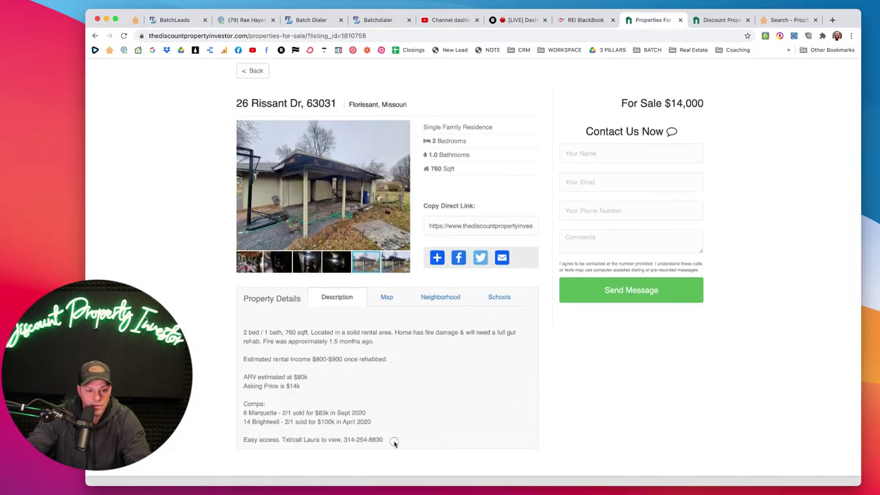
{"action": "left_click_drag", "start_coordinate": [393, 443], "coordinate": [244, 439]}
{"action": "key", "text": "ctrl+c"}
Replace the lockbox line with the copied easy-access viewing note and save the description.
{"action": "left_click", "coordinate": [585, 20]}
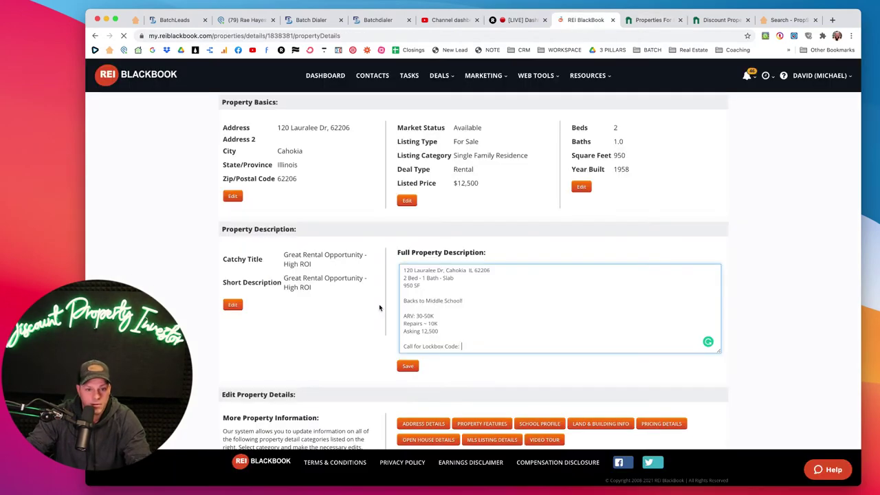
{"action": "left_click", "coordinate": [467, 347]}
{"action": "triple_click", "coordinate": [468, 348]}
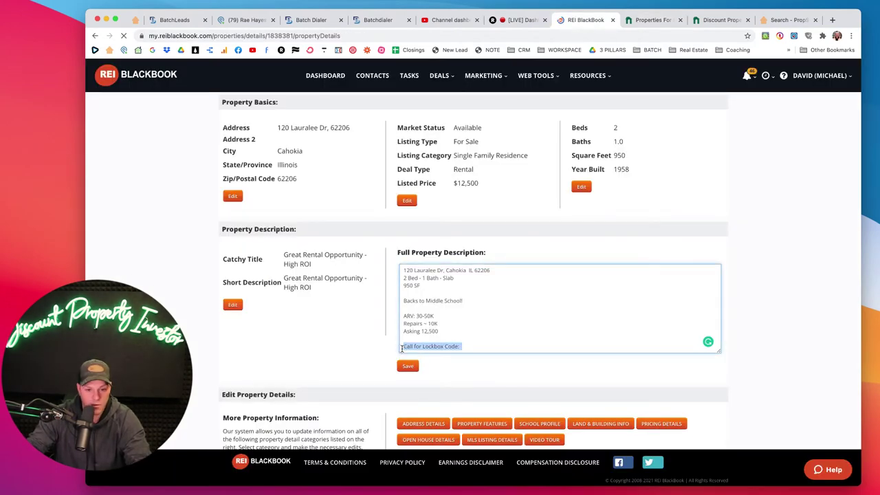
{"action": "key", "text": "ctrl+v"}
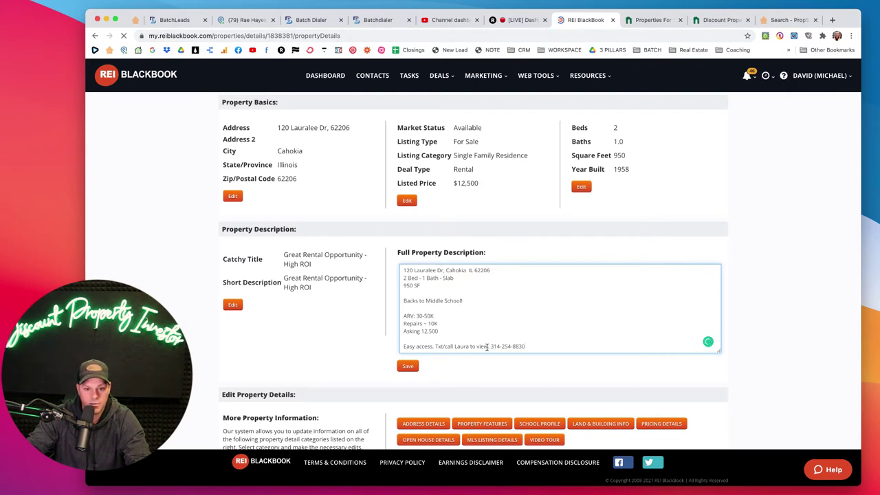
{"action": "scroll", "coordinate": [546, 347], "scroll_direction": "down", "scroll_amount": 1}
{"action": "scroll", "coordinate": [489, 332], "scroll_direction": "up", "scroll_amount": 1}
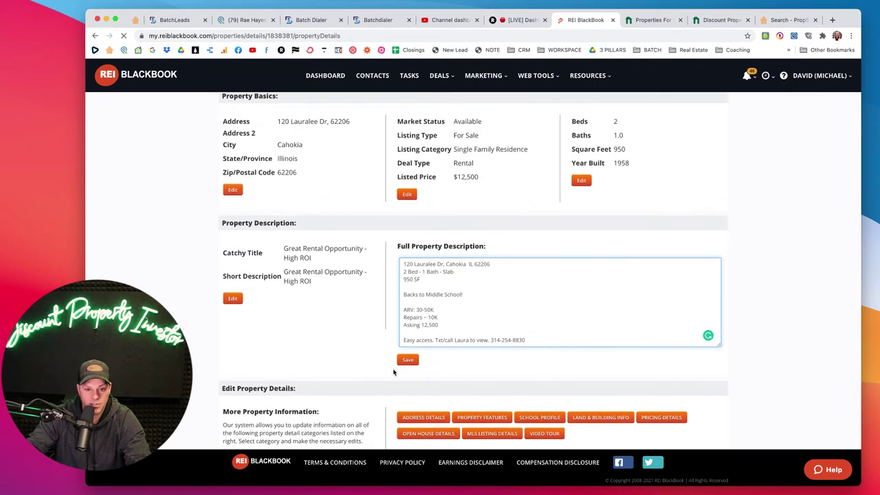
{"action": "left_click", "coordinate": [407, 366]}
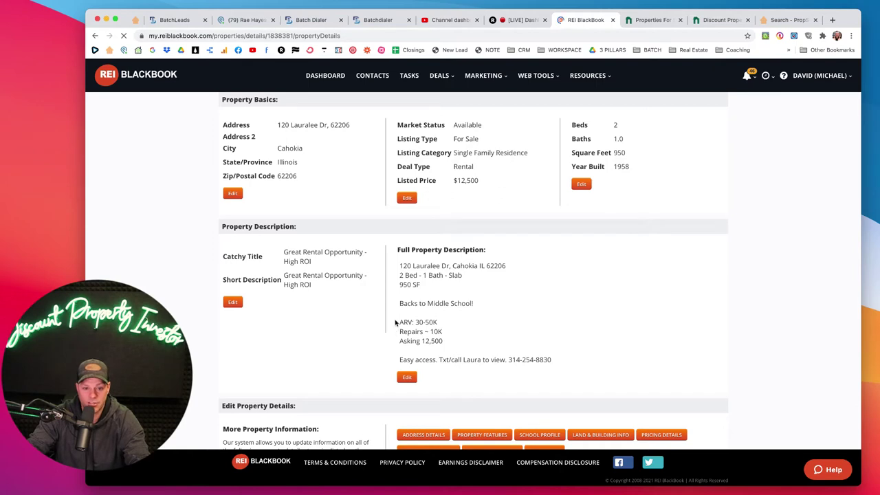
Review the saved description, highlighting the ARV, Repairs and asking price 12,500 lines.
{"action": "left_click_drag", "start_coordinate": [396, 323], "coordinate": [397, 265]}
{"action": "left_click", "coordinate": [440, 322]}
{"action": "left_click_drag", "start_coordinate": [437, 322], "coordinate": [401, 332]}
{"action": "left_click", "coordinate": [445, 331]}
{"action": "left_click", "coordinate": [443, 350]}
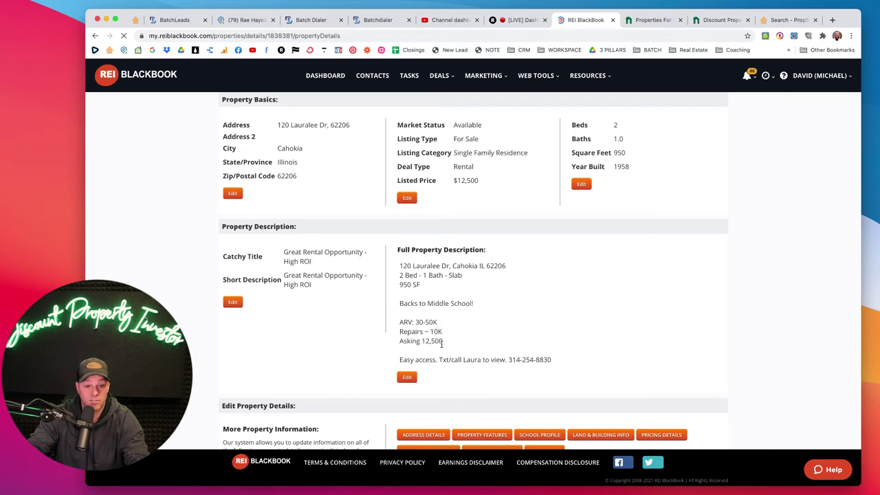
{"action": "triple_click", "coordinate": [443, 343]}
{"action": "left_click", "coordinate": [449, 340]}
{"action": "left_click_drag", "start_coordinate": [449, 340], "coordinate": [401, 331]}
{"action": "triple_click", "coordinate": [423, 338]}
{"action": "left_click", "coordinate": [458, 334]}
{"action": "left_click_drag", "start_coordinate": [569, 361], "coordinate": [398, 267]}
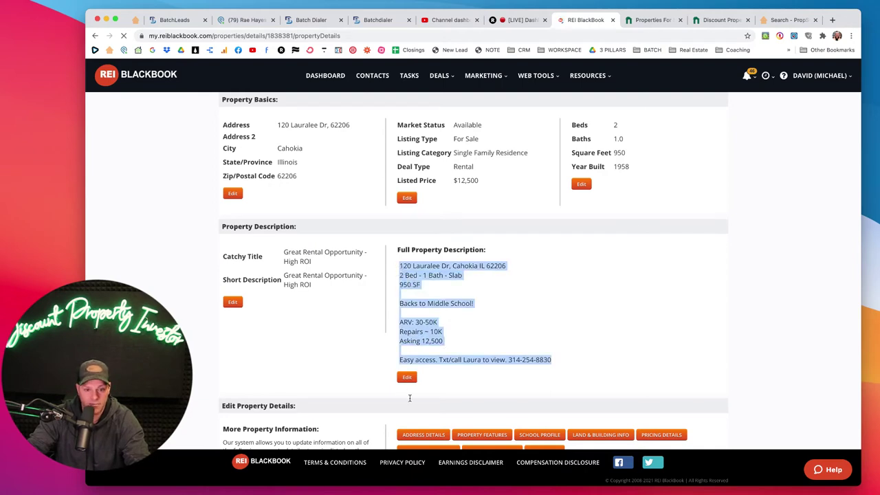
Insert 'Should rent for 800 + Monthly' under 'Backs to Middle School!', remove extra blank lines, and save.
{"action": "left_click", "coordinate": [408, 377]}
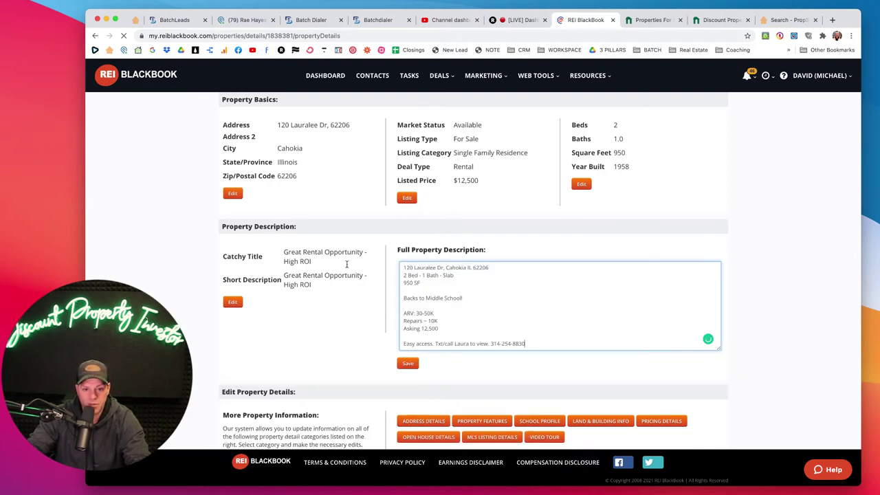
{"action": "scroll", "coordinate": [546, 325], "scroll_direction": "down", "scroll_amount": 1}
{"action": "key", "text": "shift+Home"}
{"action": "key", "text": "super+c"}
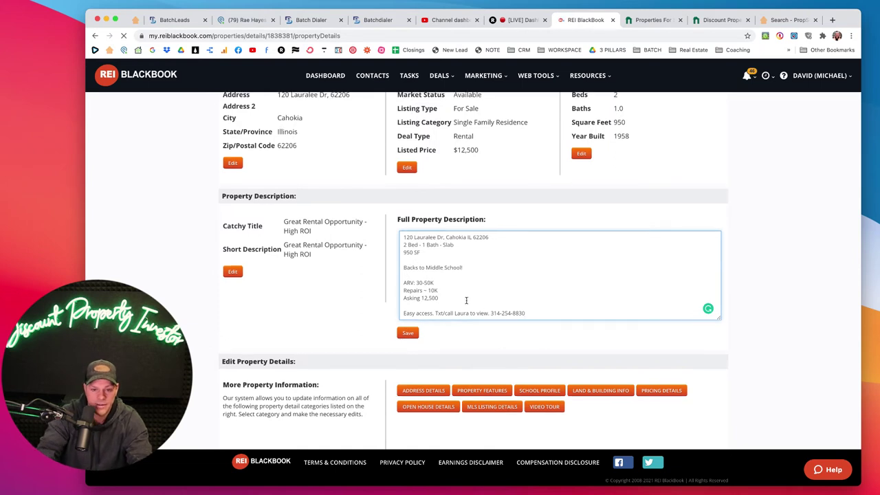
{"action": "key", "text": "BackSpace"}
{"action": "type", "text": "Should ren"}
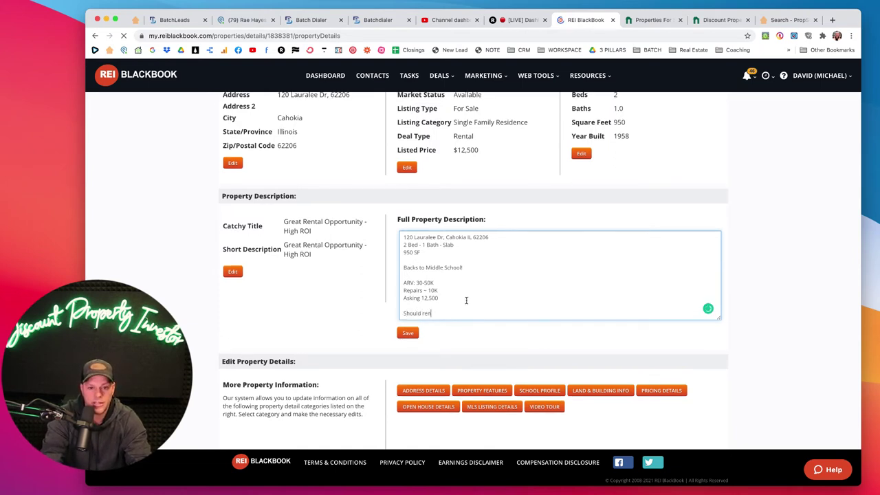
{"action": "type", "text": "t for 800 + Monthly"}
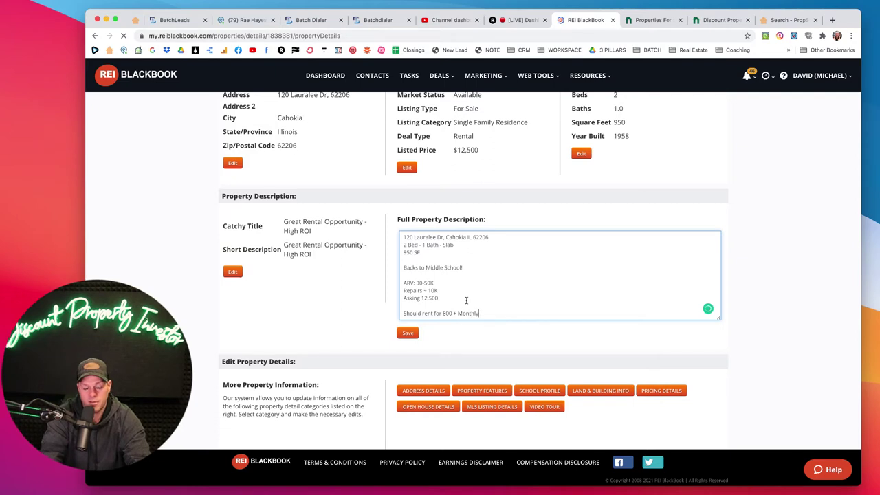
{"action": "key", "text": "super+v"}
{"action": "left_click", "coordinate": [410, 285]}
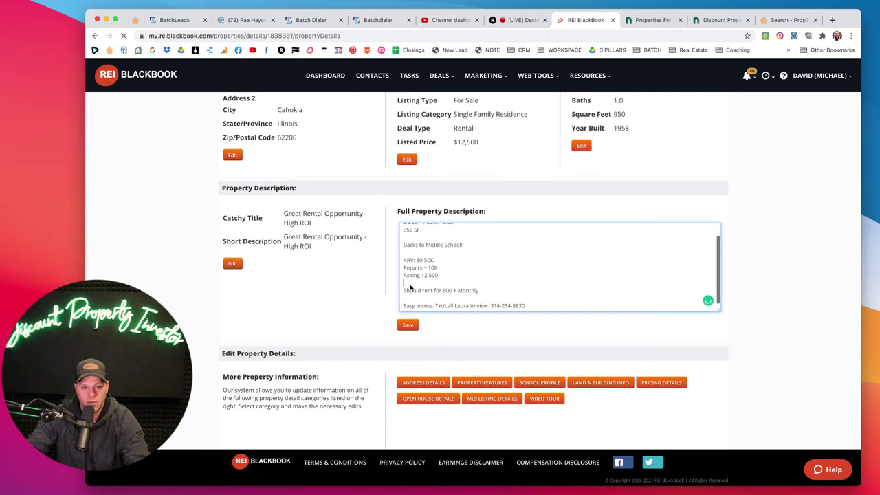
{"action": "left_click_drag", "start_coordinate": [503, 289], "coordinate": [408, 243]}
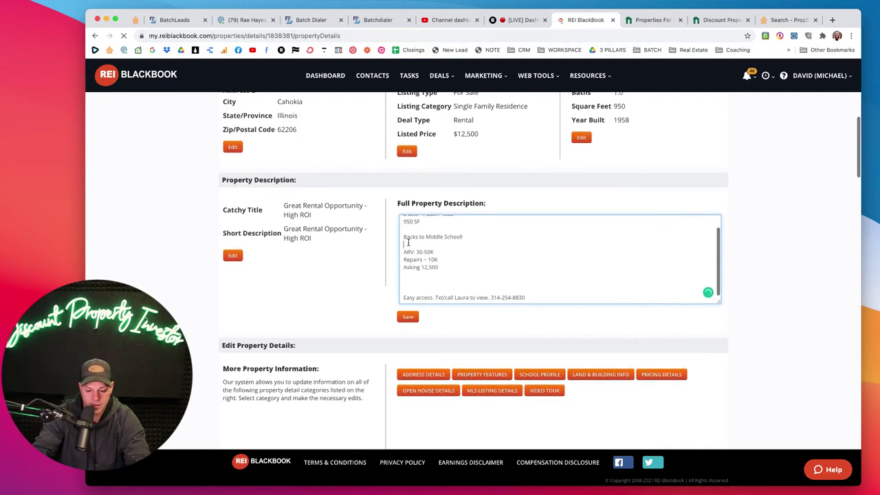
{"action": "key", "text": "Return"}
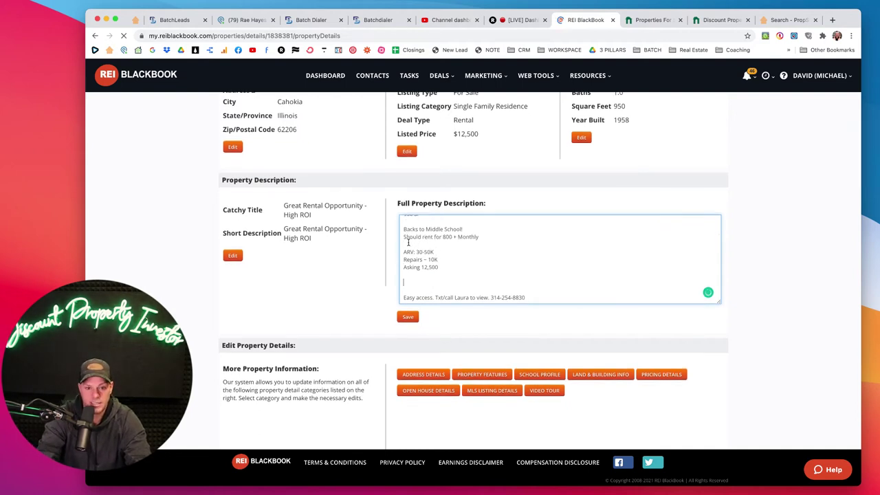
{"action": "key", "text": "BackSpace"}
{"action": "key", "text": "BackSpace"}
{"action": "left_click", "coordinate": [407, 316]}
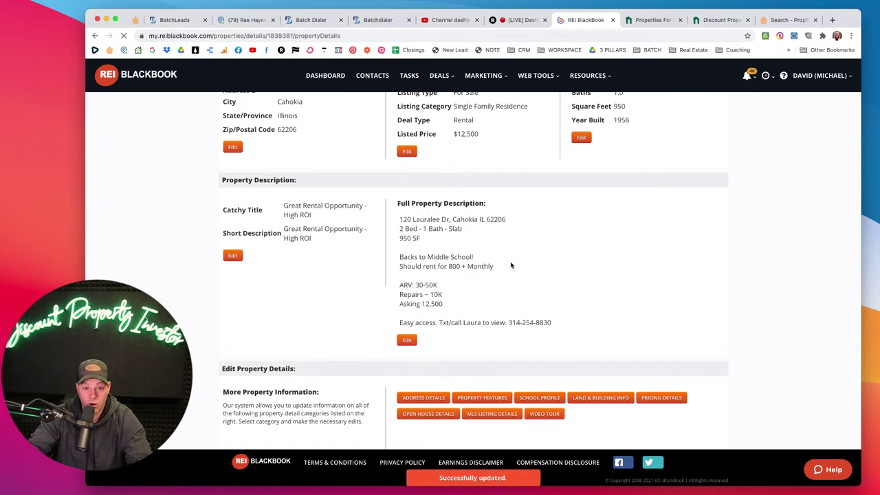
{"action": "scroll", "coordinate": [396, 270], "scroll_direction": "up", "scroll_amount": 1}
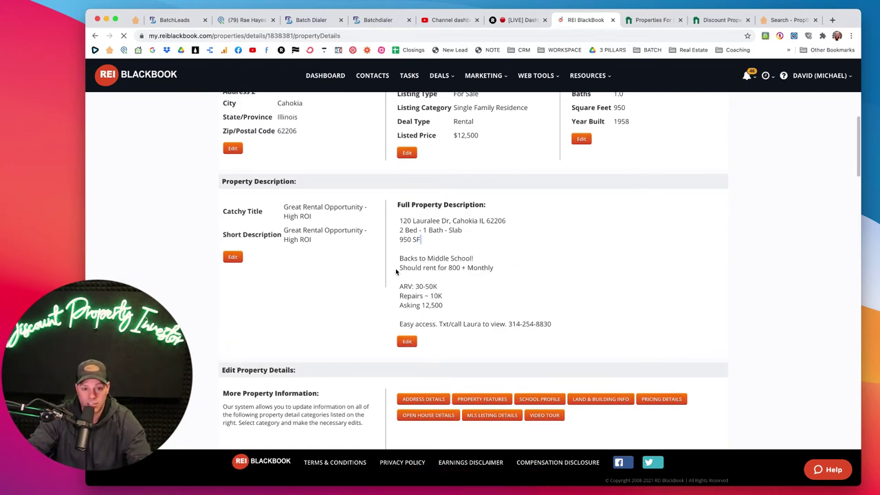
{"action": "scroll", "coordinate": [396, 268], "scroll_direction": "up", "scroll_amount": 5}
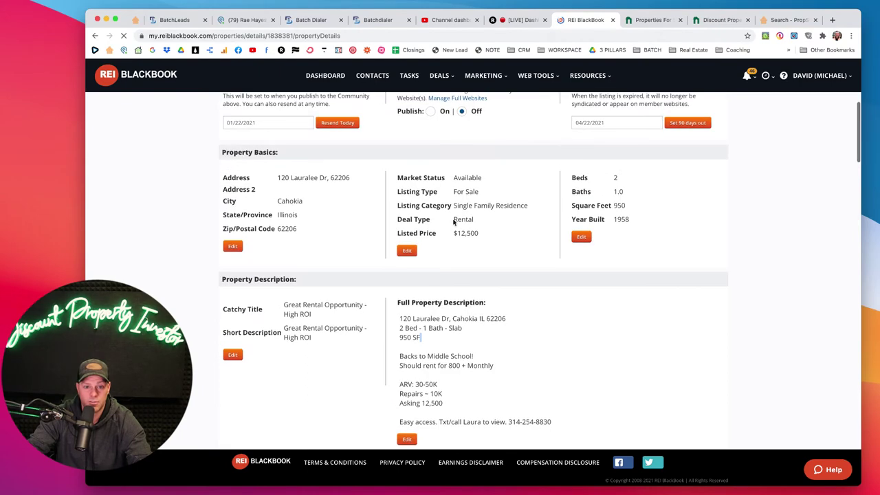
{"action": "scroll", "coordinate": [455, 234], "scroll_direction": "up", "scroll_amount": 8}
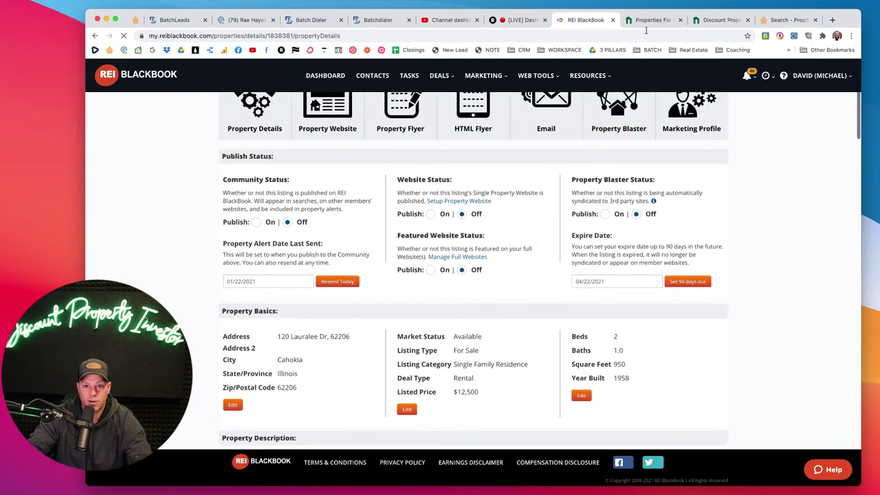
{"action": "left_click", "coordinate": [654, 20]}
{"action": "key", "text": "super+r"}
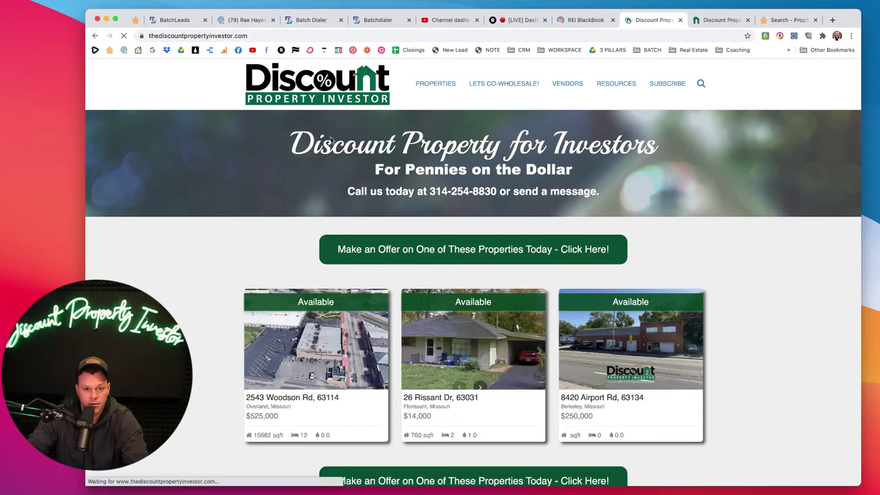
{"action": "scroll", "coordinate": [333, 212], "scroll_direction": "down", "scroll_amount": 3}
{"action": "scroll", "coordinate": [289, 199], "scroll_direction": "up", "scroll_amount": 3}
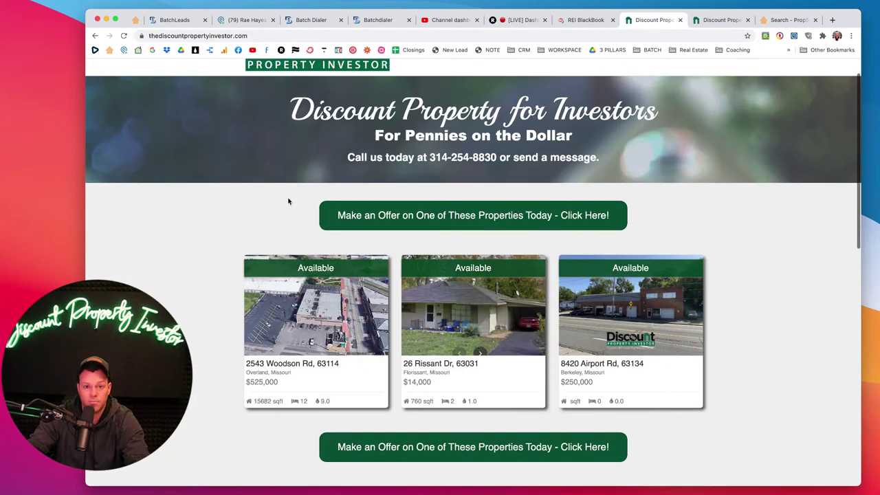
{"action": "left_click", "coordinate": [586, 19]}
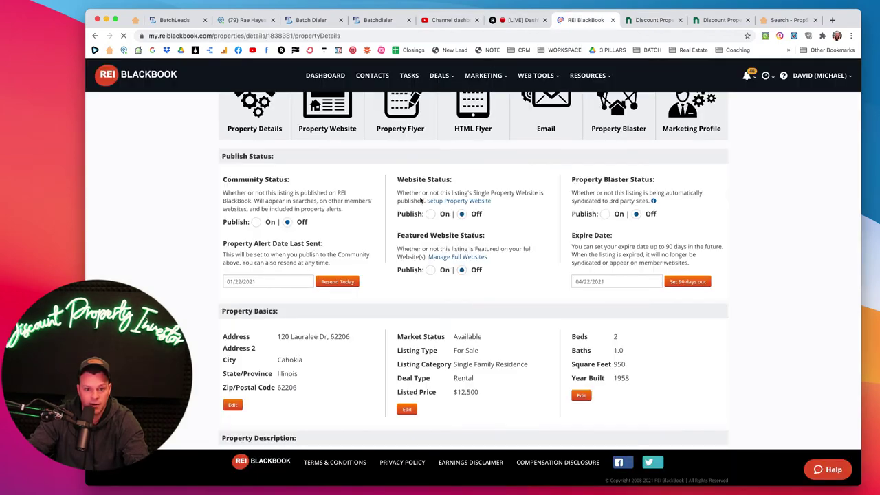
Review the Website Status and Featured Website Status sections on the Marketing tab.
{"action": "left_click_drag", "start_coordinate": [397, 182], "coordinate": [463, 181]}
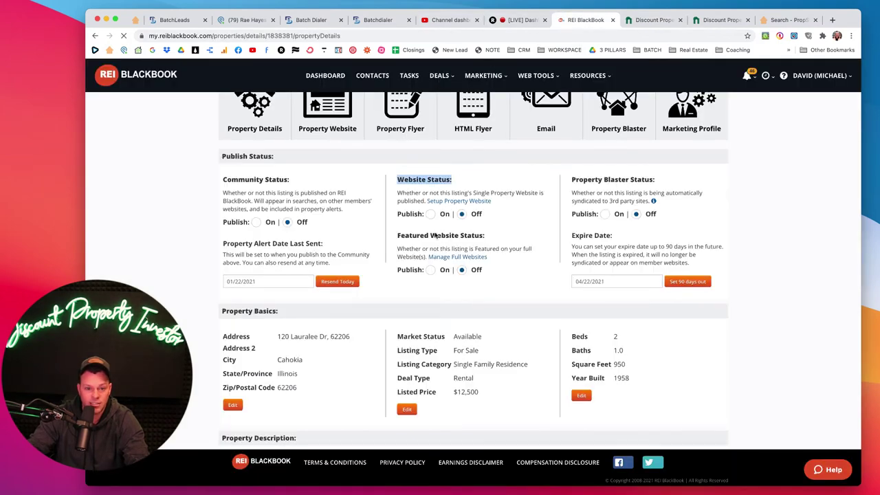
{"action": "left_click_drag", "start_coordinate": [396, 238], "coordinate": [481, 236]}
{"action": "left_click", "coordinate": [507, 242]}
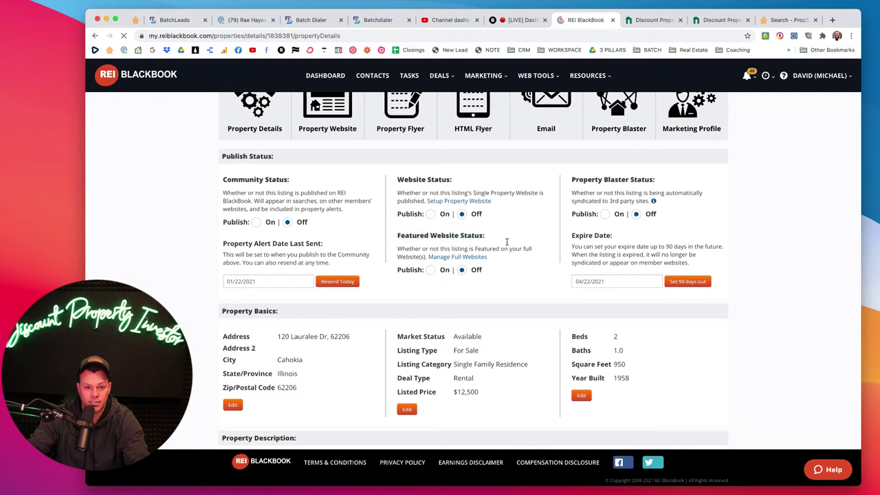
{"action": "mouse_move", "coordinate": [399, 177]}
{"action": "left_mouse_down"}
{"action": "mouse_move", "coordinate": [495, 213]}
{"action": "mouse_move", "coordinate": [407, 214]}
{"action": "mouse_move", "coordinate": [392, 180]}
{"action": "left_mouse_up"}
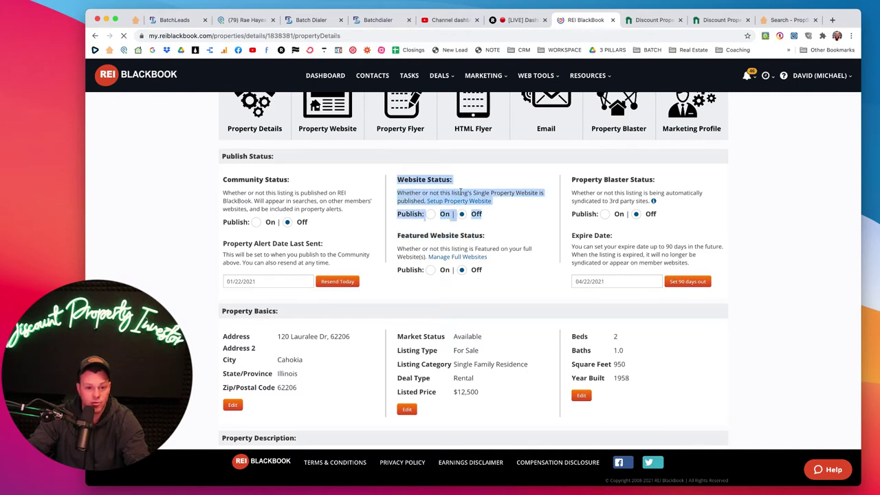
{"action": "scroll", "coordinate": [325, 415], "scroll_direction": "down", "scroll_amount": 1}
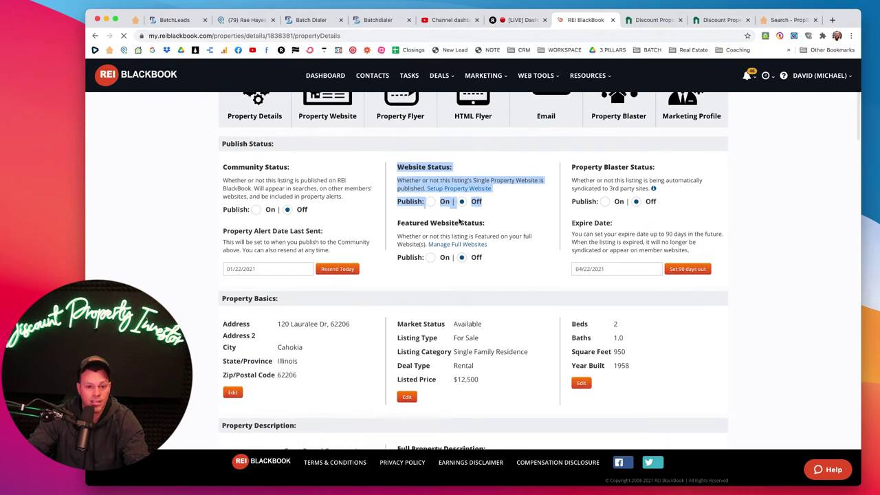
{"action": "left_click_drag", "start_coordinate": [398, 222], "coordinate": [486, 221]}
{"action": "left_click", "coordinate": [487, 231]}
{"action": "scroll", "coordinate": [488, 231], "scroll_direction": "down", "scroll_amount": 1}
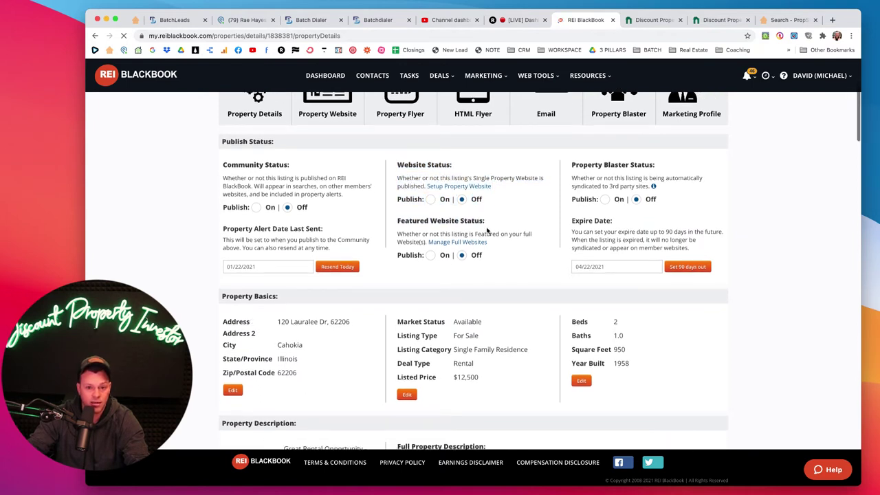
Turn on Featured Website and Community publishing and resend the property alert today.
{"action": "left_click", "coordinate": [429, 256]}
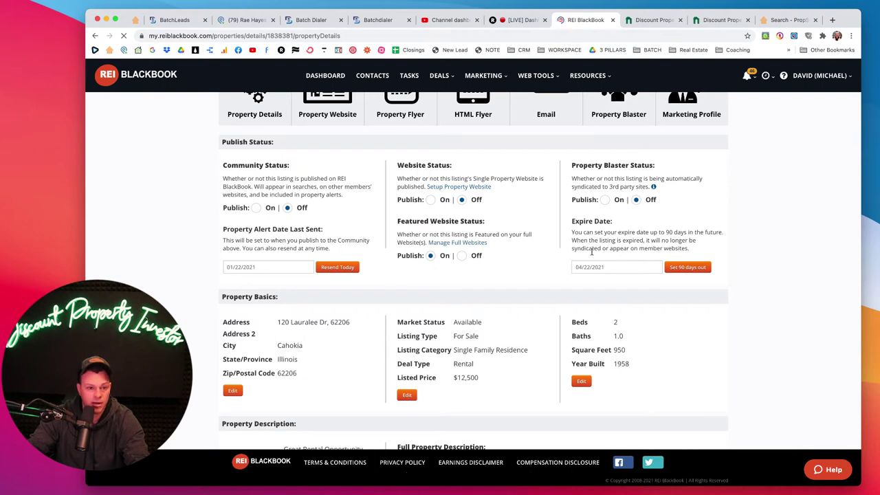
{"action": "left_click", "coordinate": [256, 208]}
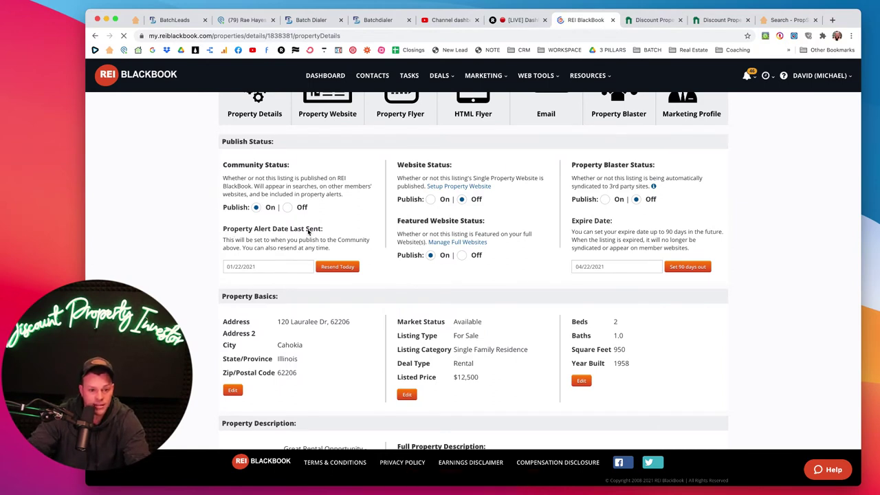
{"action": "left_click", "coordinate": [342, 268]}
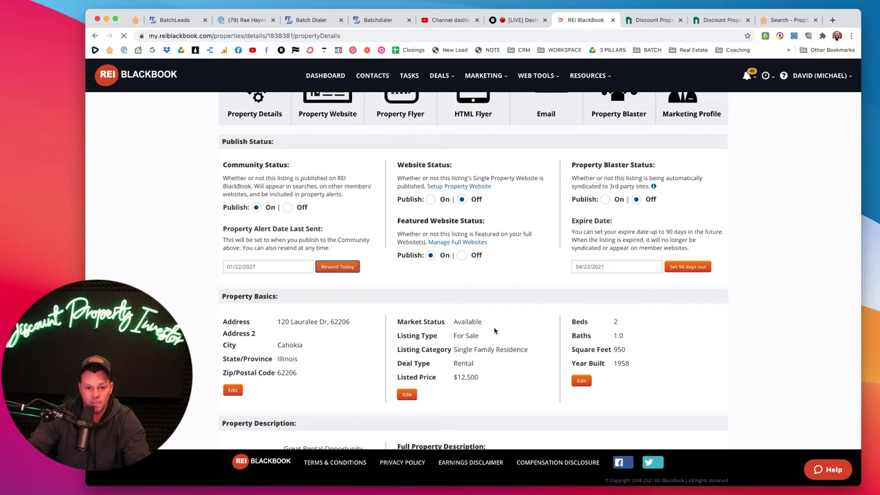
{"action": "left_click_drag", "start_coordinate": [494, 330], "coordinate": [398, 321]}
{"action": "scroll", "coordinate": [681, 121], "scroll_direction": "up", "scroll_amount": 5}
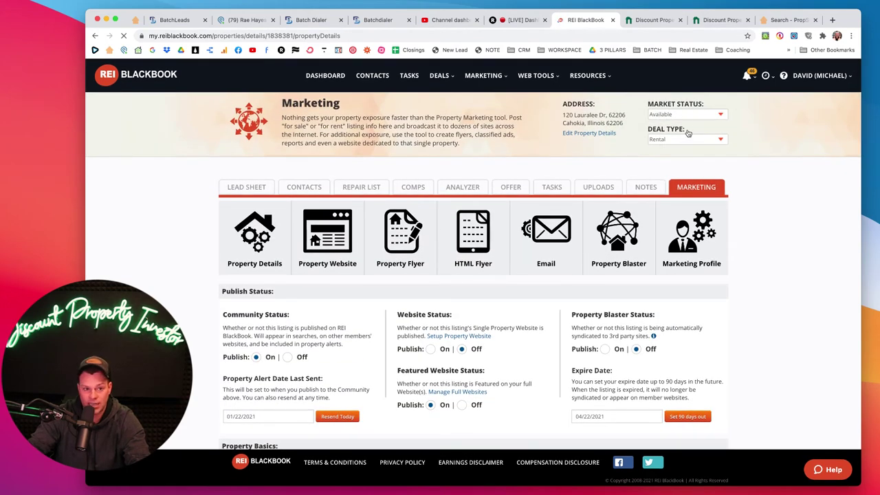
{"action": "left_click", "coordinate": [643, 24]}
{"action": "key", "text": "super+r"}
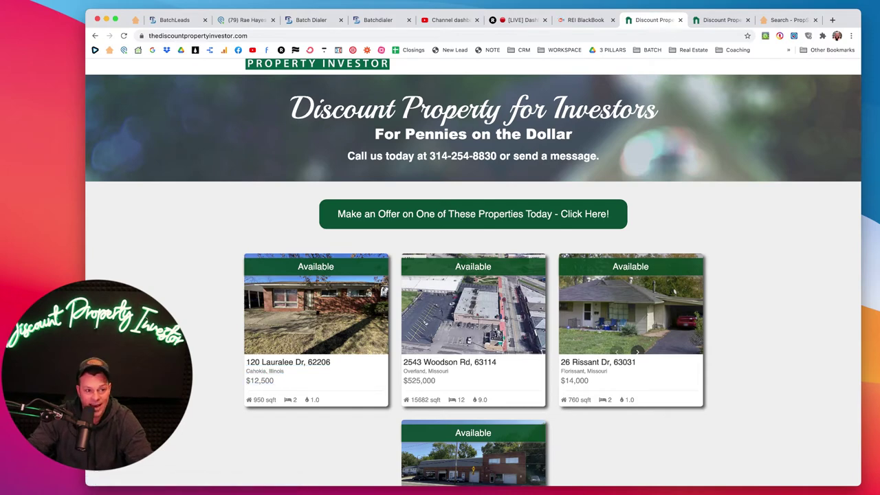
{"action": "scroll", "coordinate": [275, 213], "scroll_direction": "down", "scroll_amount": 3}
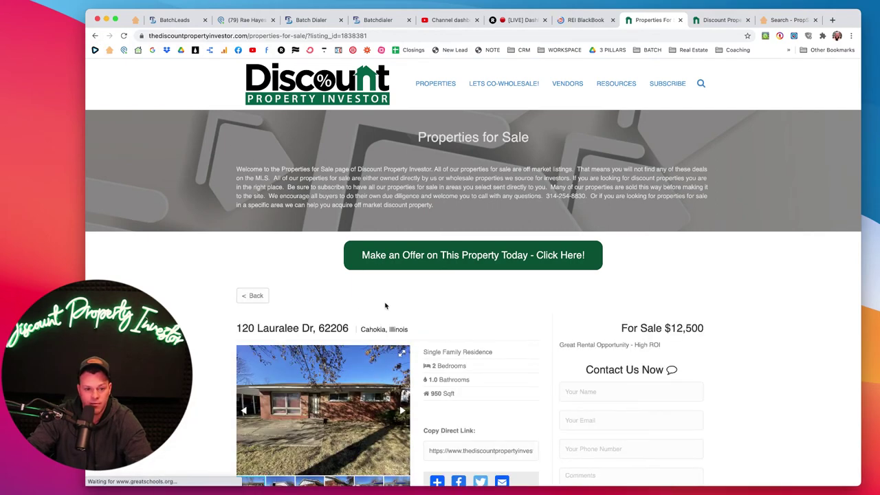
{"action": "scroll", "coordinate": [357, 304], "scroll_direction": "down", "scroll_amount": 2}
{"action": "double_click", "coordinate": [321, 266]}
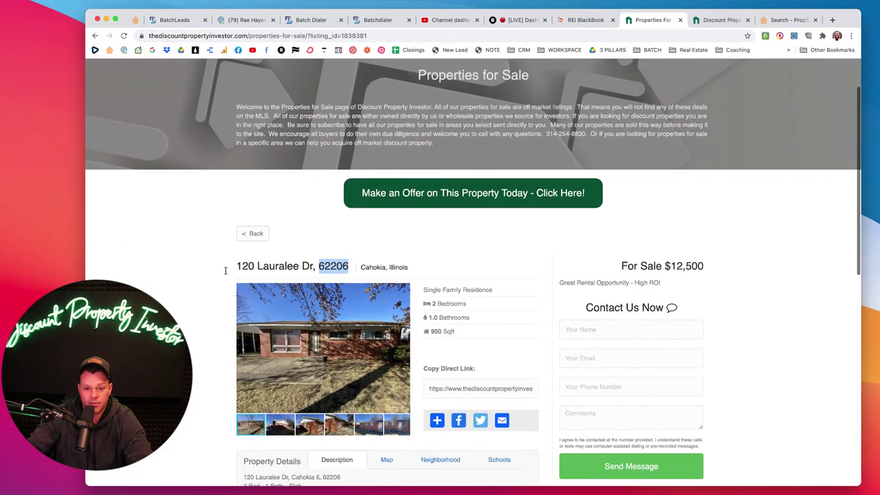
Browse the listing's gallery photos and review its description.
{"action": "scroll", "coordinate": [224, 274], "scroll_direction": "down", "scroll_amount": 3}
{"action": "left_click", "coordinate": [277, 342]}
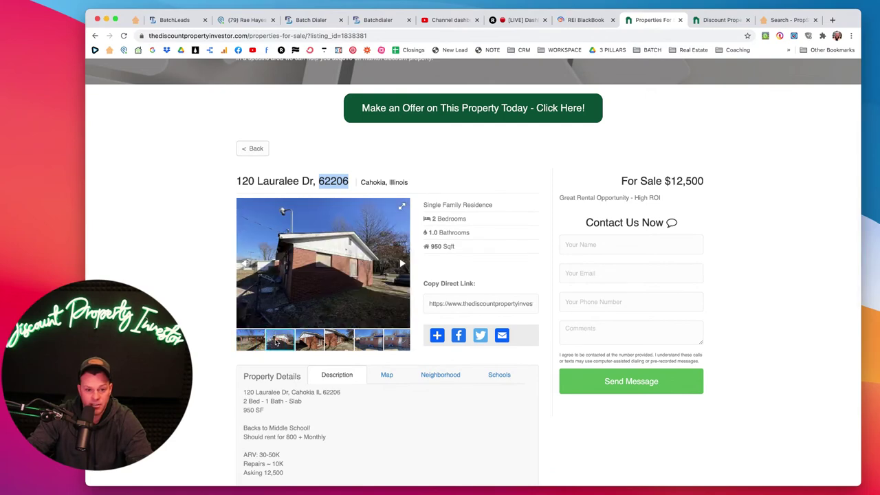
{"action": "left_click", "coordinate": [301, 342]}
{"action": "left_click", "coordinate": [325, 343]}
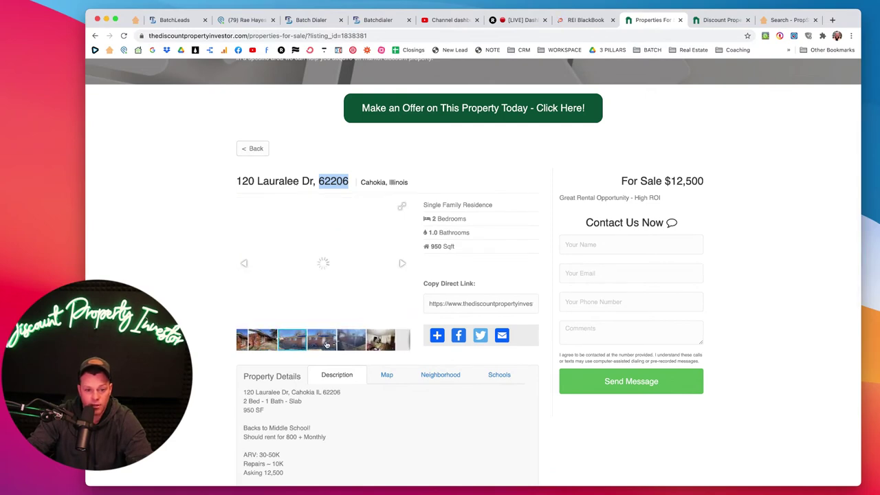
{"action": "scroll", "coordinate": [212, 354], "scroll_direction": "down", "scroll_amount": 3}
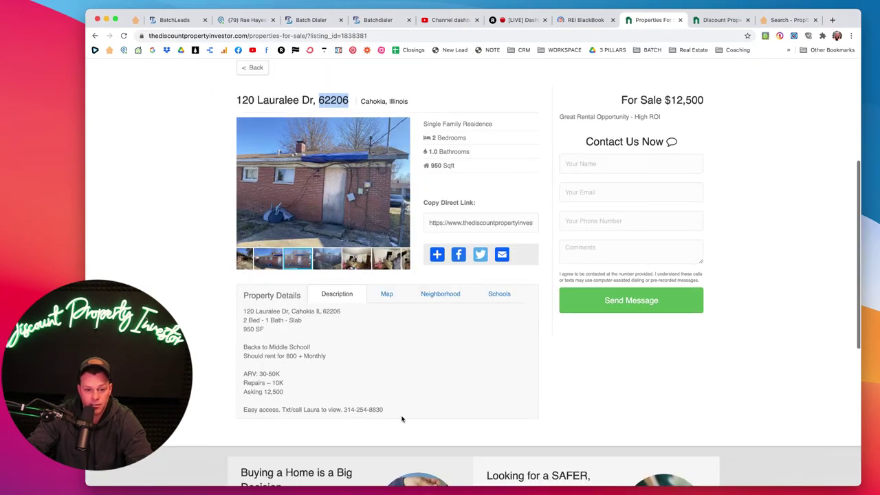
{"action": "left_click_drag", "start_coordinate": [402, 416], "coordinate": [242, 310]}
{"action": "left_click", "coordinate": [339, 309]}
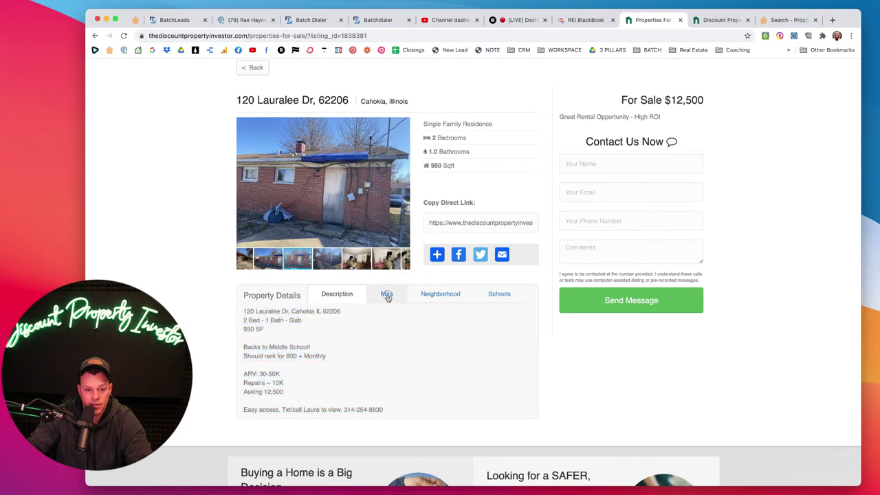
{"action": "left_click", "coordinate": [387, 295]}
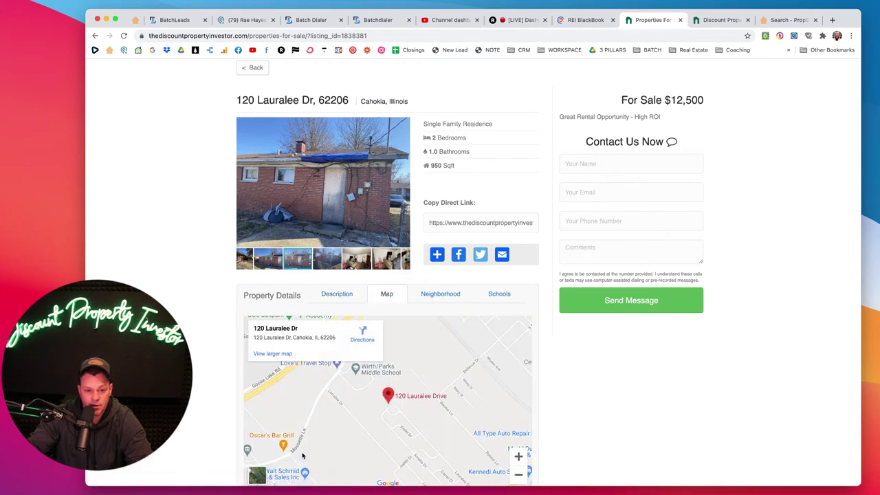
{"action": "scroll", "coordinate": [381, 392], "scroll_direction": "down", "scroll_amount": 1}
{"action": "scroll", "coordinate": [357, 400], "scroll_direction": "up", "scroll_amount": 1}
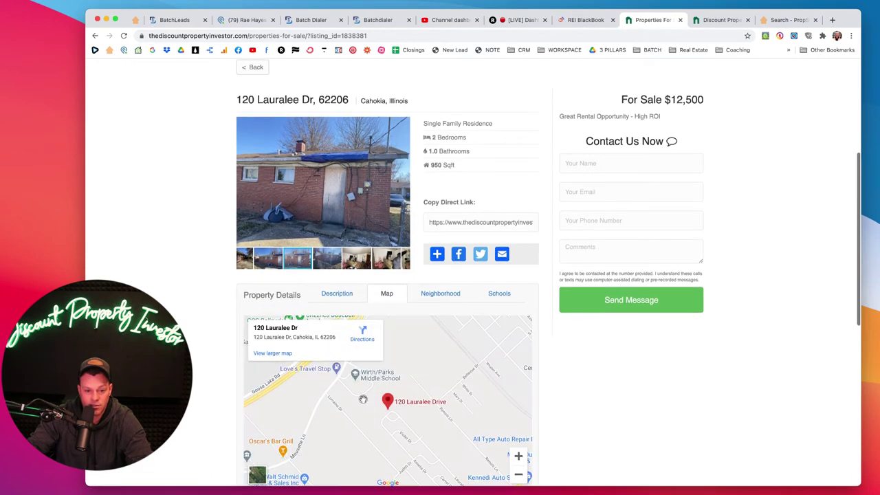
{"action": "scroll", "coordinate": [356, 401], "scroll_direction": "up", "scroll_amount": 2}
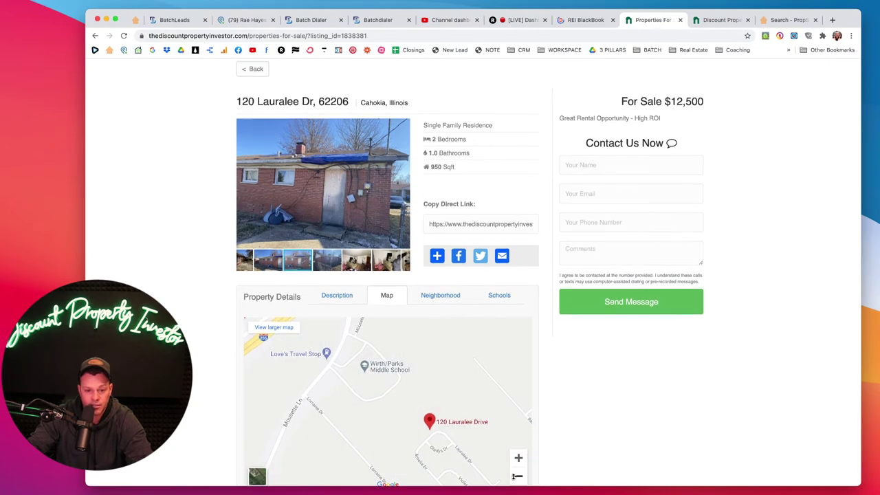
{"action": "left_click", "coordinate": [519, 475]}
{"action": "left_click", "coordinate": [519, 476]}
{"action": "left_click", "coordinate": [518, 476]}
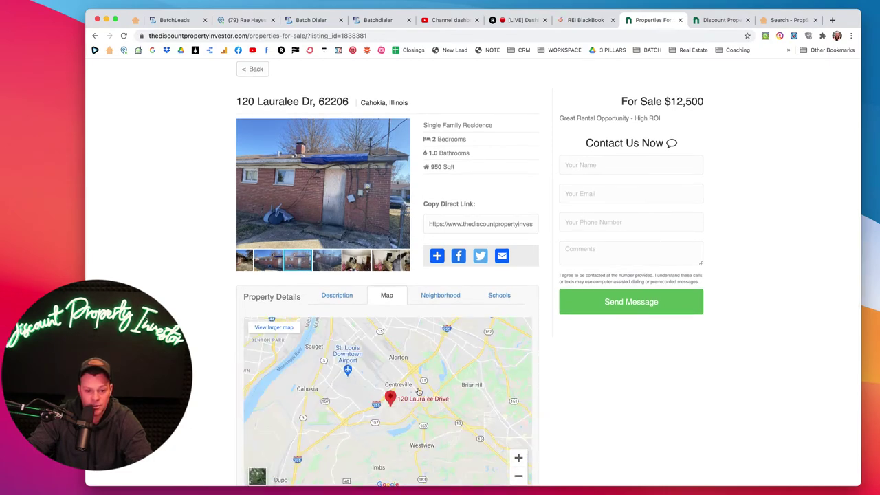
{"action": "left_click", "coordinate": [519, 476]}
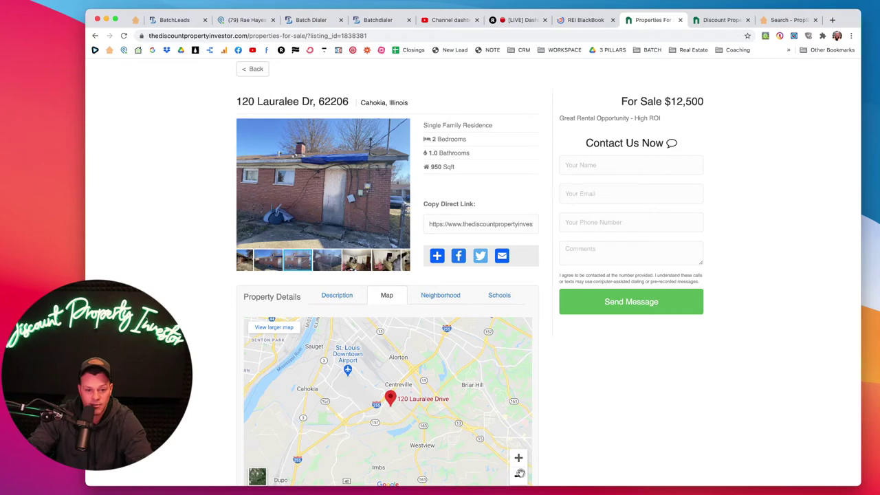
{"action": "left_click_drag", "start_coordinate": [424, 356], "coordinate": [470, 419]}
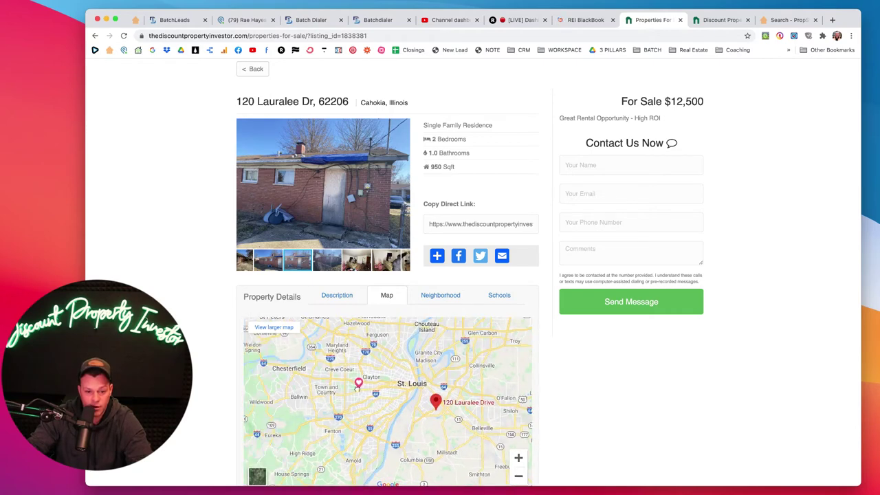
{"action": "mouse_move", "coordinate": [359, 392]}
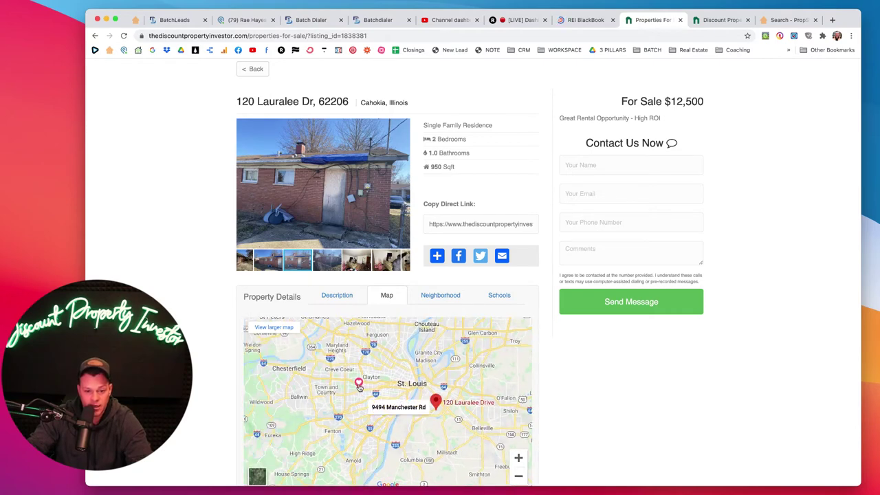
{"action": "mouse_move", "coordinate": [434, 403]}
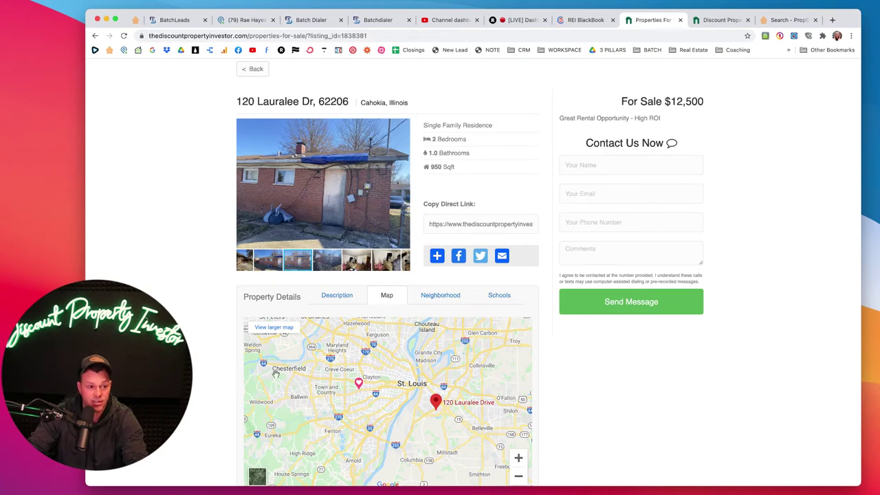
{"action": "left_click", "coordinate": [445, 297]}
{"action": "scroll", "coordinate": [383, 319], "scroll_direction": "down", "scroll_amount": 3}
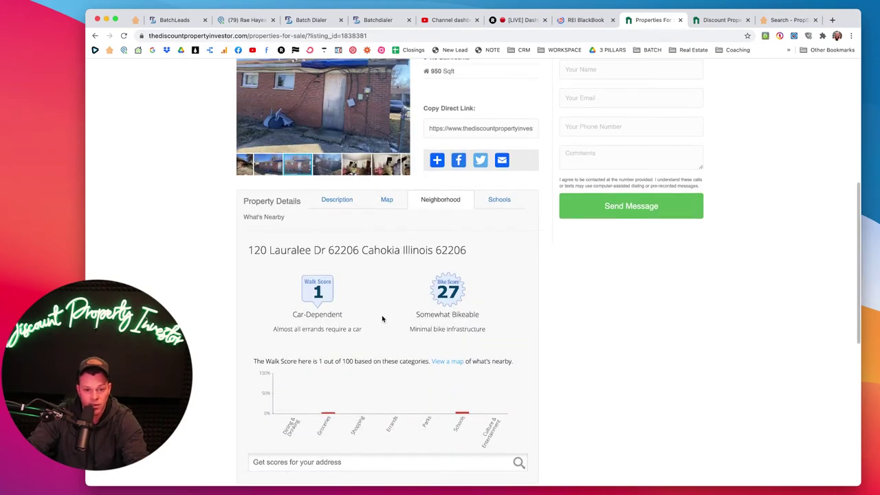
{"action": "scroll", "coordinate": [386, 317], "scroll_direction": "up", "scroll_amount": 2}
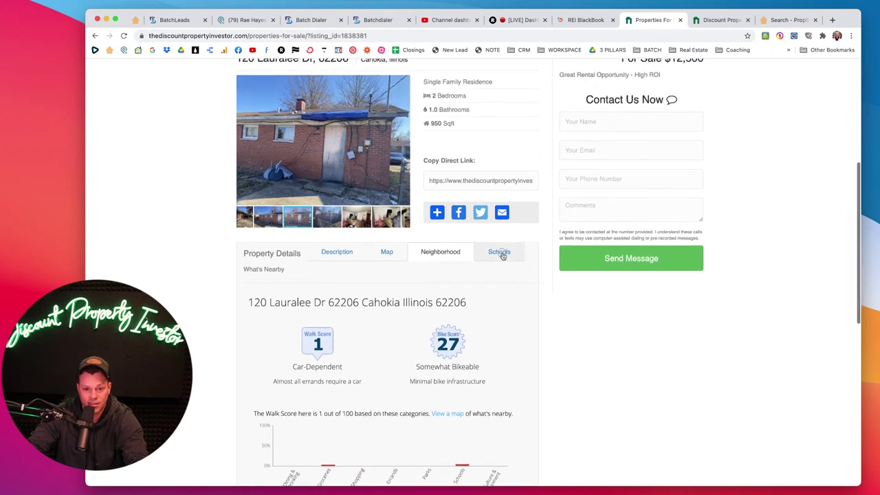
{"action": "left_click", "coordinate": [500, 252]}
{"action": "scroll", "coordinate": [229, 289], "scroll_direction": "down", "scroll_amount": 1}
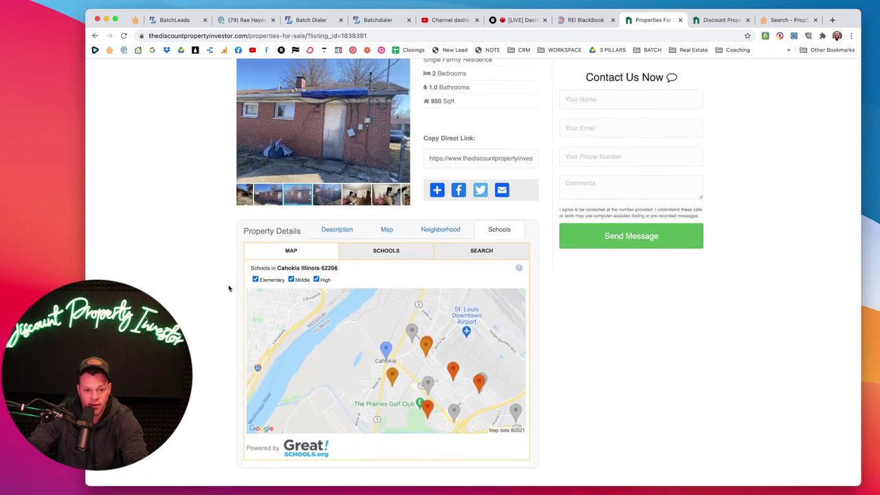
{"action": "scroll", "coordinate": [229, 288], "scroll_direction": "down", "scroll_amount": 2}
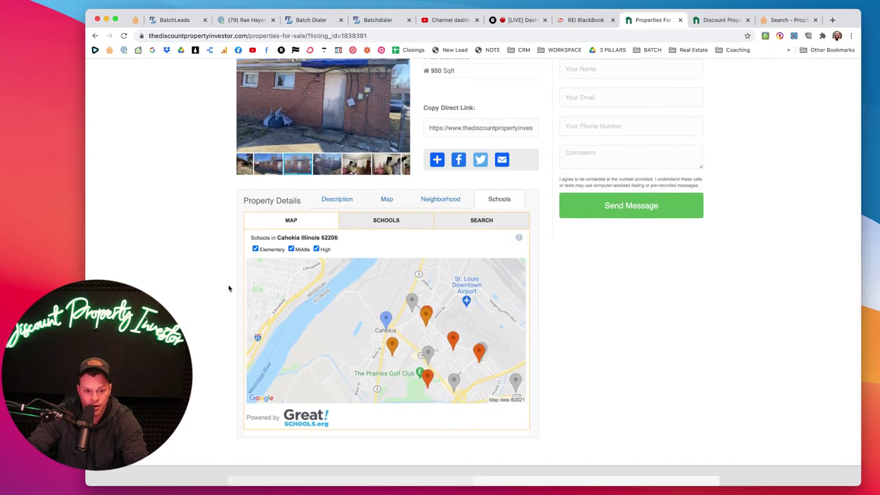
{"action": "scroll", "coordinate": [229, 302], "scroll_direction": "up", "scroll_amount": 1}
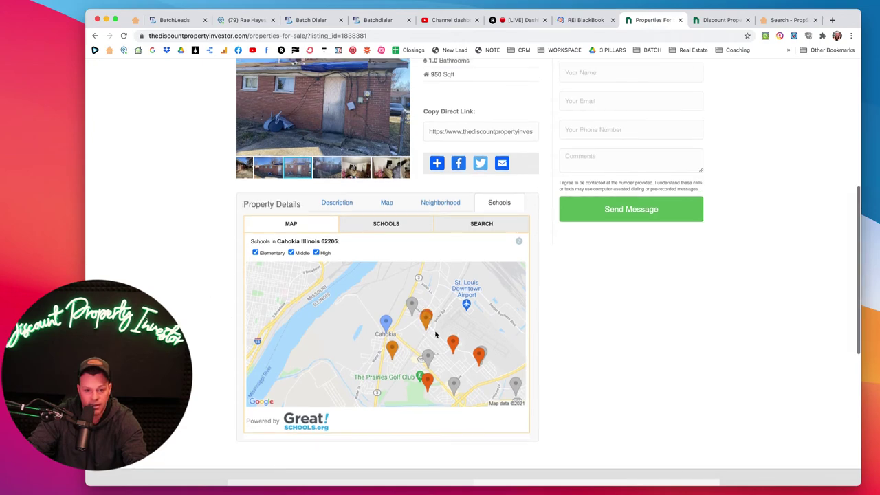
{"action": "left_click", "coordinate": [426, 319]}
{"action": "scroll", "coordinate": [405, 327], "scroll_direction": "up", "scroll_amount": 2}
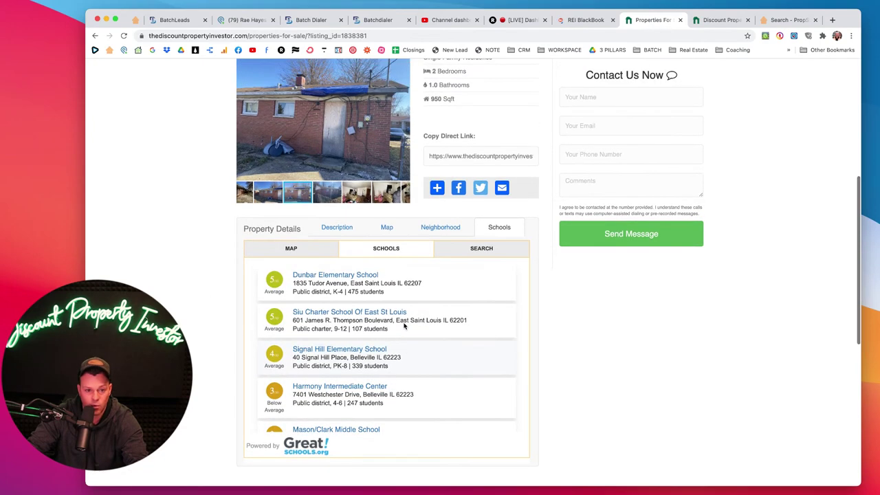
{"action": "scroll", "coordinate": [394, 350], "scroll_direction": "down", "scroll_amount": 10}
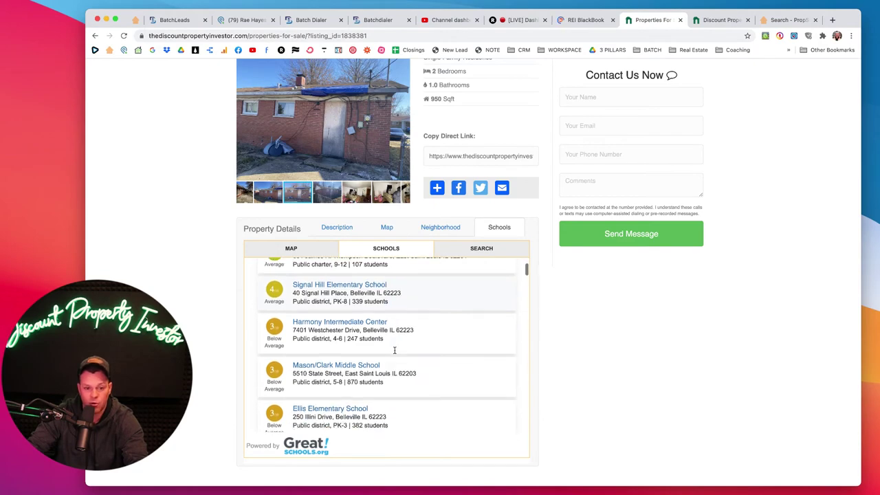
{"action": "scroll", "coordinate": [392, 316], "scroll_direction": "up", "scroll_amount": 10}
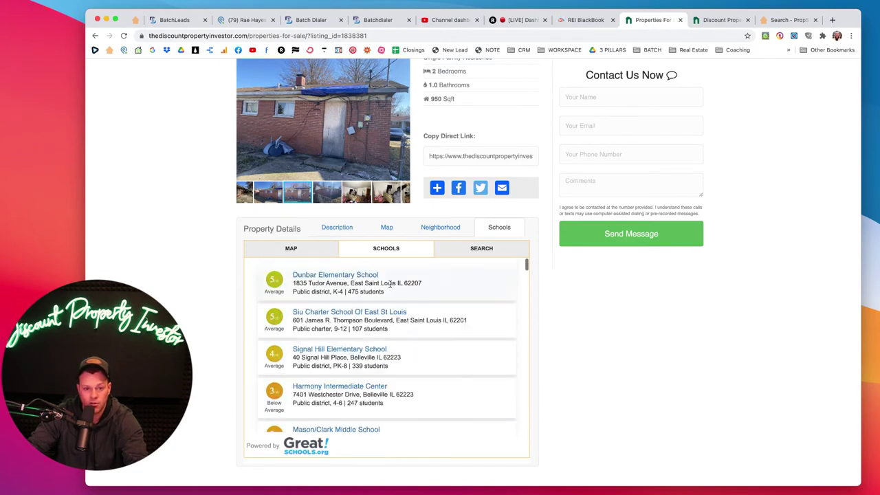
{"action": "left_click", "coordinate": [308, 251]}
{"action": "left_click", "coordinate": [456, 250]}
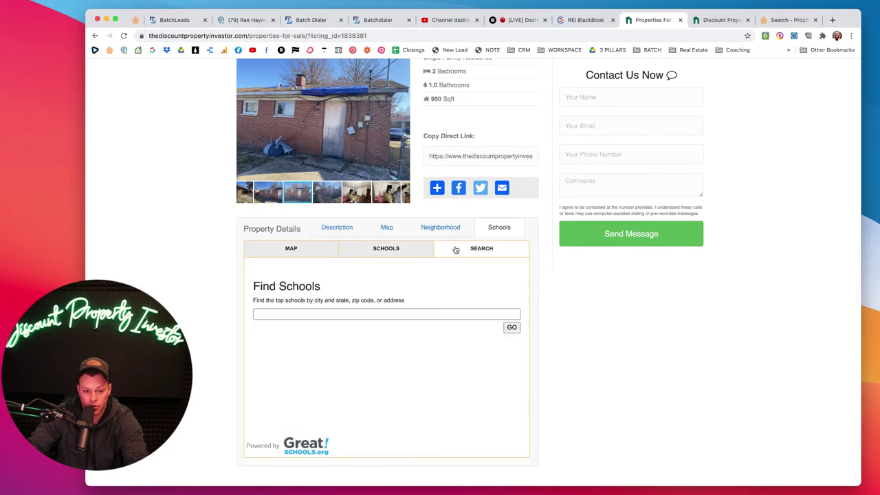
{"action": "left_click", "coordinate": [309, 251]}
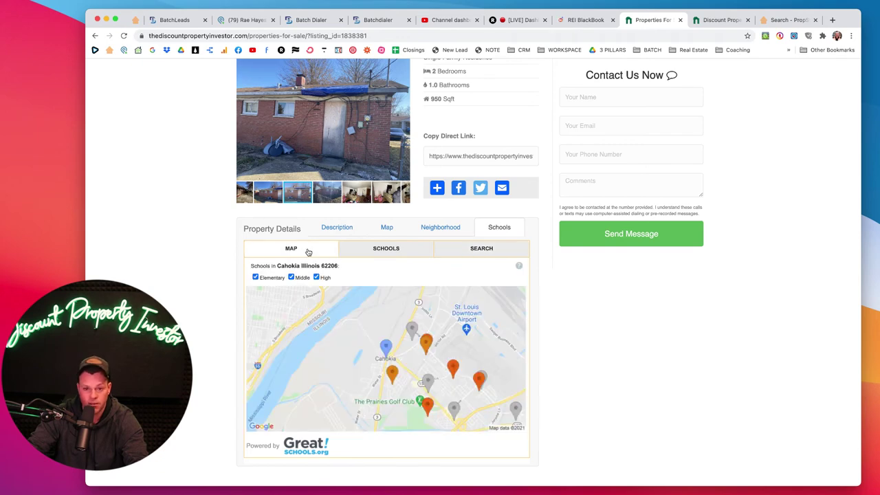
{"action": "scroll", "coordinate": [309, 252], "scroll_direction": "up", "scroll_amount": 5}
{"action": "scroll", "coordinate": [309, 252], "scroll_direction": "down", "scroll_amount": 3}
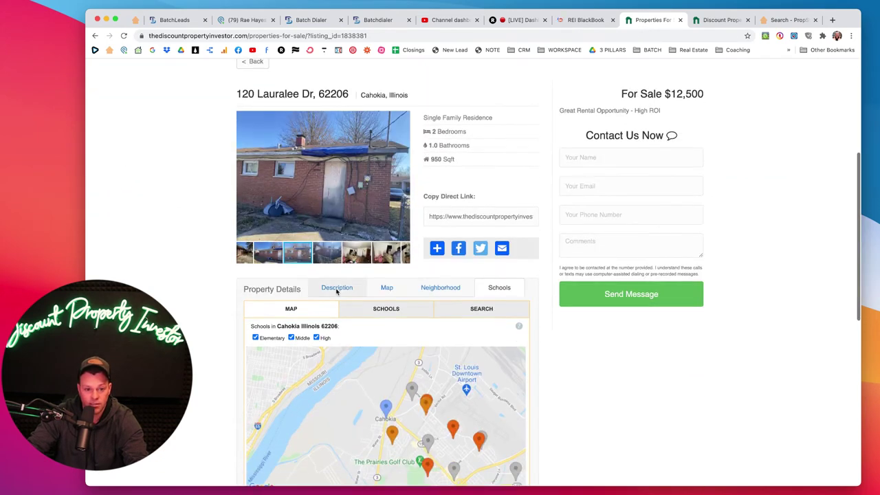
{"action": "left_click", "coordinate": [326, 297]}
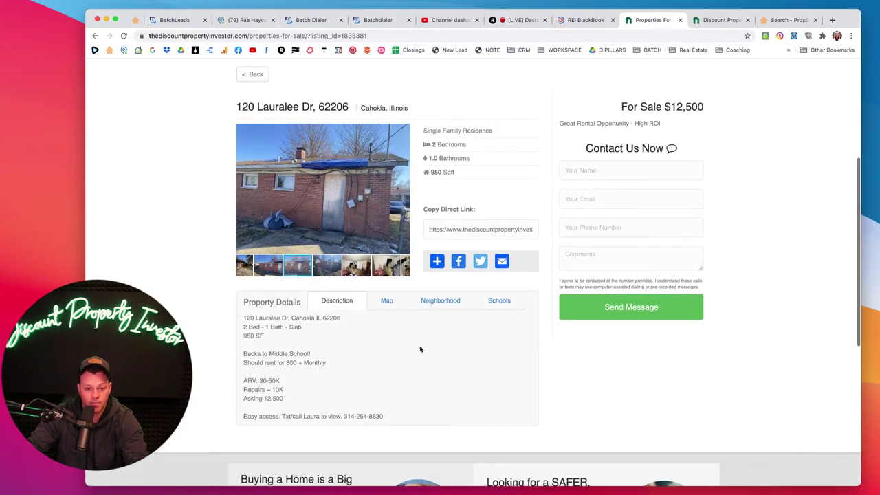
{"action": "left_click_drag", "start_coordinate": [399, 417], "coordinate": [243, 314]}
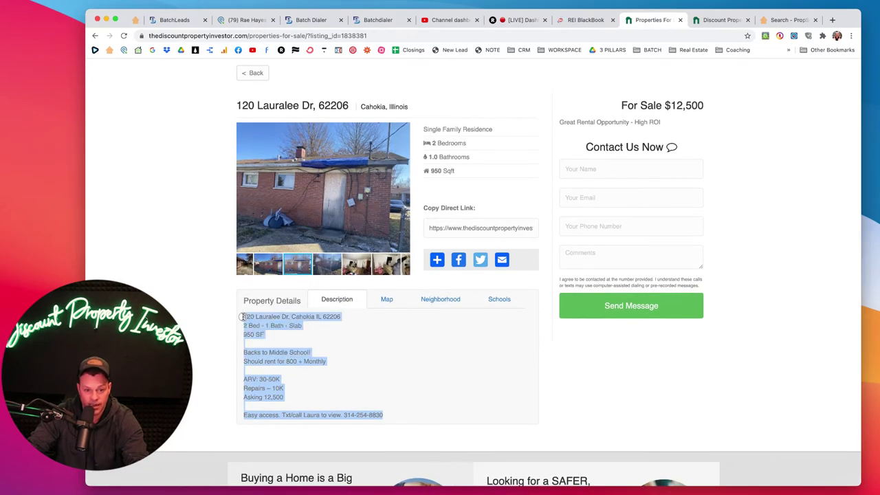
{"action": "left_click", "coordinate": [291, 413]}
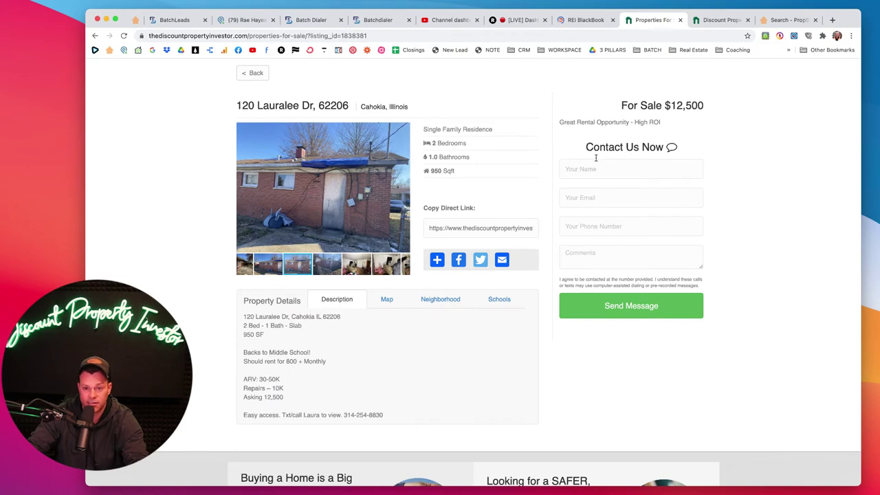
{"action": "scroll", "coordinate": [627, 211], "scroll_direction": "up", "scroll_amount": 5}
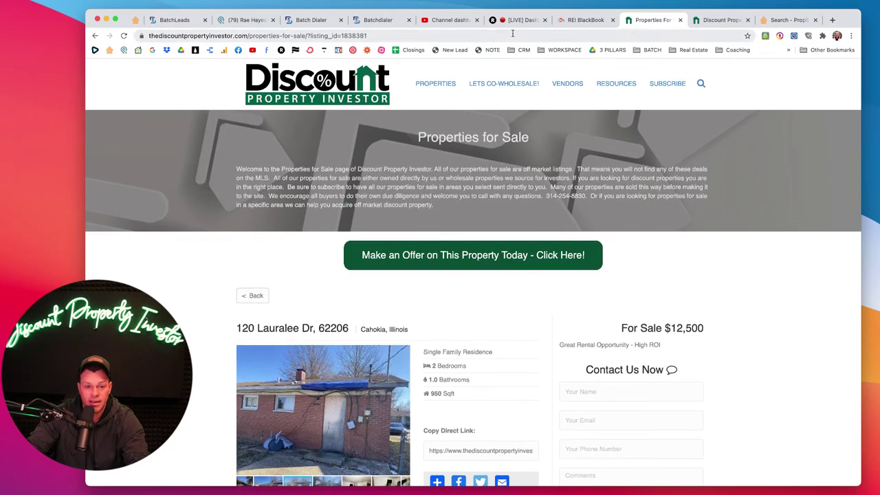
{"action": "scroll", "coordinate": [319, 101], "scroll_direction": "down", "scroll_amount": 1}
{"action": "scroll", "coordinate": [323, 100], "scroll_direction": "up", "scroll_amount": 1}
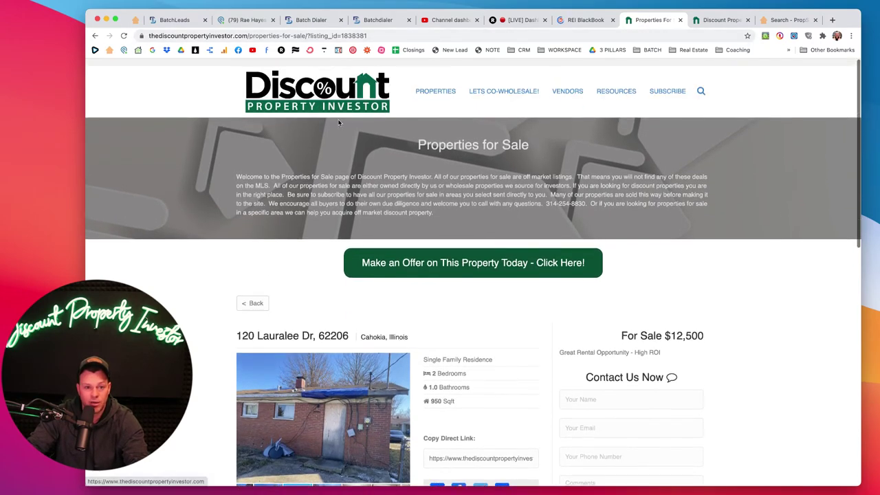
{"action": "left_click", "coordinate": [327, 99]}
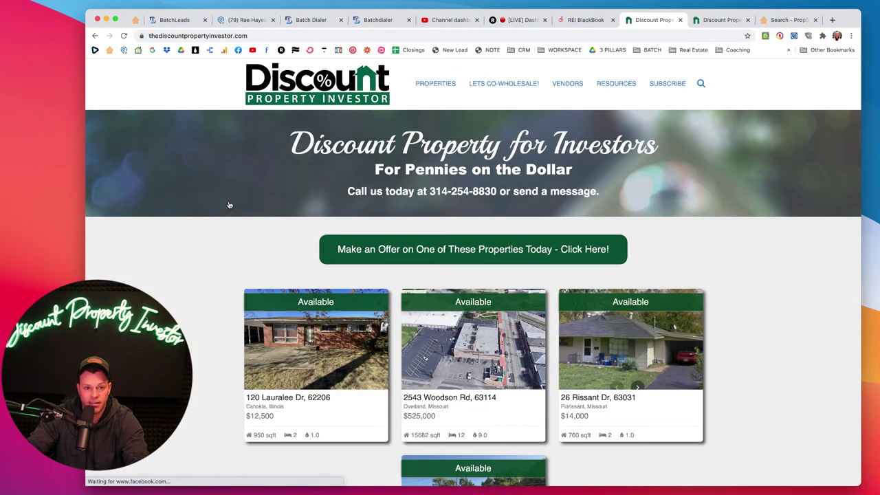
{"action": "scroll", "coordinate": [229, 205], "scroll_direction": "down", "scroll_amount": 5}
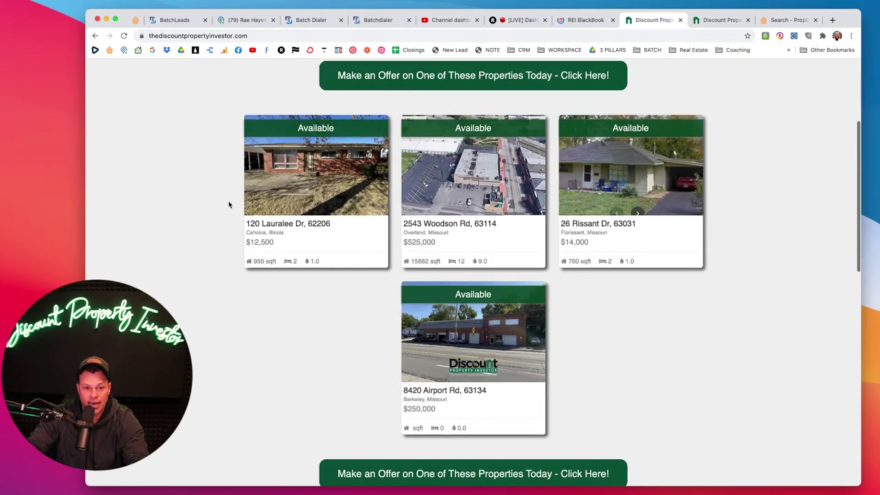
{"action": "scroll", "coordinate": [230, 205], "scroll_direction": "down", "scroll_amount": 2}
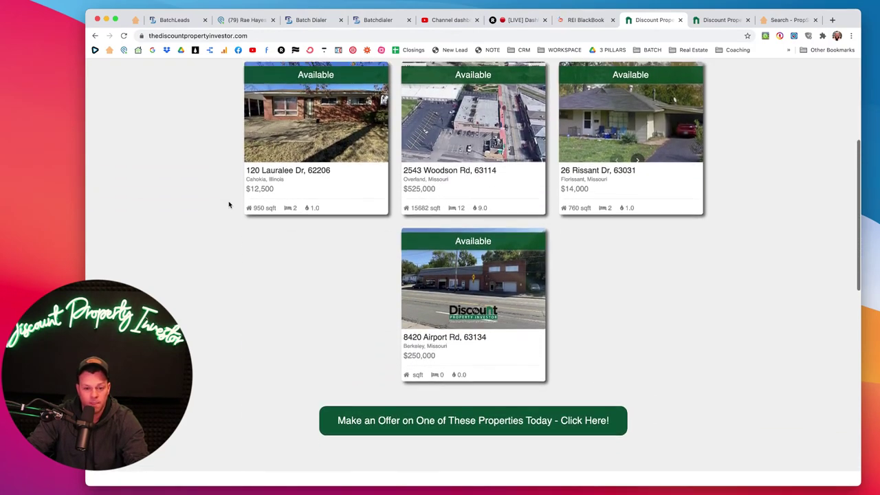
{"action": "scroll", "coordinate": [230, 205], "scroll_direction": "up", "scroll_amount": 3}
{"action": "scroll", "coordinate": [229, 204], "scroll_direction": "up", "scroll_amount": 2}
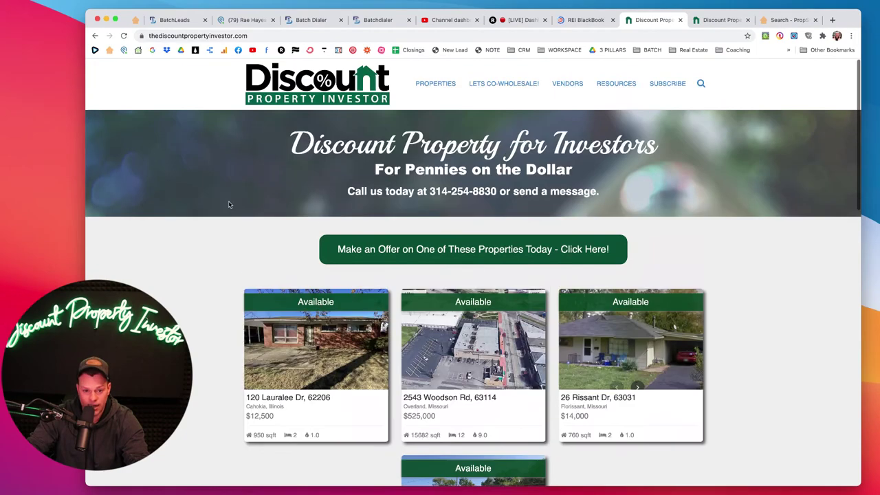
{"action": "scroll", "coordinate": [229, 204], "scroll_direction": "down", "scroll_amount": 3}
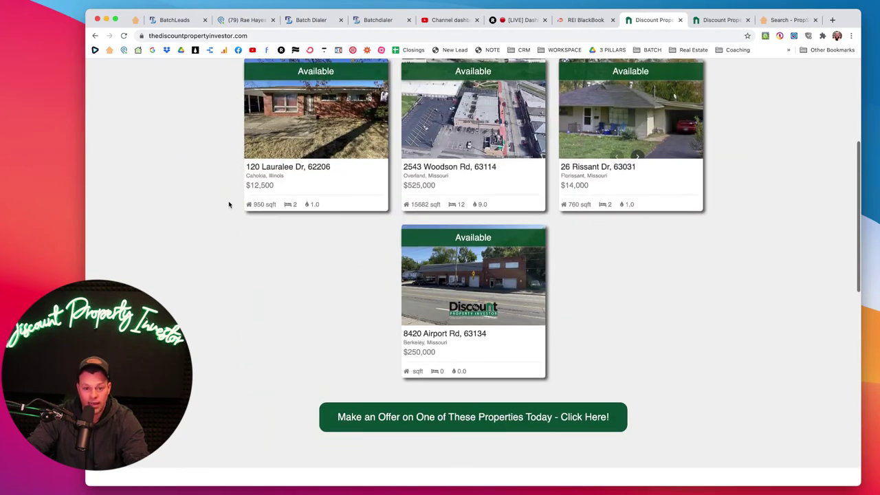
{"action": "scroll", "coordinate": [229, 204], "scroll_direction": "up", "scroll_amount": 3}
{"action": "scroll", "coordinate": [228, 204], "scroll_direction": "down", "scroll_amount": 3}
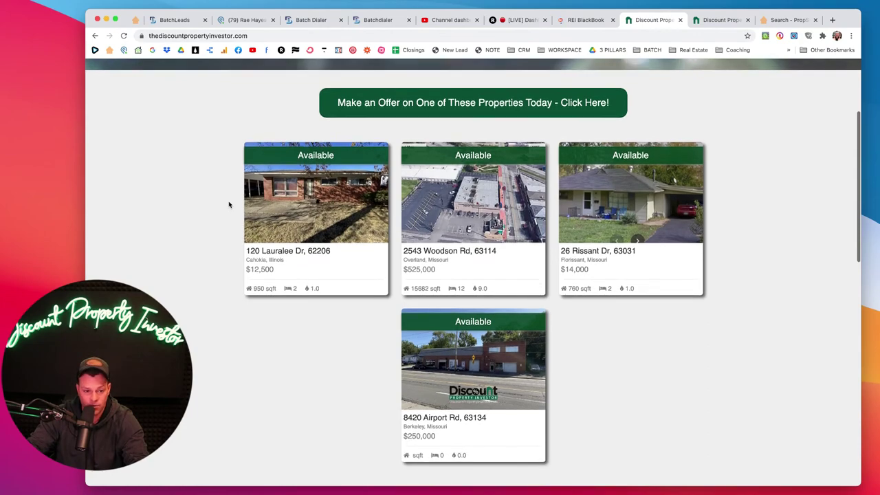
{"action": "scroll", "coordinate": [216, 227], "scroll_direction": "up", "scroll_amount": 3}
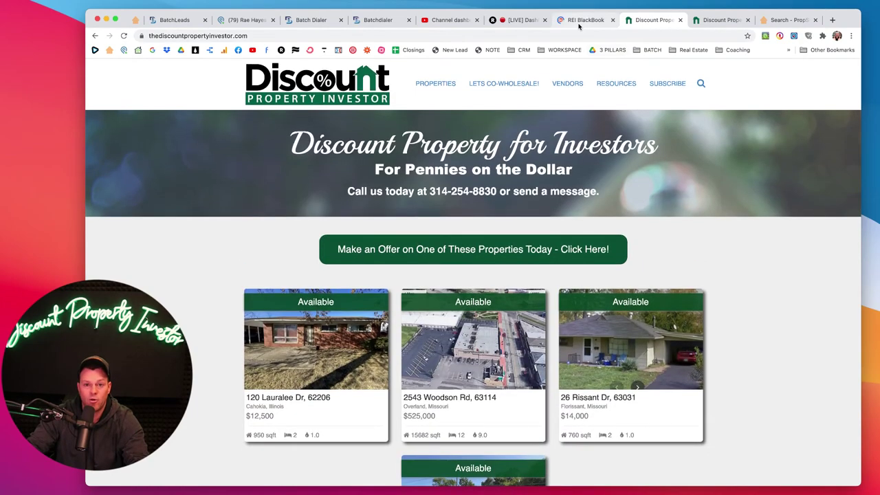
{"action": "left_click", "coordinate": [582, 21]}
{"action": "scroll", "coordinate": [387, 143], "scroll_direction": "down", "scroll_amount": 2}
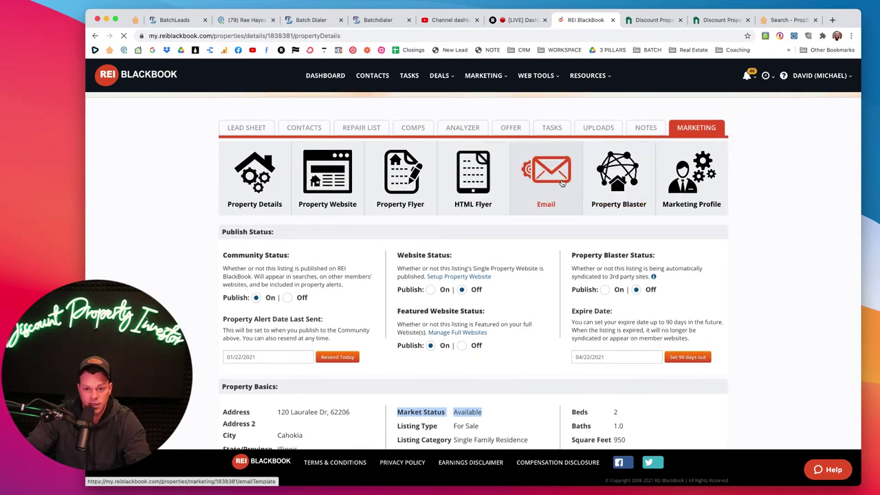
{"action": "left_click", "coordinate": [549, 182]}
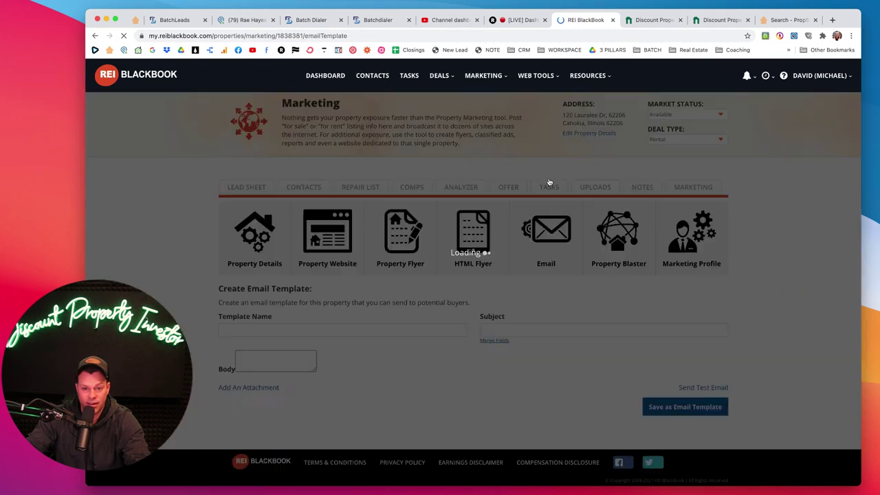
{"action": "scroll", "coordinate": [140, 220], "scroll_direction": "down", "scroll_amount": 4}
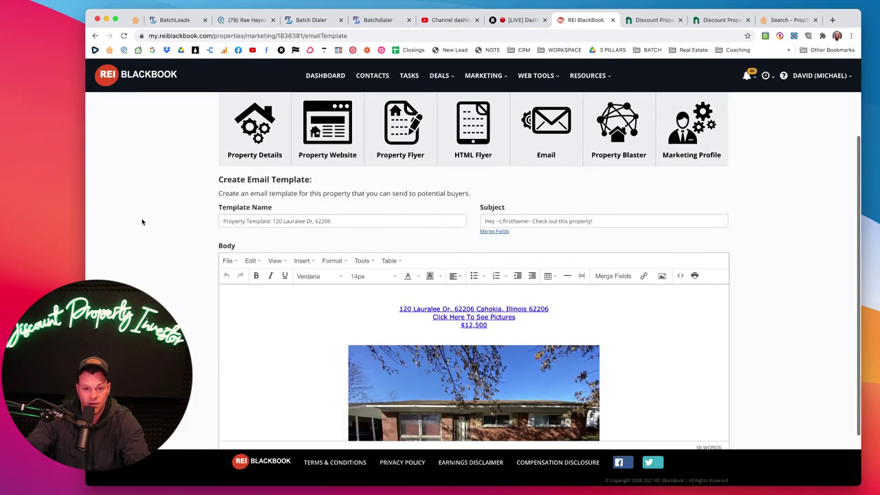
{"action": "scroll", "coordinate": [324, 167], "scroll_direction": "down", "scroll_amount": 2}
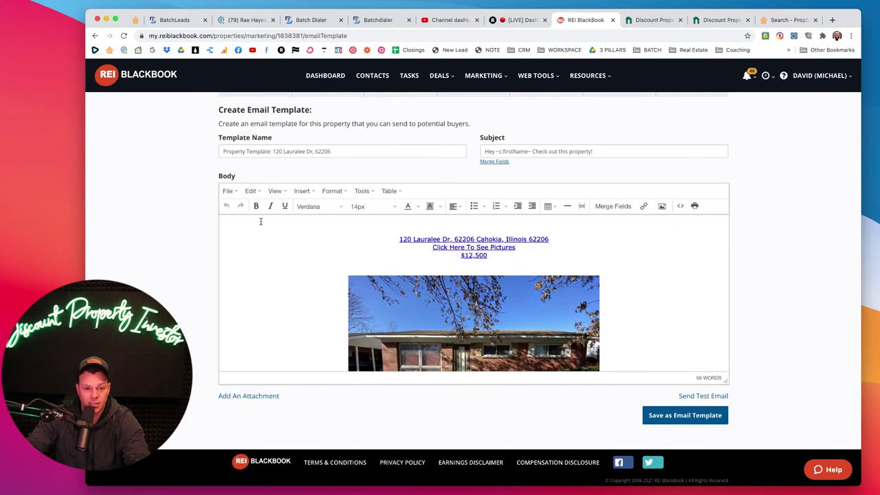
{"action": "scroll", "coordinate": [287, 249], "scroll_direction": "down", "scroll_amount": 6}
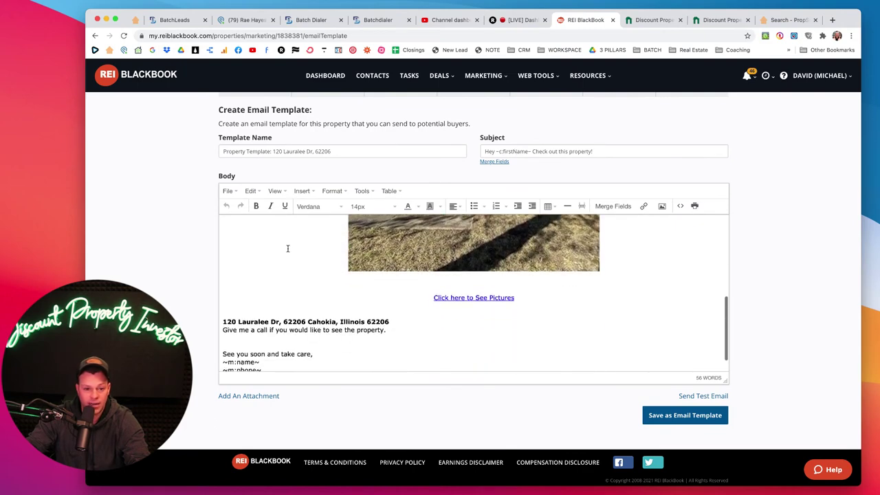
{"action": "scroll", "coordinate": [287, 248], "scroll_direction": "down", "scroll_amount": 2}
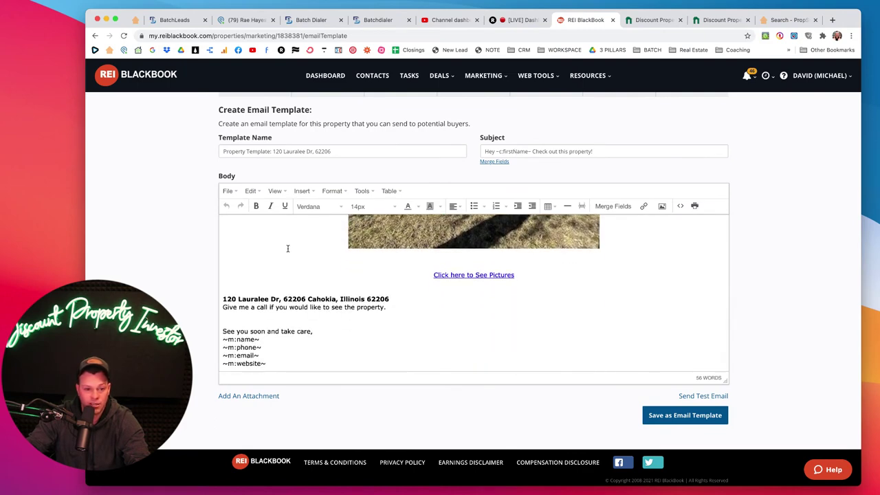
{"action": "scroll", "coordinate": [291, 256], "scroll_direction": "up", "scroll_amount": 8}
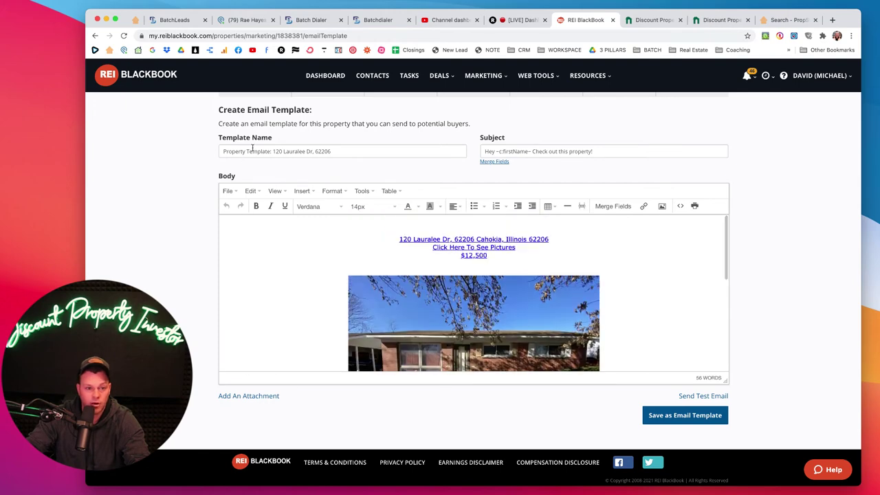
{"action": "left_click", "coordinate": [255, 150]}
{"action": "triple_click", "coordinate": [269, 151]}
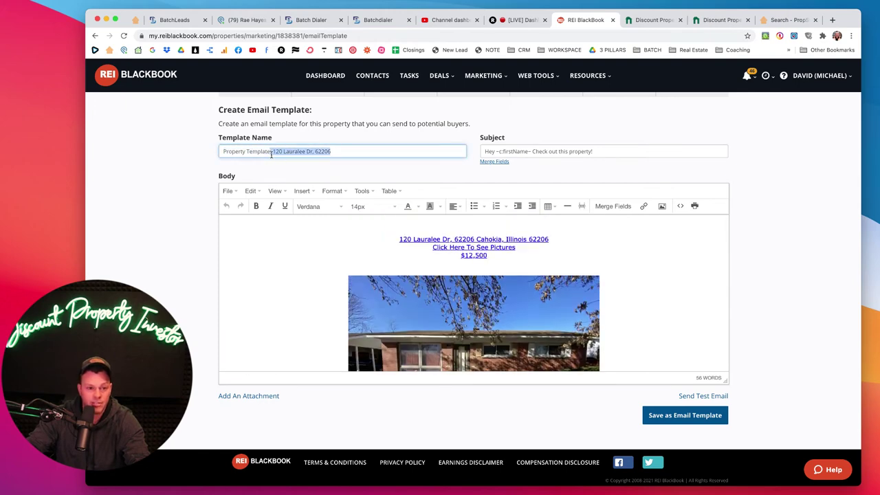
{"action": "left_click_drag", "start_coordinate": [275, 151], "coordinate": [169, 158]}
{"action": "left_click", "coordinate": [168, 157]}
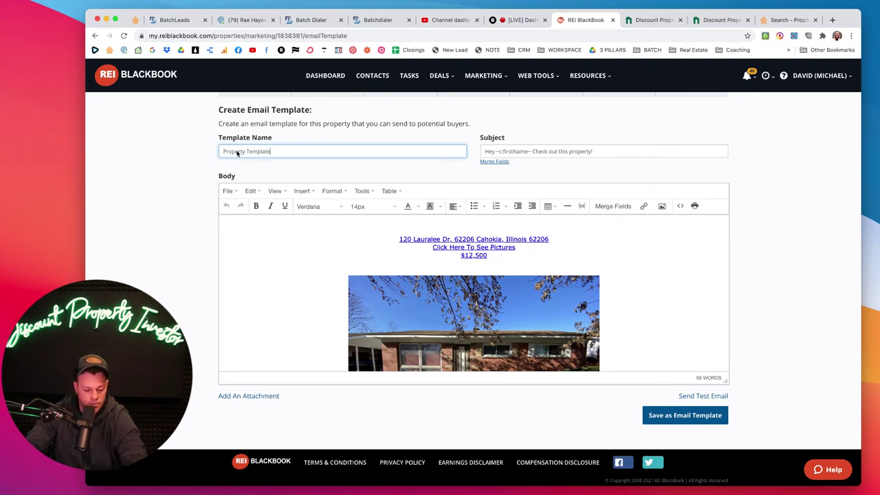
{"action": "key", "text": "super+z"}
{"action": "left_click_drag", "start_coordinate": [272, 151], "coordinate": [230, 151]}
{"action": "key", "text": "BackSpace"}
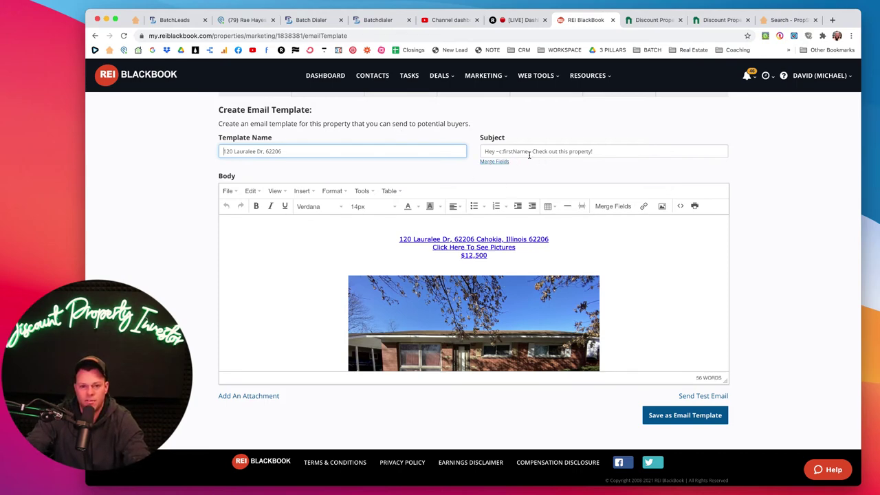
Keep the subject line as is and save the email template.
{"action": "left_click_drag", "start_coordinate": [484, 151], "coordinate": [599, 151]}
{"action": "left_click", "coordinate": [604, 171]}
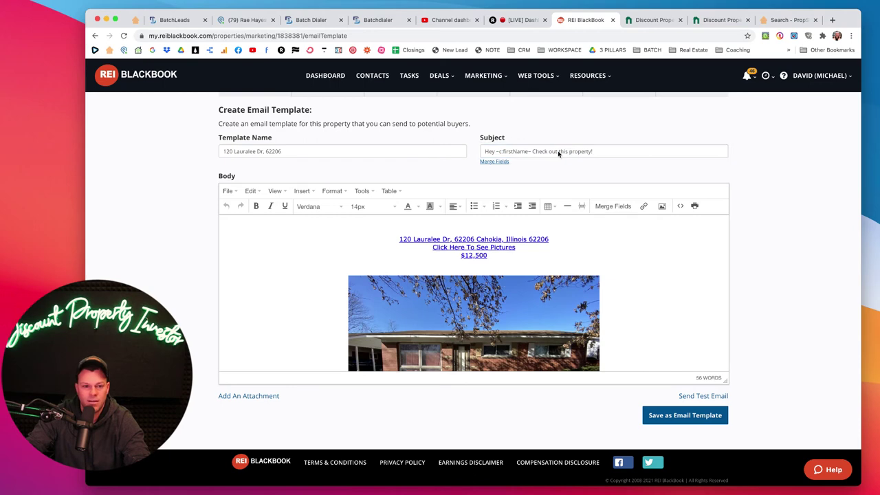
{"action": "scroll", "coordinate": [410, 157], "scroll_direction": "up", "scroll_amount": 2}
{"action": "scroll", "coordinate": [411, 156], "scroll_direction": "down", "scroll_amount": 2}
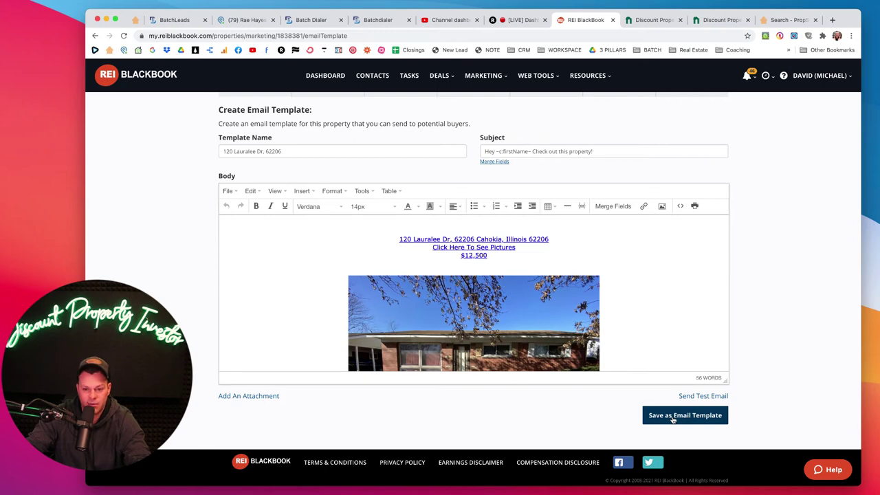
{"action": "left_click", "coordinate": [672, 417]}
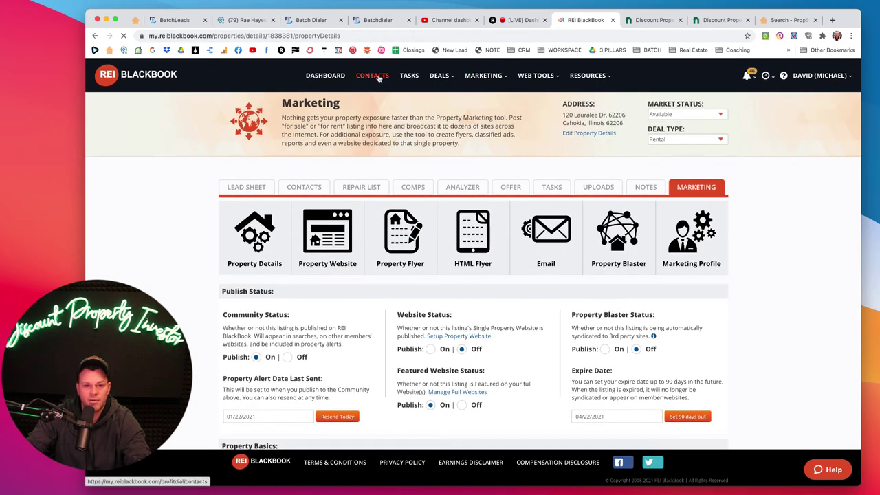
Choose Broadcasts from the Marketing menu to reach the Send Blast To Contacts dialog.
{"action": "mouse_move", "coordinate": [542, 77]}
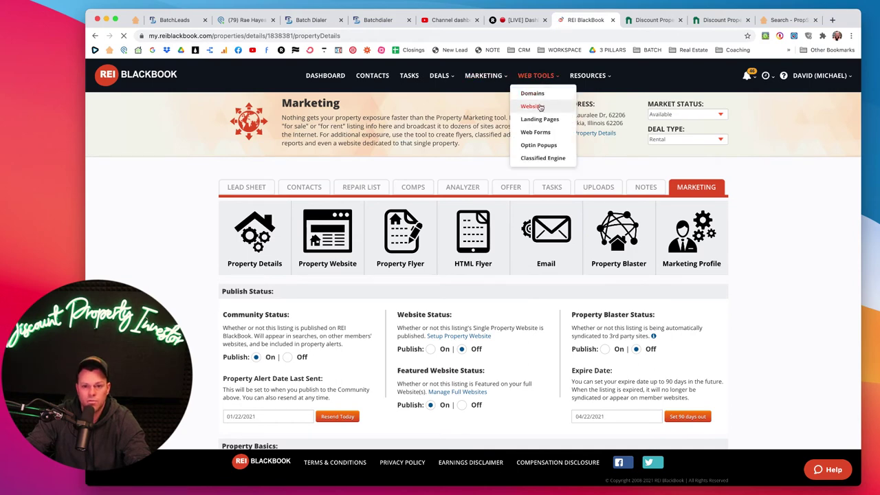
{"action": "mouse_move", "coordinate": [493, 76]}
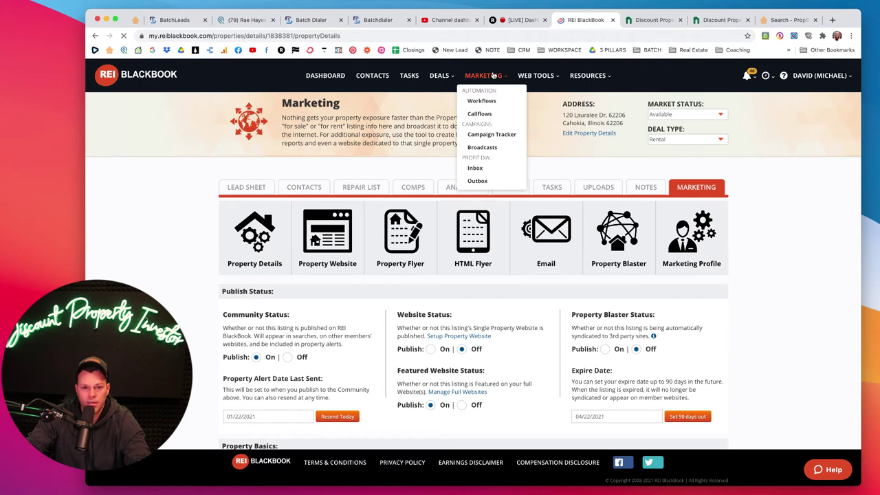
{"action": "left_click", "coordinate": [485, 149]}
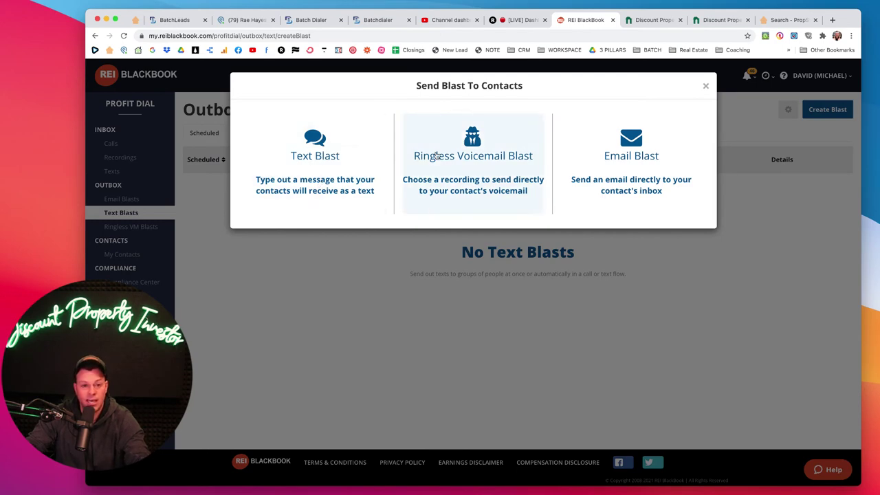
Start an email blast from the Discount Property Investor profile, choosing no individual contacts.
{"action": "left_click", "coordinate": [646, 167]}
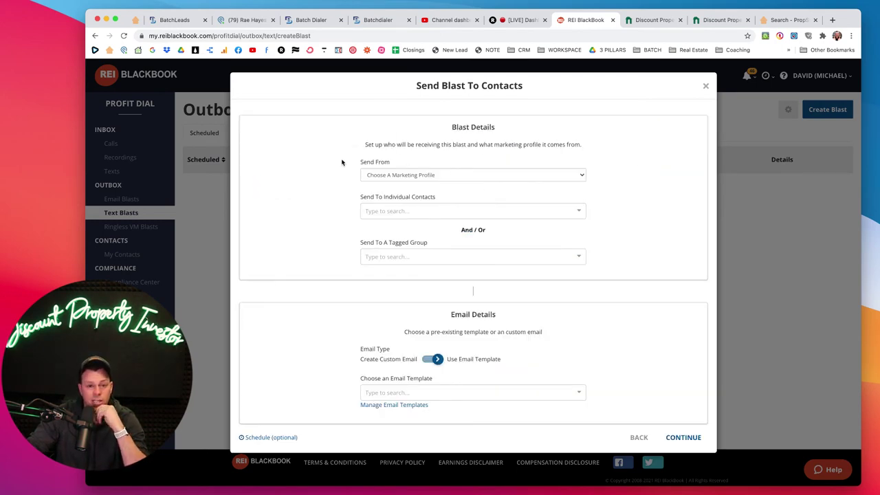
{"action": "left_click", "coordinate": [393, 177]}
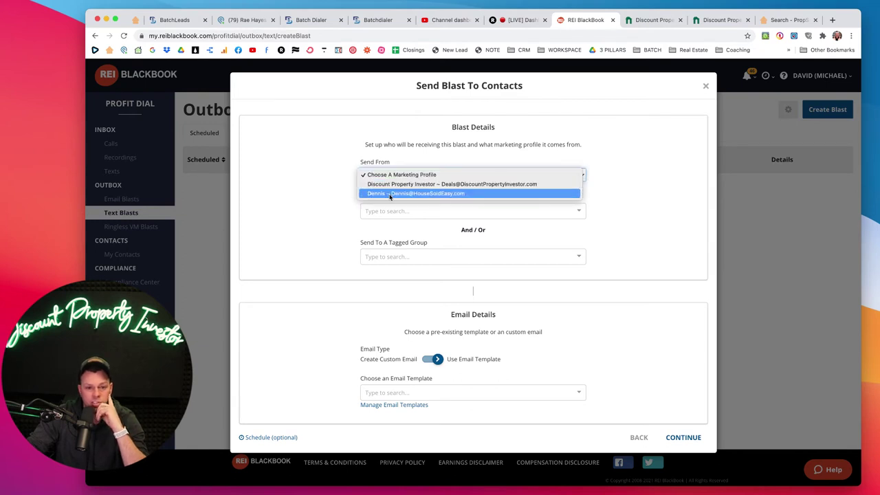
{"action": "left_click", "coordinate": [432, 184]}
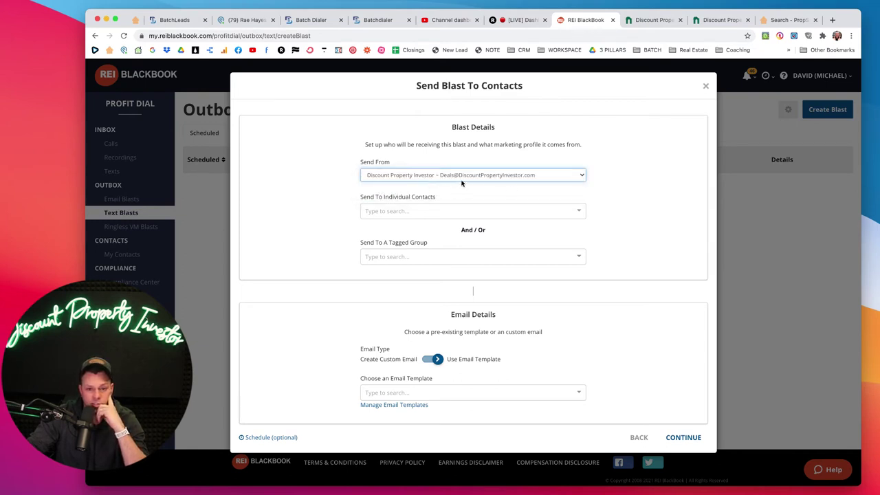
{"action": "left_click", "coordinate": [416, 211]}
{"action": "scroll", "coordinate": [413, 220], "scroll_direction": "down", "scroll_amount": 2}
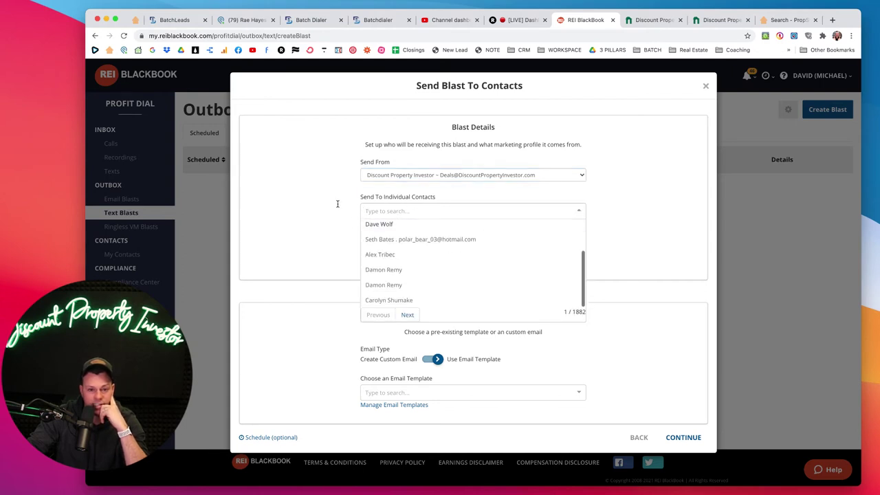
{"action": "left_click", "coordinate": [337, 201]}
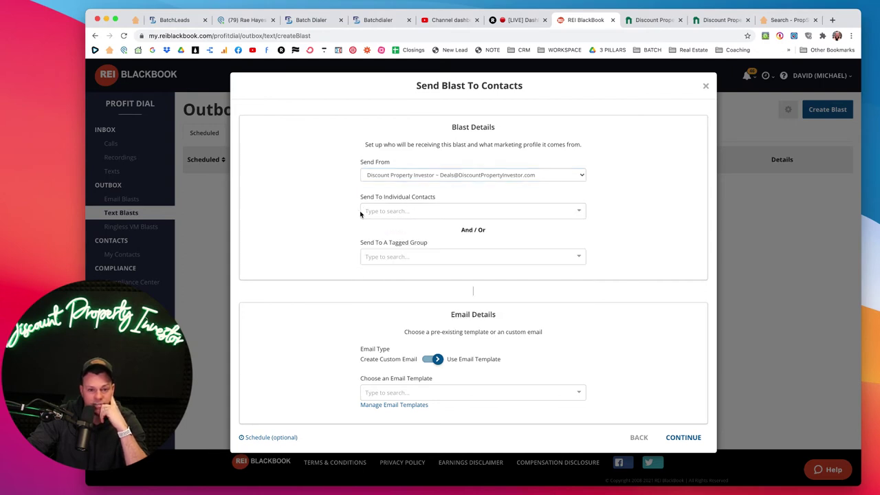
Search tagged groups for 'buyer', pick BUYER_STL_Metro East_IL, then view the Discount Property Investor site.
{"action": "left_click", "coordinate": [403, 257]}
{"action": "scroll", "coordinate": [418, 283], "scroll_direction": "down", "scroll_amount": 3}
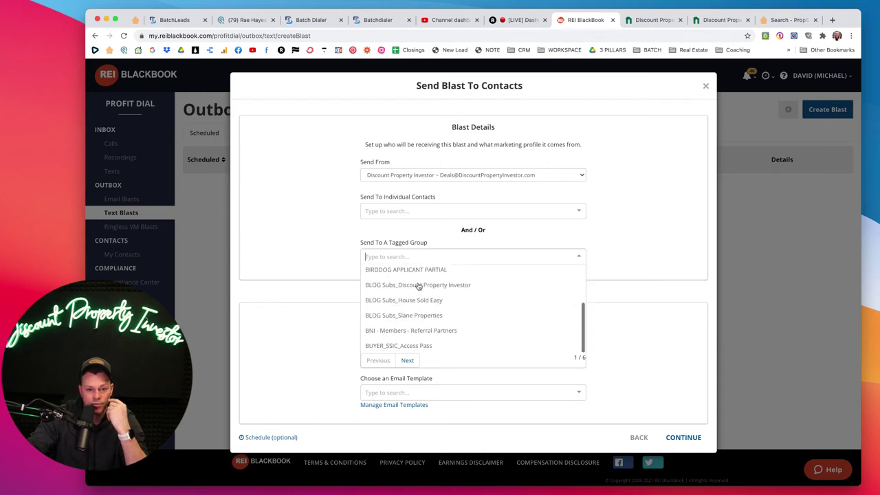
{"action": "scroll", "coordinate": [418, 287], "scroll_direction": "up", "scroll_amount": 1}
{"action": "type", "text": "buyers"}
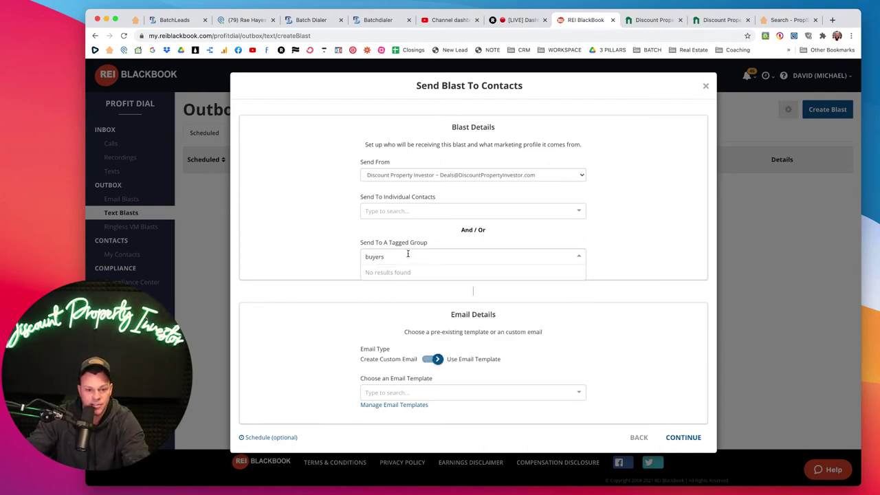
{"action": "key", "text": "BackSpace"}
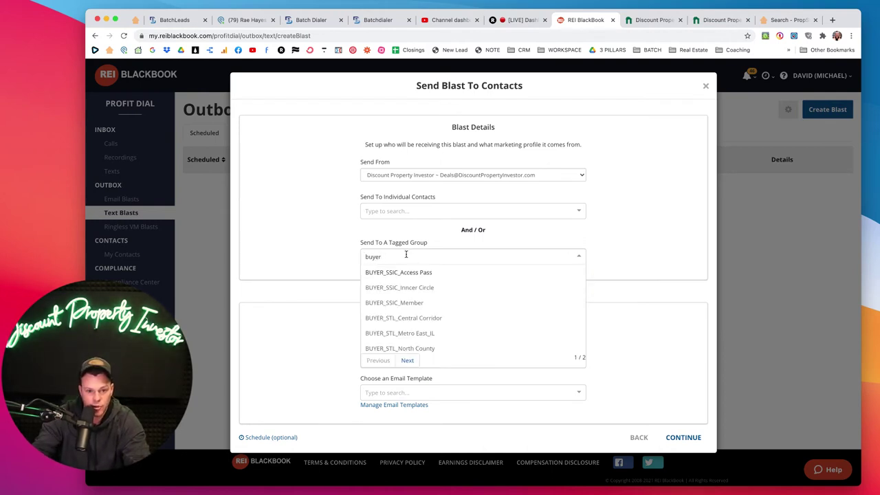
{"action": "scroll", "coordinate": [416, 303], "scroll_direction": "down", "scroll_amount": 1}
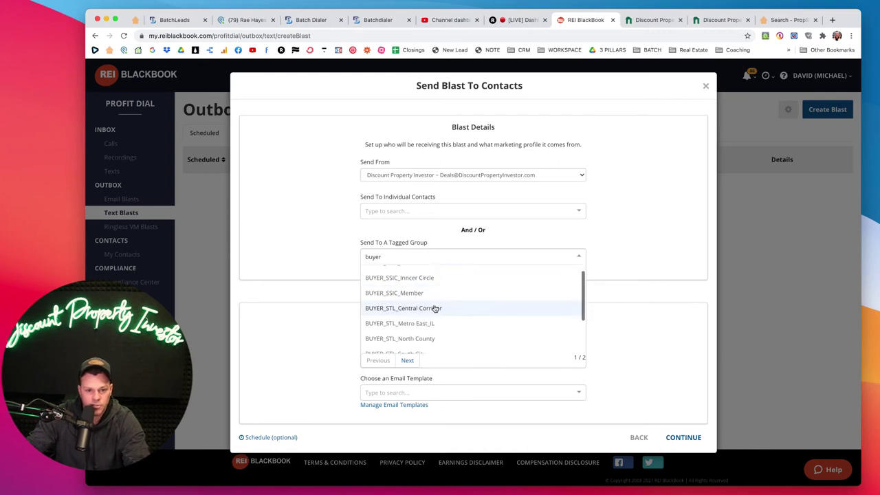
{"action": "scroll", "coordinate": [430, 311], "scroll_direction": "down", "scroll_amount": 1}
{"action": "scroll", "coordinate": [424, 320], "scroll_direction": "down", "scroll_amount": 2}
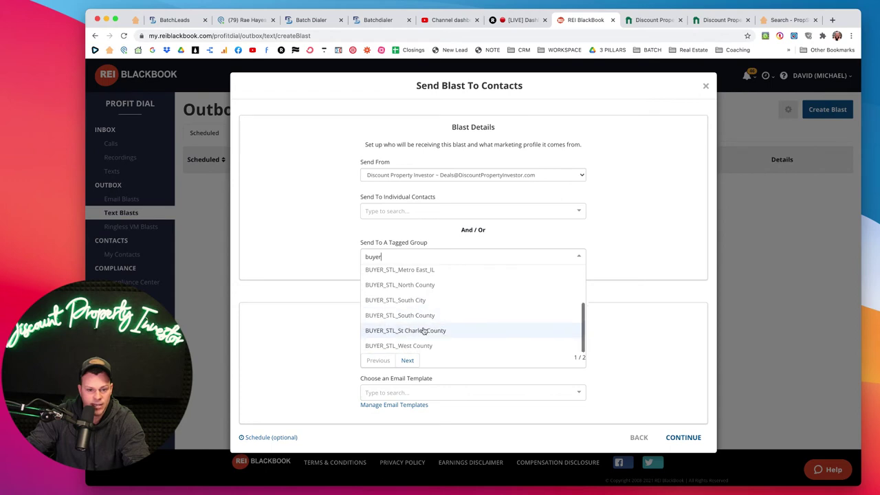
{"action": "scroll", "coordinate": [413, 347], "scroll_direction": "down", "scroll_amount": 1}
{"action": "scroll", "coordinate": [416, 330], "scroll_direction": "up", "scroll_amount": 3}
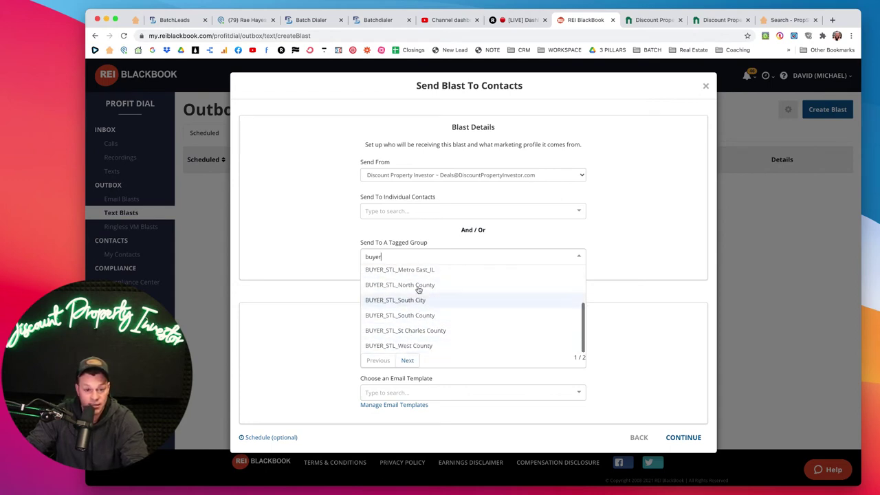
{"action": "scroll", "coordinate": [420, 326], "scroll_direction": "down", "scroll_amount": 3}
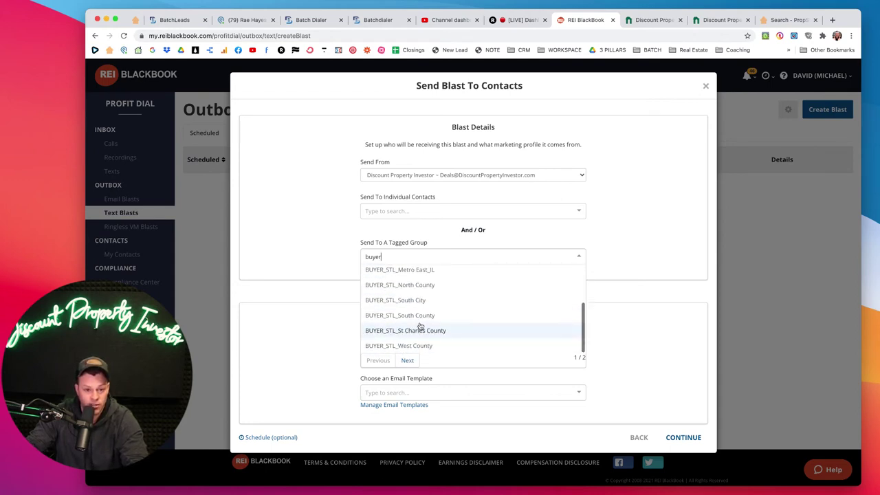
{"action": "left_click", "coordinate": [424, 273]}
{"action": "left_click", "coordinate": [309, 248]}
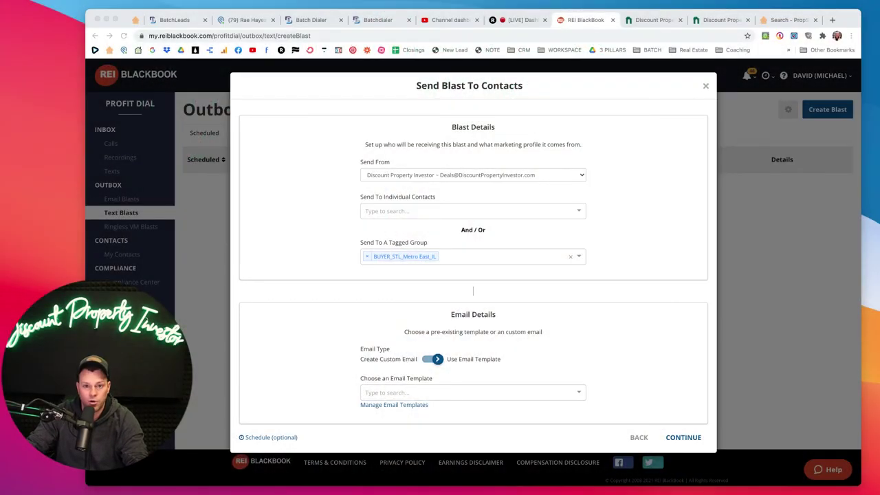
{"action": "left_click", "coordinate": [653, 20]}
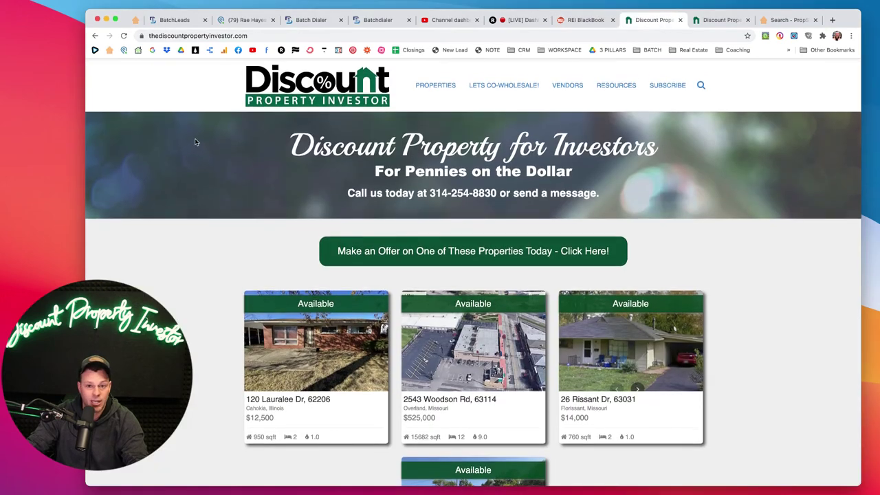
Open the site's SUBSCRIBE buyer signup page and look through its area checkboxes.
{"action": "left_click", "coordinate": [657, 84]}
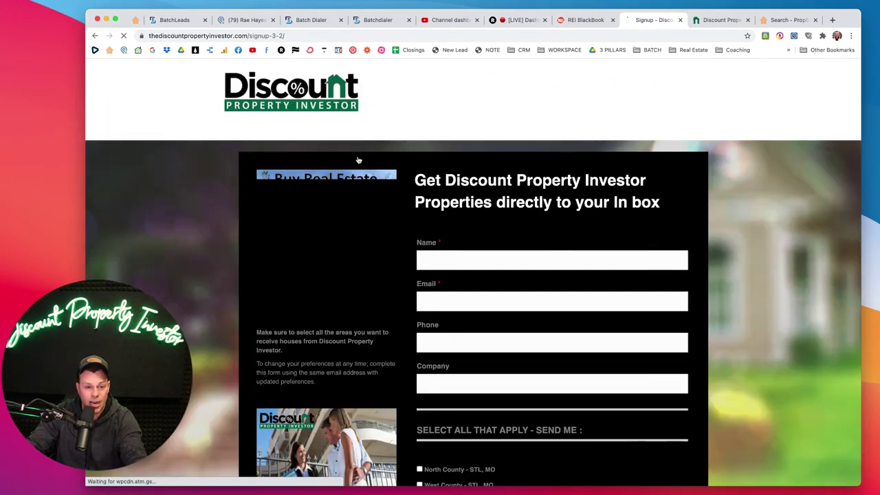
{"action": "scroll", "coordinate": [492, 188], "scroll_direction": "down", "scroll_amount": 5}
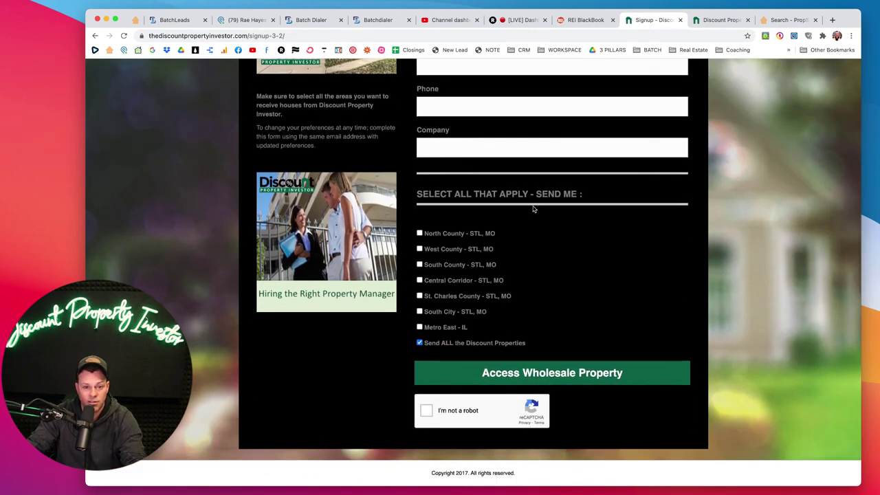
{"action": "scroll", "coordinate": [535, 209], "scroll_direction": "up", "scroll_amount": 3}
{"action": "scroll", "coordinate": [534, 209], "scroll_direction": "up", "scroll_amount": 2}
{"action": "scroll", "coordinate": [534, 206], "scroll_direction": "down", "scroll_amount": 5}
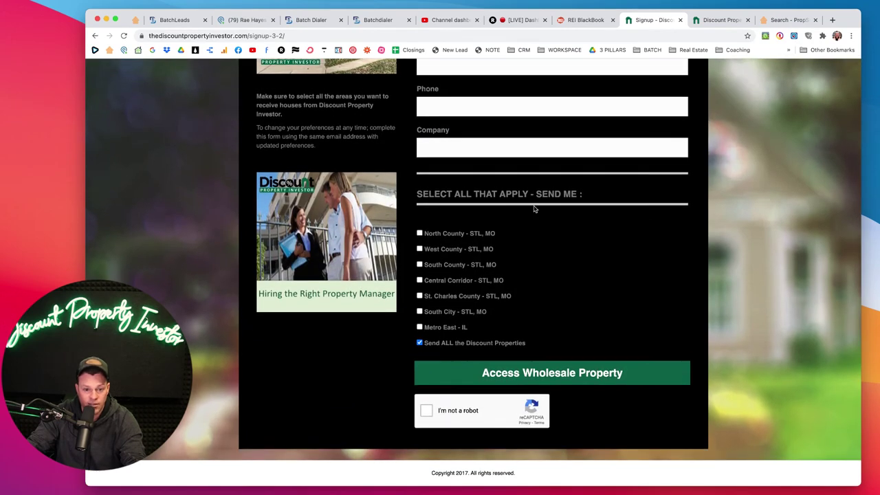
{"action": "scroll", "coordinate": [535, 209], "scroll_direction": "up", "scroll_amount": 3}
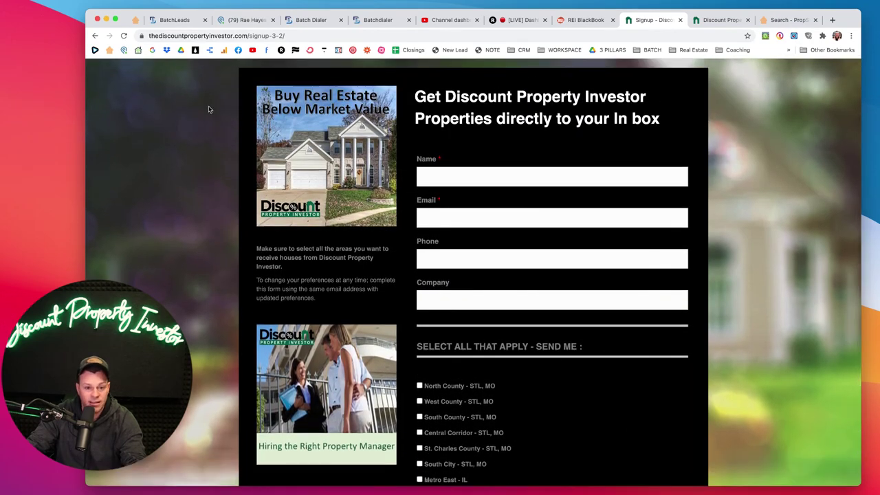
{"action": "scroll", "coordinate": [478, 364], "scroll_direction": "down", "scroll_amount": 3}
Uncheck 'Send ALL the Discount Properties', then go back to the homepage and REI BlackBook.
{"action": "left_click", "coordinate": [507, 355]}
{"action": "left_click_drag", "start_coordinate": [534, 356], "coordinate": [463, 324]}
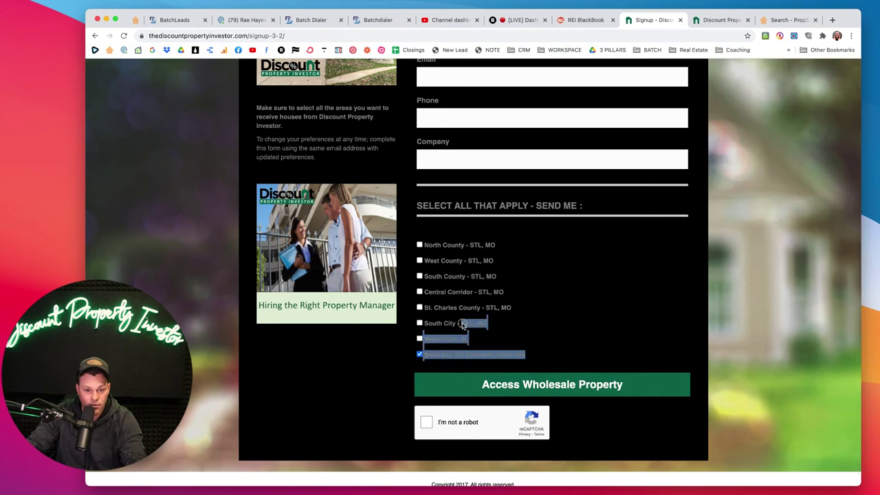
{"action": "left_click", "coordinate": [415, 376]}
{"action": "left_click_drag", "start_coordinate": [443, 355], "coordinate": [526, 355]}
{"action": "left_click", "coordinate": [531, 357]}
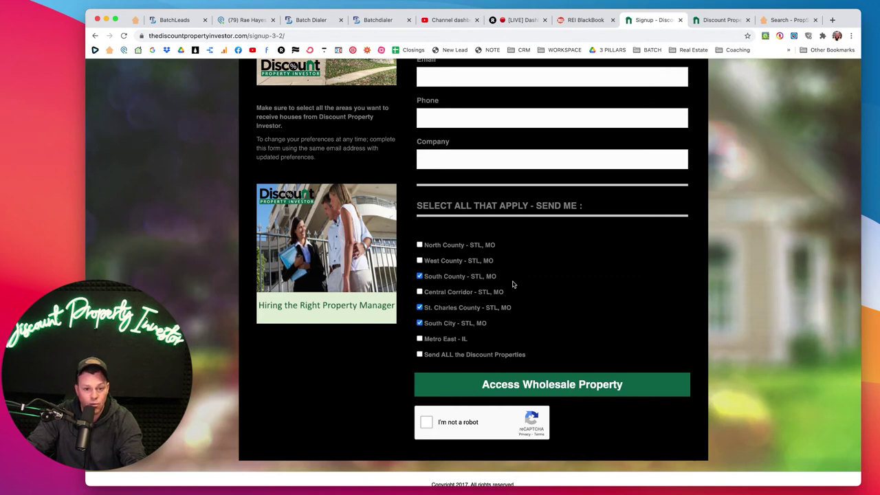
{"action": "scroll", "coordinate": [514, 287], "scroll_direction": "up", "scroll_amount": 6}
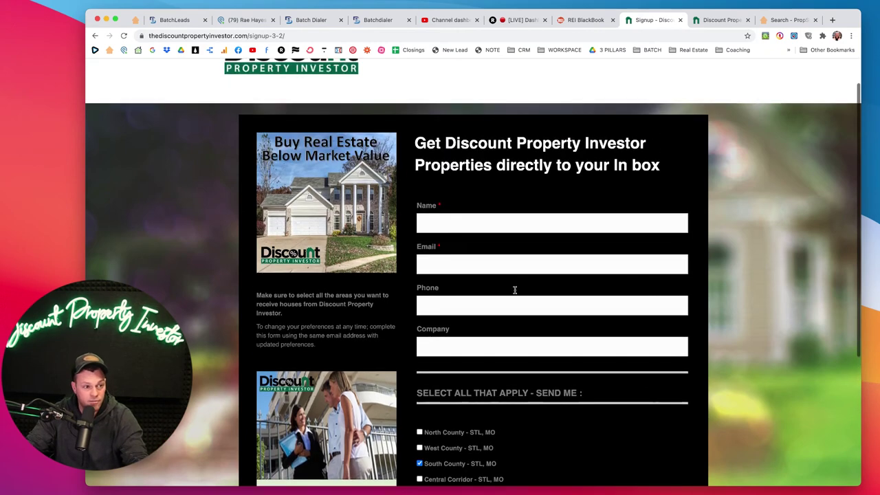
{"action": "scroll", "coordinate": [514, 290], "scroll_direction": "up", "scroll_amount": 2}
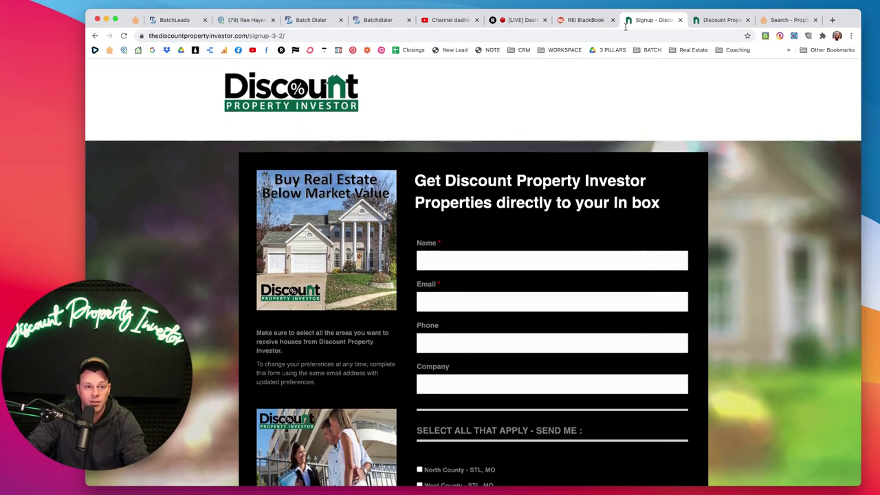
{"action": "left_click", "coordinate": [93, 36]}
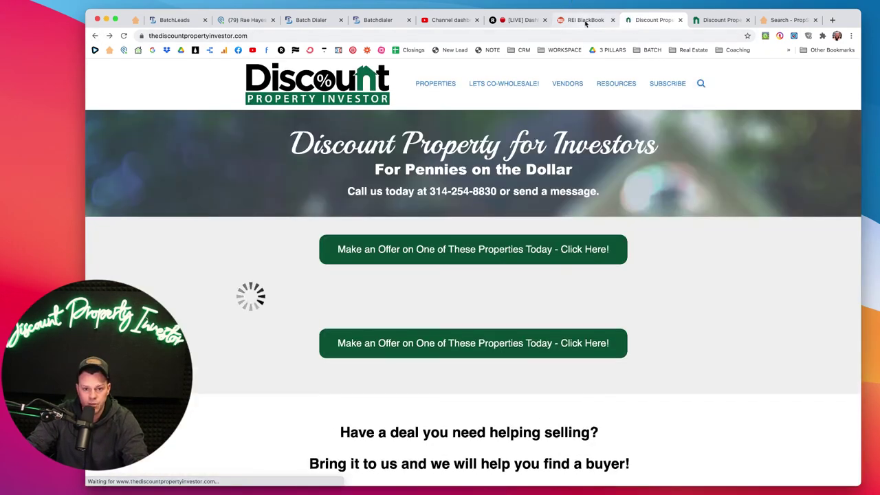
{"action": "left_click", "coordinate": [584, 20]}
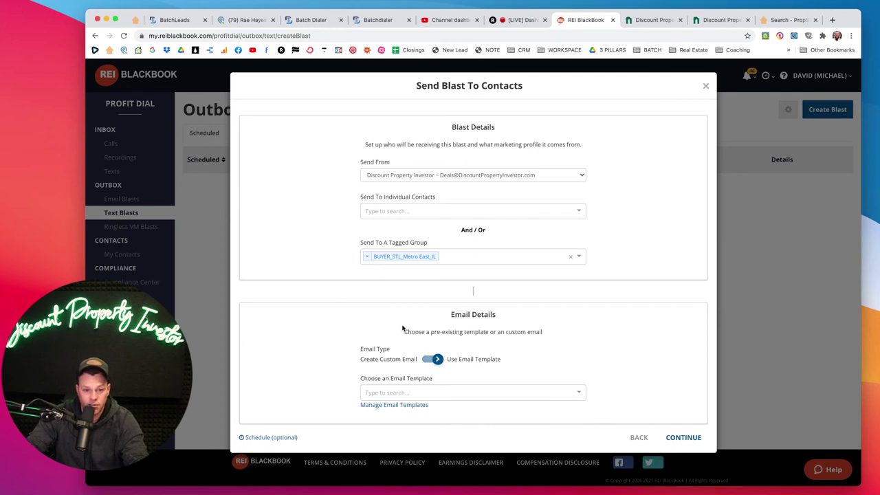
{"action": "left_click", "coordinate": [398, 393]}
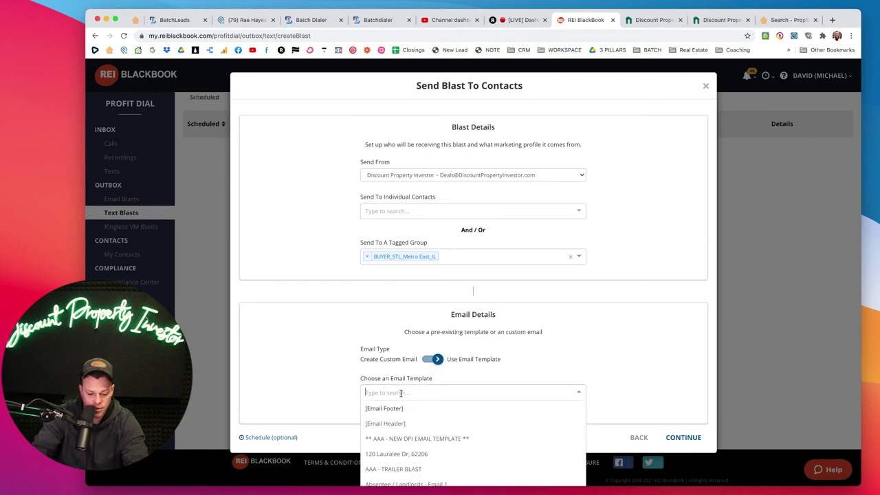
{"action": "type", "text": "120"}
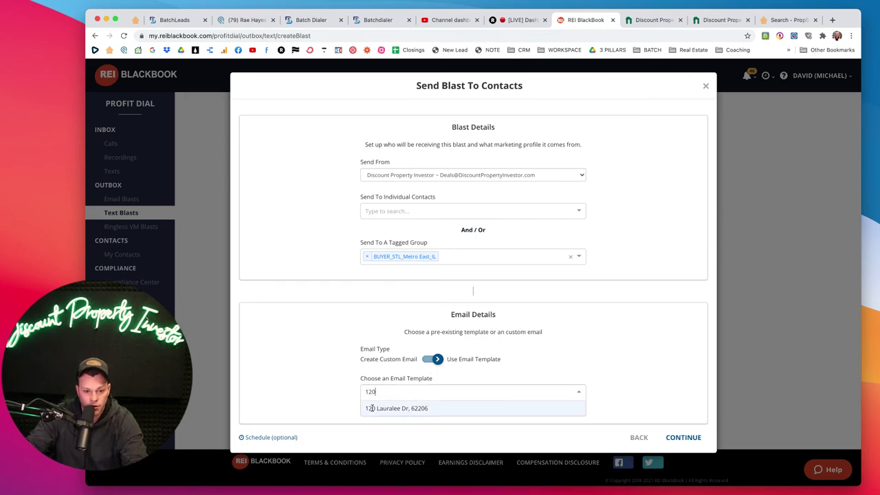
{"action": "left_click", "coordinate": [376, 408]}
{"action": "scroll", "coordinate": [305, 361], "scroll_direction": "down", "scroll_amount": 3}
{"action": "scroll", "coordinate": [304, 362], "scroll_direction": "down", "scroll_amount": 4}
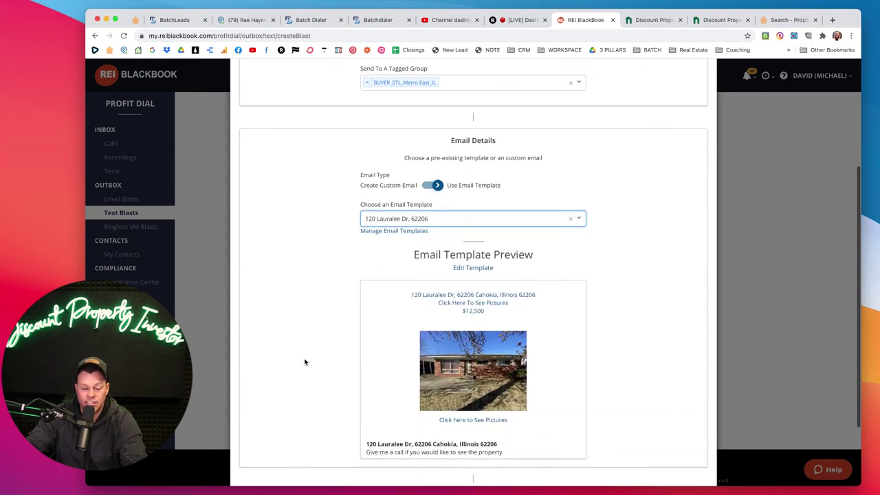
{"action": "scroll", "coordinate": [305, 362], "scroll_direction": "down", "scroll_amount": 1}
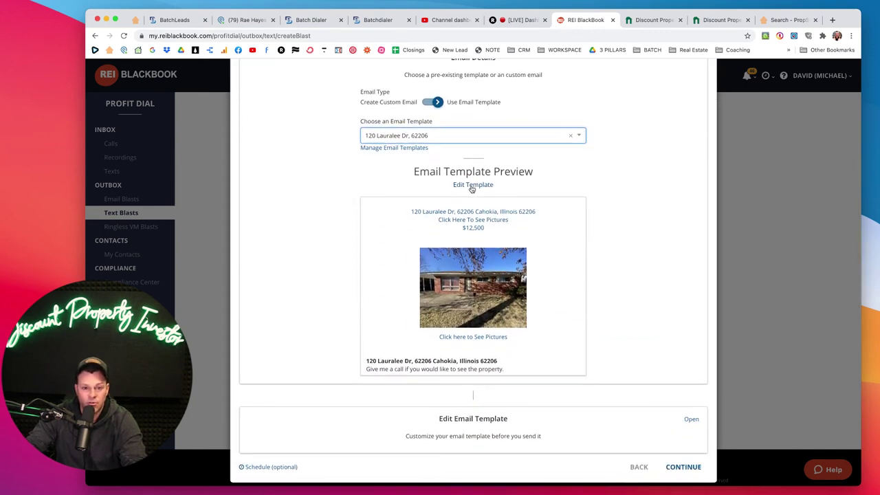
Expand Edit Template, close the stray Outbox tab, and reach the subject and body editor.
{"action": "left_click", "coordinate": [475, 186]}
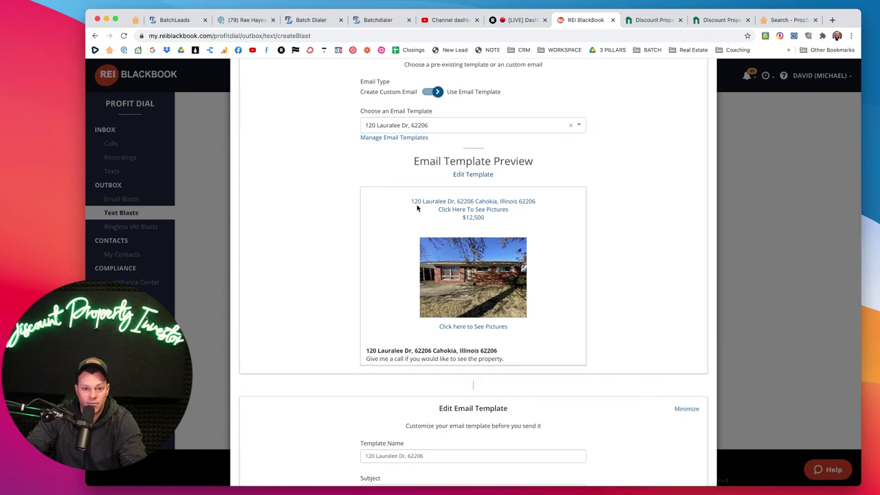
{"action": "left_click", "coordinate": [460, 222]}
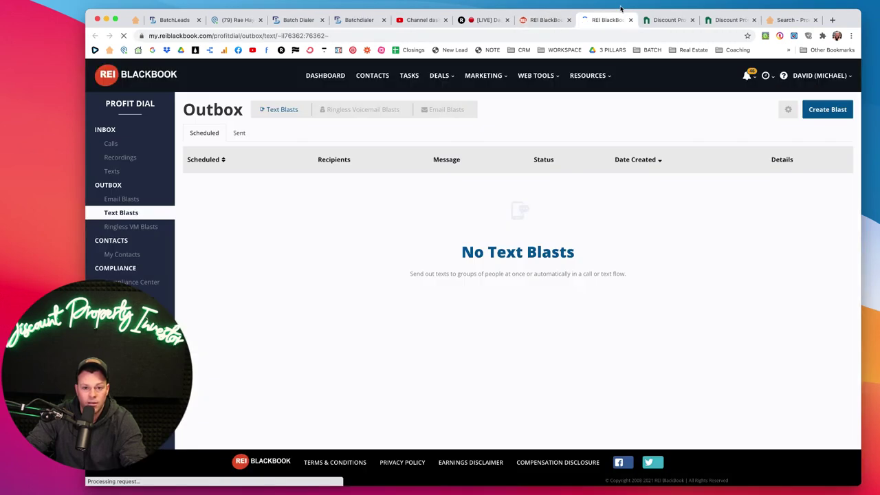
{"action": "left_click", "coordinate": [630, 20]}
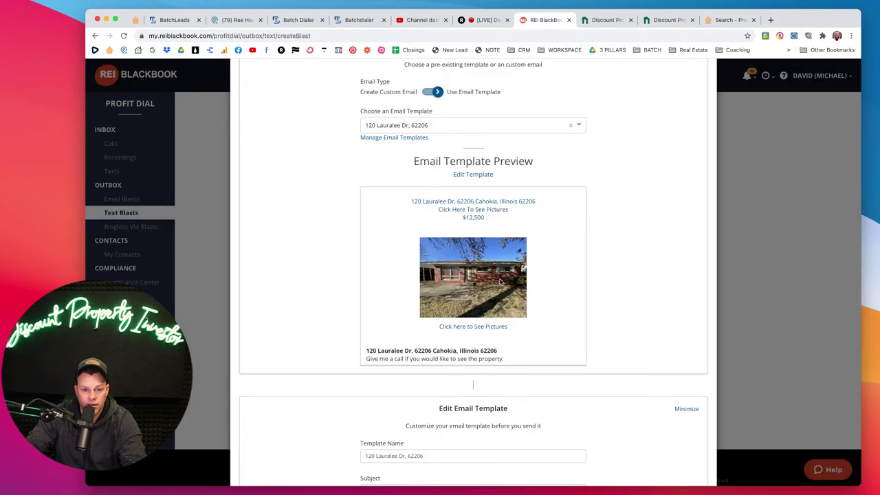
{"action": "scroll", "coordinate": [495, 224], "scroll_direction": "up", "scroll_amount": 1}
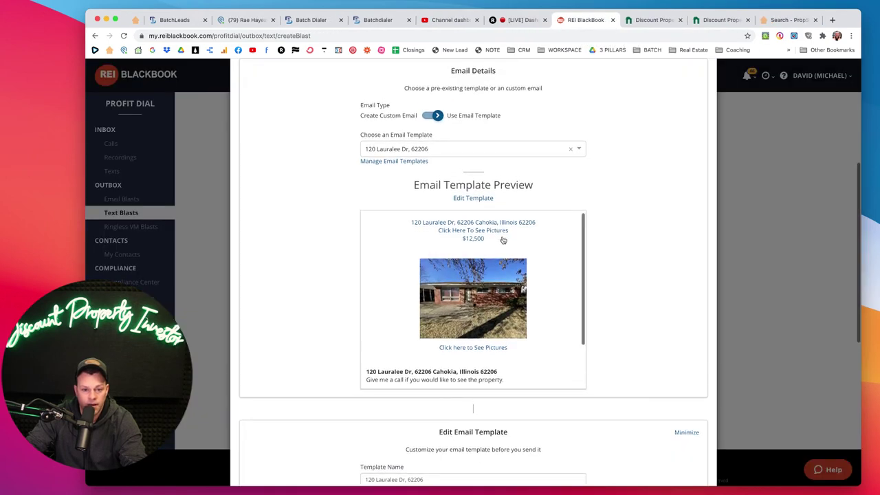
{"action": "scroll", "coordinate": [502, 247], "scroll_direction": "down", "scroll_amount": 3}
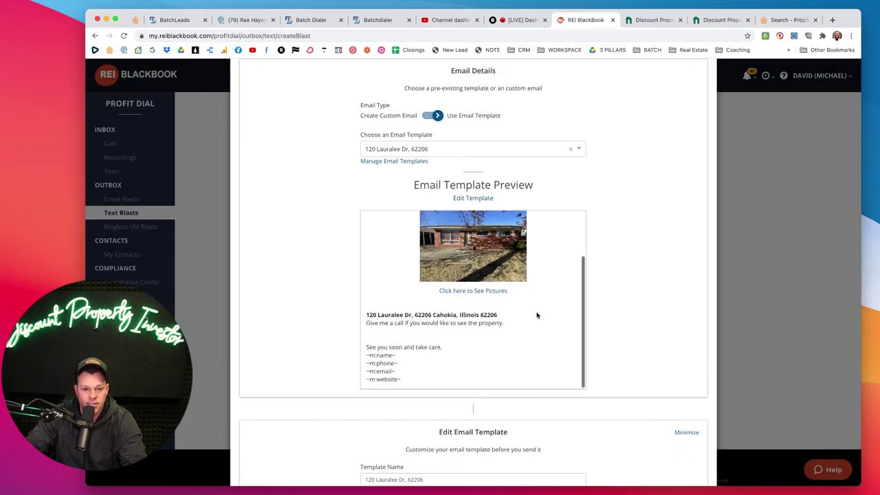
{"action": "scroll", "coordinate": [537, 315], "scroll_direction": "up", "scroll_amount": 3}
{"action": "scroll", "coordinate": [538, 313], "scroll_direction": "down", "scroll_amount": 3}
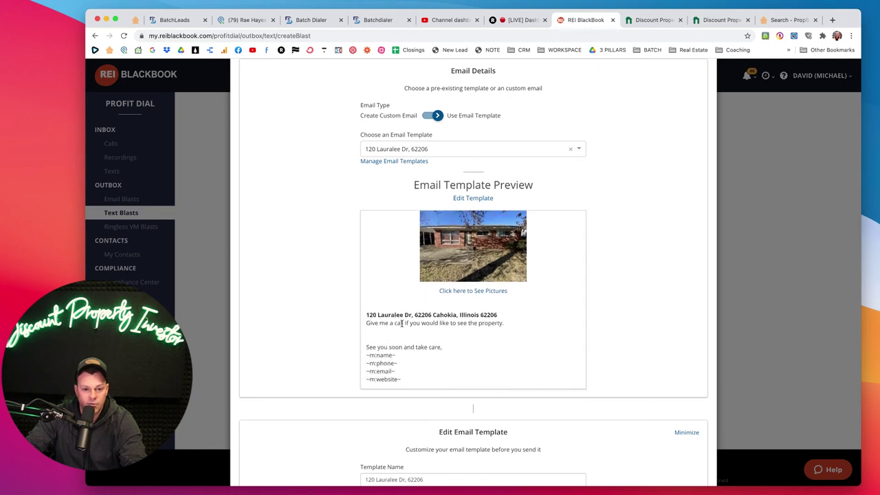
{"action": "scroll", "coordinate": [513, 323], "scroll_direction": "down", "scroll_amount": 2}
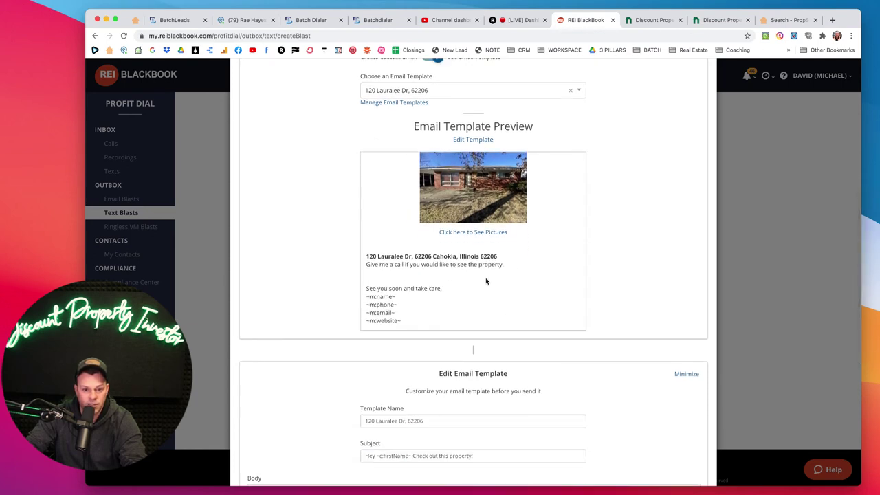
{"action": "scroll", "coordinate": [472, 275], "scroll_direction": "up", "scroll_amount": 2}
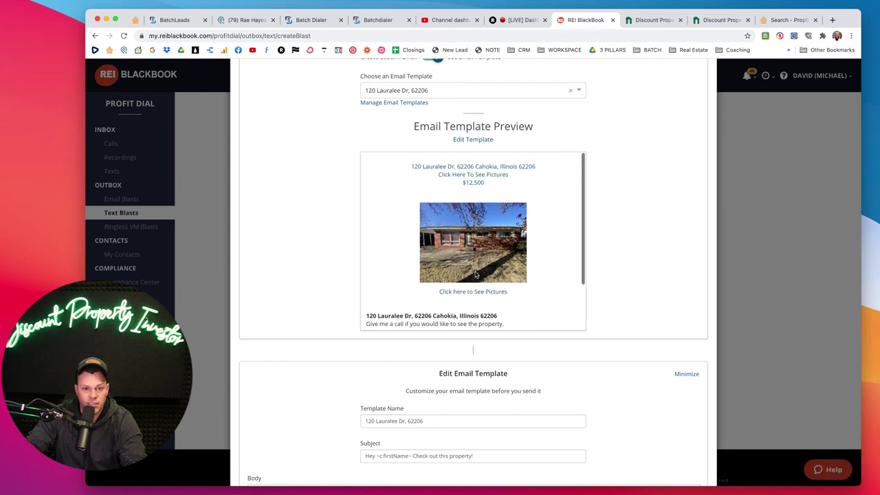
{"action": "scroll", "coordinate": [320, 222], "scroll_direction": "down", "scroll_amount": 10}
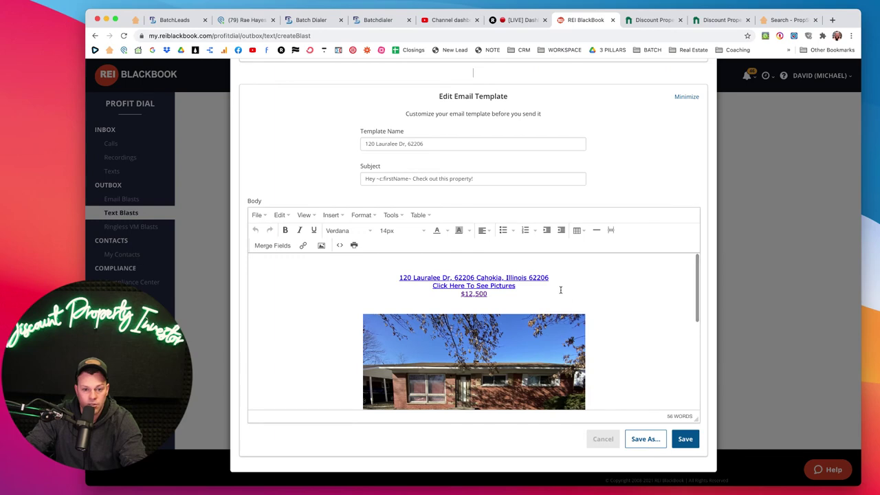
{"action": "left_click", "coordinate": [480, 289]}
{"action": "left_click_drag", "start_coordinate": [502, 296], "coordinate": [397, 277]}
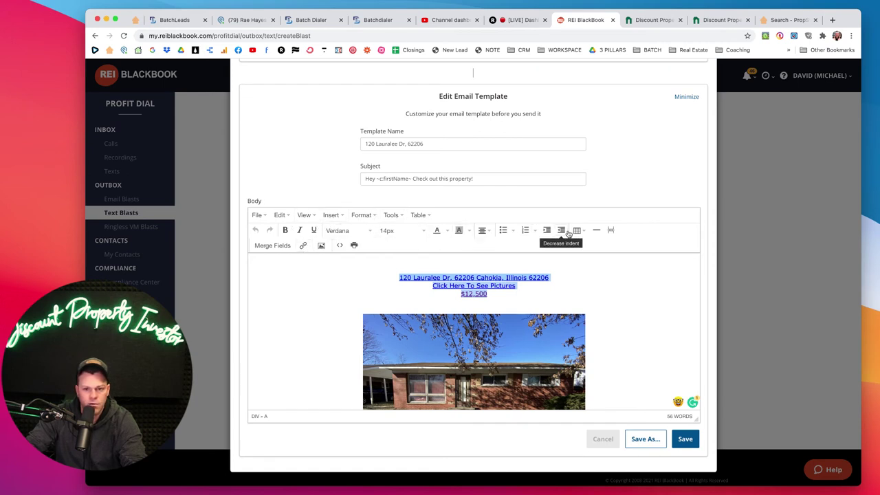
{"action": "left_click", "coordinate": [632, 296]}
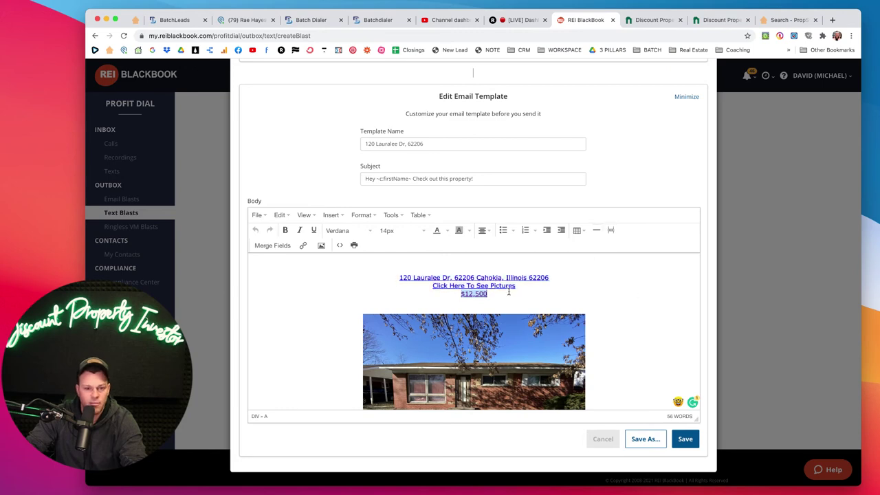
{"action": "scroll", "coordinate": [389, 295], "scroll_direction": "down", "scroll_amount": 6}
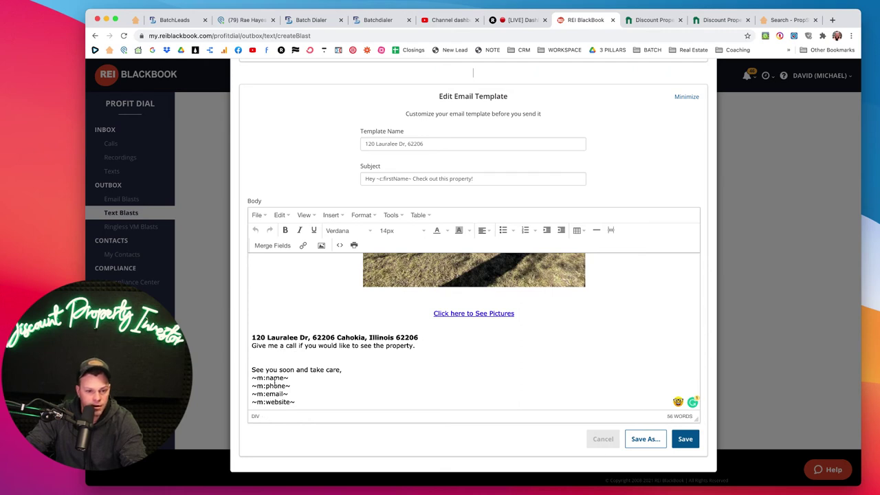
{"action": "left_click_drag", "start_coordinate": [291, 394], "coordinate": [250, 396]}
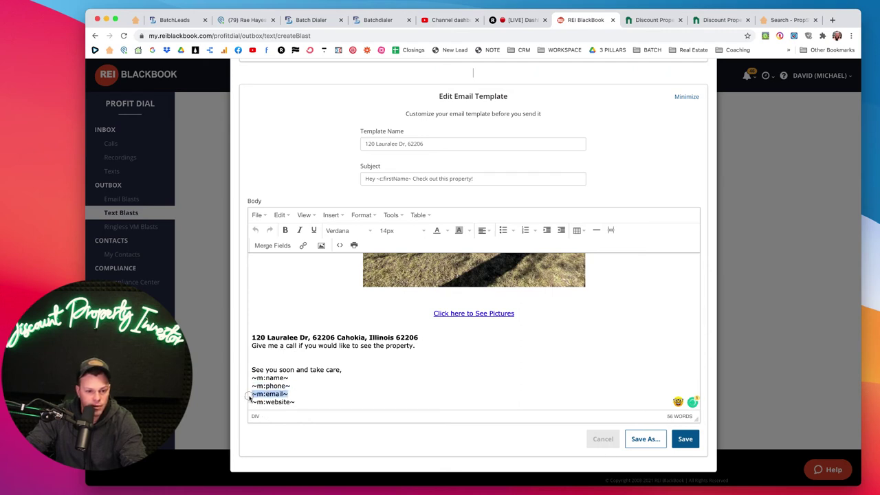
{"action": "mouse_move", "coordinate": [304, 405]}
{"action": "left_mouse_down"}
{"action": "mouse_move", "coordinate": [254, 401]}
{"action": "mouse_move", "coordinate": [251, 377]}
{"action": "left_mouse_up"}
{"action": "left_click", "coordinate": [323, 378]}
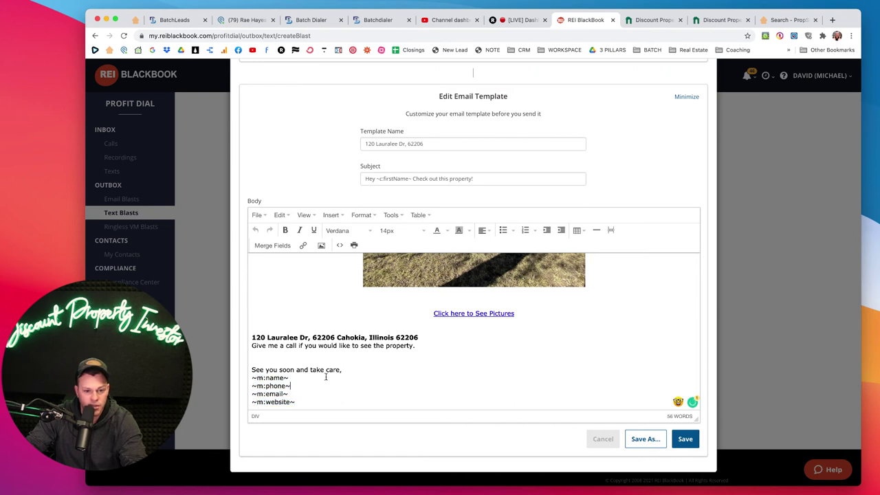
{"action": "scroll", "coordinate": [328, 376], "scroll_direction": "up", "scroll_amount": 1}
{"action": "scroll", "coordinate": [328, 375], "scroll_direction": "down", "scroll_amount": 1}
{"action": "scroll", "coordinate": [338, 373], "scroll_direction": "up", "scroll_amount": 2}
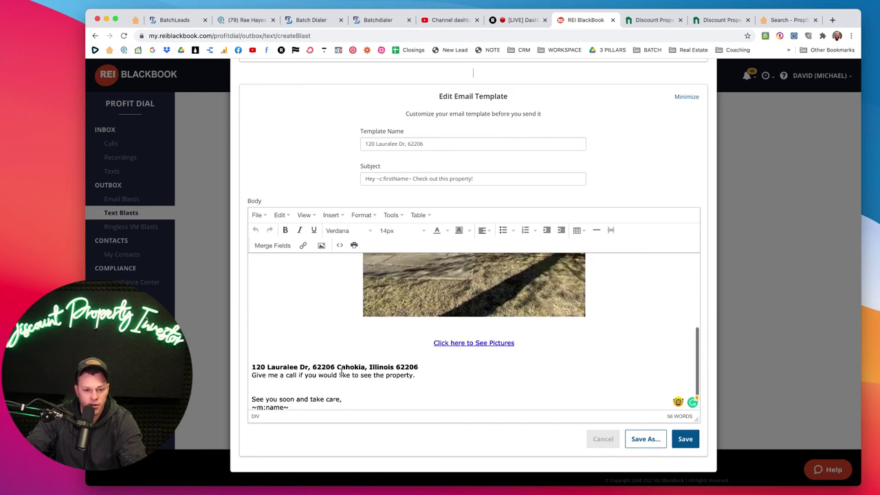
{"action": "scroll", "coordinate": [340, 372], "scroll_direction": "up", "scroll_amount": 10}
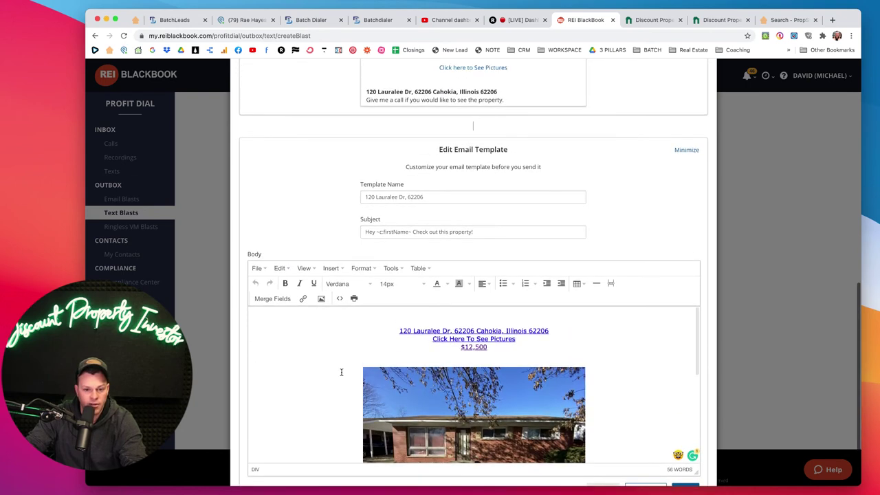
{"action": "left_click_drag", "start_coordinate": [500, 347], "coordinate": [455, 347]}
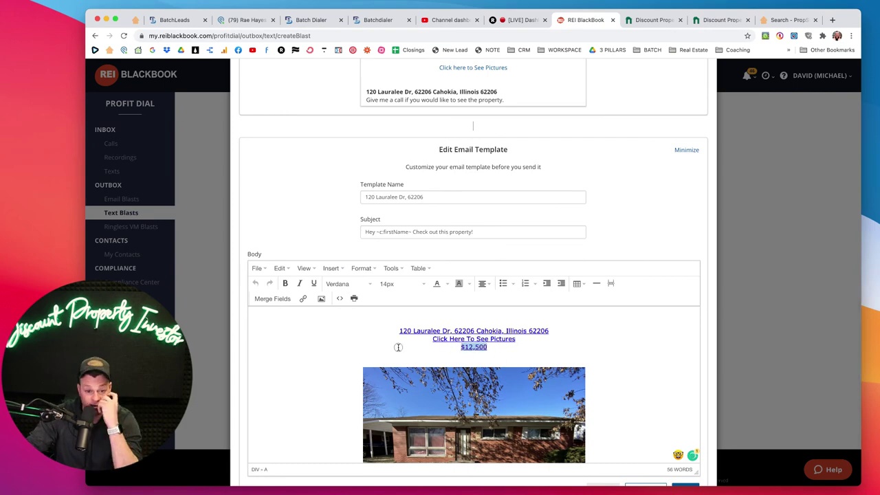
{"action": "scroll", "coordinate": [366, 343], "scroll_direction": "down", "scroll_amount": 10}
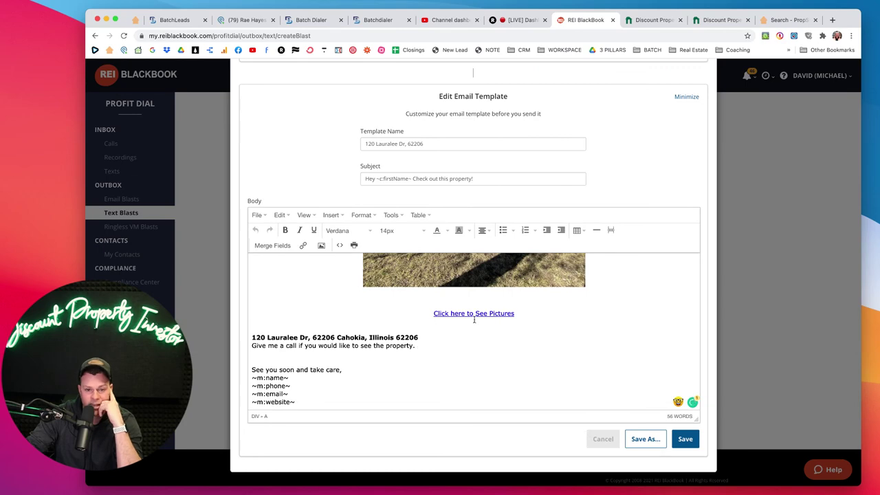
{"action": "scroll", "coordinate": [465, 313], "scroll_direction": "up", "scroll_amount": 8}
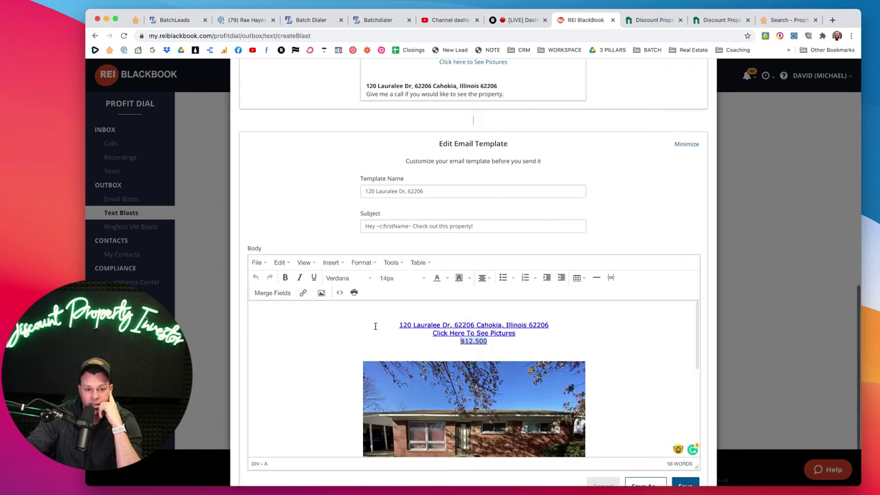
{"action": "scroll", "coordinate": [375, 326], "scroll_direction": "down", "scroll_amount": 3}
{"action": "scroll", "coordinate": [375, 326], "scroll_direction": "down", "scroll_amount": 5}
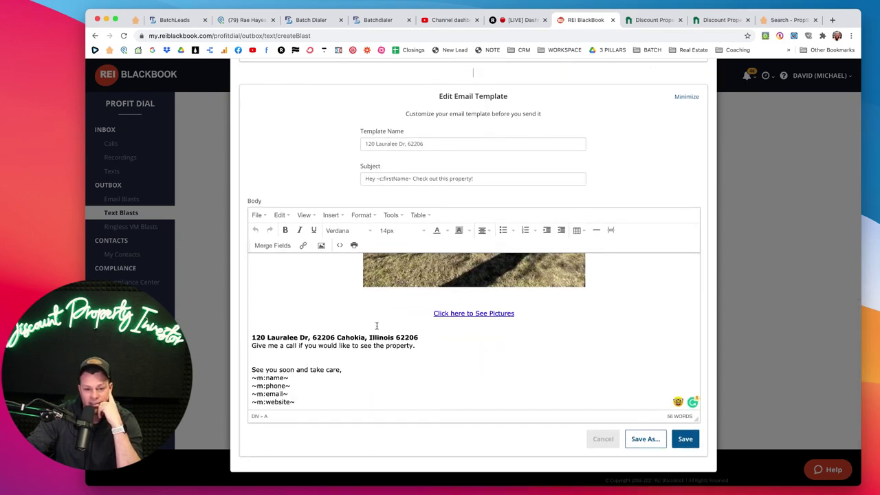
{"action": "scroll", "coordinate": [363, 319], "scroll_direction": "up", "scroll_amount": 10}
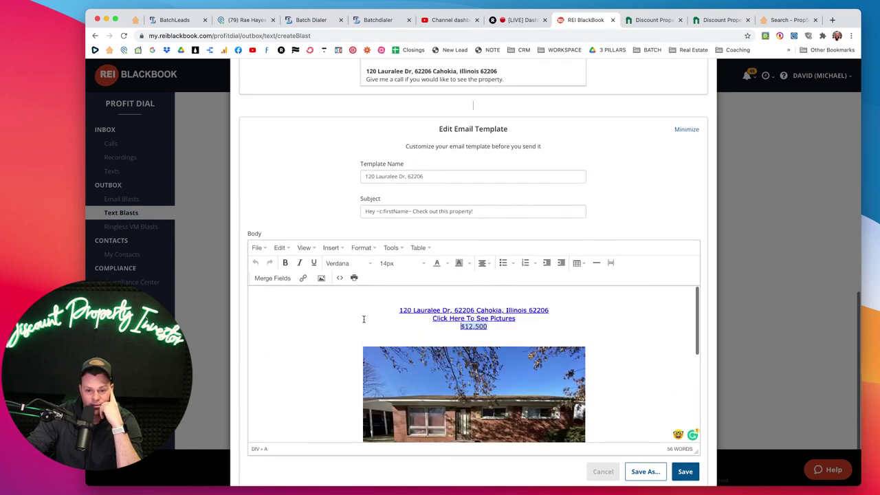
{"action": "scroll", "coordinate": [362, 318], "scroll_direction": "down", "scroll_amount": 3}
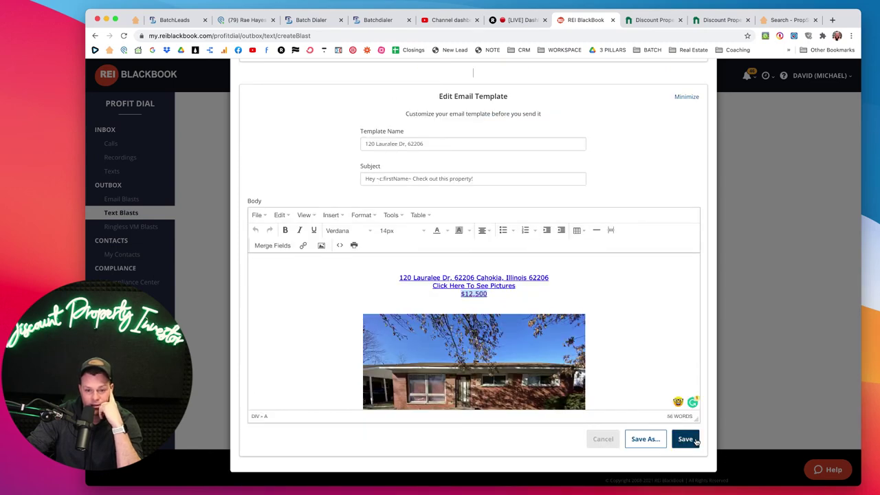
{"action": "left_click", "coordinate": [696, 441]}
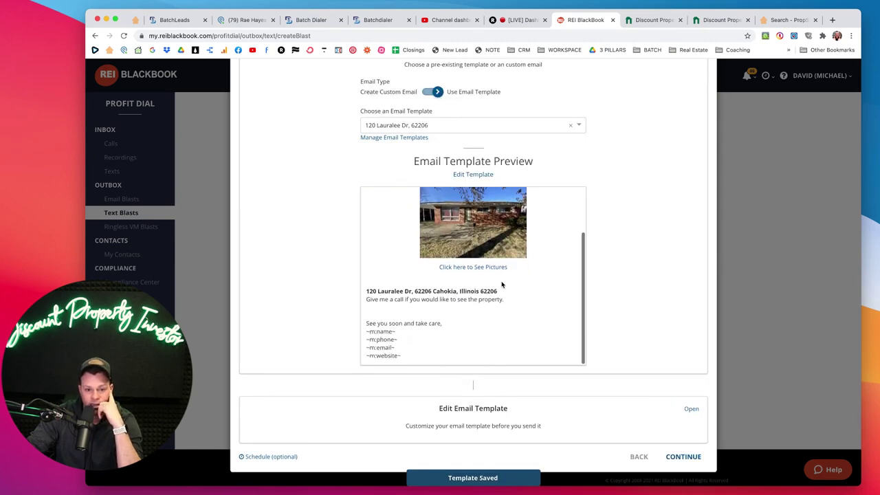
{"action": "scroll", "coordinate": [496, 287], "scroll_direction": "up", "scroll_amount": 3}
{"action": "scroll", "coordinate": [502, 287], "scroll_direction": "down", "scroll_amount": 3}
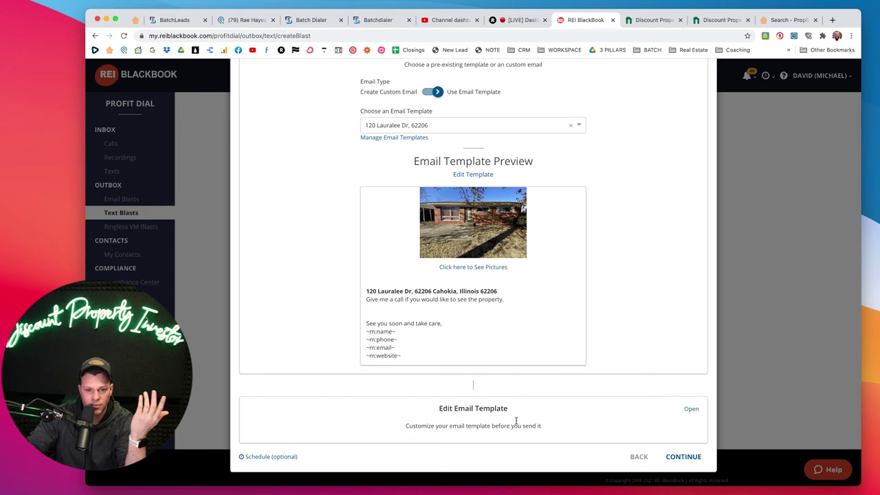
{"action": "scroll", "coordinate": [515, 422], "scroll_direction": "up", "scroll_amount": 1}
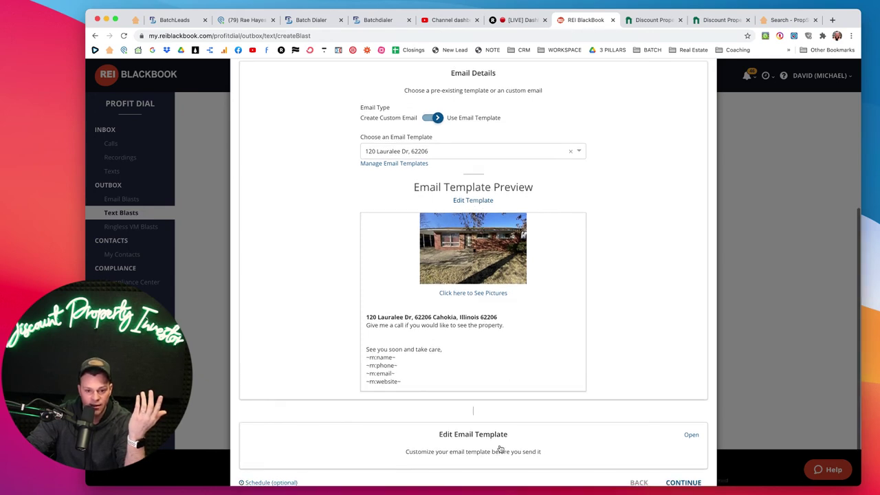
{"action": "scroll", "coordinate": [526, 434], "scroll_direction": "down", "scroll_amount": 1}
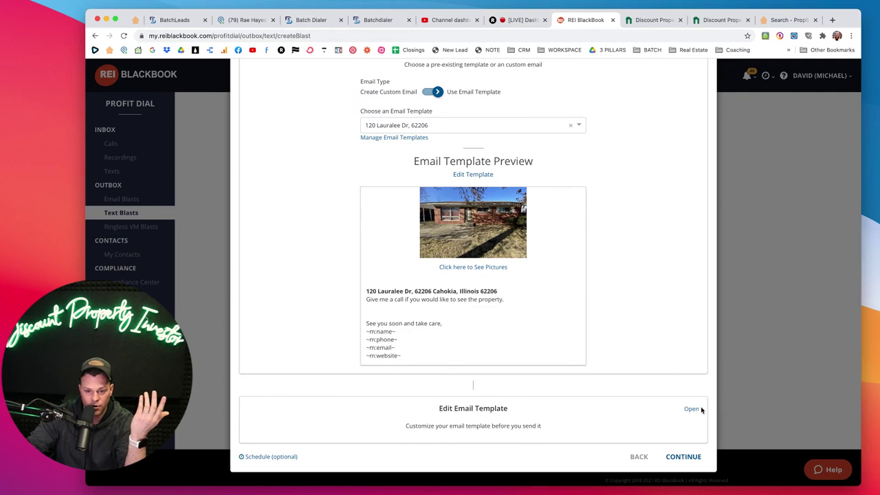
Continue to the Blast Summary and review 2970 recipients, 2970 credits and 653 opted-out contacts.
{"action": "left_click", "coordinate": [680, 457]}
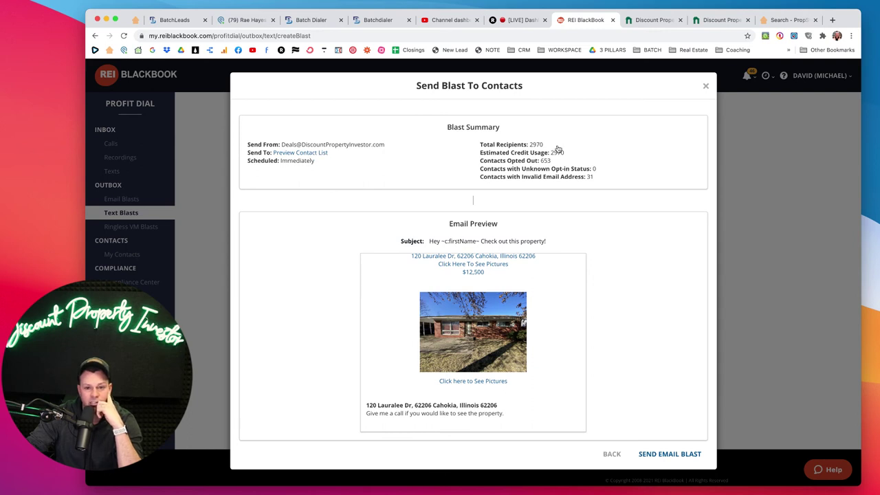
{"action": "left_click_drag", "start_coordinate": [555, 146], "coordinate": [473, 146]}
{"action": "left_click", "coordinate": [477, 149]}
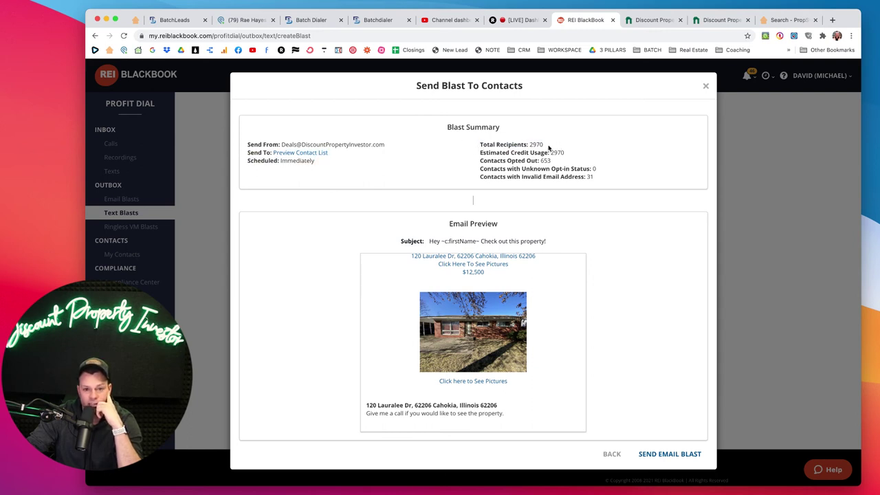
{"action": "left_click_drag", "start_coordinate": [549, 146], "coordinate": [476, 145]}
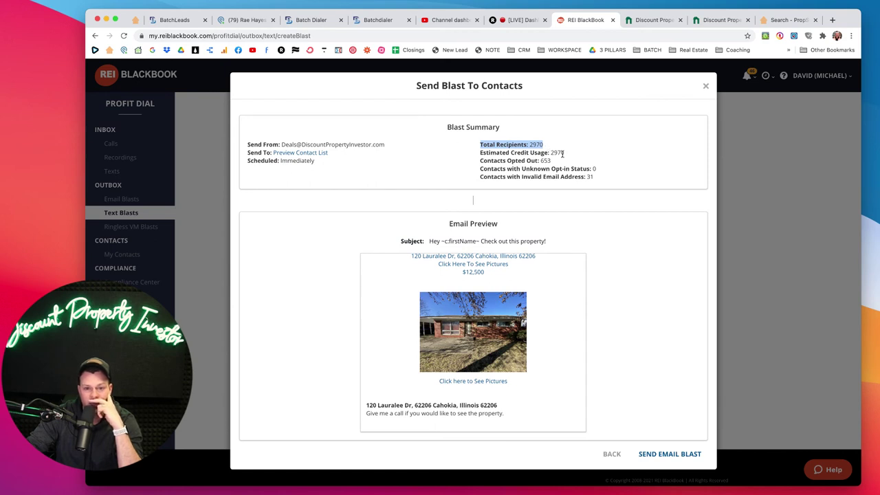
{"action": "left_click_drag", "start_coordinate": [562, 154], "coordinate": [479, 153]}
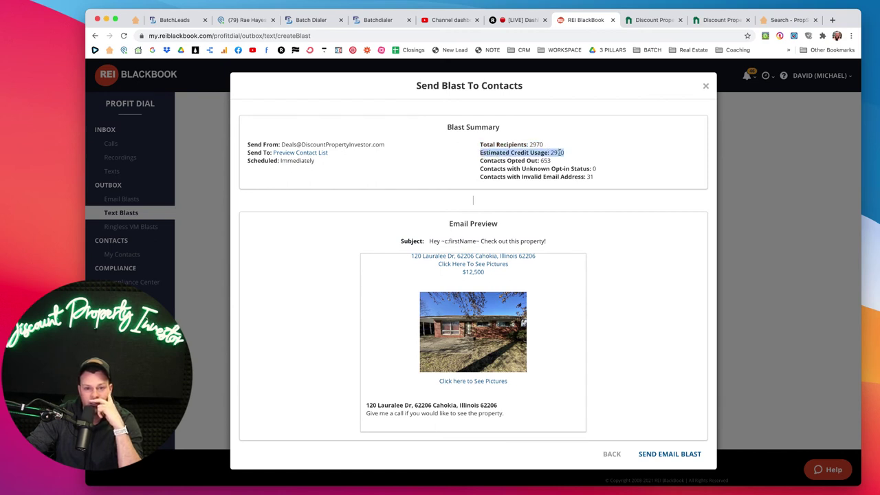
{"action": "left_click_drag", "start_coordinate": [563, 161], "coordinate": [475, 161]}
{"action": "left_click", "coordinate": [476, 160]}
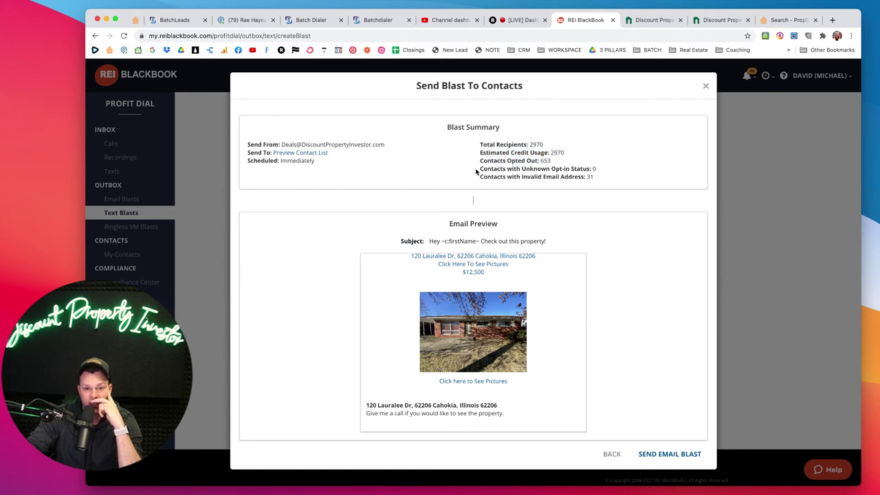
{"action": "left_click_drag", "start_coordinate": [605, 171], "coordinate": [473, 180]}
{"action": "left_click", "coordinate": [474, 180]}
{"action": "left_click_drag", "start_coordinate": [602, 181], "coordinate": [480, 145]}
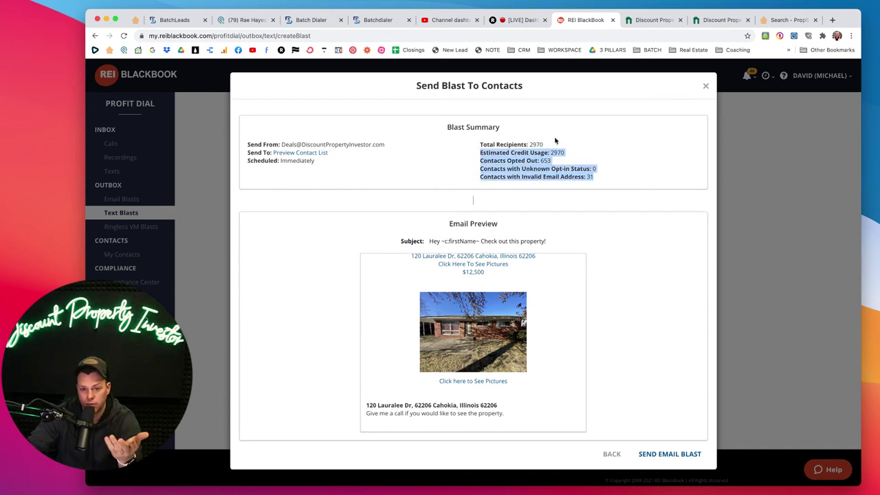
{"action": "left_click", "coordinate": [557, 194]}
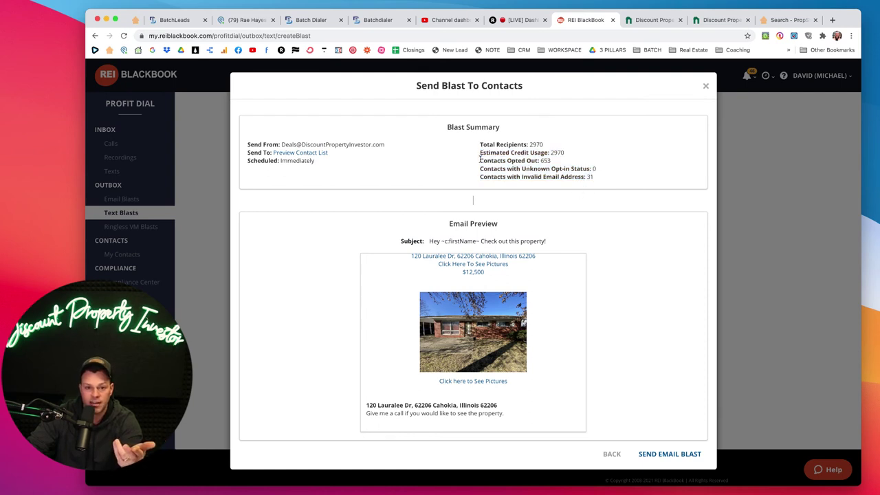
{"action": "left_click_drag", "start_coordinate": [480, 158], "coordinate": [604, 157]}
{"action": "left_click", "coordinate": [605, 160]}
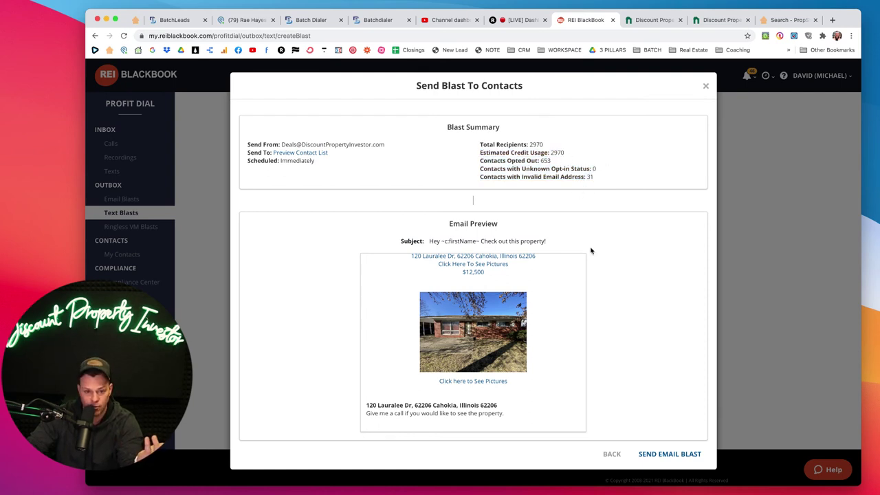
{"action": "scroll", "coordinate": [576, 270], "scroll_direction": "down", "scroll_amount": 2}
{"action": "scroll", "coordinate": [568, 273], "scroll_direction": "up", "scroll_amount": 2}
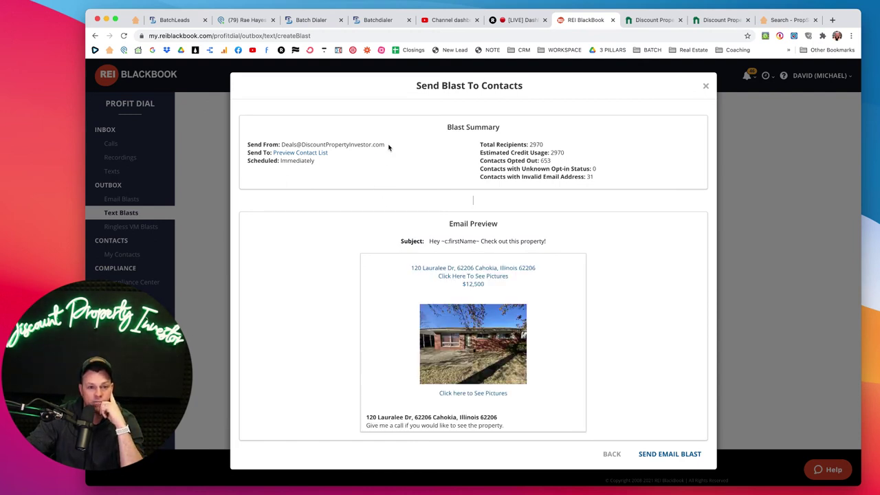
Check the sender address and subject line in the Email Preview, then send the blast.
{"action": "left_click_drag", "start_coordinate": [388, 147], "coordinate": [287, 149]}
{"action": "left_click", "coordinate": [379, 180]}
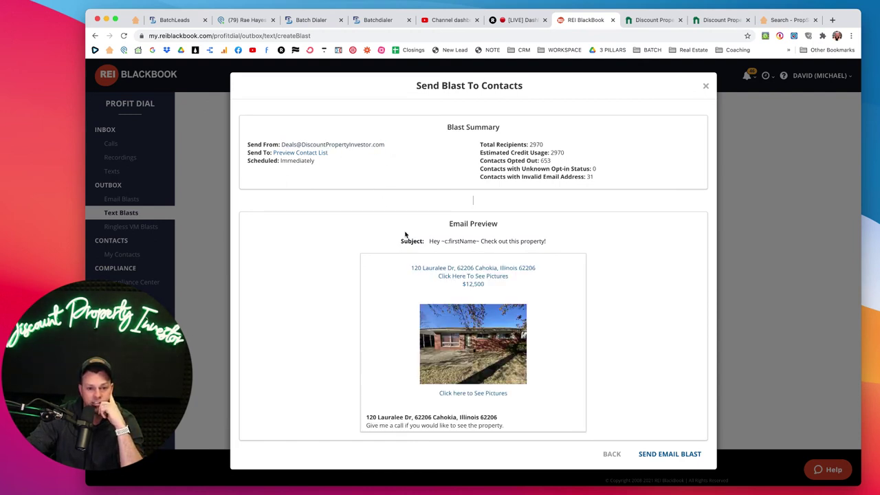
{"action": "left_click_drag", "start_coordinate": [433, 241], "coordinate": [548, 241]}
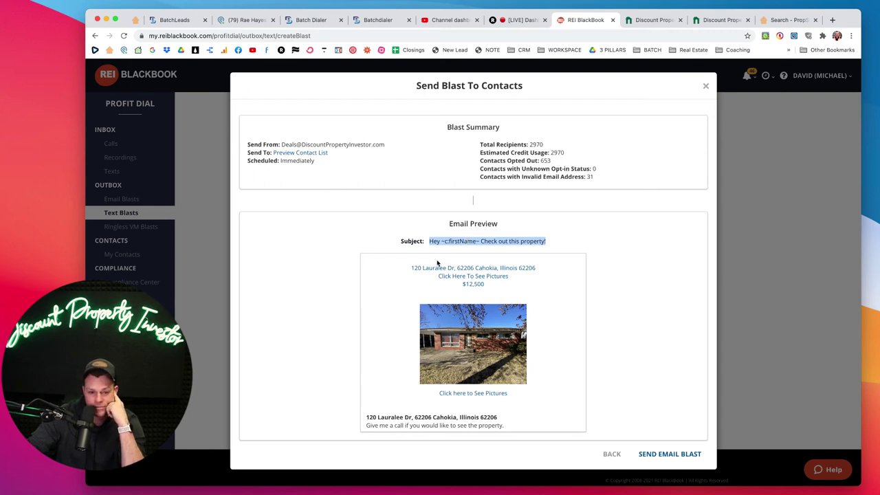
{"action": "scroll", "coordinate": [468, 330], "scroll_direction": "down", "scroll_amount": 2}
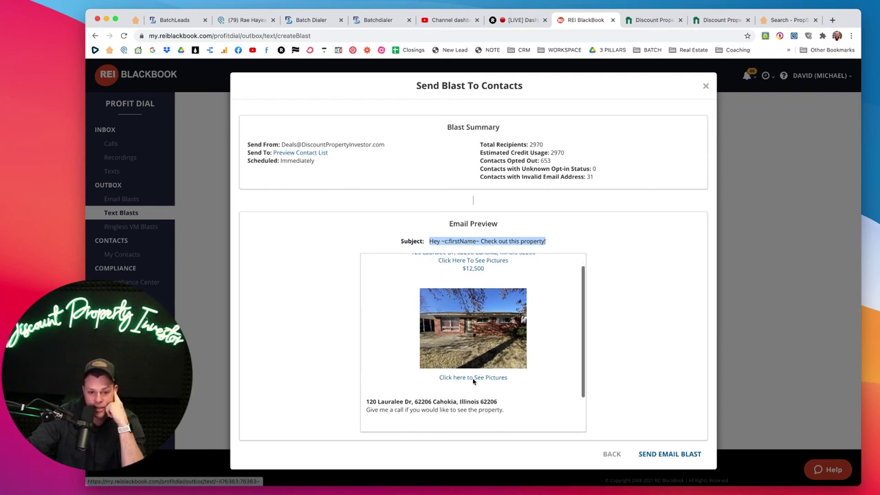
{"action": "scroll", "coordinate": [476, 268], "scroll_direction": "up", "scroll_amount": 2}
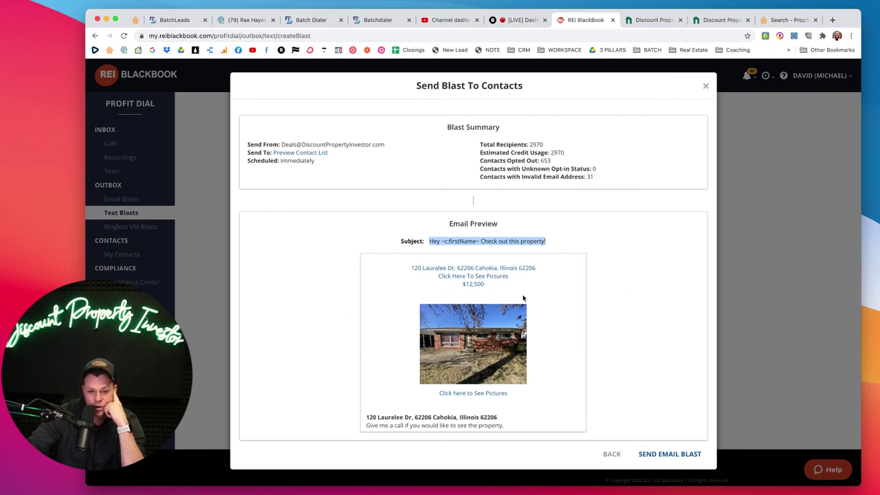
{"action": "scroll", "coordinate": [523, 298], "scroll_direction": "down", "scroll_amount": 5}
{"action": "scroll", "coordinate": [523, 297], "scroll_direction": "up", "scroll_amount": 5}
{"action": "left_click", "coordinate": [666, 404]}
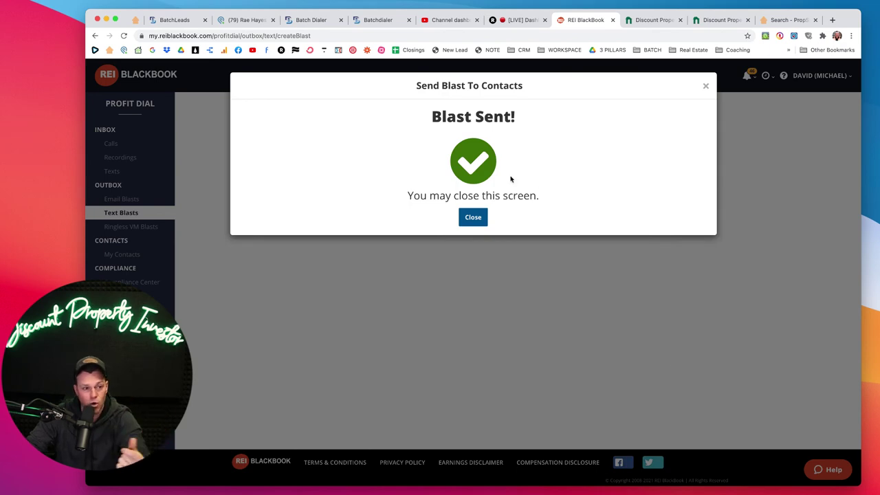
{"action": "left_click", "coordinate": [4, 127]}
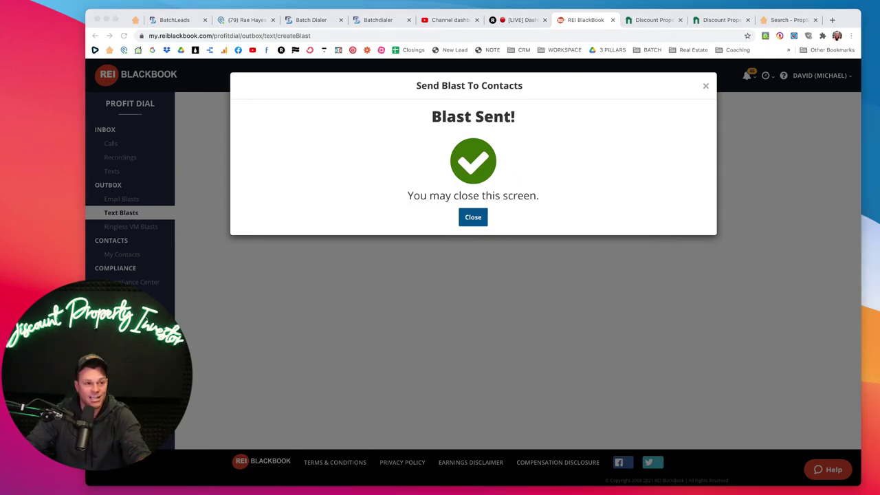